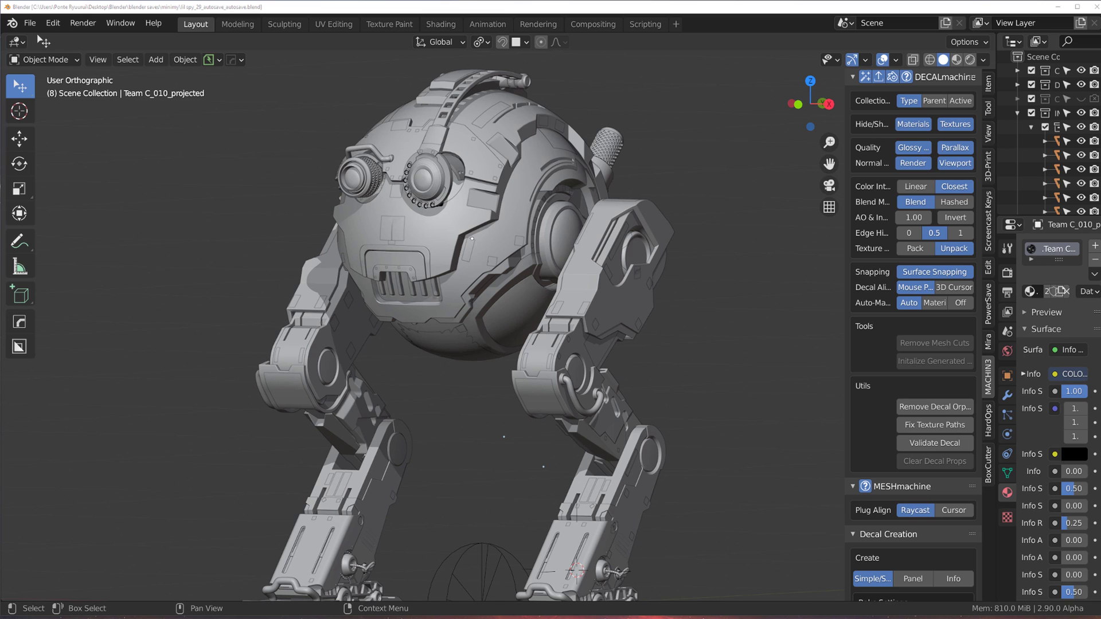
Isolate the robot's spherical body plate in local view and open its mesh for editing
{"action": "left_click", "coordinate": [535, 183]}
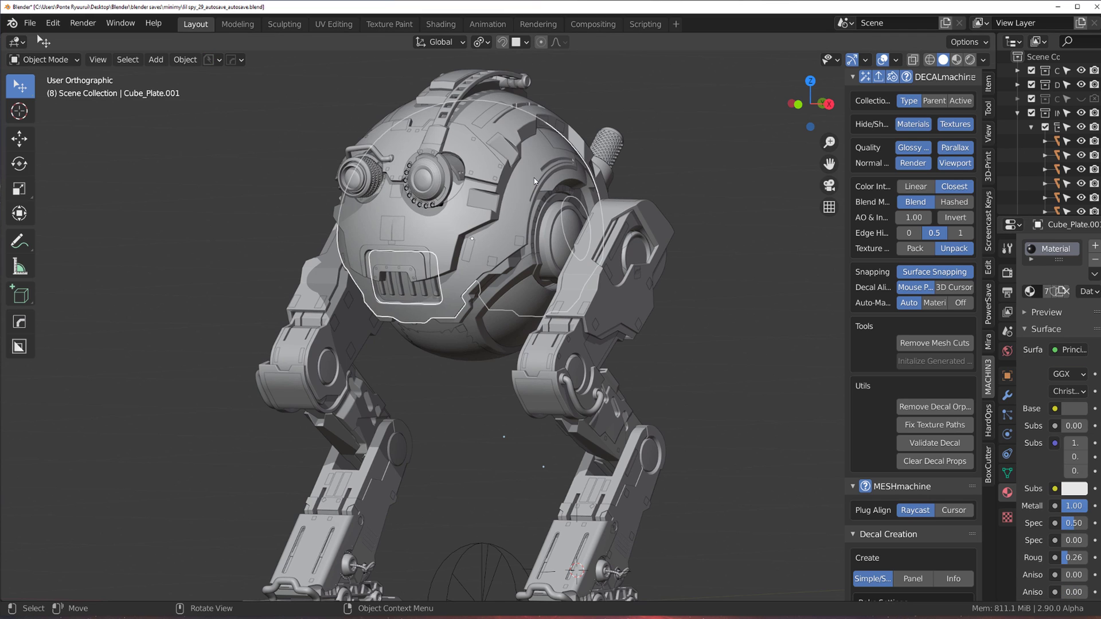
{"action": "key", "text": "KP_Divide"}
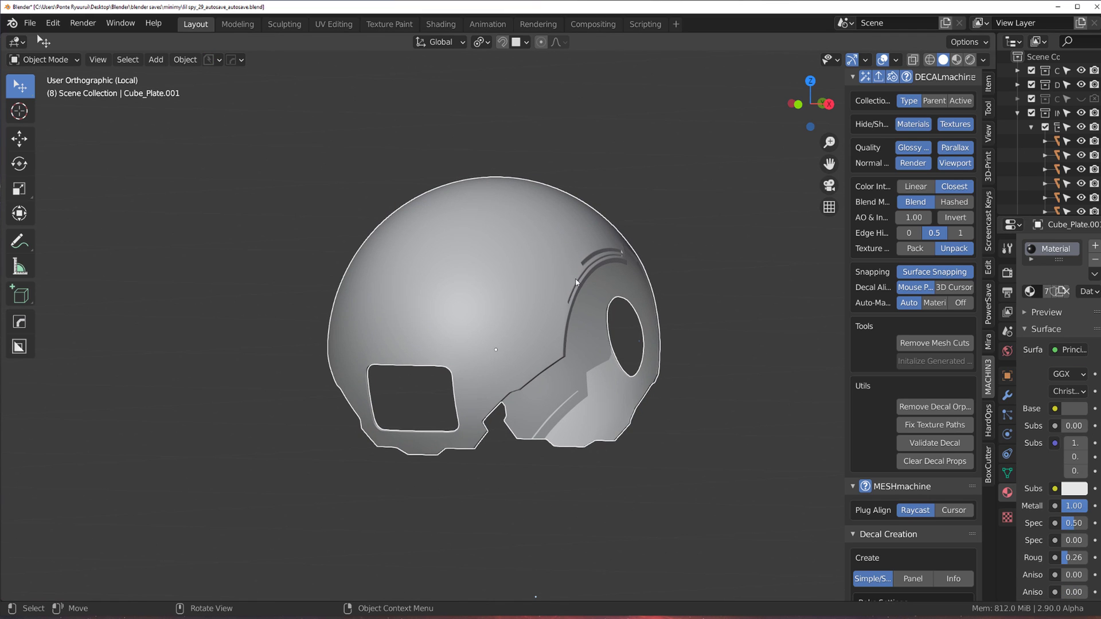
{"action": "middle_click_drag", "start_coordinate": [576, 282], "coordinate": [509, 345]}
{"action": "scroll", "coordinate": [528, 367], "scroll_direction": "up", "scroll_amount": 2}
{"action": "key", "text": "Tab"}
Examine the plate's mesh topology and sharp-marked edges around the curved stepped trim and the round opening
{"action": "left_click", "coordinate": [499, 346]}
{"action": "scroll", "coordinate": [474, 371], "scroll_direction": "up", "scroll_amount": 2}
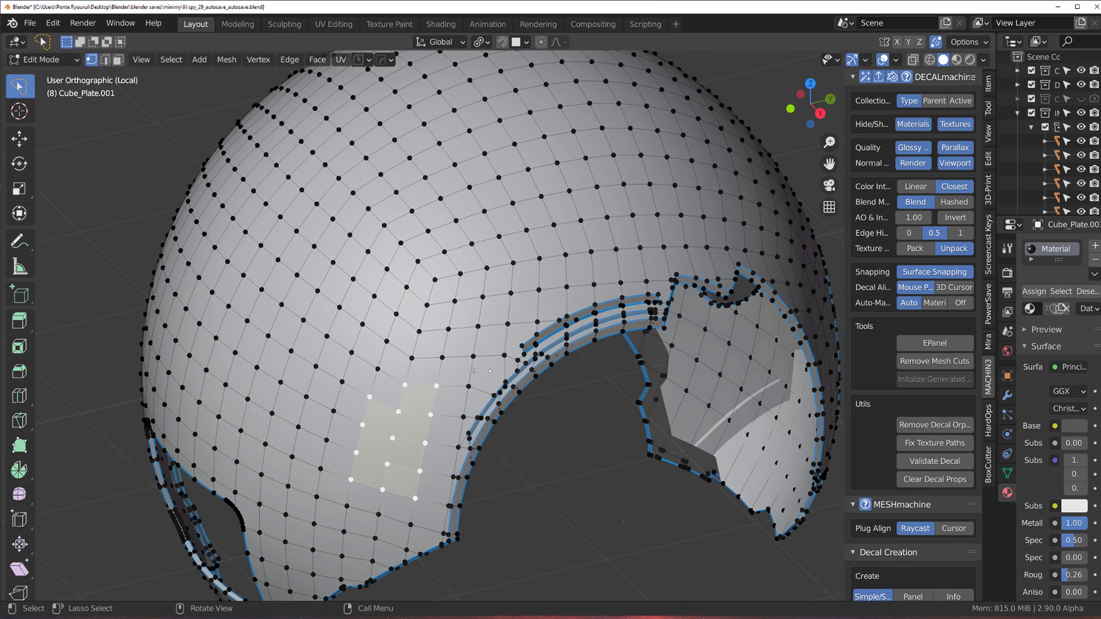
{"action": "scroll", "coordinate": [474, 371], "scroll_direction": "up", "scroll_amount": 5}
{"action": "middle_click_drag", "start_coordinate": [402, 355], "coordinate": [308, 362], "text": "shift"}
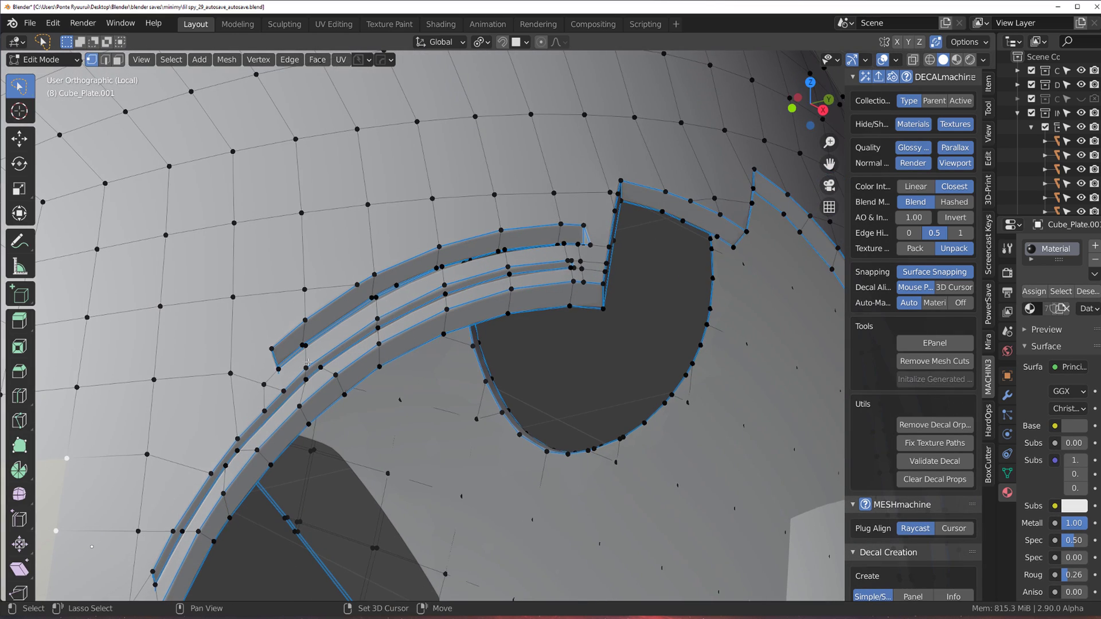
{"action": "scroll", "coordinate": [308, 363], "scroll_direction": "up", "scroll_amount": 4}
{"action": "middle_click_drag", "start_coordinate": [441, 265], "coordinate": [506, 244], "text": "shift"}
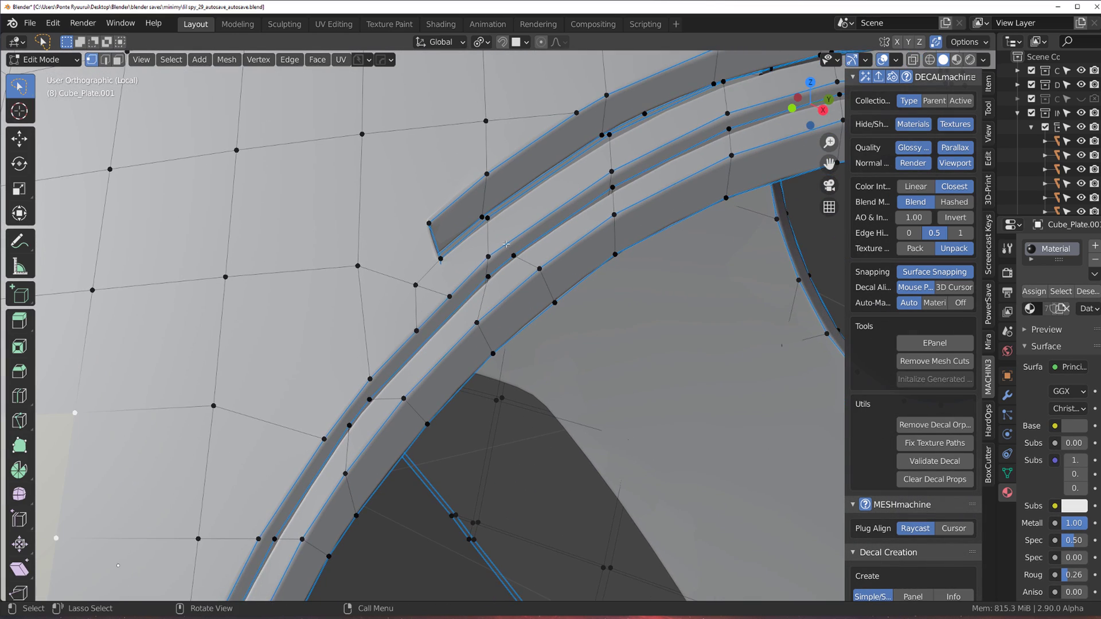
{"action": "scroll", "coordinate": [506, 244], "scroll_direction": "down", "scroll_amount": 3}
{"action": "scroll", "coordinate": [582, 205], "scroll_direction": "down", "scroll_amount": 3}
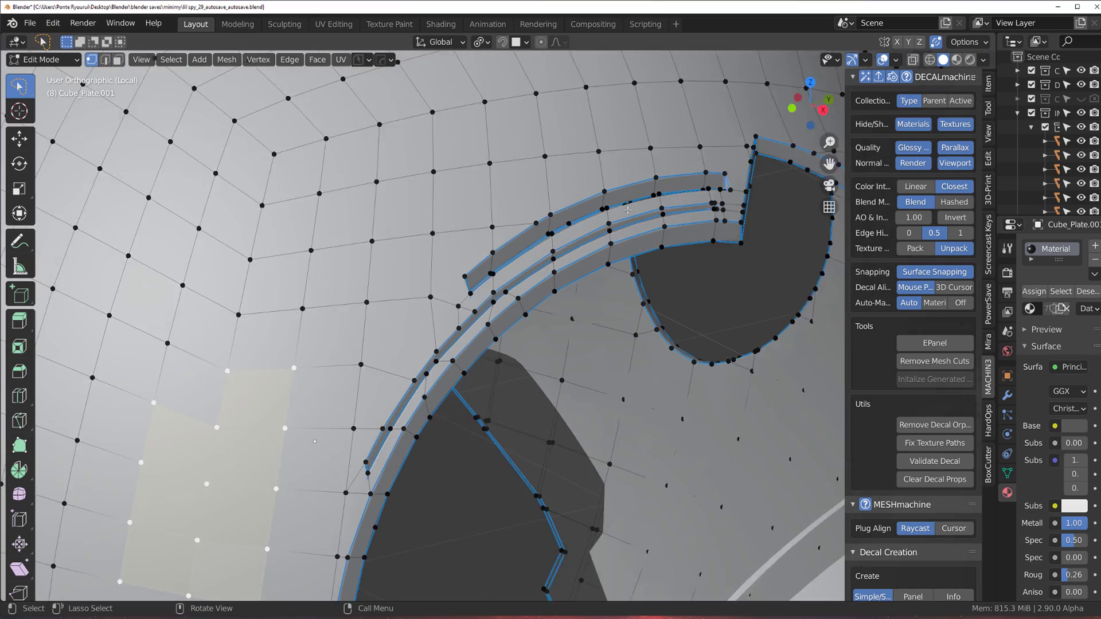
{"action": "middle_click_drag", "start_coordinate": [582, 204], "coordinate": [545, 224]}
{"action": "scroll", "coordinate": [541, 218], "scroll_direction": "up", "scroll_amount": 5}
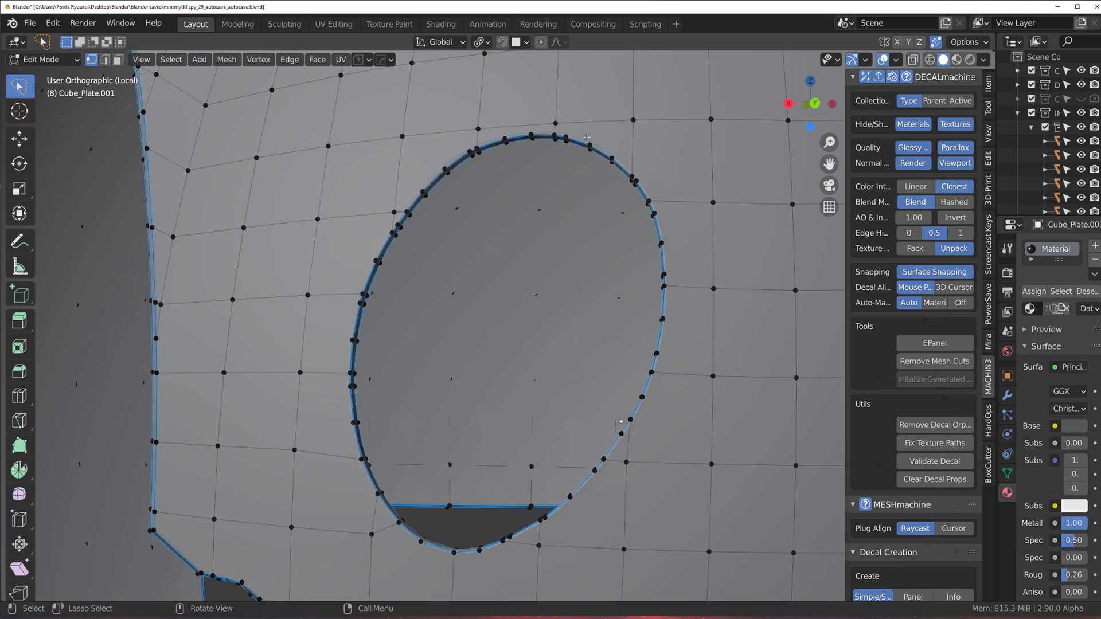
{"action": "middle_click_drag", "start_coordinate": [443, 191], "coordinate": [459, 208]}
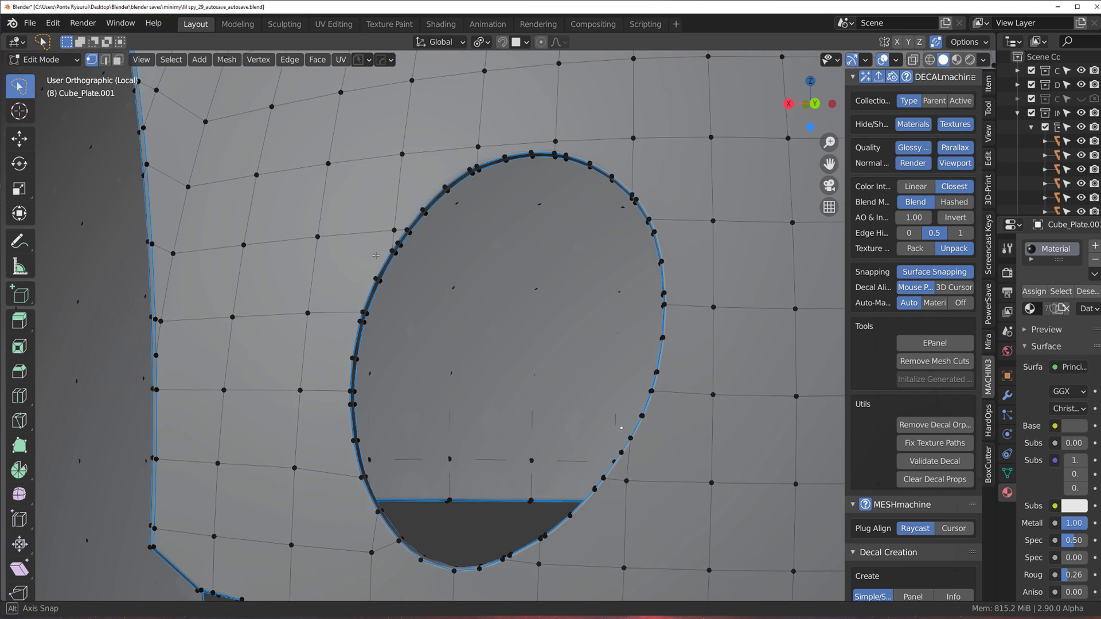
{"action": "scroll", "coordinate": [587, 261], "scroll_direction": "up", "scroll_amount": 4}
{"action": "scroll", "coordinate": [588, 260], "scroll_direction": "down", "scroll_amount": 8}
Review the plate's modifier stack and its Subdivision settings in HOps Helper
{"action": "key", "text": "Tab"}
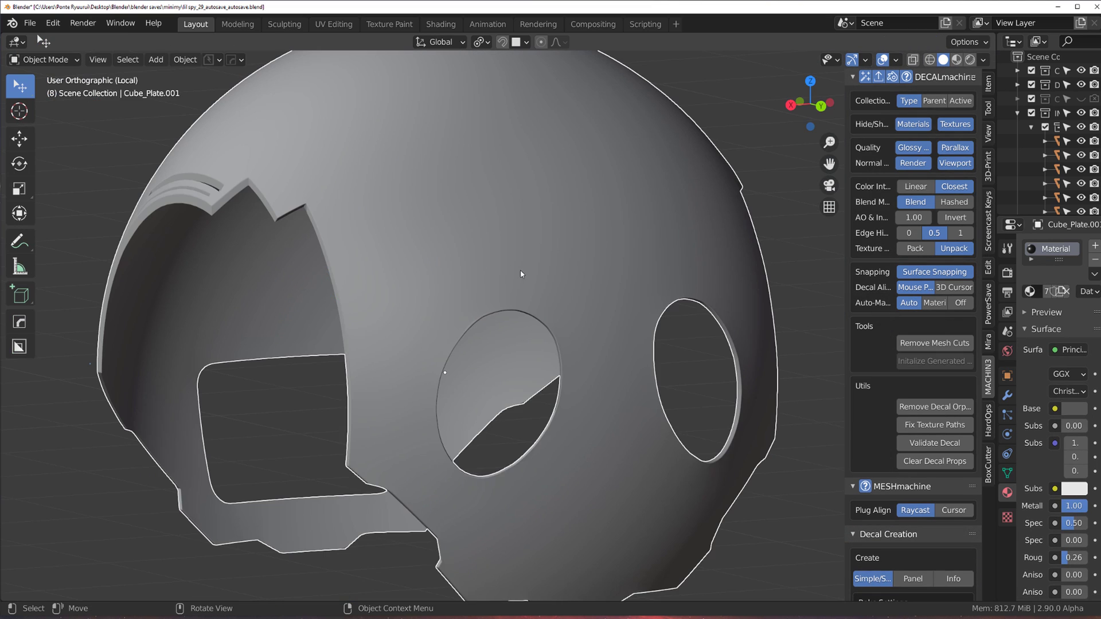
{"action": "key", "text": "ctrl+grave"}
{"action": "left_click", "coordinate": [360, 325]}
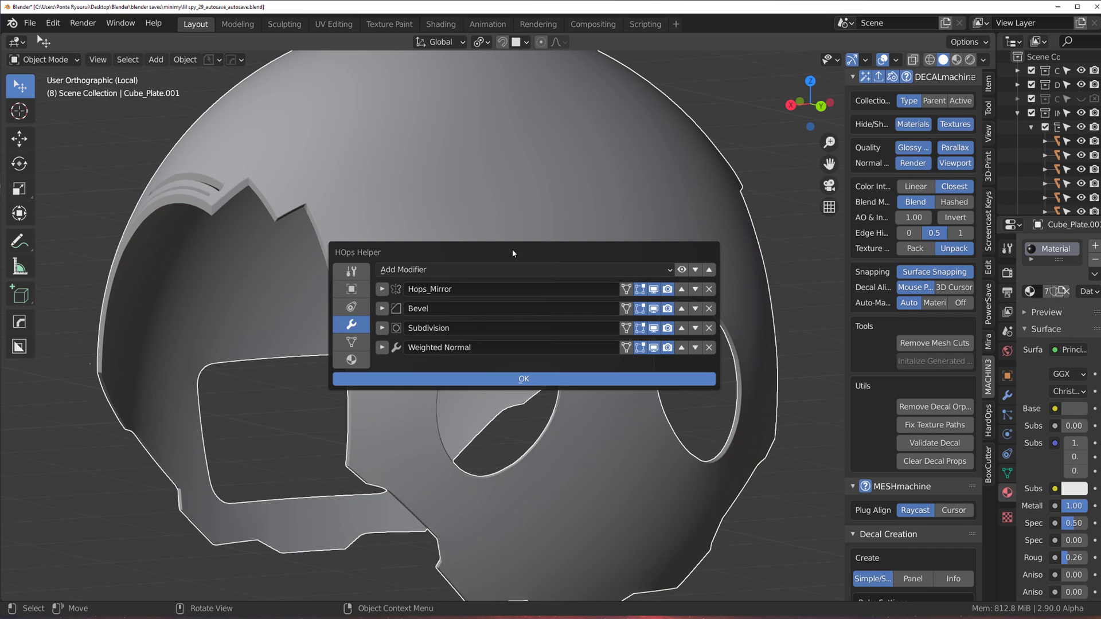
{"action": "left_click_drag", "start_coordinate": [512, 250], "coordinate": [658, 174]}
{"action": "left_click", "coordinate": [527, 251]}
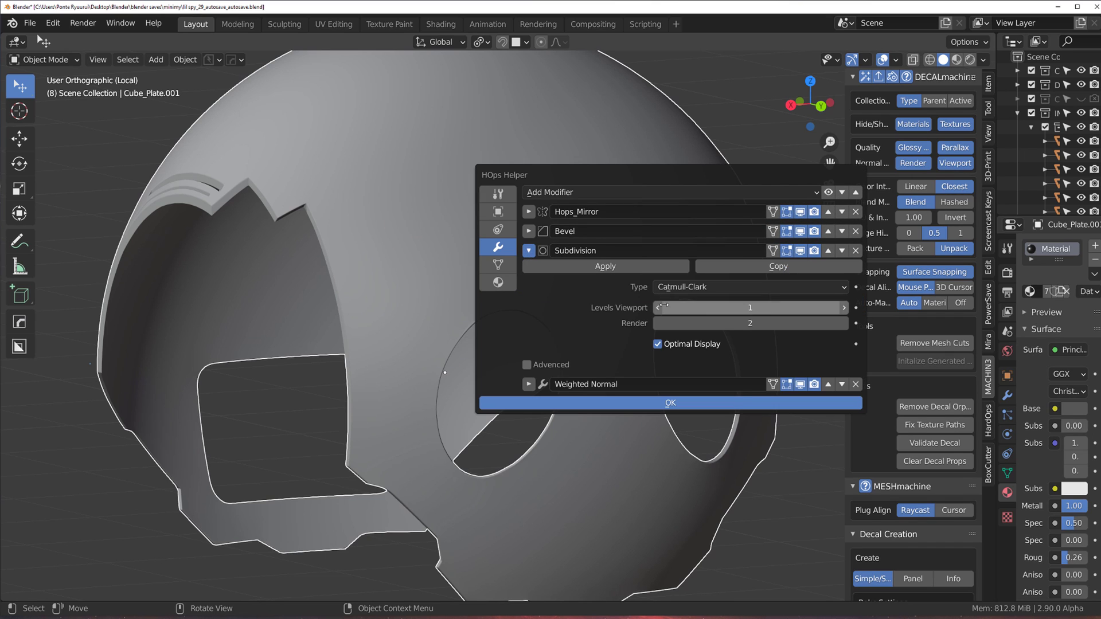
{"action": "left_click", "coordinate": [529, 251]}
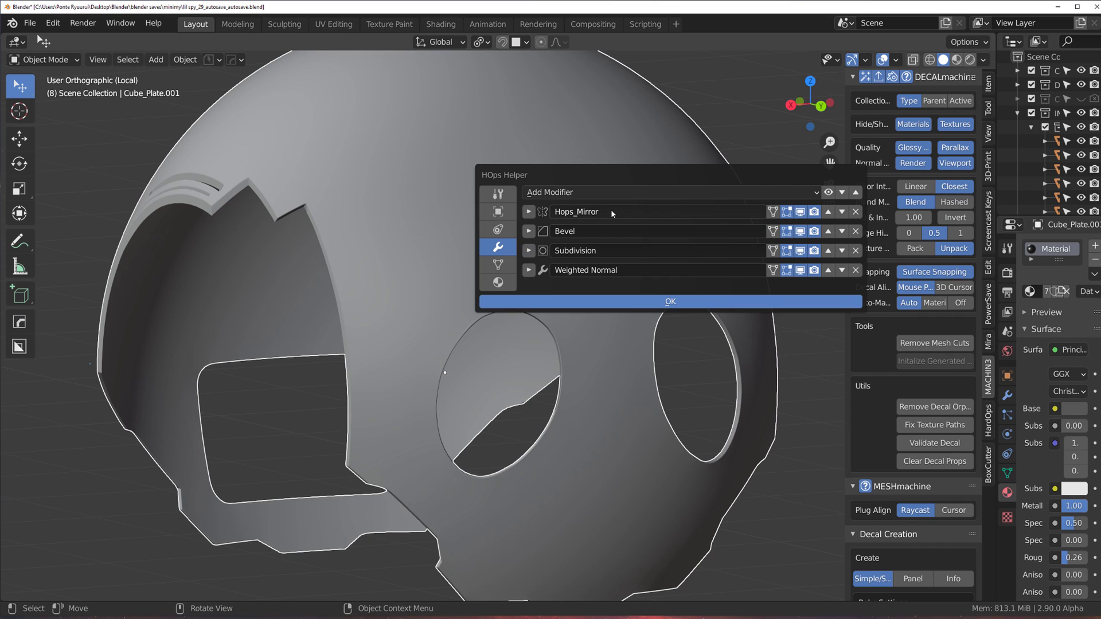
{"action": "scroll", "coordinate": [464, 298], "scroll_direction": "up", "scroll_amount": 2}
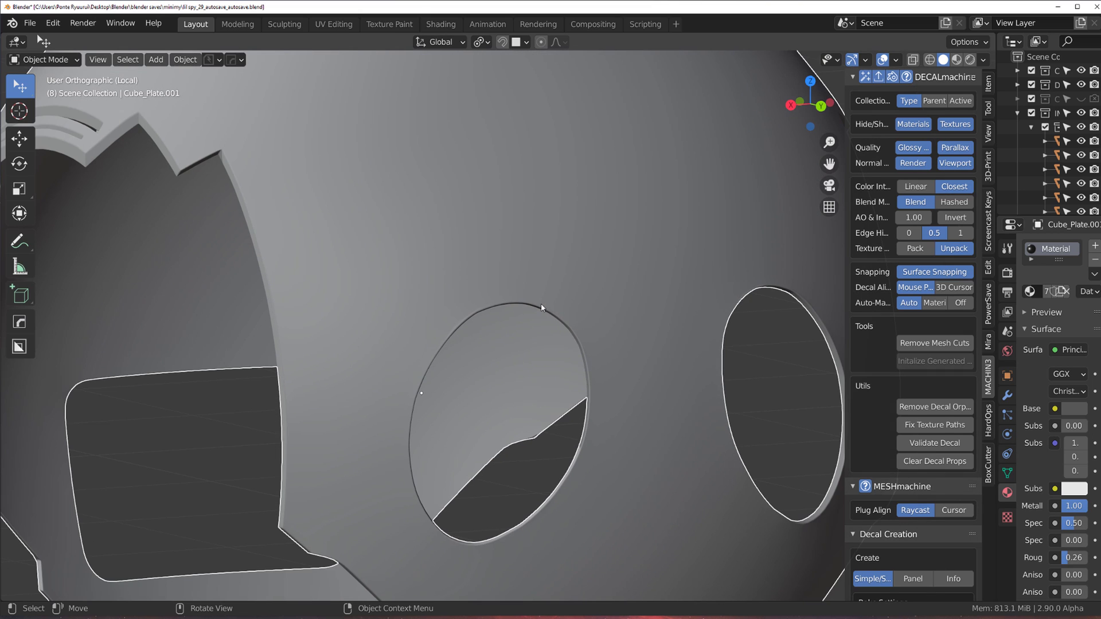
Compare the plate's wireframe and shaded surface around the round opening and the curved trim
{"action": "key", "text": "Tab"}
{"action": "scroll", "coordinate": [480, 291], "scroll_direction": "up", "scroll_amount": 2}
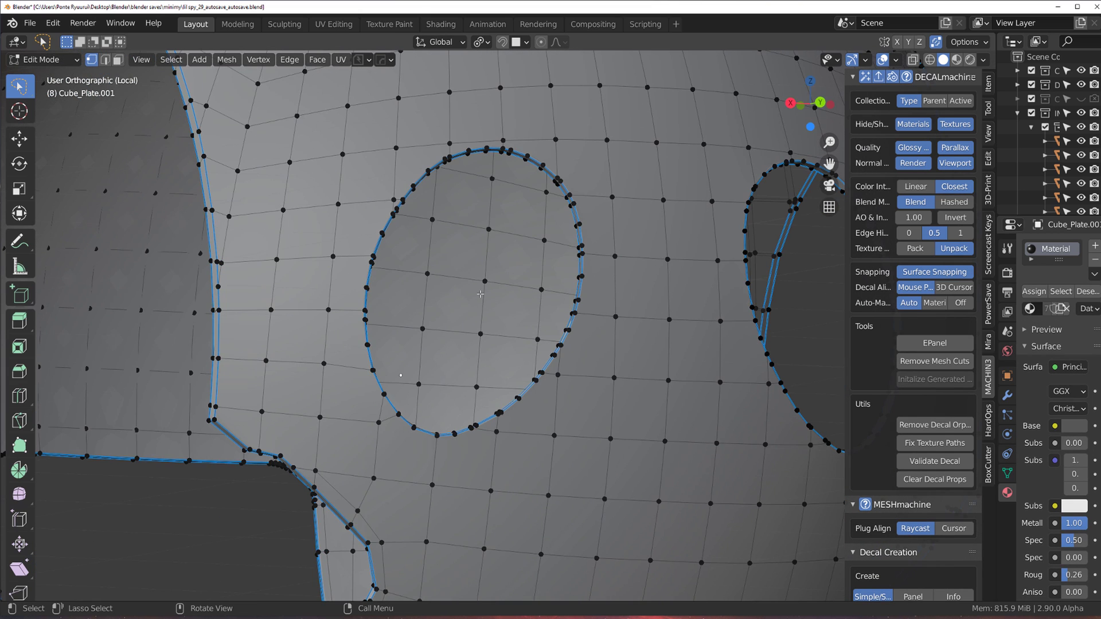
{"action": "key", "text": "Tab"}
{"action": "left_click", "coordinate": [476, 183]}
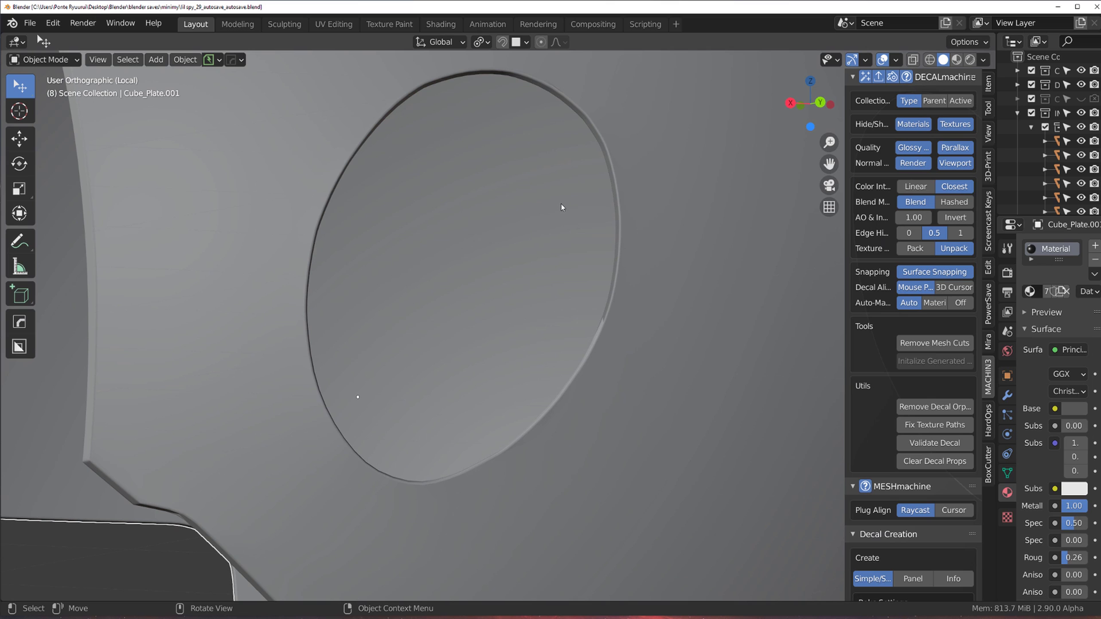
{"action": "scroll", "coordinate": [565, 205], "scroll_direction": "down", "scroll_amount": 5}
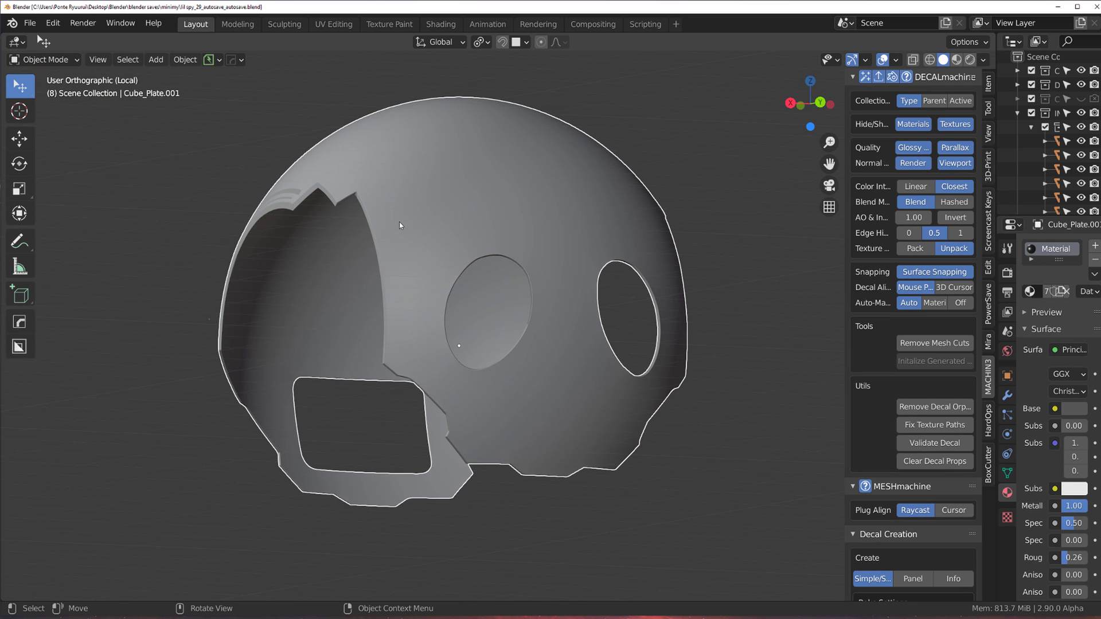
{"action": "middle_click_drag", "start_coordinate": [399, 222], "coordinate": [487, 247]}
{"action": "scroll", "coordinate": [539, 256], "scroll_direction": "up", "scroll_amount": 4}
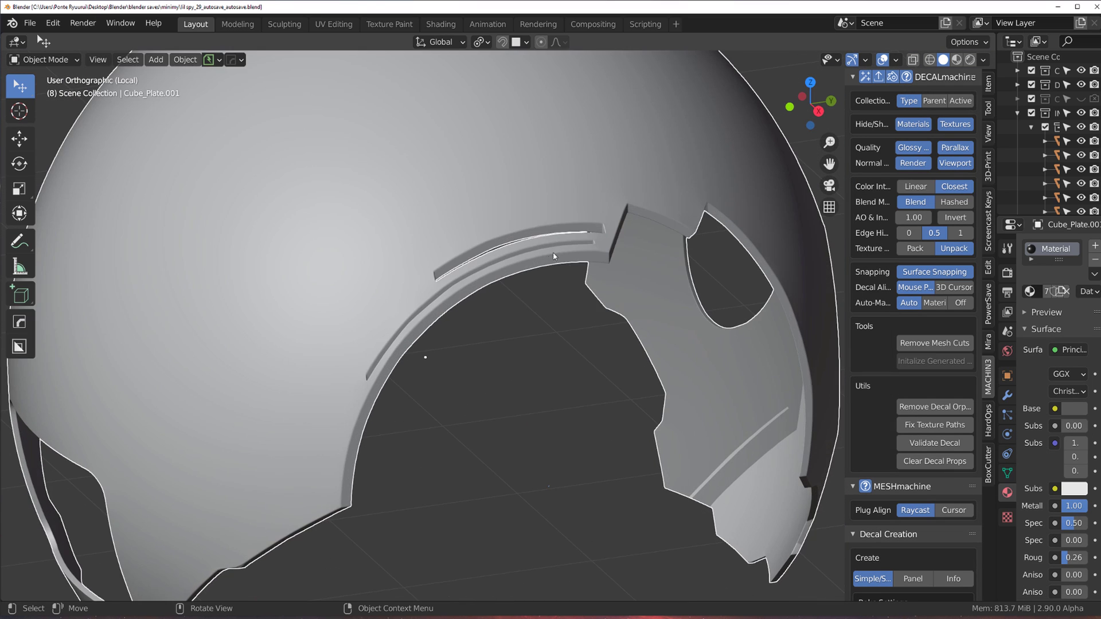
{"action": "scroll", "coordinate": [550, 243], "scroll_direction": "down", "scroll_amount": 5}
{"action": "scroll", "coordinate": [561, 224], "scroll_direction": "up", "scroll_amount": 8}
{"action": "middle_click_drag", "start_coordinate": [579, 132], "coordinate": [568, 298], "text": "shift"}
{"action": "scroll", "coordinate": [551, 252], "scroll_direction": "down", "scroll_amount": 5}
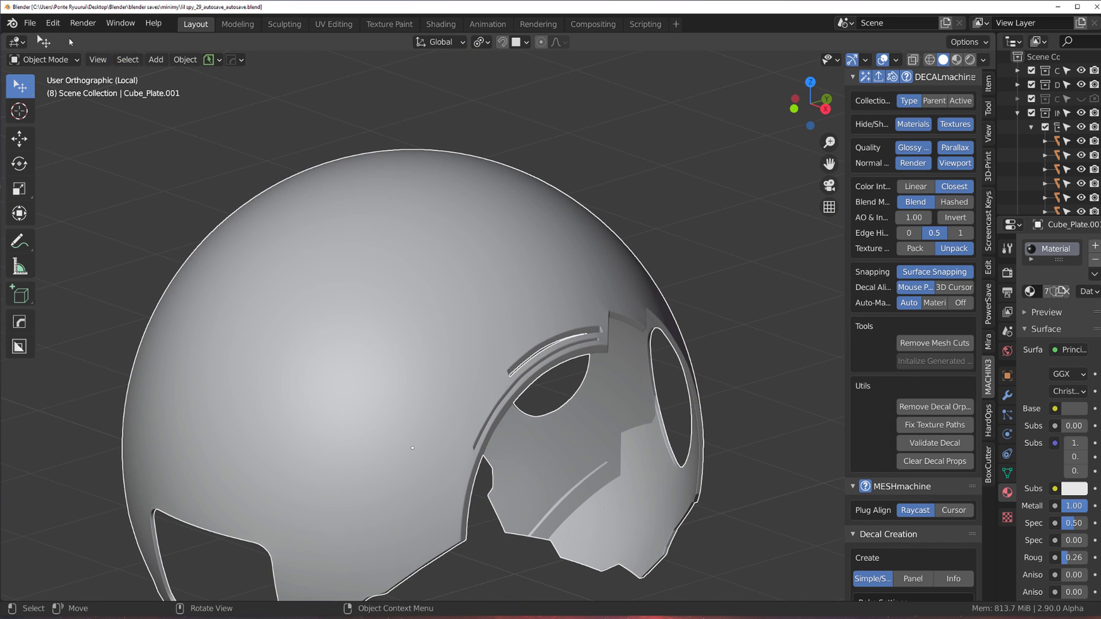
Start a new file
{"action": "left_click", "coordinate": [30, 23]}
{"action": "left_click", "coordinate": [30, 23]}
{"action": "left_click", "coordinate": [30, 23]}
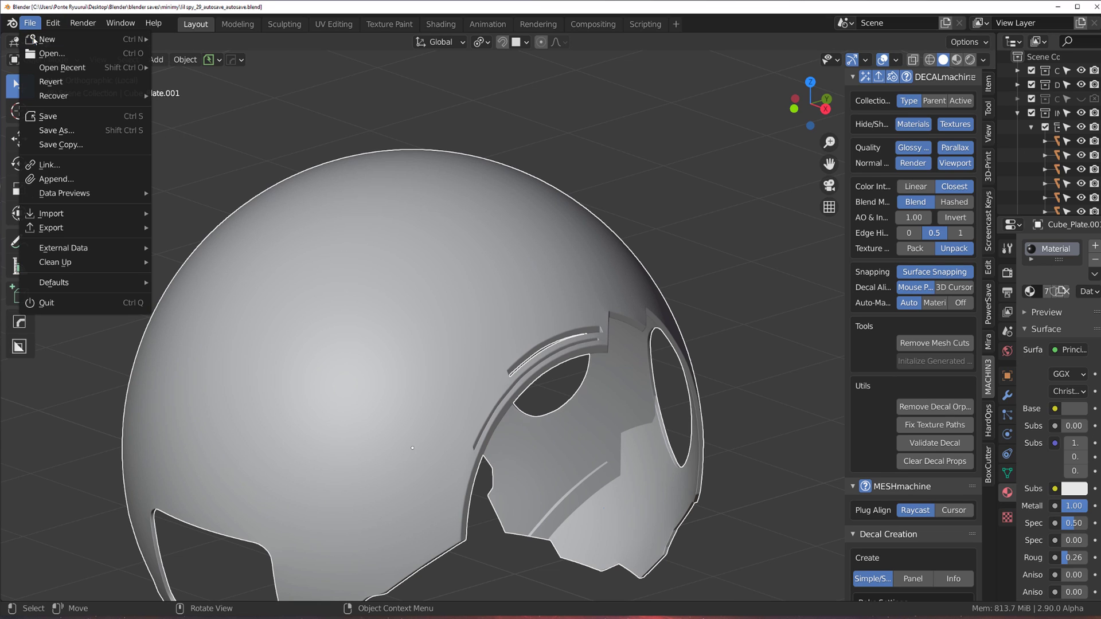
{"action": "mouse_move", "coordinate": [34, 39]}
{"action": "left_click", "coordinate": [175, 38]}
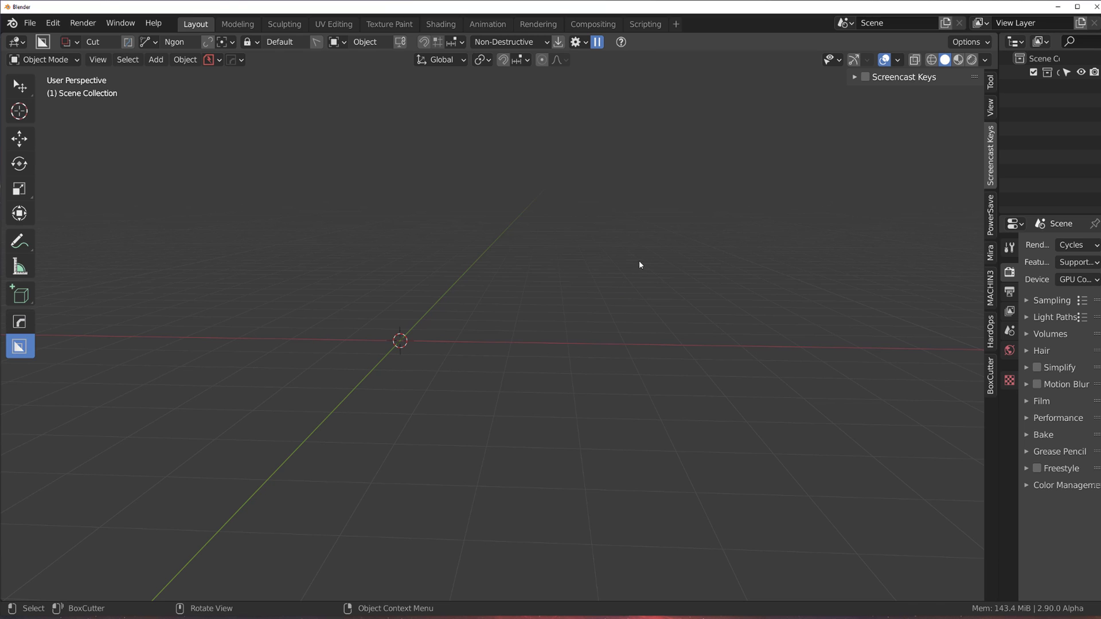
Add a default 2 m mesh cube at the world origin
{"action": "key", "text": "shift+a"}
{"action": "mouse_move", "coordinate": [470, 318]}
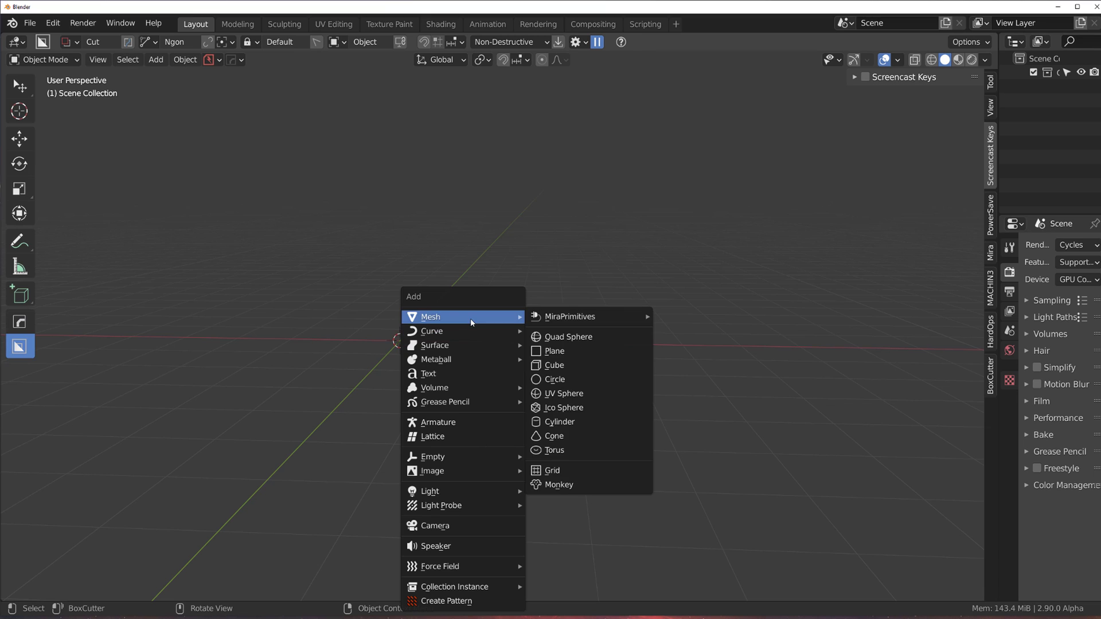
{"action": "left_click", "coordinate": [581, 366]}
{"action": "scroll", "coordinate": [470, 346], "scroll_direction": "up", "scroll_amount": 3}
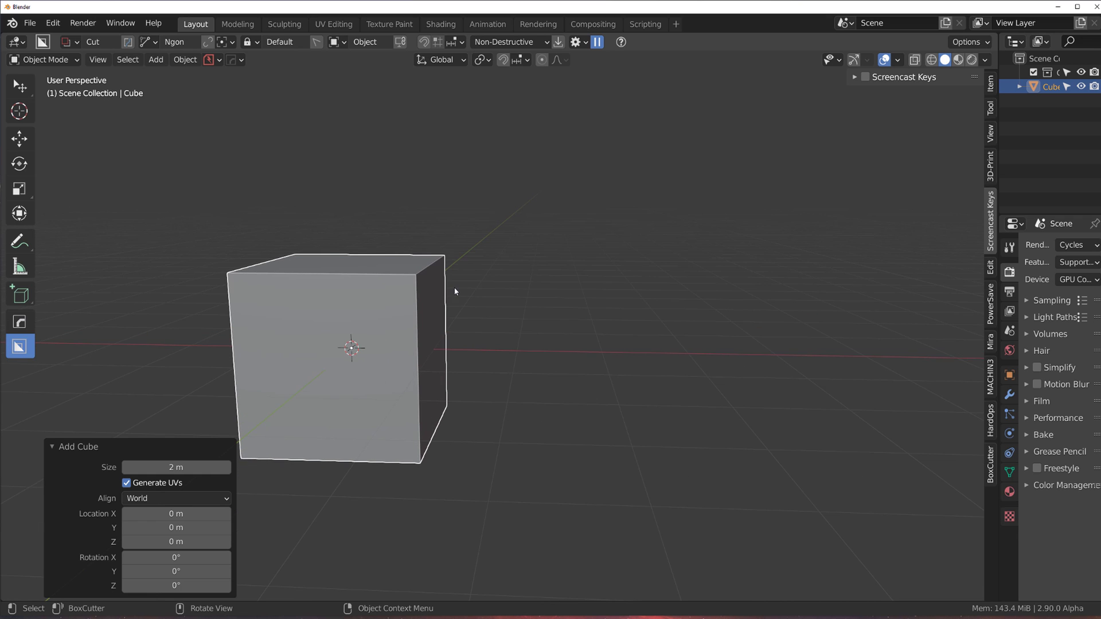
{"action": "middle_click_drag", "start_coordinate": [469, 305], "coordinate": [608, 319]}
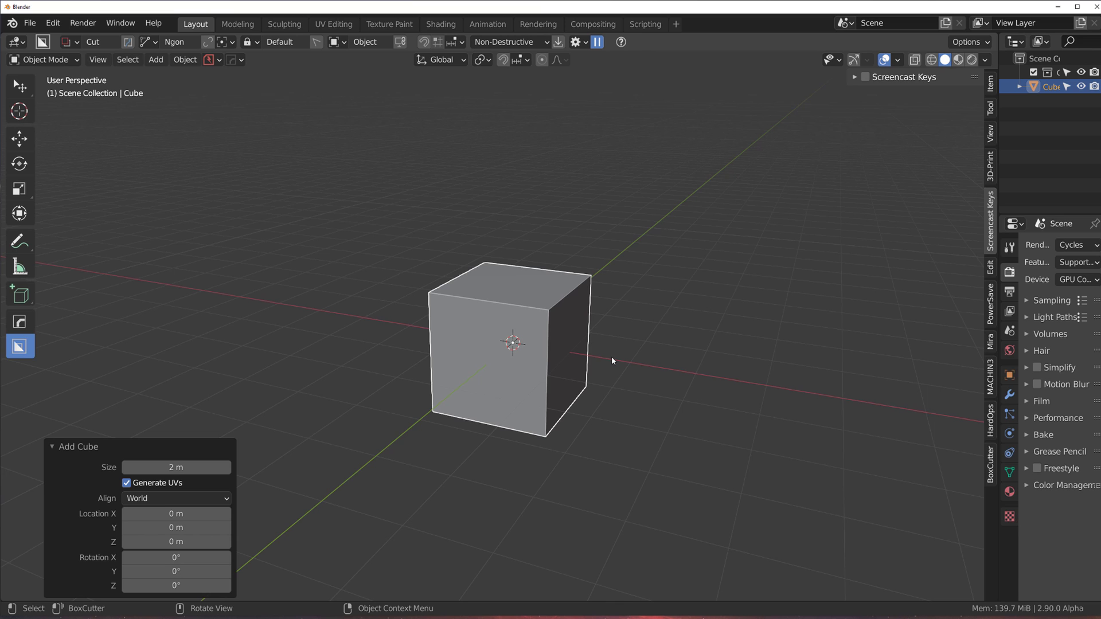
Redo the earlier undone edits on the cube
{"action": "key", "text": "ctrl+shift+z"}
{"action": "key", "text": "ctrl+shift+z"}
{"action": "key", "text": "ctrl+shift+z"}
{"action": "key", "text": "ctrl+shift+z"}
{"action": "key", "text": "ctrl+shift+z"}
{"action": "key", "text": "ctrl+shift+z"}
{"action": "key", "text": "ctrl+shift+z"}
{"action": "key", "text": "ctrl+shift+z"}
{"action": "key", "text": "ctrl+shift+z"}
{"action": "key", "text": "ctrl+shift+z"}
{"action": "key", "text": "ctrl+shift+z"}
{"action": "key", "text": "ctrl+shift+z"}
{"action": "key", "text": "ctrl+shift+z"}
{"action": "key", "text": "ctrl+shift+z"}
{"action": "key", "text": "ctrl+shift+z"}
{"action": "key", "text": "ctrl+shift+z"}
{"action": "key", "text": "ctrl+shift+z"}
{"action": "key", "text": "ctrl+shift+z"}
{"action": "key", "text": "ctrl+shift+z"}
{"action": "key", "text": "ctrl+shift+z"}
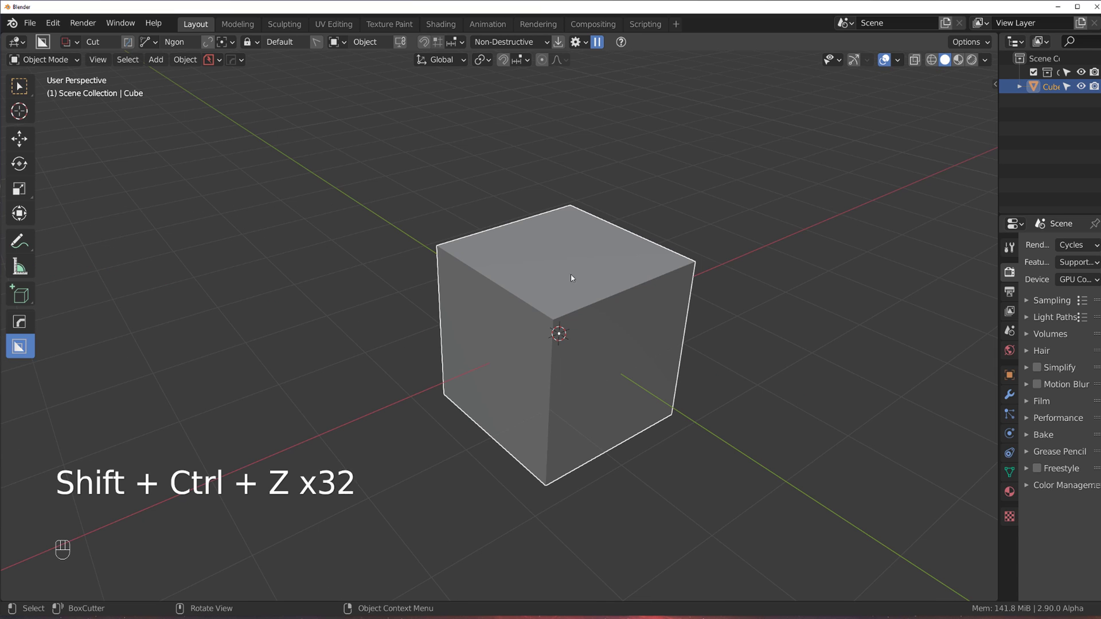
Scale the selected vertical edges of the cube along global X by about 1.5 in its mesh
{"action": "key", "text": "Tab"}
{"action": "key", "text": "s"}
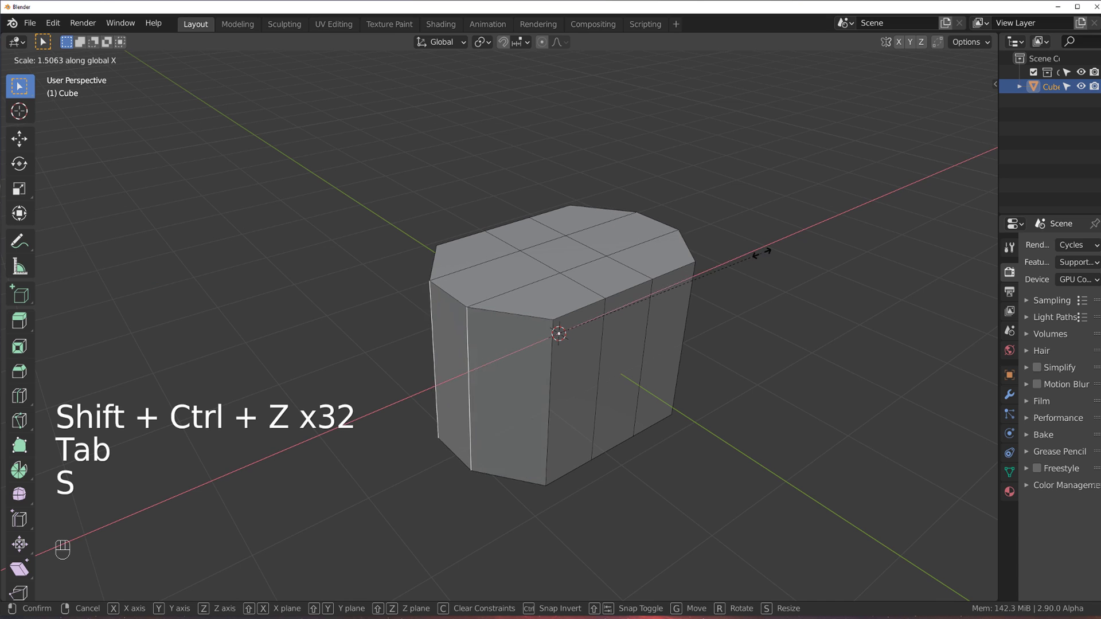
{"action": "left_click", "coordinate": [761, 253]}
{"action": "key", "text": "Tab"}
{"action": "mouse_move", "coordinate": [561, 263]}
{"action": "middle_mouse_down"}
{"action": "mouse_move", "coordinate": [710, 249]}
{"action": "mouse_move", "coordinate": [642, 208]}
{"action": "mouse_move", "coordinate": [568, 267]}
{"action": "middle_mouse_up"}
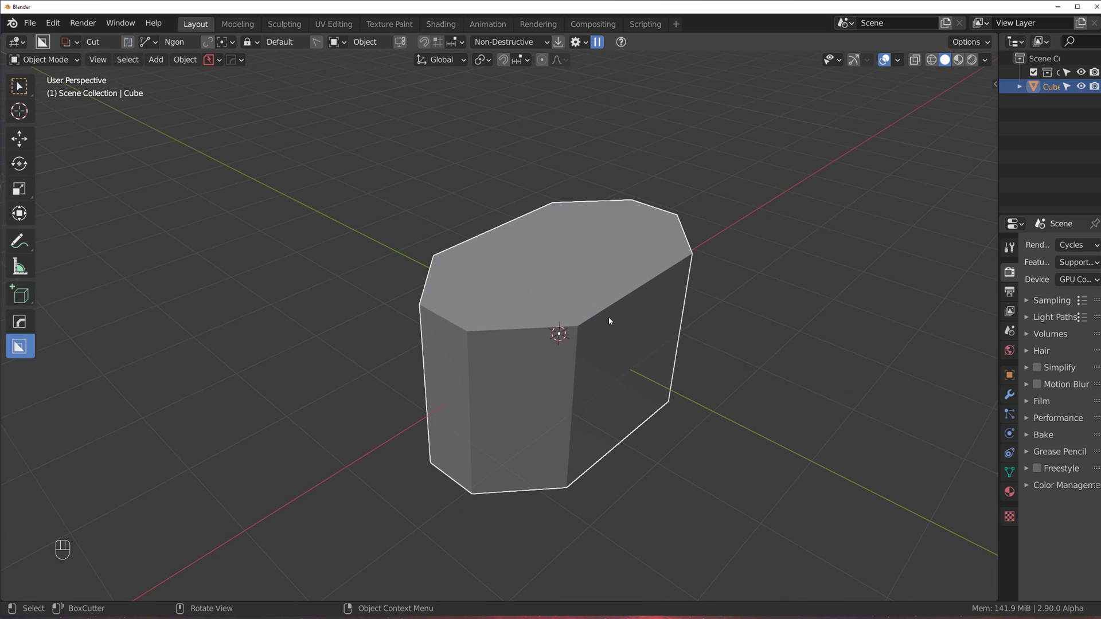
Give the octagonal block a level 1 subdivision and reopen its mesh for editing
{"action": "key", "text": "ctrl+1"}
{"action": "key", "text": "Tab"}
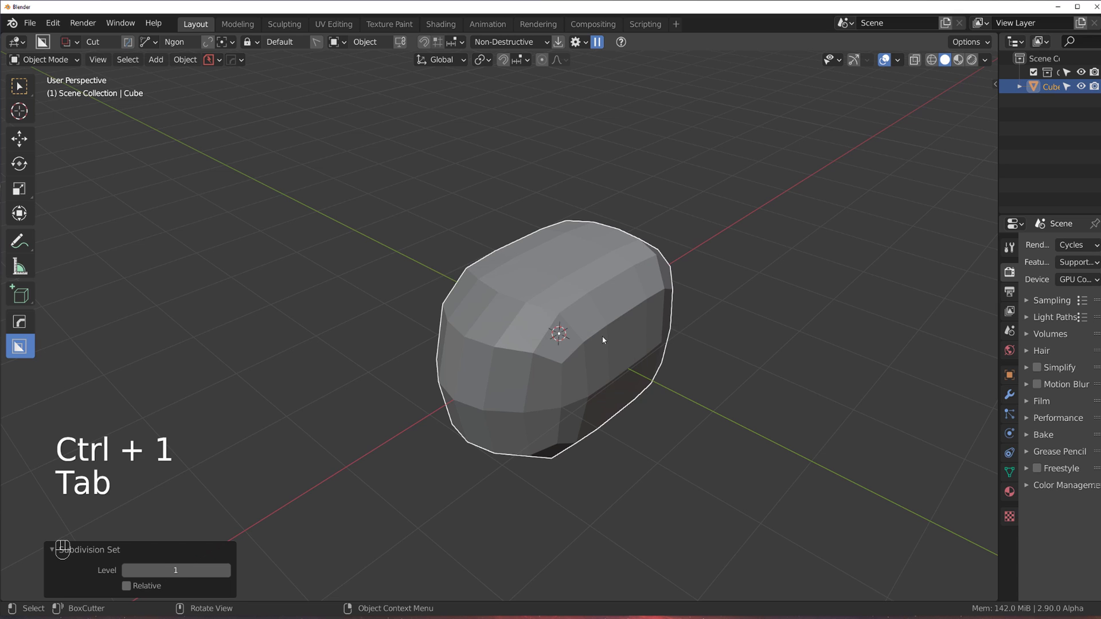
{"action": "key", "text": "Tab"}
{"action": "scroll", "coordinate": [495, 327], "scroll_direction": "up", "scroll_amount": 2}
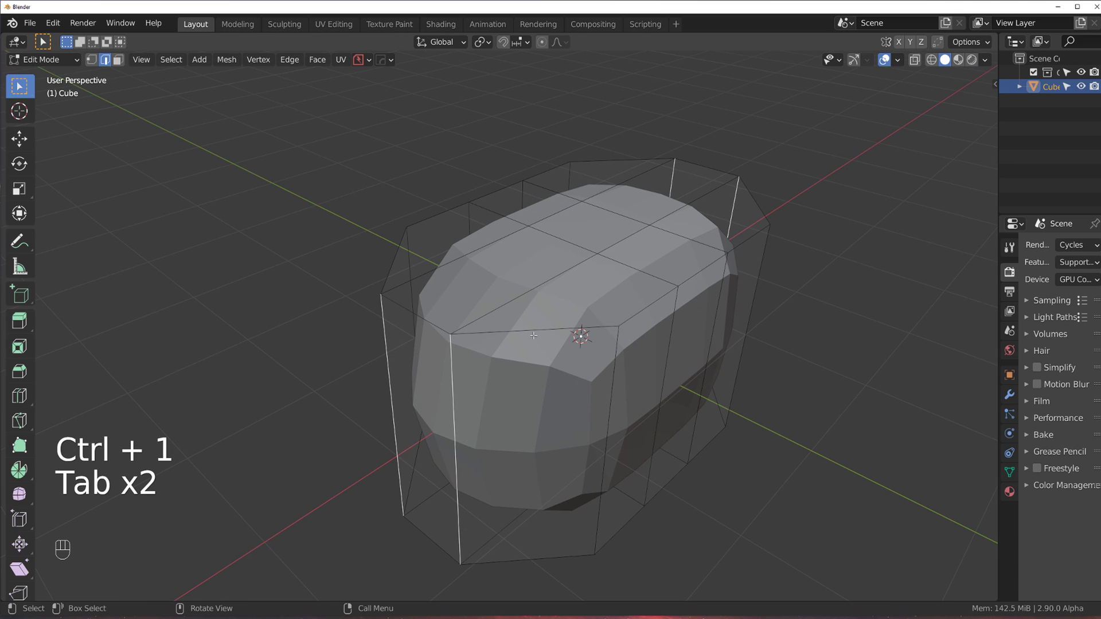
Select the complete outline of the block's upper face and mark it sharp
{"action": "left_click", "coordinate": [465, 205], "text": "ctrl"}
{"action": "left_click", "coordinate": [689, 163], "text": "ctrl"}
{"action": "left_click", "coordinate": [677, 286], "text": "ctrl"}
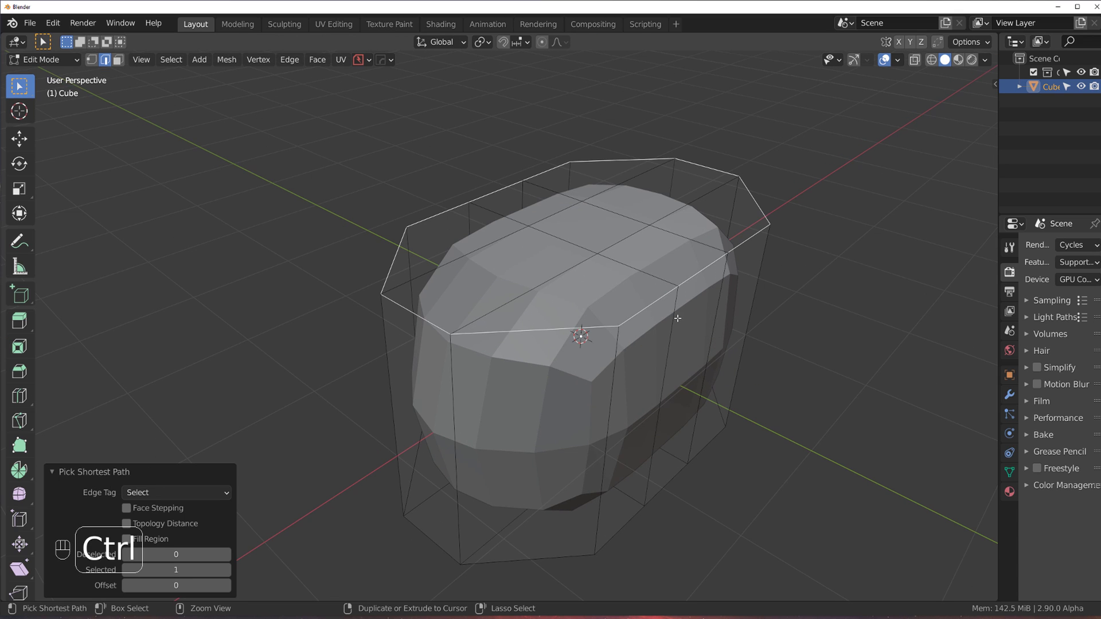
{"action": "key", "text": "q"}
{"action": "left_click", "coordinate": [678, 317]}
Select the complete outline of the block's underside and mark it sharp
{"action": "middle_click_drag", "start_coordinate": [679, 316], "coordinate": [686, 484]}
{"action": "left_click", "coordinate": [683, 493], "text": "alt"}
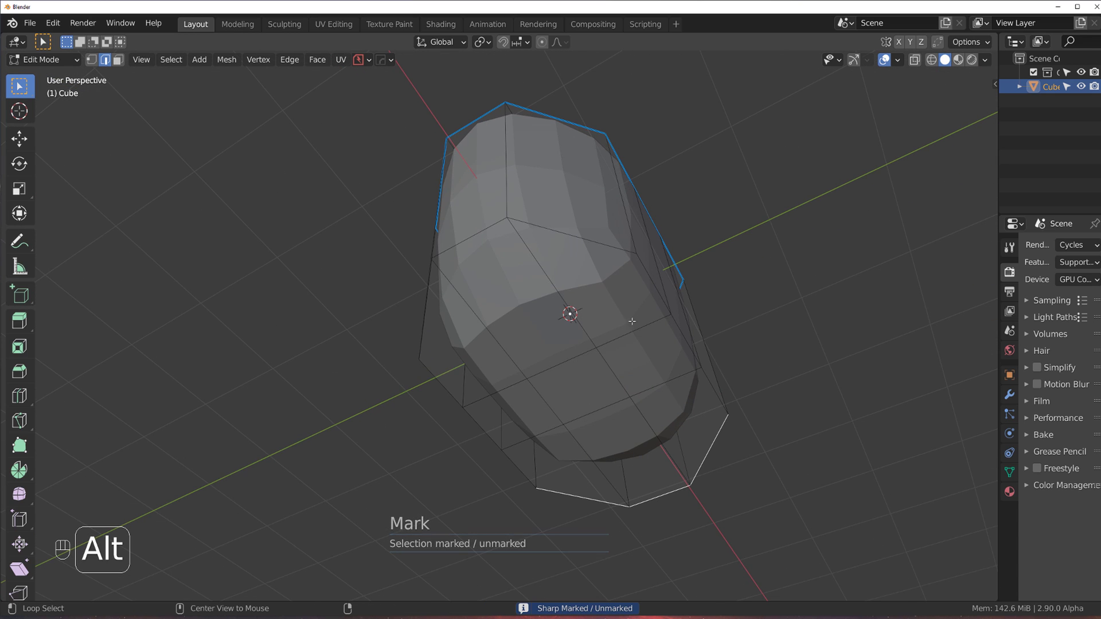
{"action": "left_click", "coordinate": [500, 461], "text": "alt+shift"}
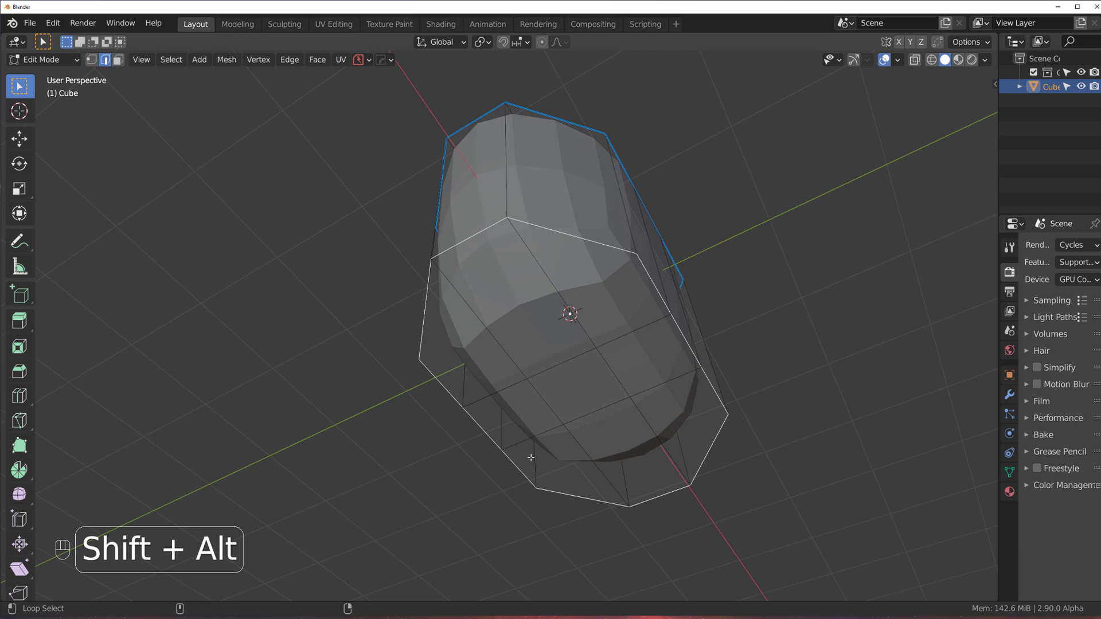
{"action": "key", "text": "q"}
{"action": "left_click", "coordinate": [570, 299]}
{"action": "middle_click_drag", "start_coordinate": [571, 275], "coordinate": [566, 334]}
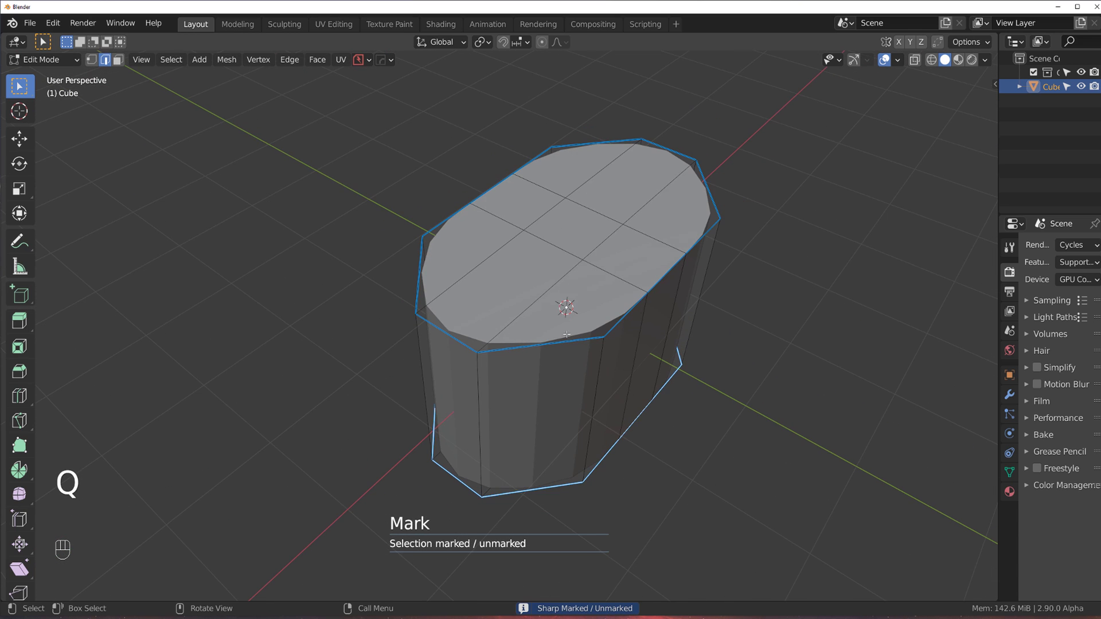
Mark the vertical corner edges bounding the block's long flat sides as sharp and return to object mode
{"action": "left_click", "coordinate": [585, 387]}
{"action": "middle_click_drag", "start_coordinate": [586, 388], "coordinate": [546, 413]}
{"action": "scroll", "coordinate": [692, 457], "scroll_direction": "down", "scroll_amount": 4}
{"action": "key", "text": "q"}
{"action": "key", "text": "Escape"}
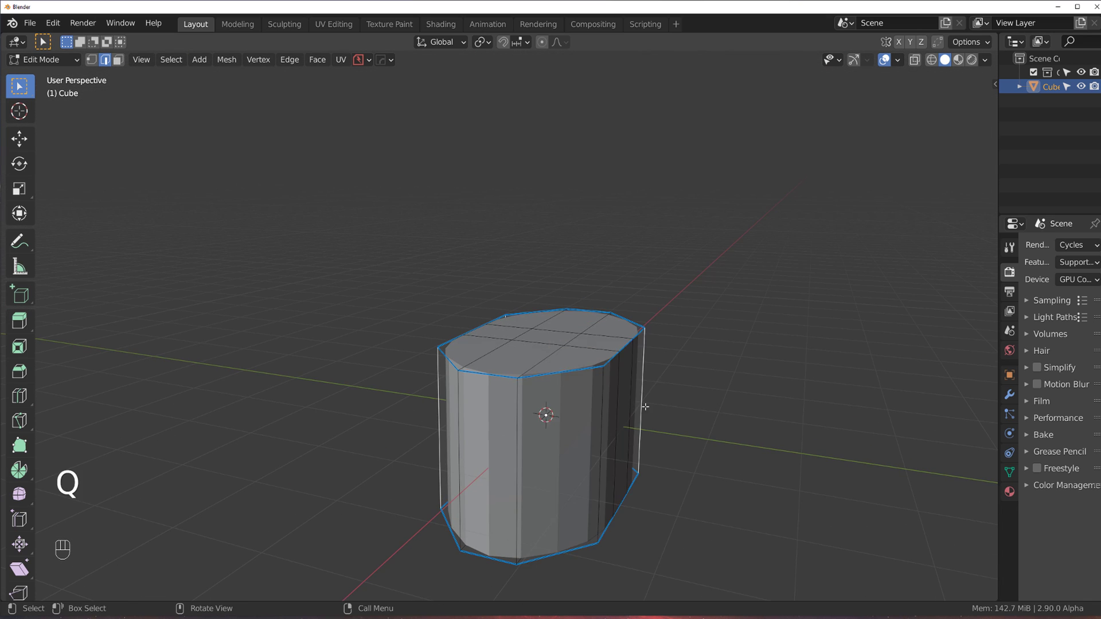
{"action": "key", "text": "q"}
{"action": "left_click", "coordinate": [636, 406]}
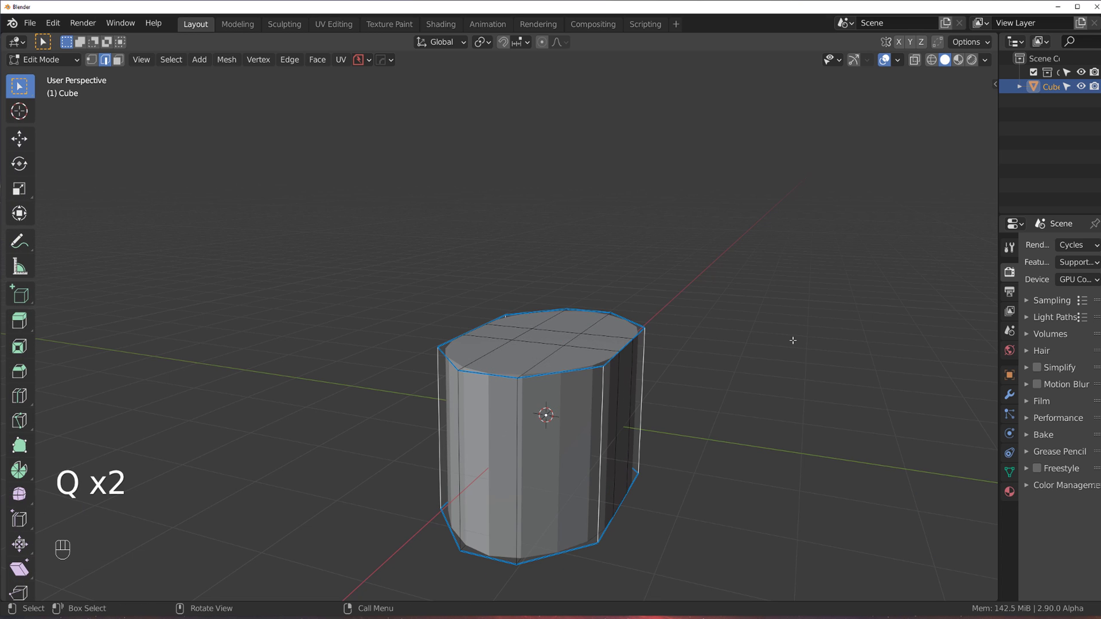
{"action": "key", "text": "q"}
{"action": "left_click", "coordinate": [633, 310]}
{"action": "key", "text": "Tab"}
Raise the block's subdivision to level 3
{"action": "middle_click_drag", "start_coordinate": [668, 361], "coordinate": [574, 258]}
{"action": "key", "text": "ctrl"}
{"action": "key", "text": "ctrl+3"}
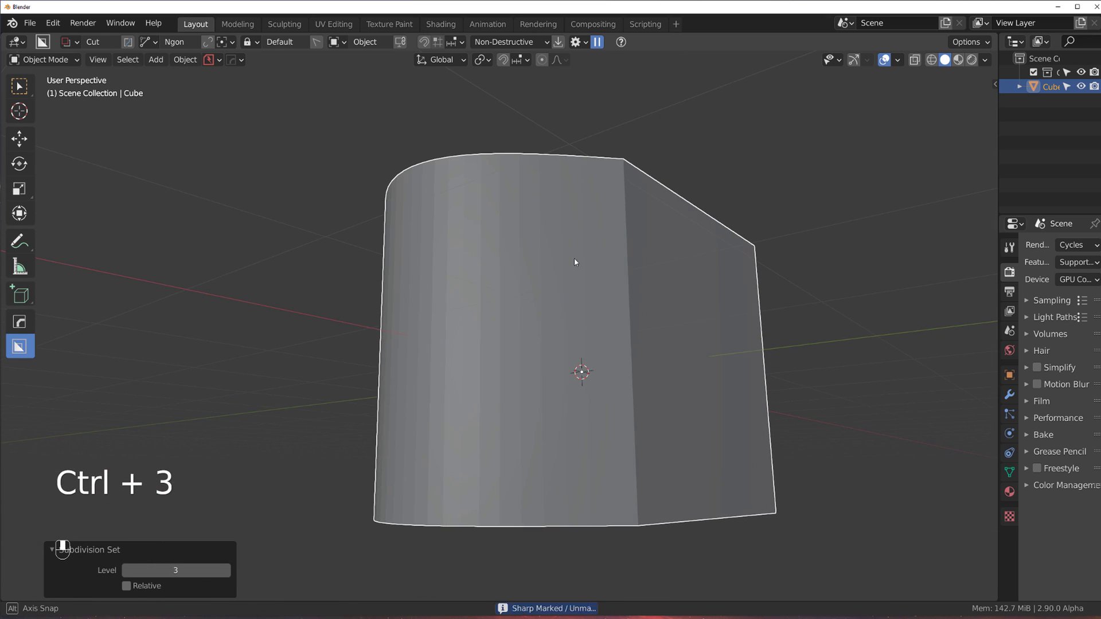
Add a bevel modifier to the block with 3 segments, width 0.038 and a 30° angle limit
{"action": "key", "text": "q"}
{"action": "left_click", "coordinate": [597, 269]}
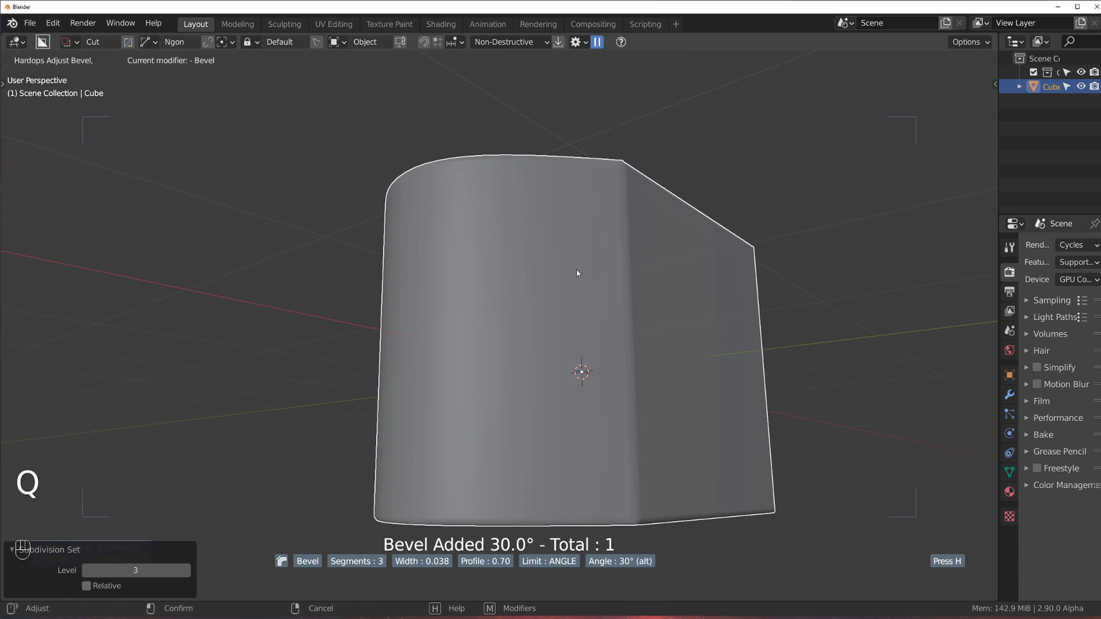
{"action": "left_click", "coordinate": [579, 268]}
Scale the selected vertical edges at the block's curved ends by about 1.47 along X and return to object mode
{"action": "middle_click_drag", "start_coordinate": [591, 263], "coordinate": [809, 439]}
{"action": "key", "text": "Tab"}
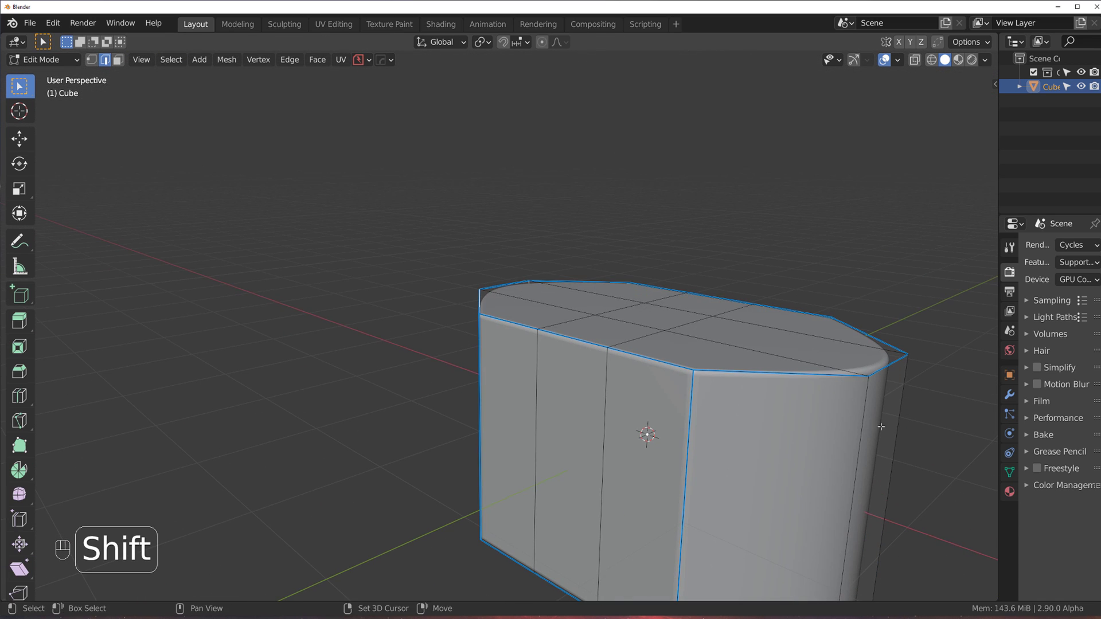
{"action": "middle_click_drag", "start_coordinate": [859, 408], "coordinate": [678, 382]}
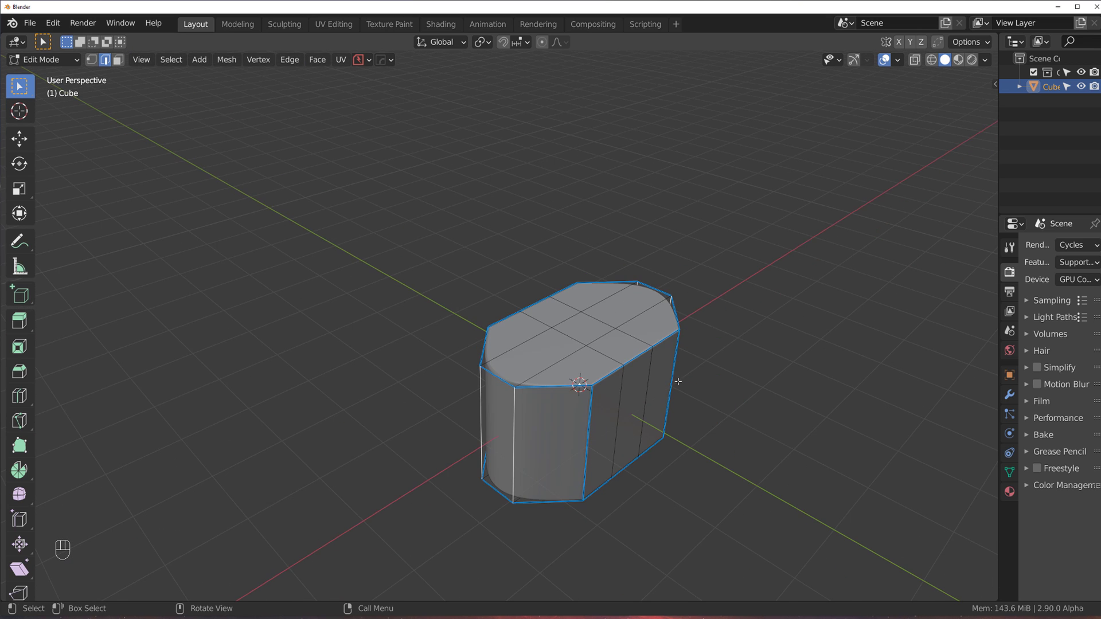
{"action": "key", "text": "s"}
{"action": "key", "text": "x"}
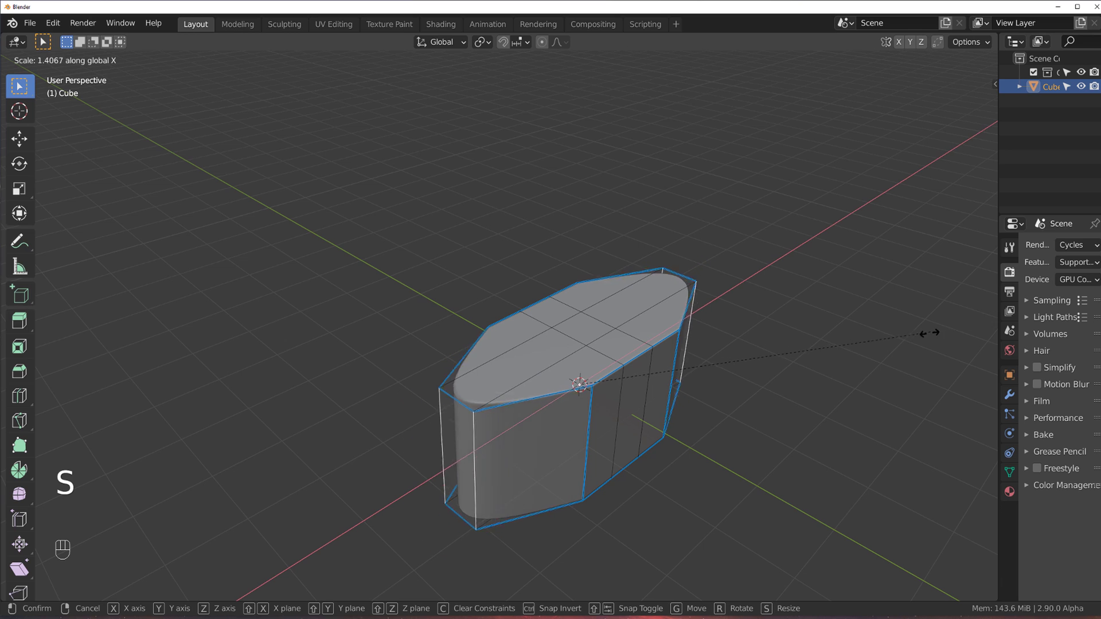
{"action": "left_click", "coordinate": [575, 260]}
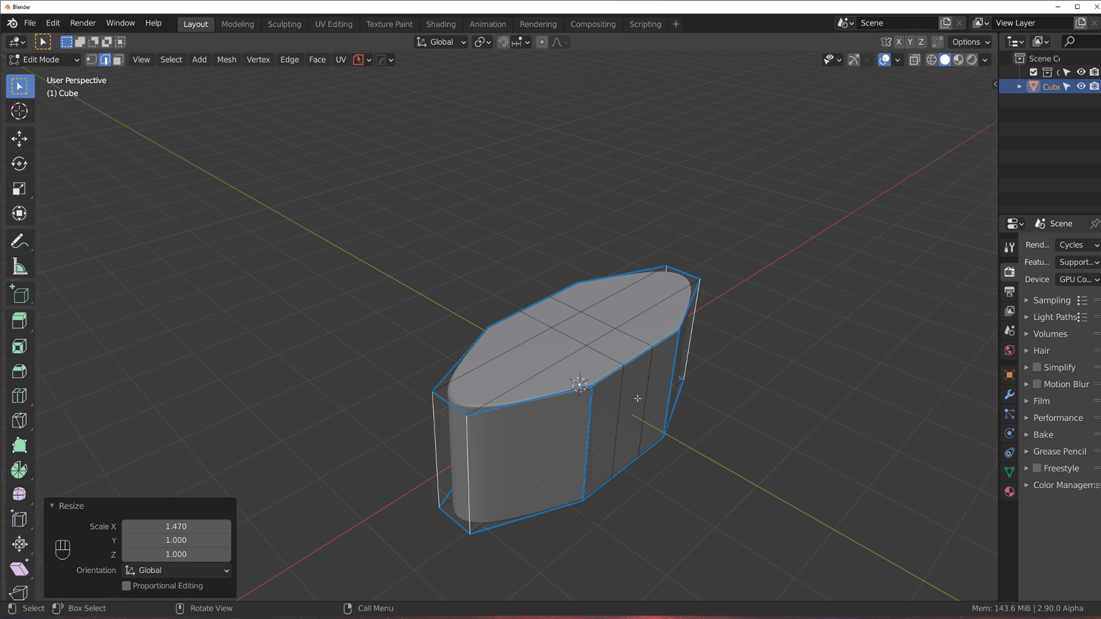
{"action": "key", "text": "Tab"}
Try cutting a box-shaped notch into the block's upper long edge with BoxCutter, and undo the cut
{"action": "middle_click_drag", "start_coordinate": [575, 261], "coordinate": [541, 265]}
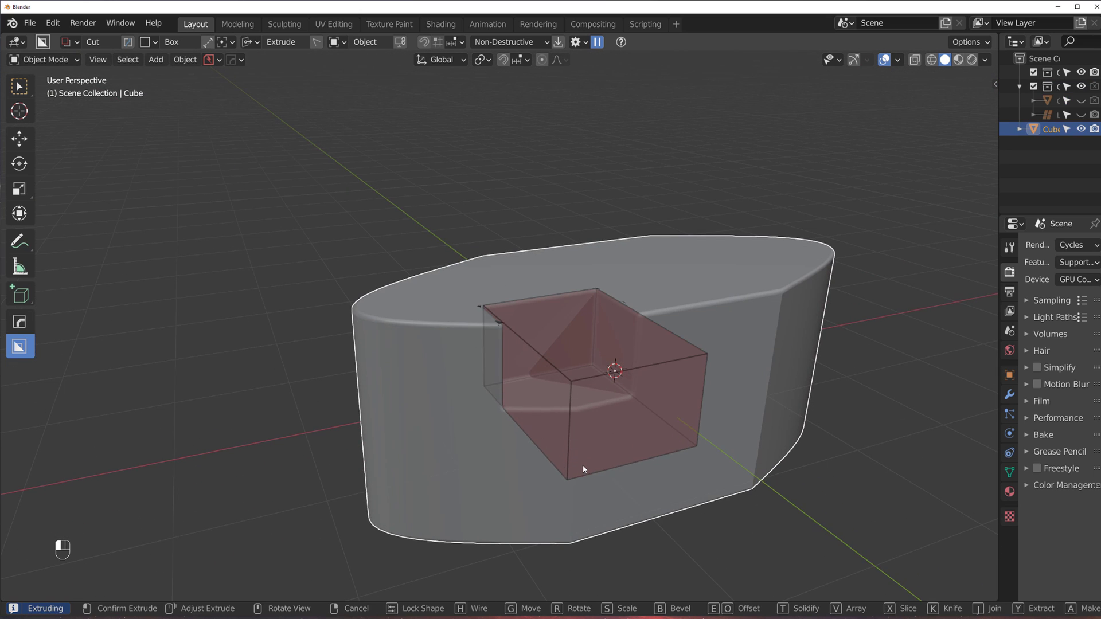
{"action": "left_click", "coordinate": [582, 466]}
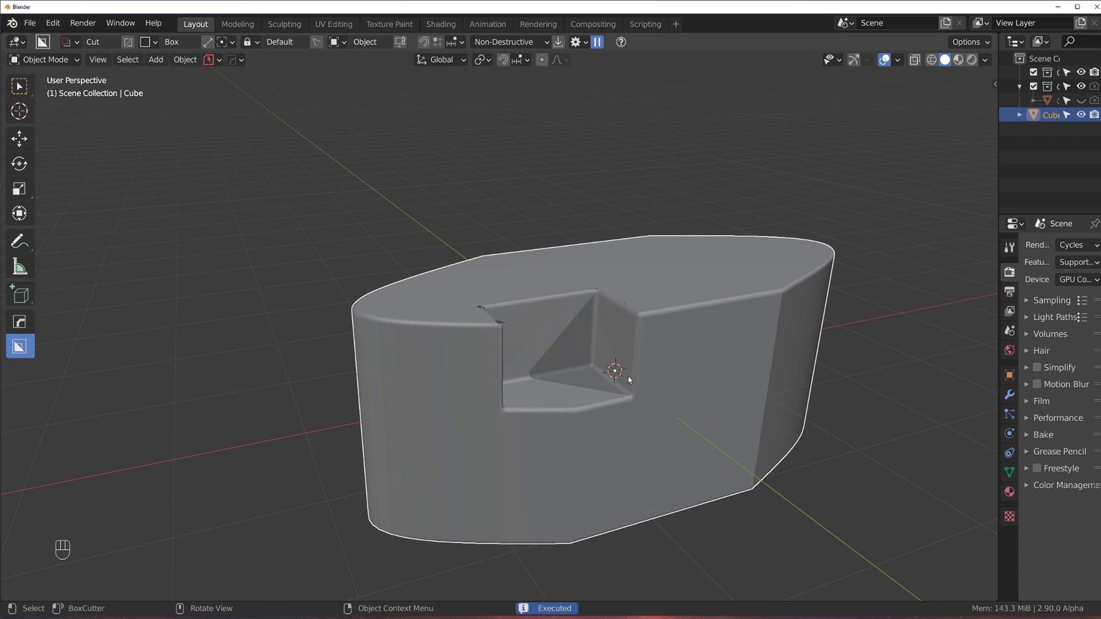
{"action": "middle_click_drag", "start_coordinate": [628, 376], "coordinate": [636, 345]}
{"action": "scroll", "coordinate": [605, 343], "scroll_direction": "up", "scroll_amount": 2}
{"action": "scroll", "coordinate": [636, 345], "scroll_direction": "down", "scroll_amount": 2}
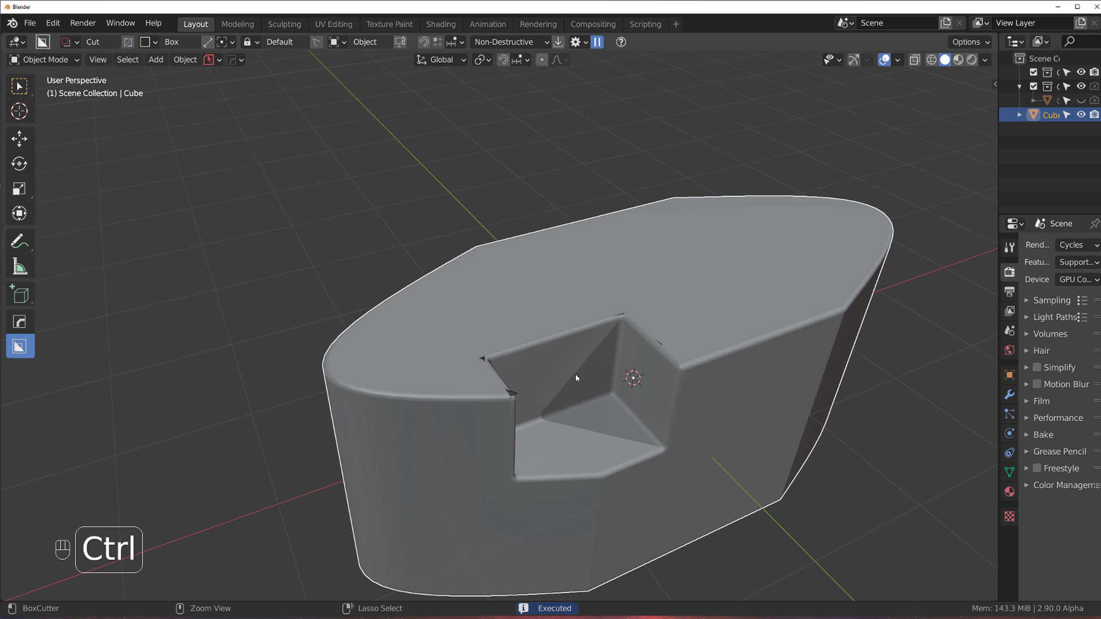
{"action": "key", "text": "ctrl+z"}
{"action": "scroll", "coordinate": [576, 378], "scroll_direction": "down", "scroll_amount": 2}
Add two horizontal loop cuts around the block, one close to the upper rim and one close to the lower rim
{"action": "key", "text": "Tab"}
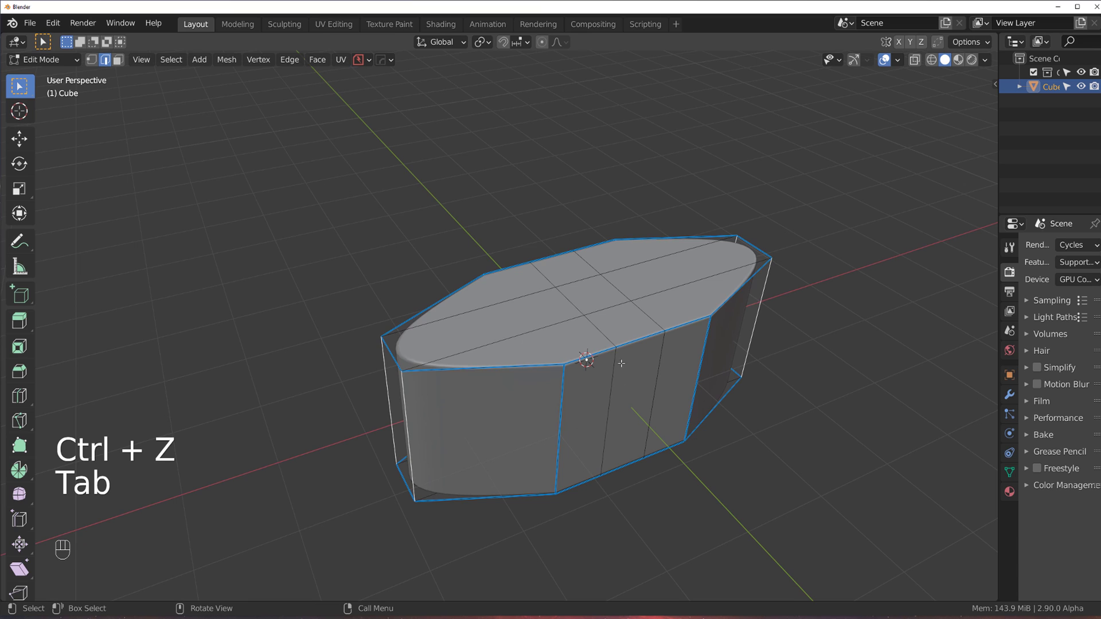
{"action": "middle_click_drag", "start_coordinate": [621, 363], "coordinate": [562, 296]}
{"action": "key", "text": "ctrl+r"}
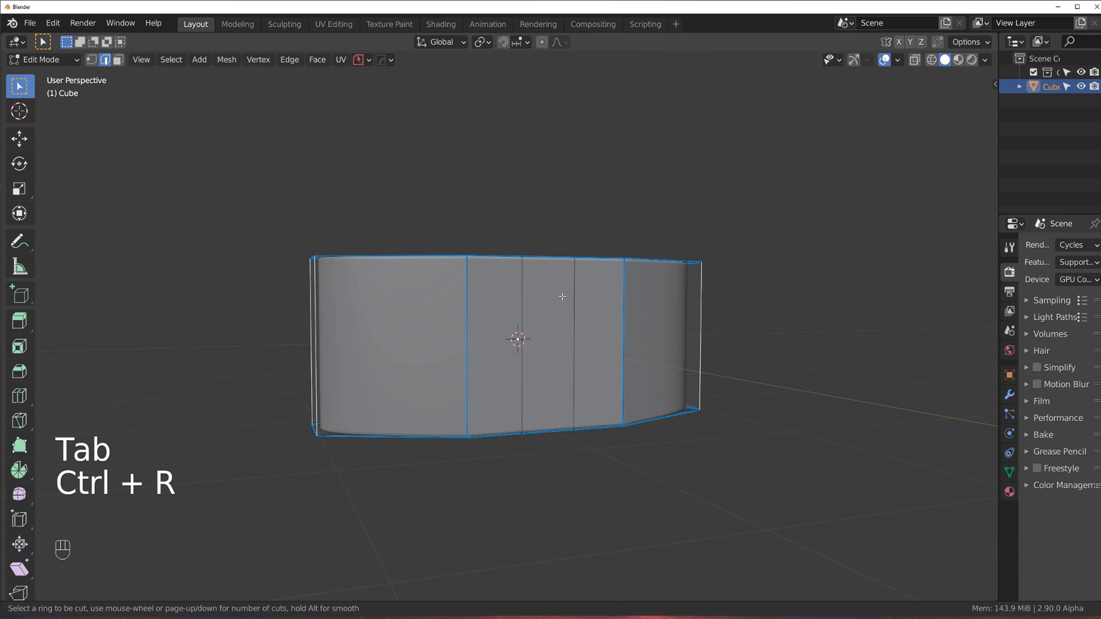
{"action": "key", "text": "ctrl+r"}
{"action": "left_click", "coordinate": [549, 328]}
{"action": "left_click", "coordinate": [521, 261]}
{"action": "key", "text": "ctrl+r"}
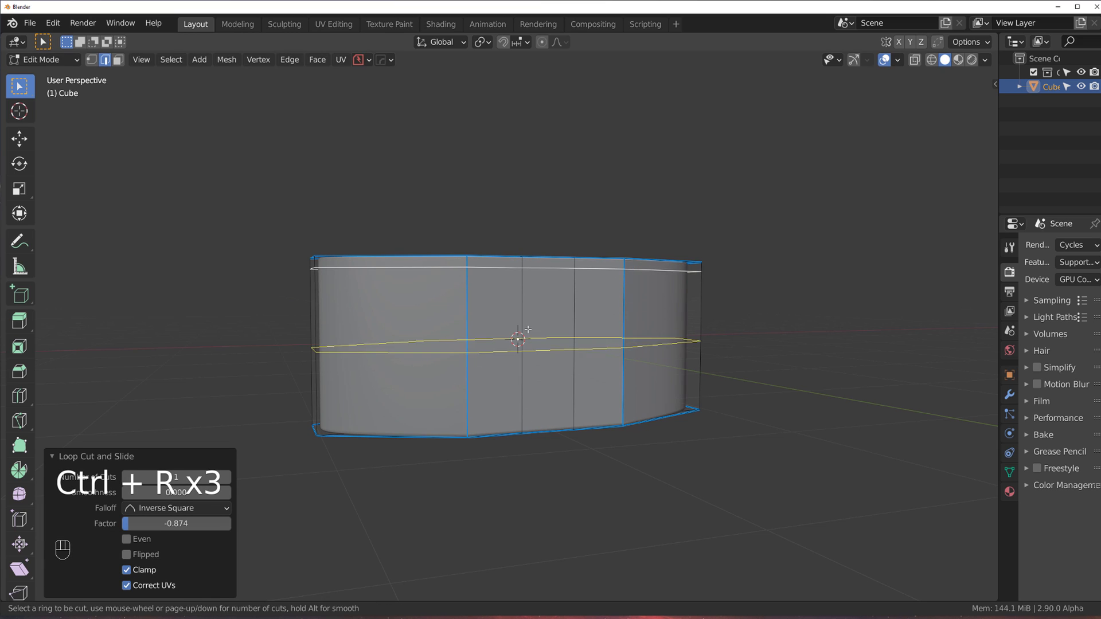
{"action": "left_click", "coordinate": [525, 335]}
{"action": "left_click", "coordinate": [521, 396]}
Add two vertical support loops close beside the existing pair of vertical edges across the middle of the long side
{"action": "key", "text": "Tab"}
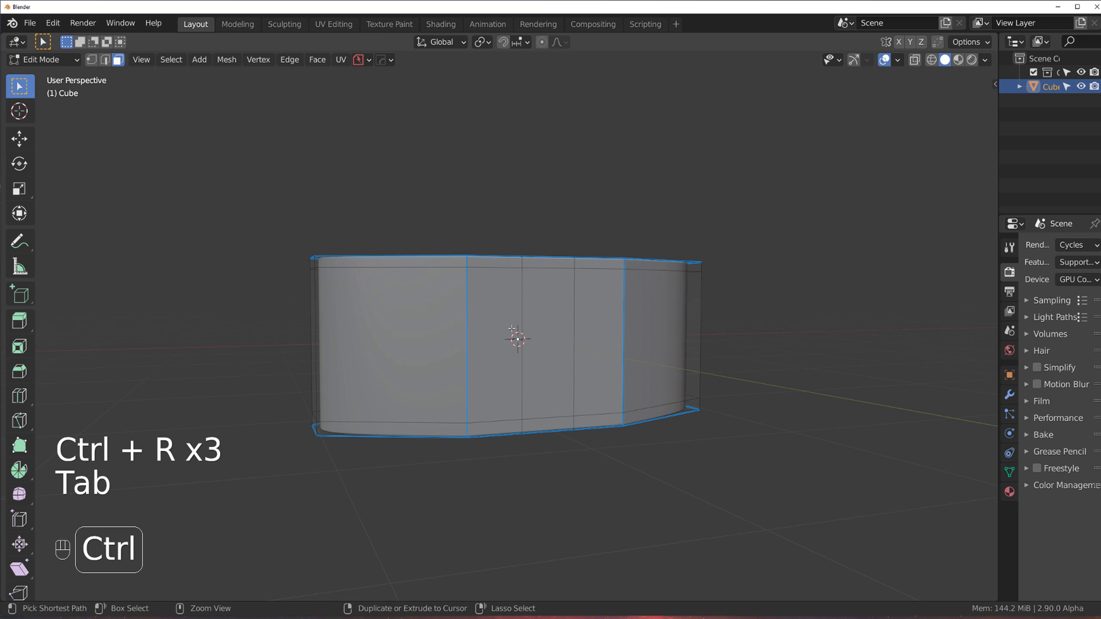
{"action": "key", "text": "ctrl+r"}
{"action": "left_click", "coordinate": [510, 298]}
{"action": "left_click", "coordinate": [589, 291]}
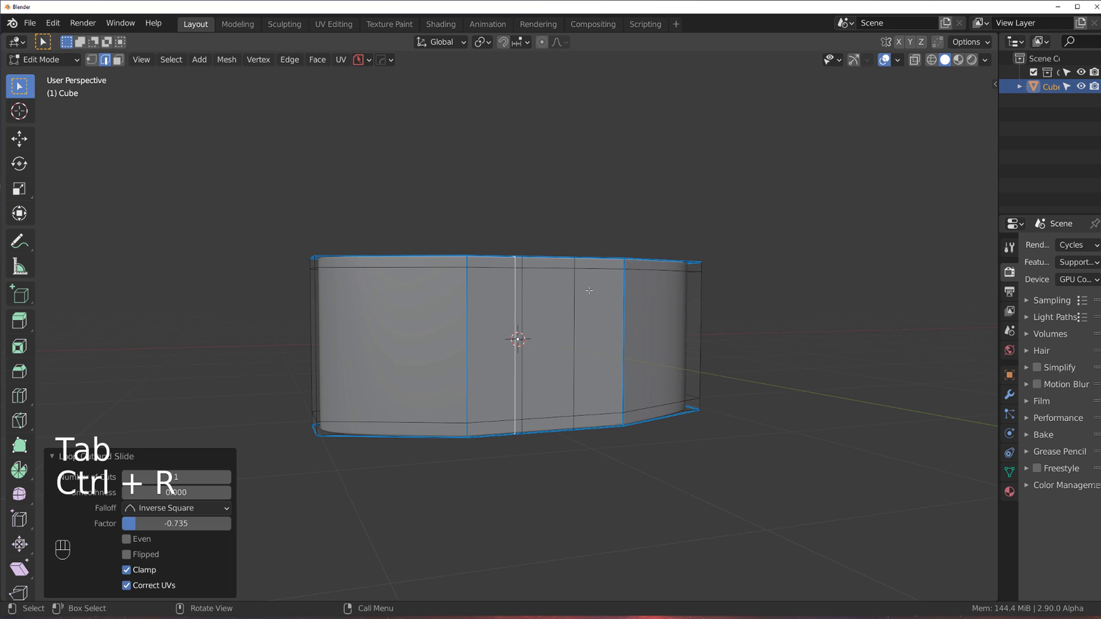
{"action": "key", "text": "ctrl+r"}
{"action": "left_click", "coordinate": [585, 271]}
{"action": "left_click", "coordinate": [570, 267]}
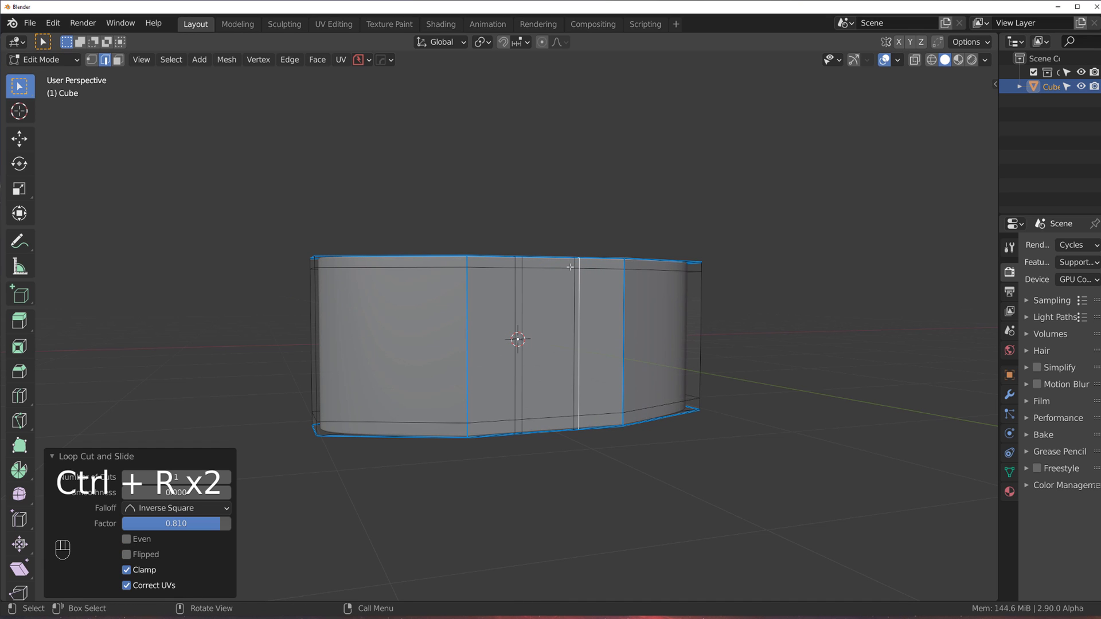
Extrude the tall centre face of the long side inward to form a recess
{"action": "scroll", "coordinate": [545, 300], "scroll_direction": "up", "scroll_amount": 3}
{"action": "key", "text": "Tab"}
{"action": "left_click", "coordinate": [602, 329]}
{"action": "middle_click_drag", "start_coordinate": [602, 330], "coordinate": [652, 360]}
{"action": "middle_click_drag", "start_coordinate": [620, 341], "coordinate": [552, 322], "text": "shift"}
{"action": "key", "text": "w"}
{"action": "right_click", "coordinate": [756, 357]}
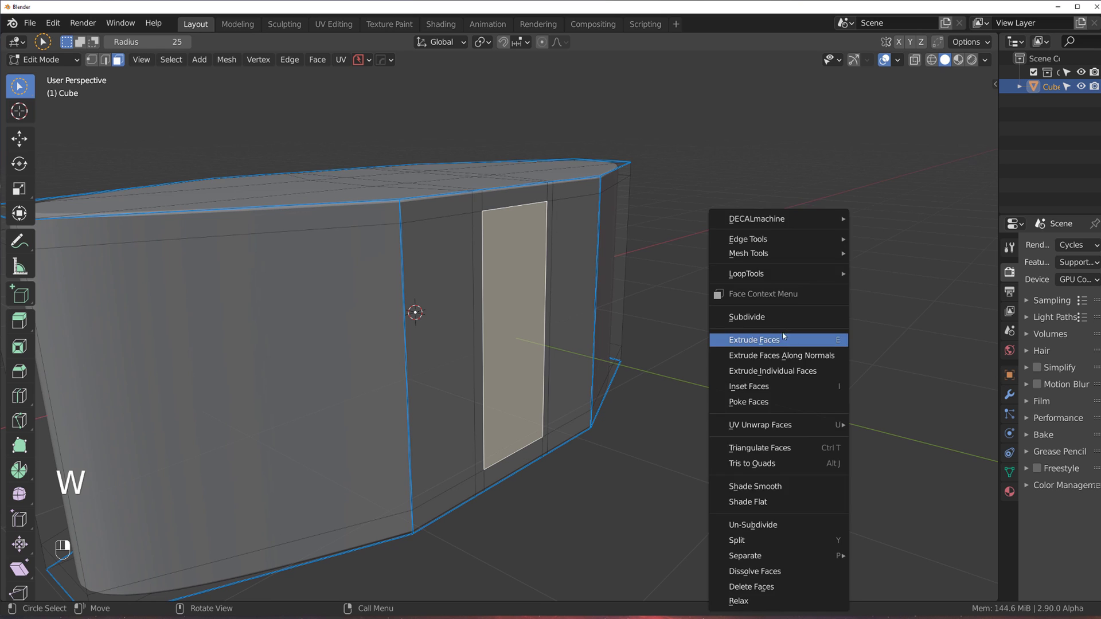
{"action": "key", "text": "w"}
{"action": "key", "text": "w"}
{"action": "key", "text": "e"}
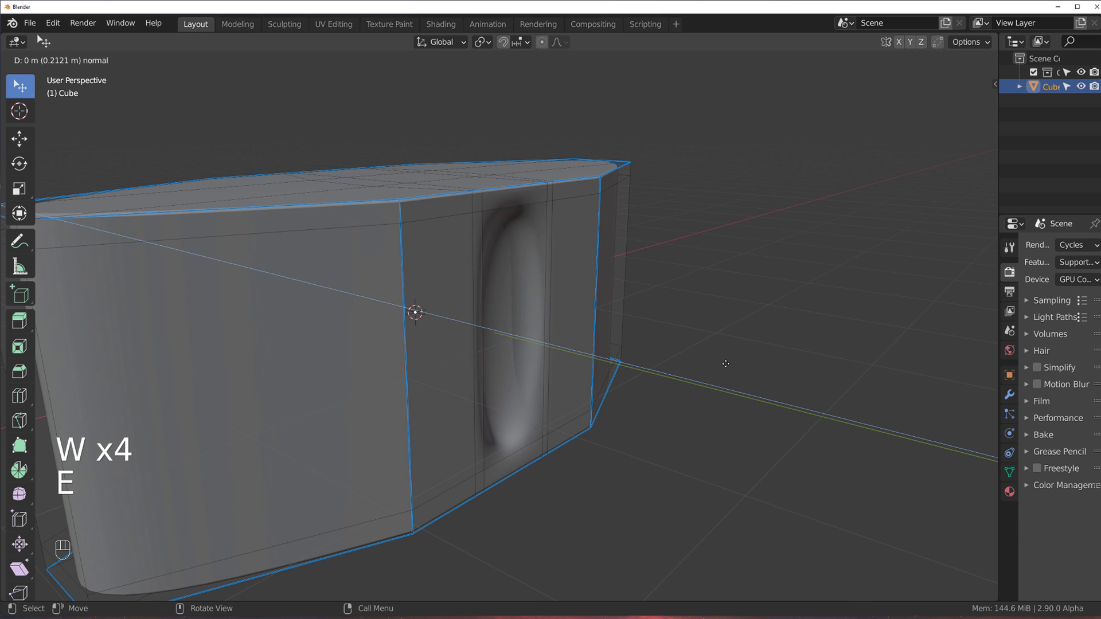
{"action": "left_click", "coordinate": [633, 342]}
Select the recess's inner back face with X-ray on and mark its outline sharp
{"action": "middle_click_drag", "start_coordinate": [634, 343], "coordinate": [478, 311]}
{"action": "key", "text": "Tab"}
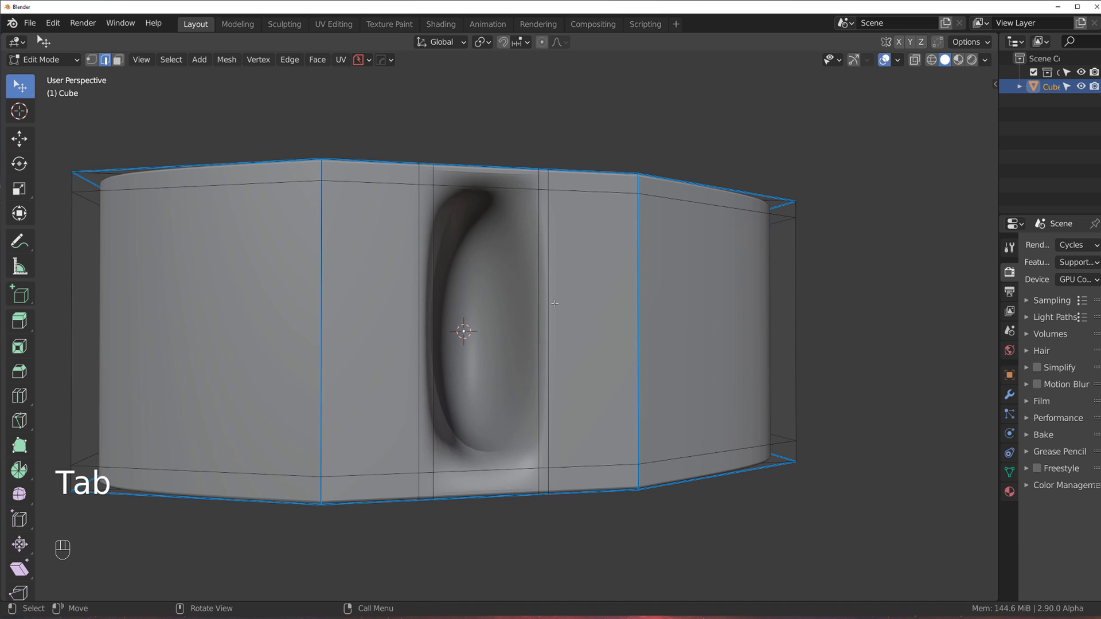
{"action": "key", "text": "Tab"}
{"action": "key", "text": "Tab"}
{"action": "left_click", "coordinate": [651, 430]}
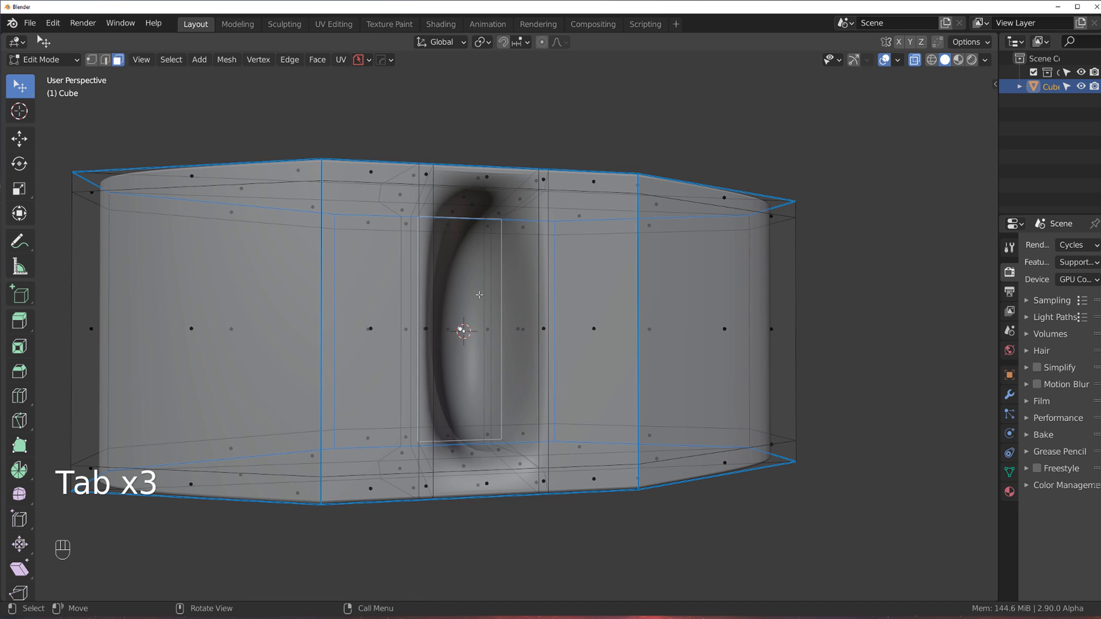
{"action": "middle_click_drag", "start_coordinate": [460, 331], "coordinate": [528, 277]}
{"action": "key", "text": "q"}
{"action": "left_click", "coordinate": [542, 308]}
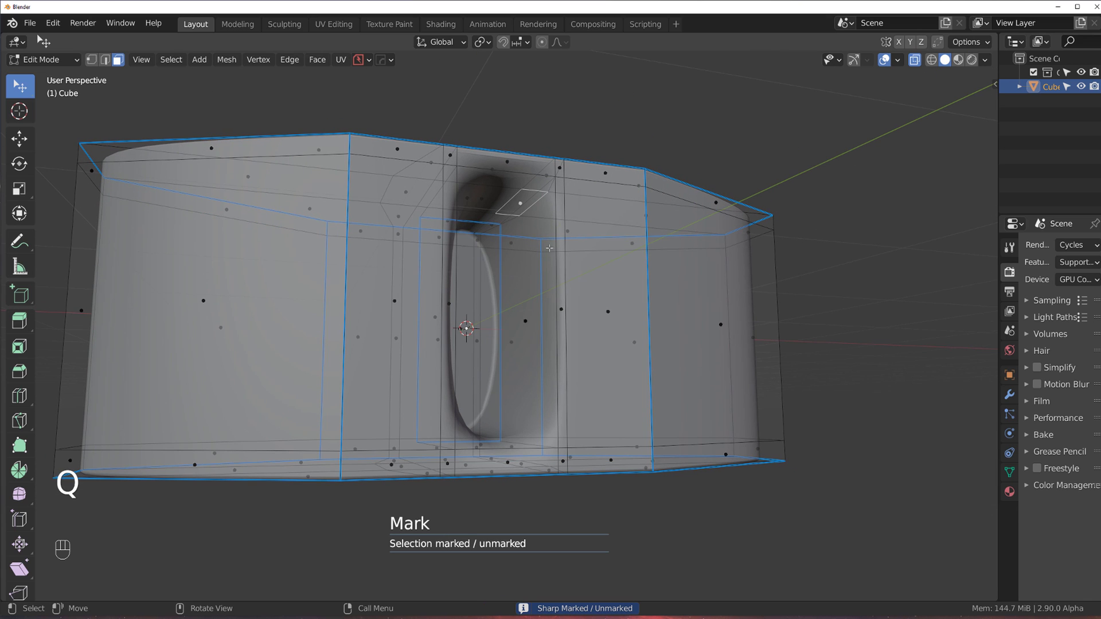
Select the recess's depth edges running from the back face to the opening, mark them sharp, and return to object mode
{"action": "key", "text": "Tab"}
{"action": "left_click", "coordinate": [543, 434]}
{"action": "middle_click_drag", "start_coordinate": [544, 434], "coordinate": [437, 185]}
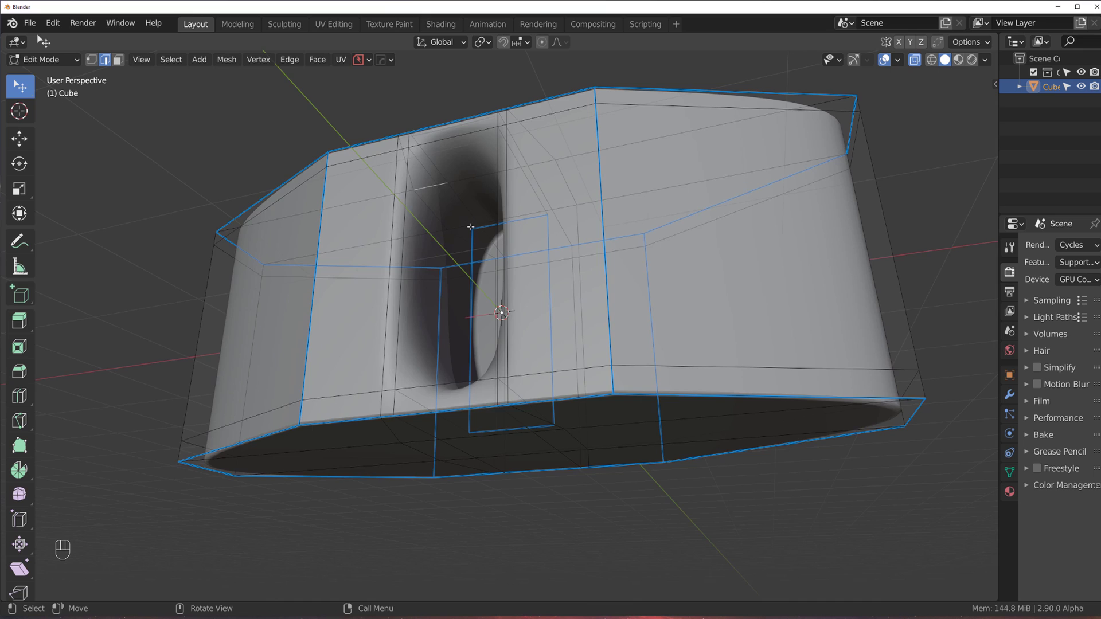
{"action": "scroll", "coordinate": [471, 227], "scroll_direction": "up", "scroll_amount": 5}
{"action": "middle_click_drag", "start_coordinate": [563, 333], "coordinate": [510, 396]}
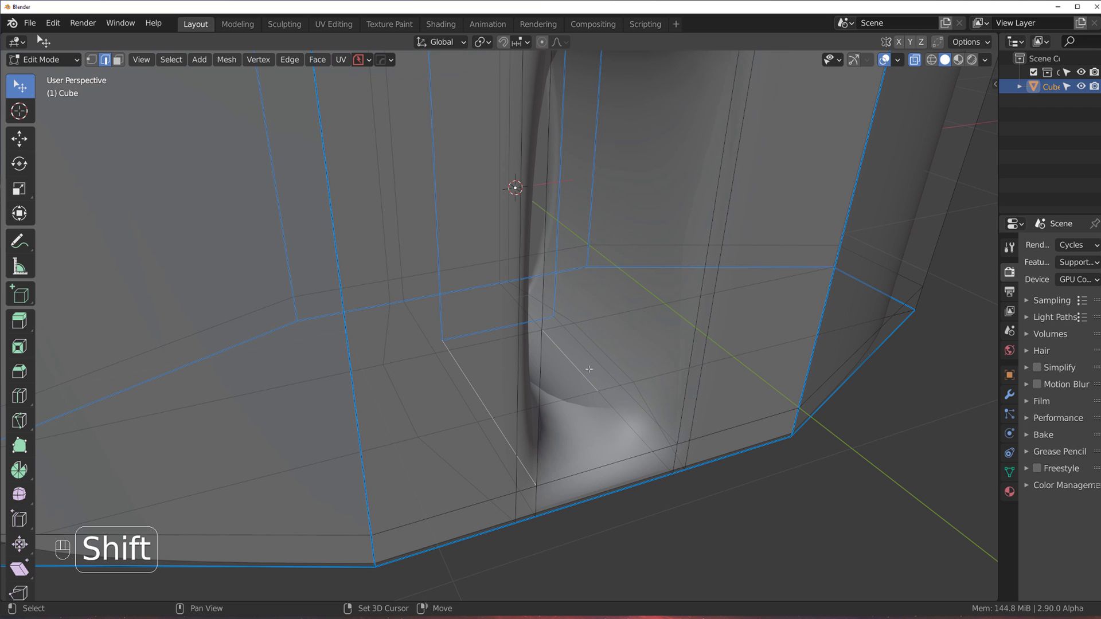
{"action": "key", "text": "ctrl+z"}
{"action": "key", "text": "q"}
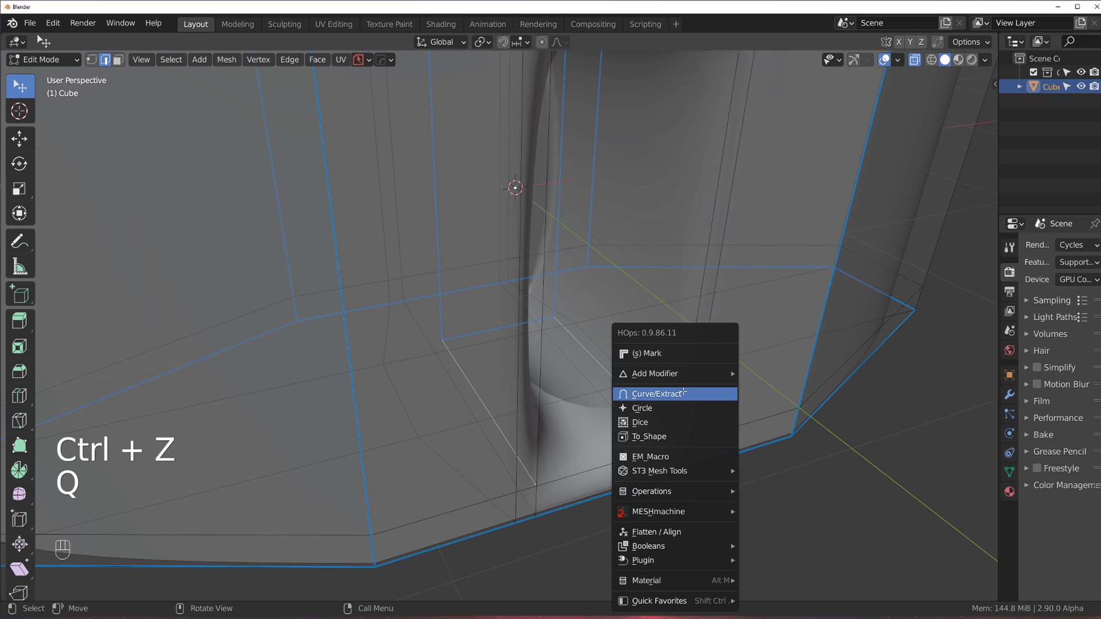
{"action": "left_click", "coordinate": [667, 353]}
{"action": "scroll", "coordinate": [643, 338], "scroll_direction": "down", "scroll_amount": 3}
{"action": "key", "text": "Tab"}
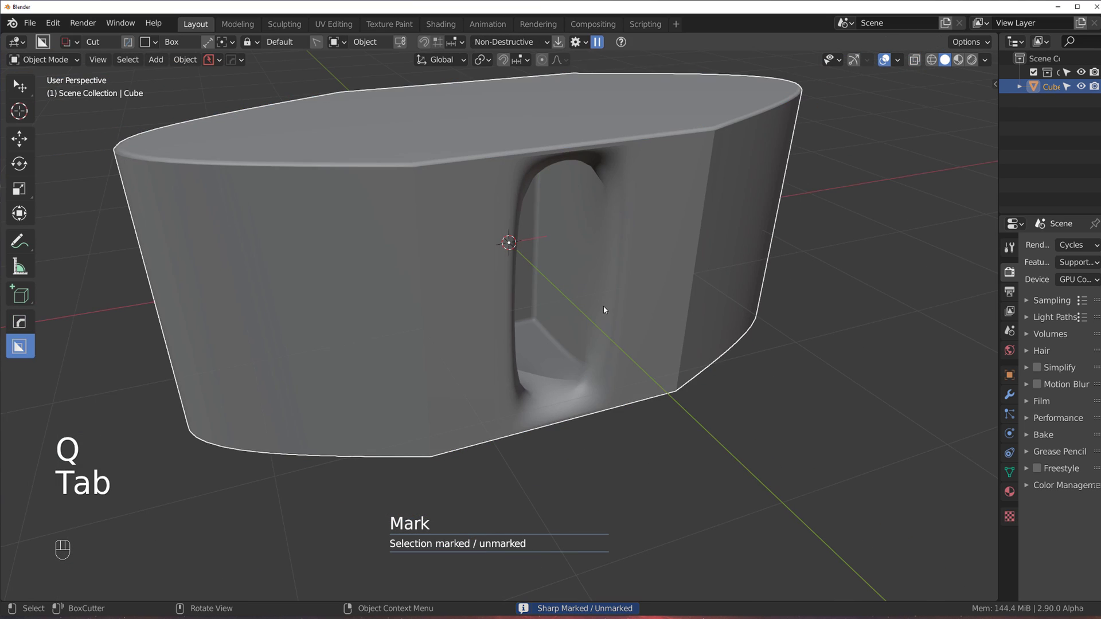
Select the rim of the recess opening on the block's long side, mark it sharp, and return to object mode
{"action": "middle_click_drag", "start_coordinate": [604, 310], "coordinate": [582, 182]}
{"action": "key", "text": "Tab"}
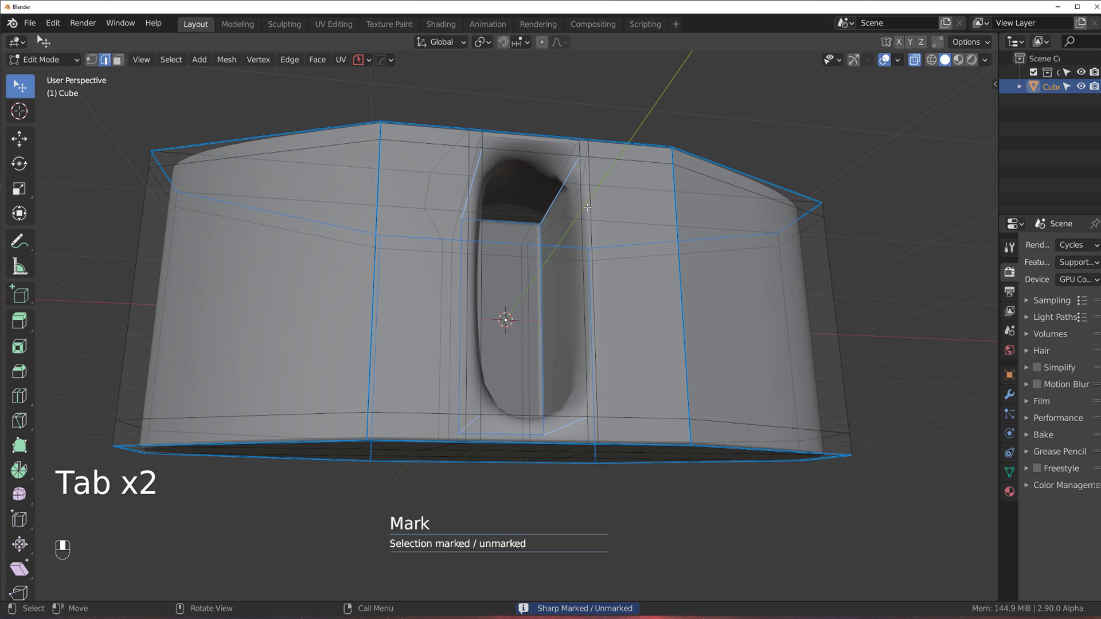
{"action": "left_click", "coordinate": [581, 187], "text": "shift"}
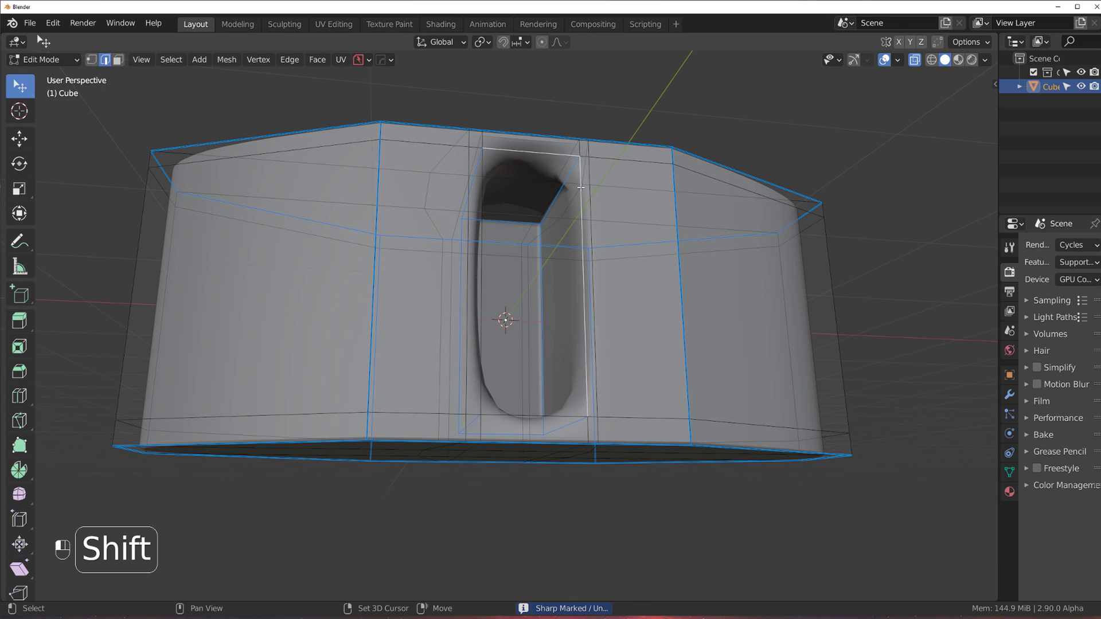
{"action": "key", "text": "q"}
{"action": "left_click", "coordinate": [522, 290]}
{"action": "middle_click_drag", "start_coordinate": [560, 289], "coordinate": [547, 322]}
{"action": "key", "text": "Tab"}
Inspect the recess's upper corners and readjust the block's bevel to a narrower width
{"action": "scroll", "coordinate": [571, 254], "scroll_direction": "down", "scroll_amount": 2}
{"action": "scroll", "coordinate": [564, 322], "scroll_direction": "up", "scroll_amount": 3}
{"action": "key", "text": "Tab"}
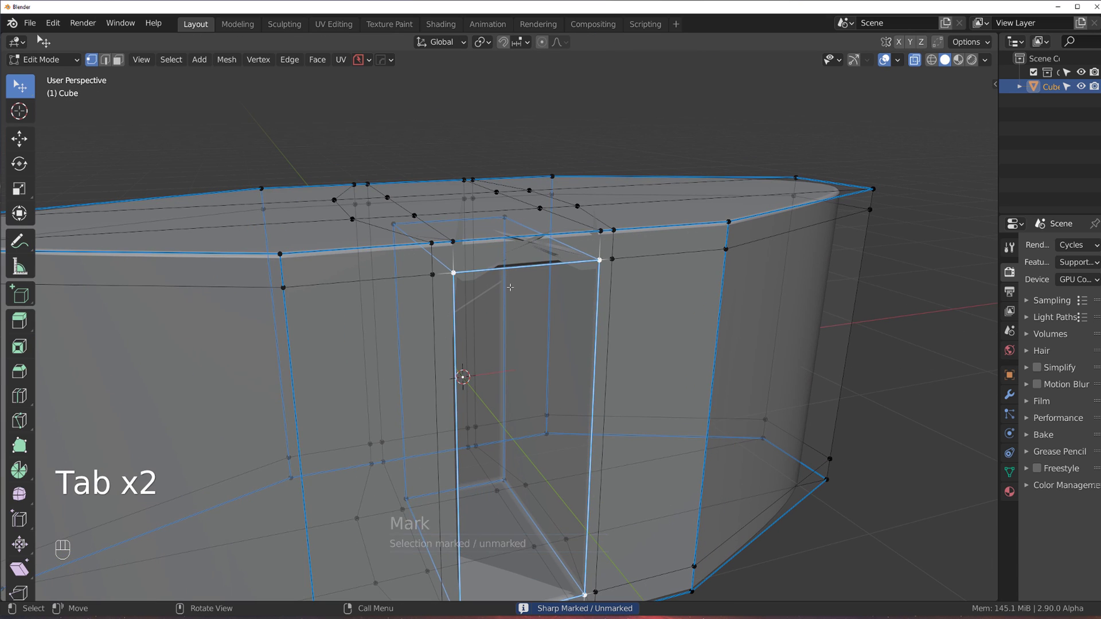
{"action": "middle_click_drag", "start_coordinate": [502, 274], "coordinate": [546, 245]}
{"action": "scroll", "coordinate": [532, 264], "scroll_direction": "up", "scroll_amount": 2}
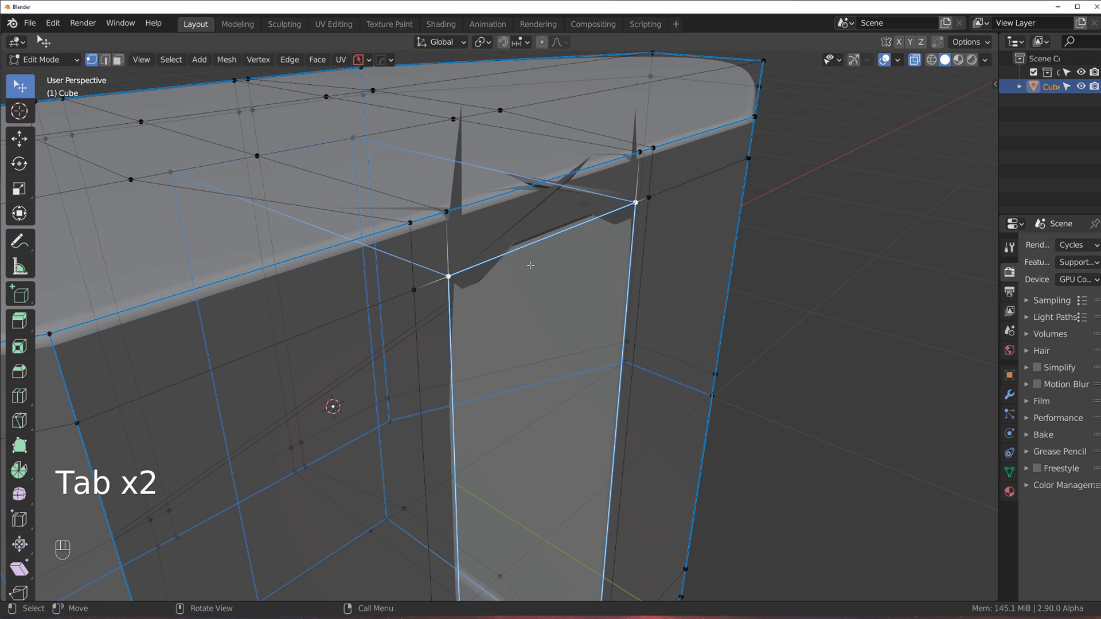
{"action": "key", "text": "Tab"}
{"action": "key", "text": "q"}
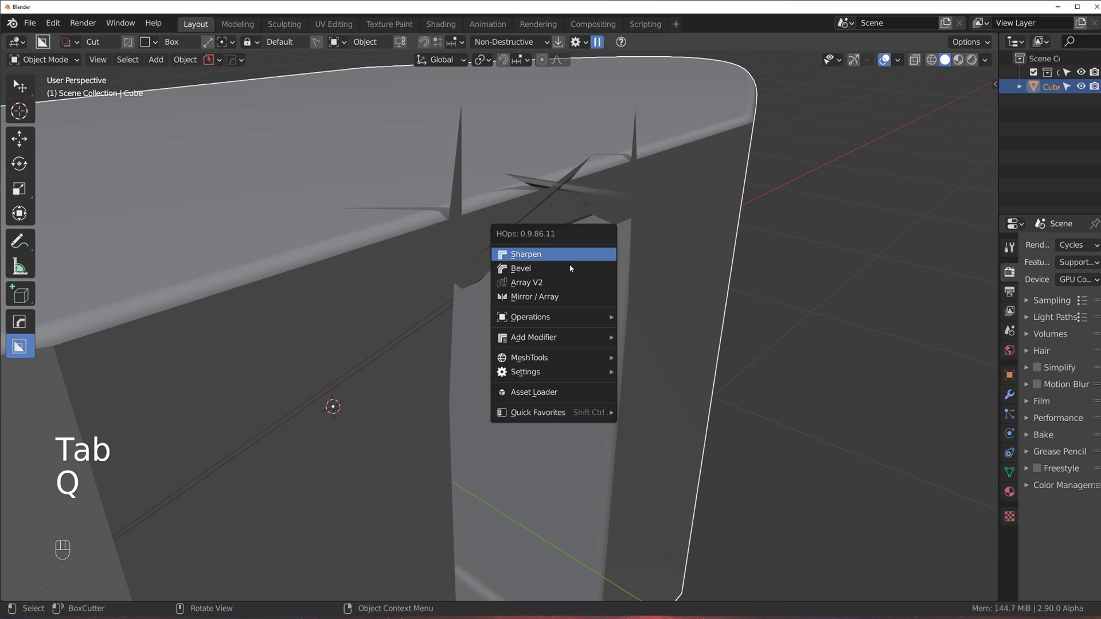
{"action": "left_click", "coordinate": [564, 251]}
{"action": "left_click", "coordinate": [614, 267]}
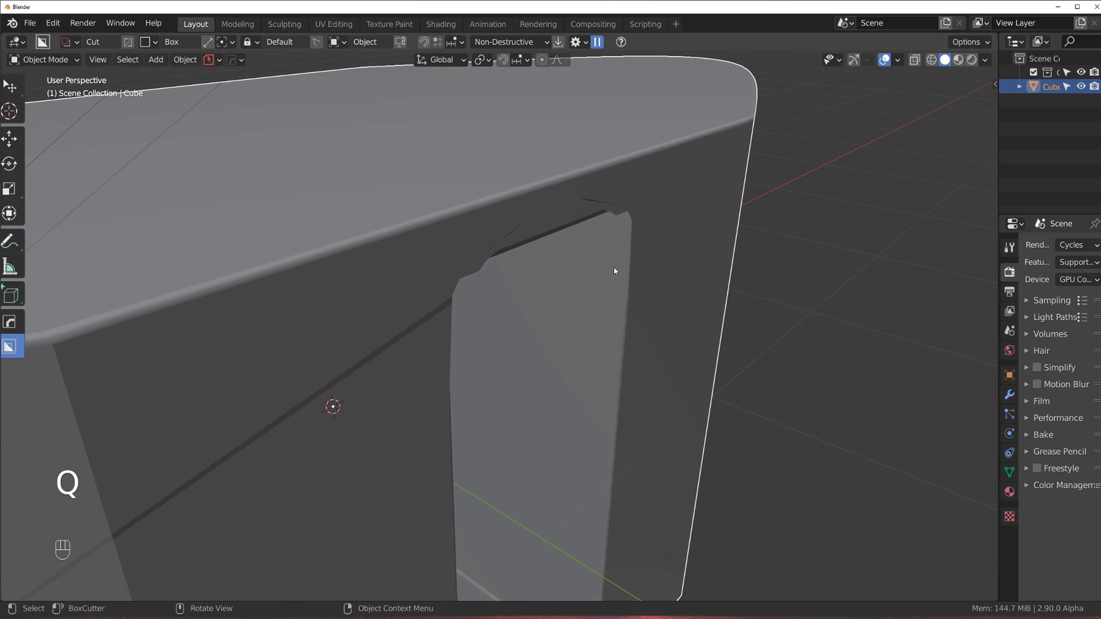
Try connecting the recess opening's upper corner vertex to the nearby top-rim vertex, undo the new edge, and return to object mode
{"action": "middle_click_drag", "start_coordinate": [614, 267], "coordinate": [475, 314]}
{"action": "key", "text": "Tab"}
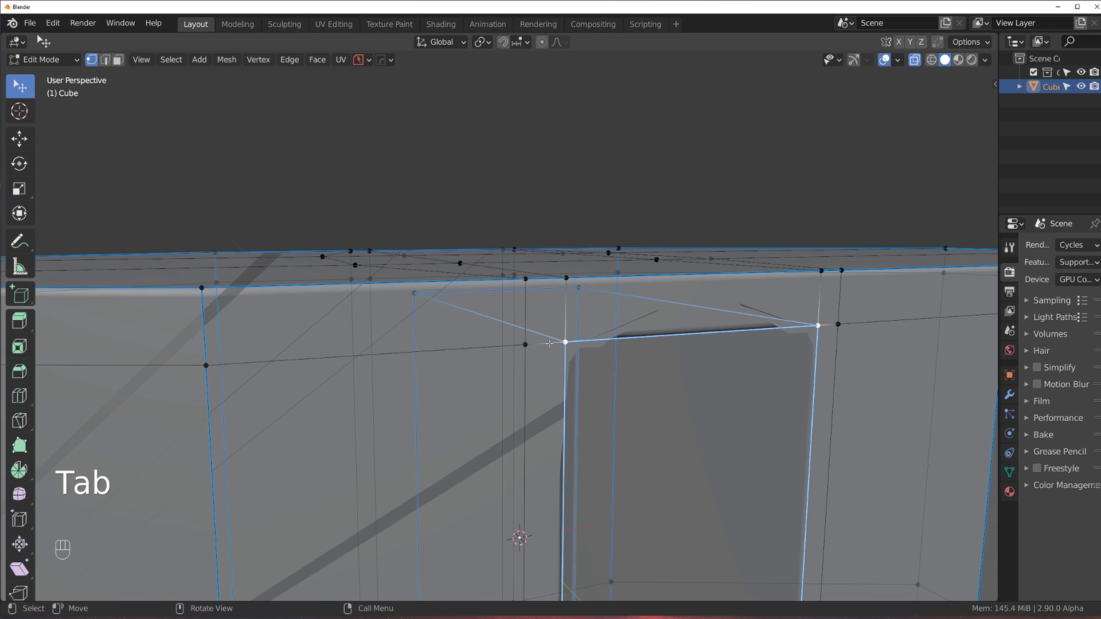
{"action": "left_click", "coordinate": [538, 294], "text": "shift"}
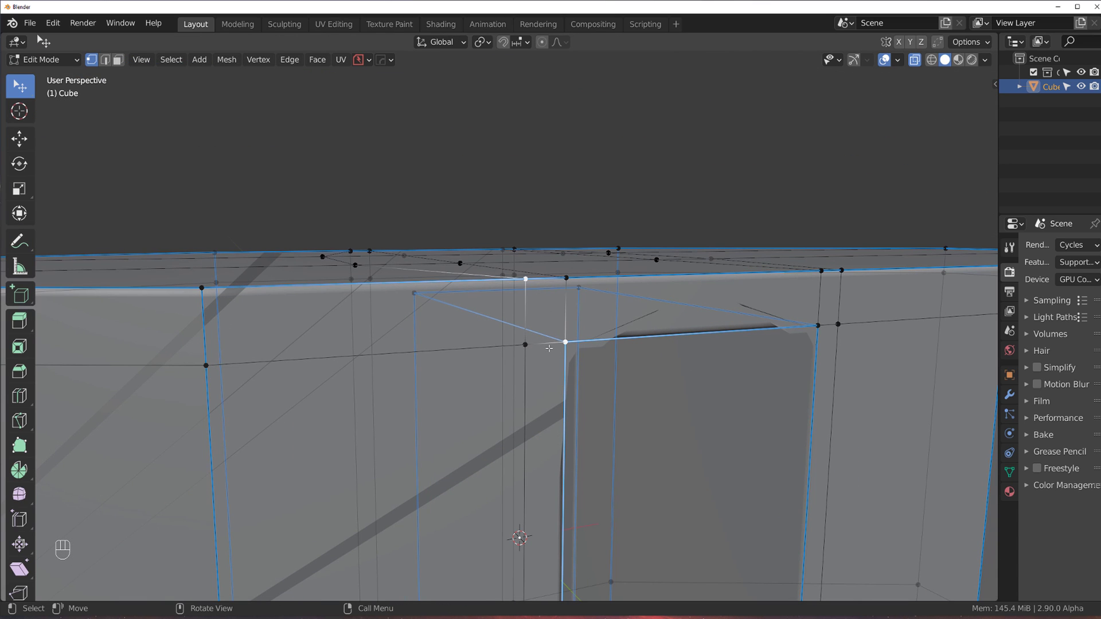
{"action": "key", "text": "j"}
{"action": "middle_click_drag", "start_coordinate": [591, 357], "coordinate": [588, 325]}
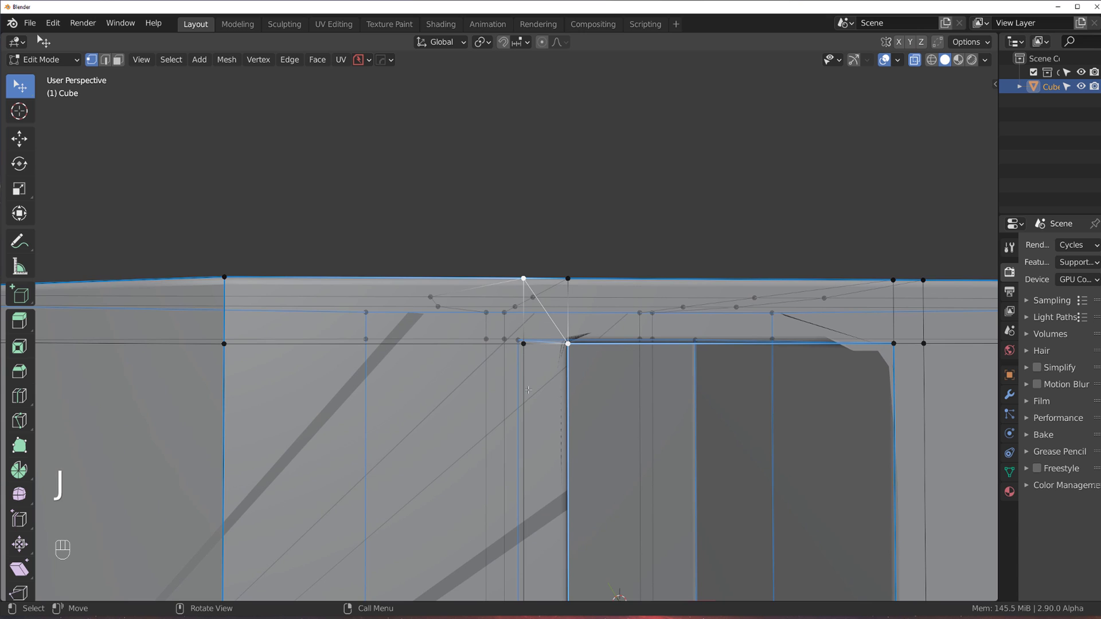
{"action": "key", "text": "ctrl+z"}
{"action": "middle_click_drag", "start_coordinate": [528, 390], "coordinate": [469, 161], "text": "shift"}
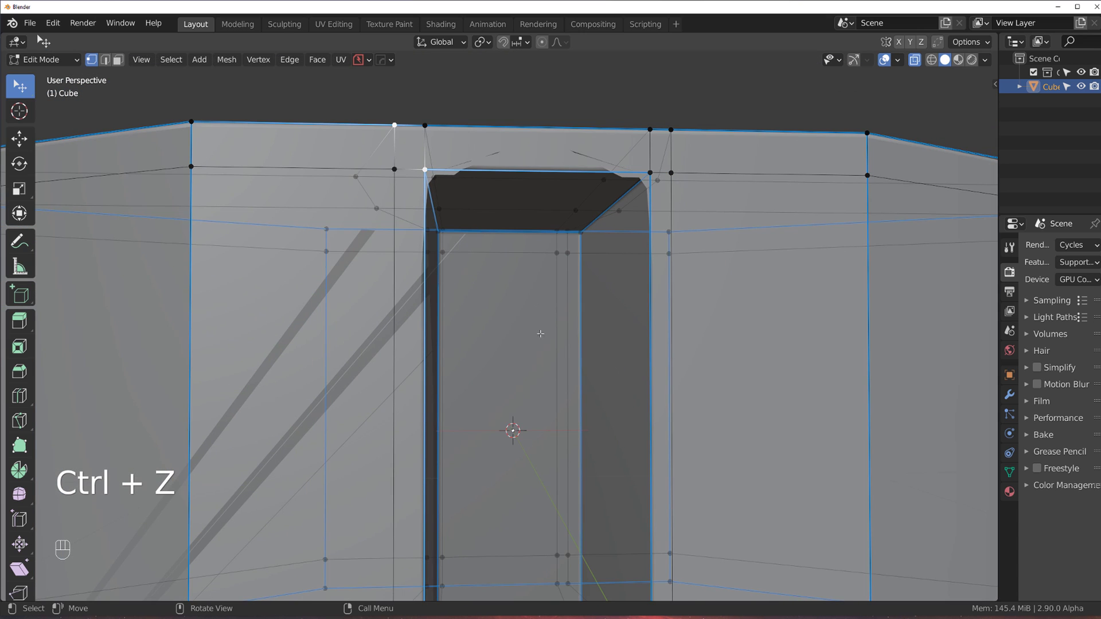
{"action": "middle_click_drag", "start_coordinate": [540, 333], "coordinate": [430, 310], "text": "shift"}
{"action": "key", "text": "ctrl+z"}
{"action": "scroll", "coordinate": [480, 312], "scroll_direction": "down", "scroll_amount": 3}
{"action": "key", "text": "Tab"}
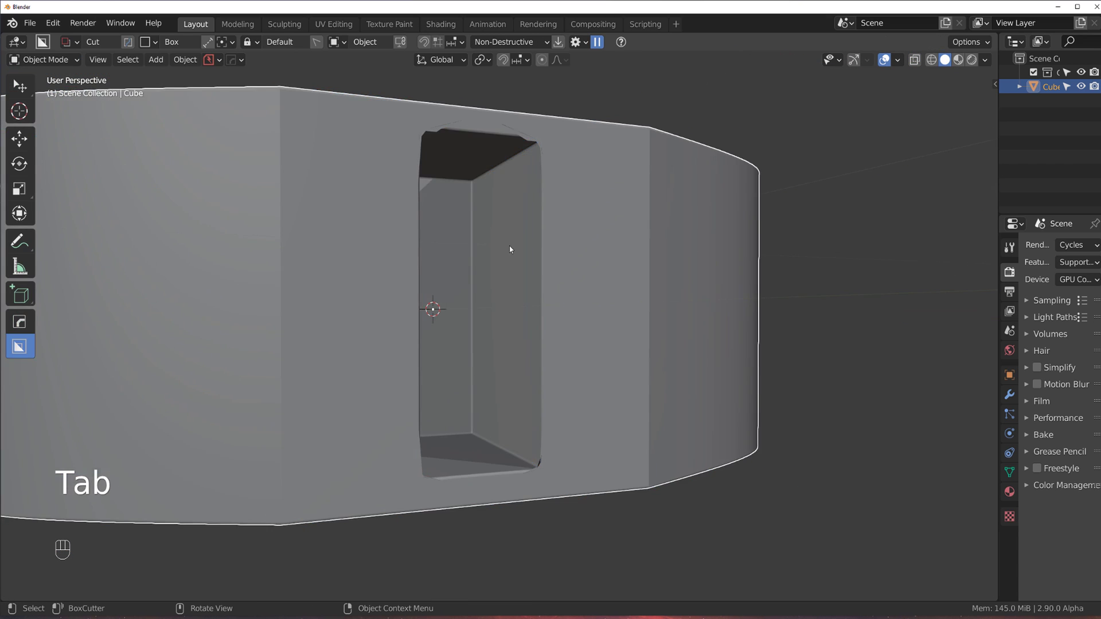
{"action": "scroll", "coordinate": [510, 249], "scroll_direction": "down", "scroll_amount": 3}
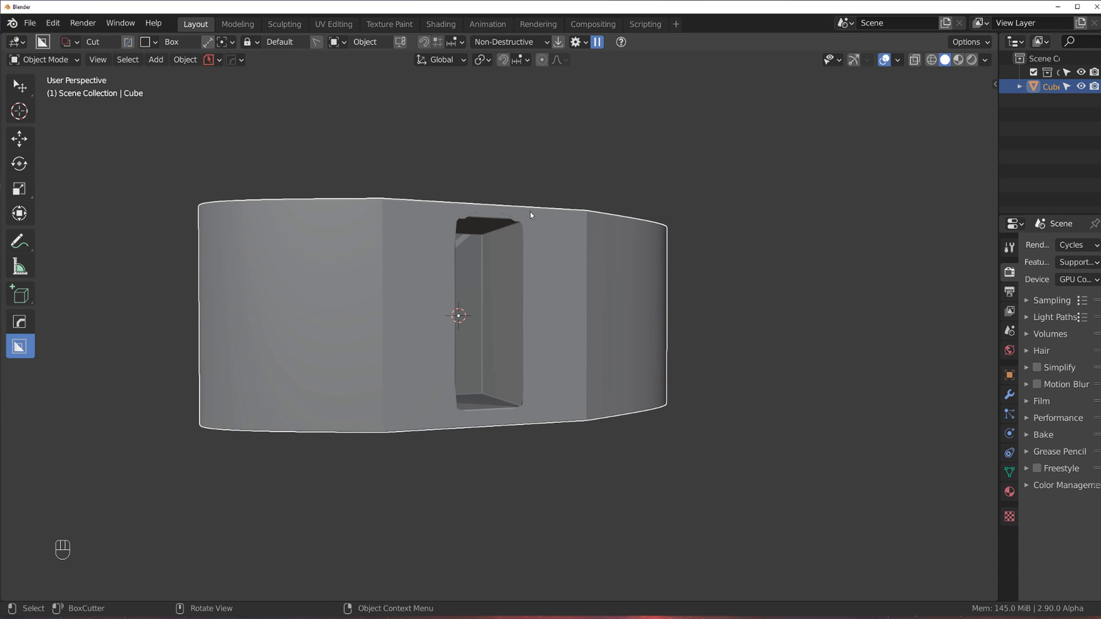
Examine the block's outline in object mode and the mesh around the recess opening's upper corner in edit mode
{"action": "middle_click_drag", "start_coordinate": [531, 215], "coordinate": [538, 254]}
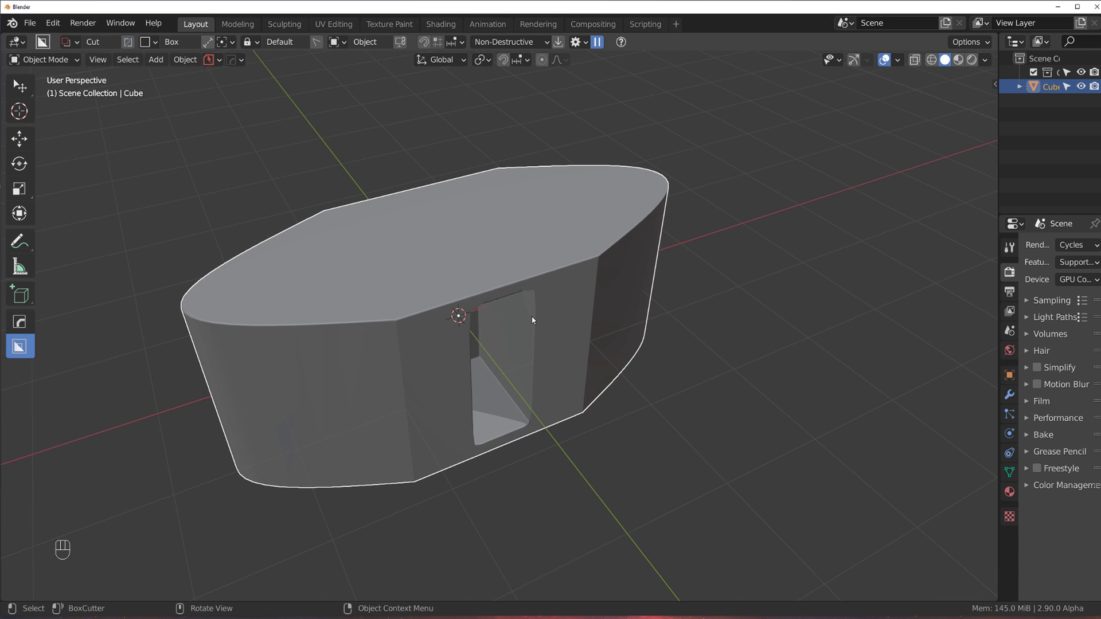
{"action": "scroll", "coordinate": [534, 316], "scroll_direction": "up", "scroll_amount": 3}
{"action": "scroll", "coordinate": [574, 305], "scroll_direction": "down", "scroll_amount": 2}
{"action": "middle_click_drag", "start_coordinate": [568, 313], "coordinate": [565, 347]}
{"action": "scroll", "coordinate": [572, 334], "scroll_direction": "down", "scroll_amount": 3}
{"action": "scroll", "coordinate": [559, 316], "scroll_direction": "up", "scroll_amount": 4}
{"action": "key", "text": "Tab"}
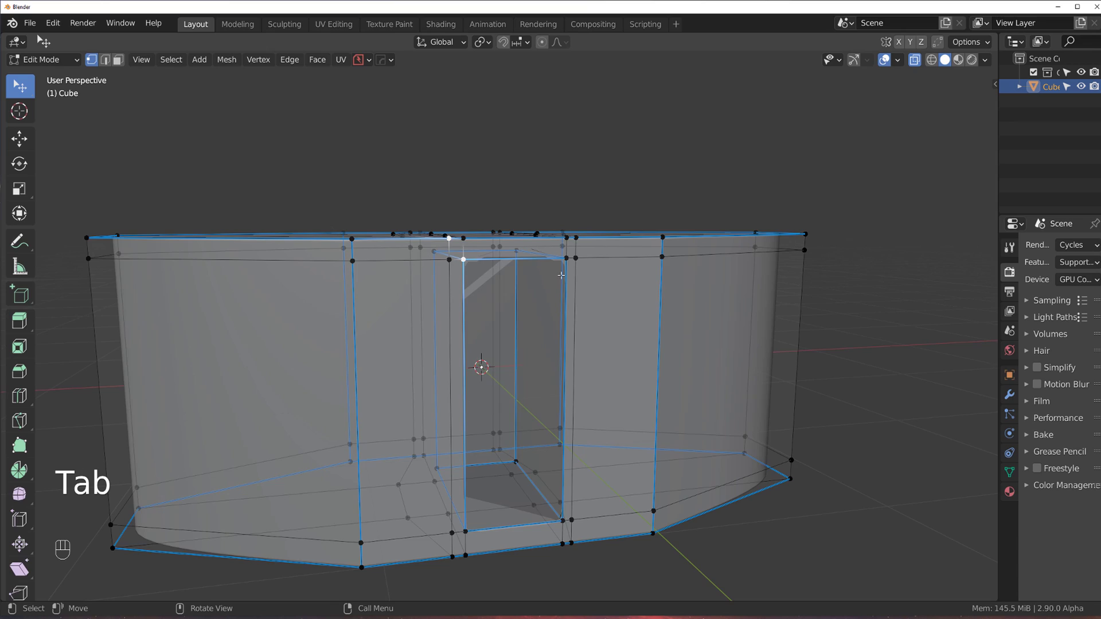
{"action": "middle_click_drag", "start_coordinate": [561, 275], "coordinate": [672, 362]}
{"action": "scroll", "coordinate": [695, 388], "scroll_direction": "up", "scroll_amount": 3}
{"action": "scroll", "coordinate": [675, 343], "scroll_direction": "down", "scroll_amount": 3}
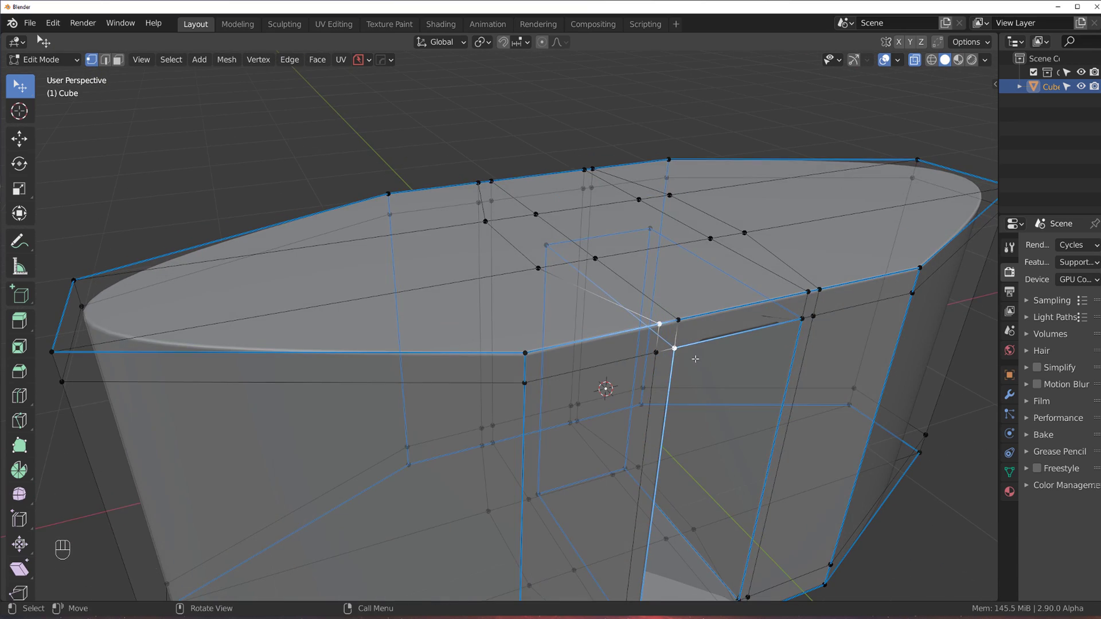
Return to object mode, apply the block's subdivision modifier while keeping the bevel, and reopen the mesh in edit mode
{"action": "key", "text": "Tab"}
{"action": "key", "text": "ctrl+grave"}
{"action": "left_click", "coordinate": [628, 288]}
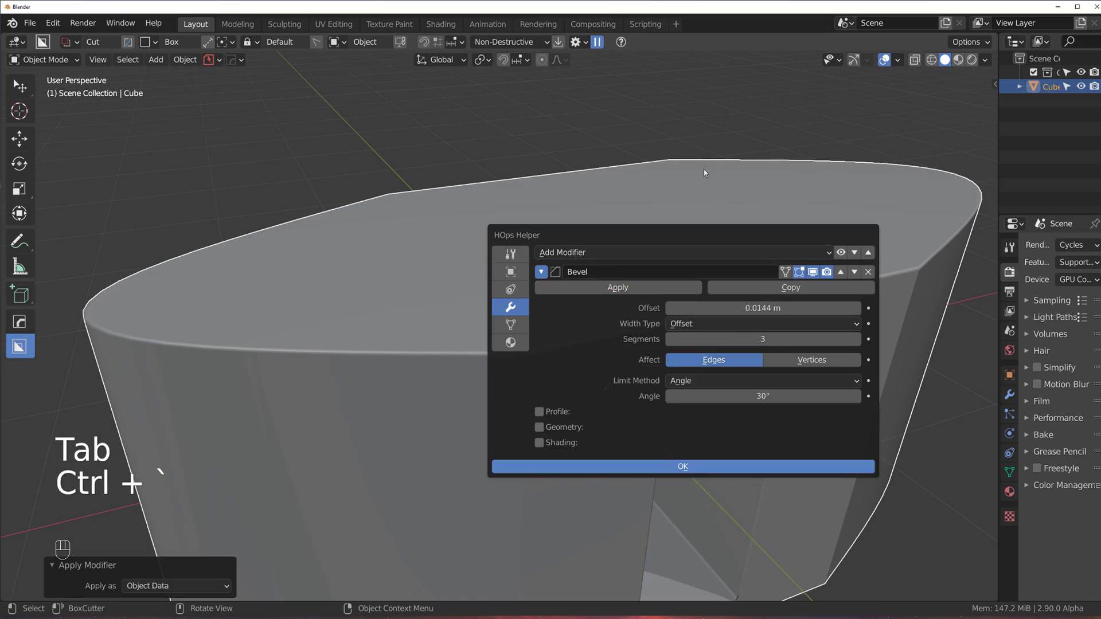
{"action": "key", "text": "Tab"}
{"action": "middle_click_drag", "start_coordinate": [696, 358], "coordinate": [777, 445]}
{"action": "key", "text": "Tab"}
{"action": "key", "text": "Tab"}
Examine the dense applied mesh around the recess opening's upper corners and return to object mode
{"action": "middle_click_drag", "start_coordinate": [775, 357], "coordinate": [548, 370]}
{"action": "scroll", "coordinate": [549, 369], "scroll_direction": "down", "scroll_amount": 4}
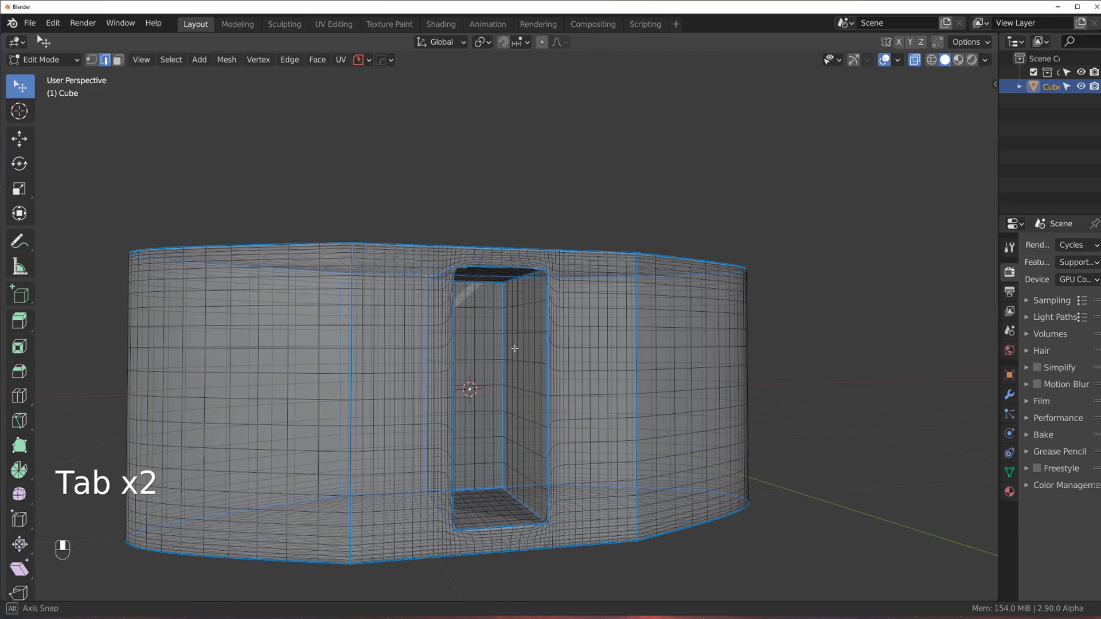
{"action": "key", "text": "Tab"}
{"action": "left_click", "coordinate": [673, 400]}
{"action": "scroll", "coordinate": [423, 278], "scroll_direction": "up", "scroll_amount": 3}
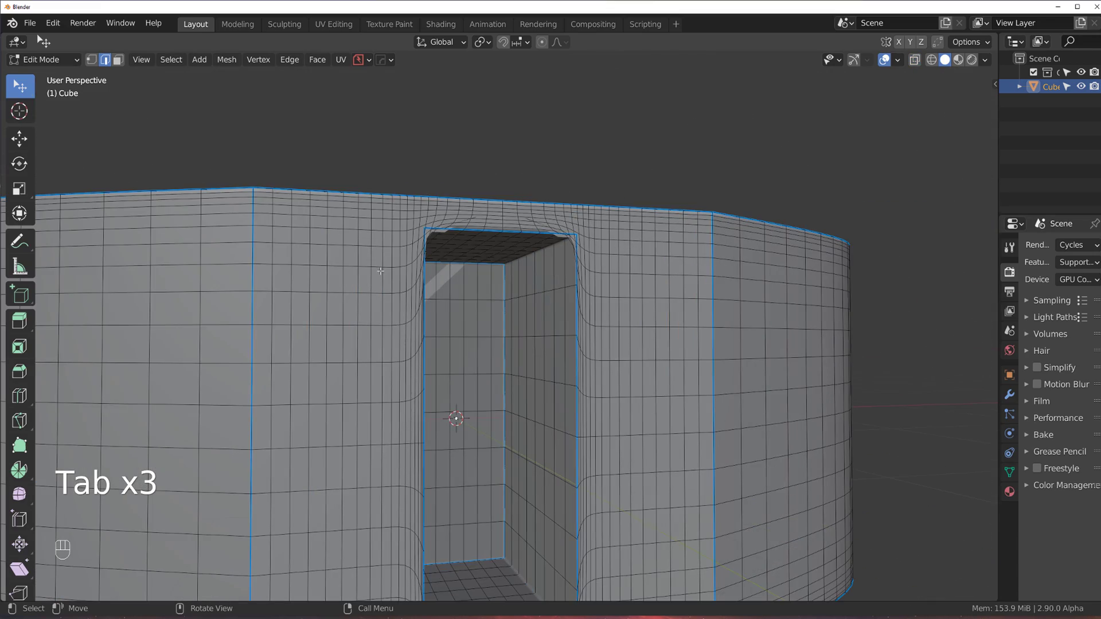
{"action": "middle_click_drag", "start_coordinate": [448, 430], "coordinate": [521, 504], "text": "shift"}
{"action": "scroll", "coordinate": [619, 287], "scroll_direction": "up", "scroll_amount": 5}
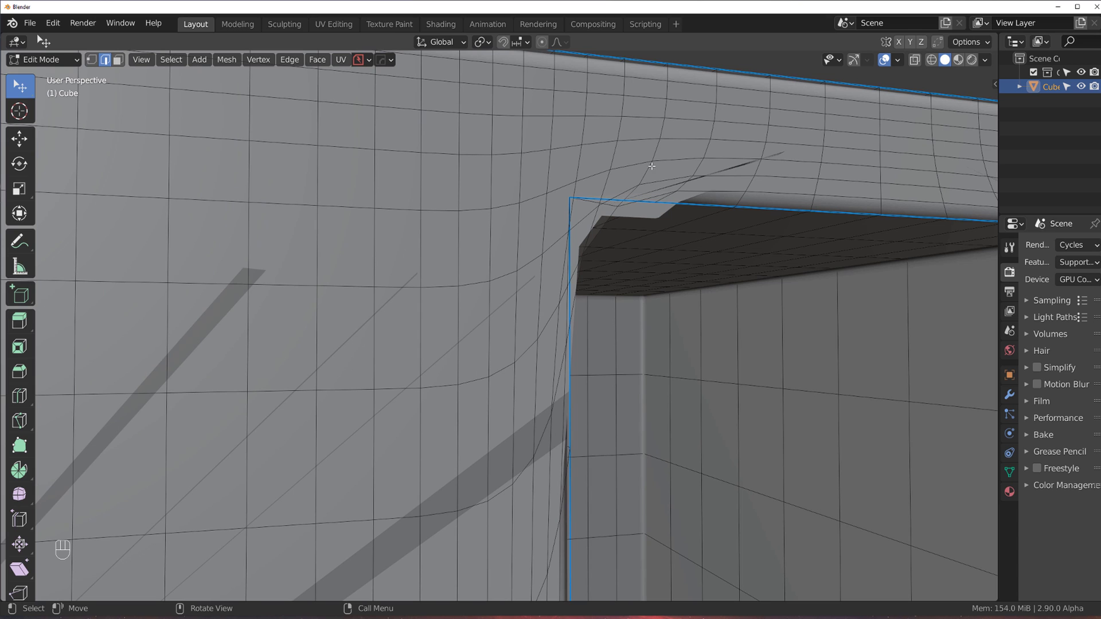
{"action": "scroll", "coordinate": [537, 311], "scroll_direction": "down", "scroll_amount": 4}
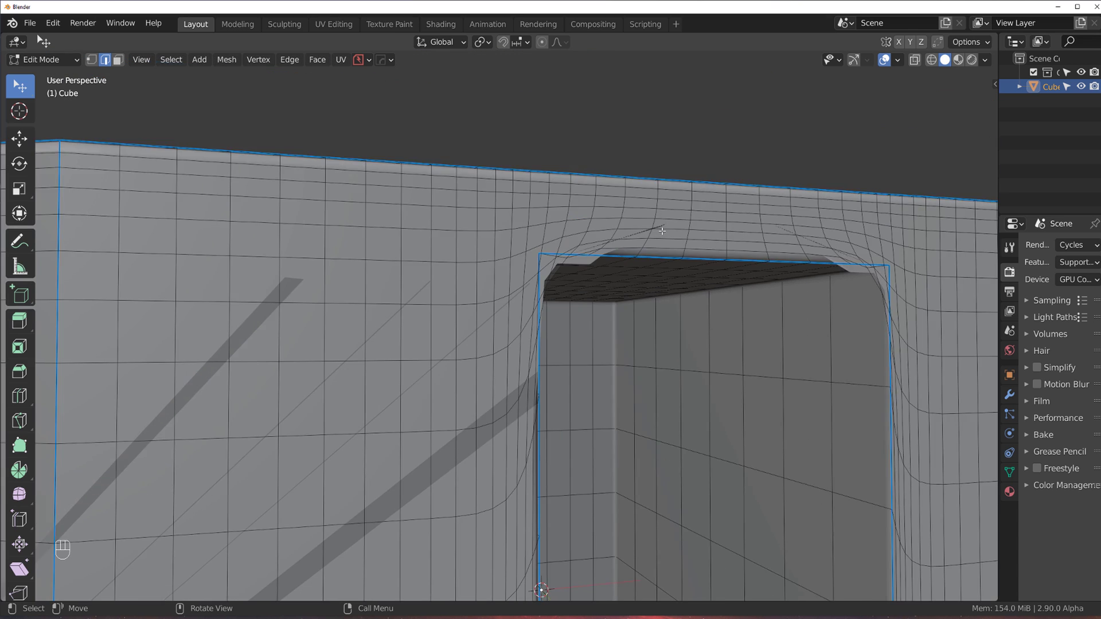
{"action": "middle_click_drag", "start_coordinate": [537, 310], "coordinate": [532, 536], "text": "shift"}
{"action": "scroll", "coordinate": [580, 150], "scroll_direction": "up", "scroll_amount": 2}
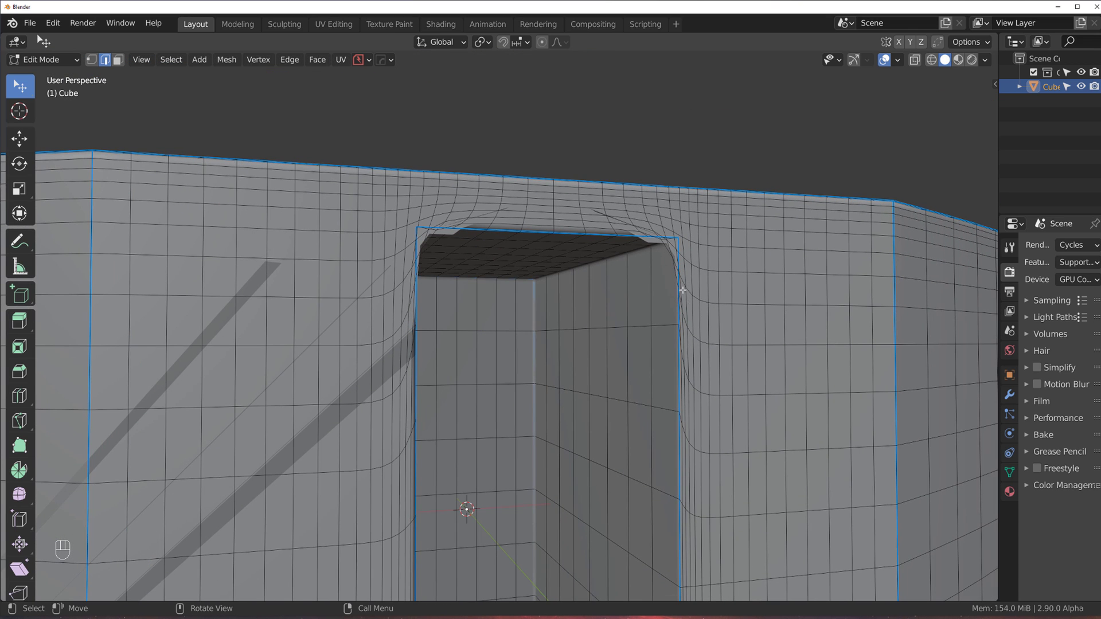
{"action": "middle_click_drag", "start_coordinate": [683, 291], "coordinate": [658, 278]}
{"action": "key", "text": "Tab"}
{"action": "scroll", "coordinate": [610, 146], "scroll_direction": "down", "scroll_amount": 5}
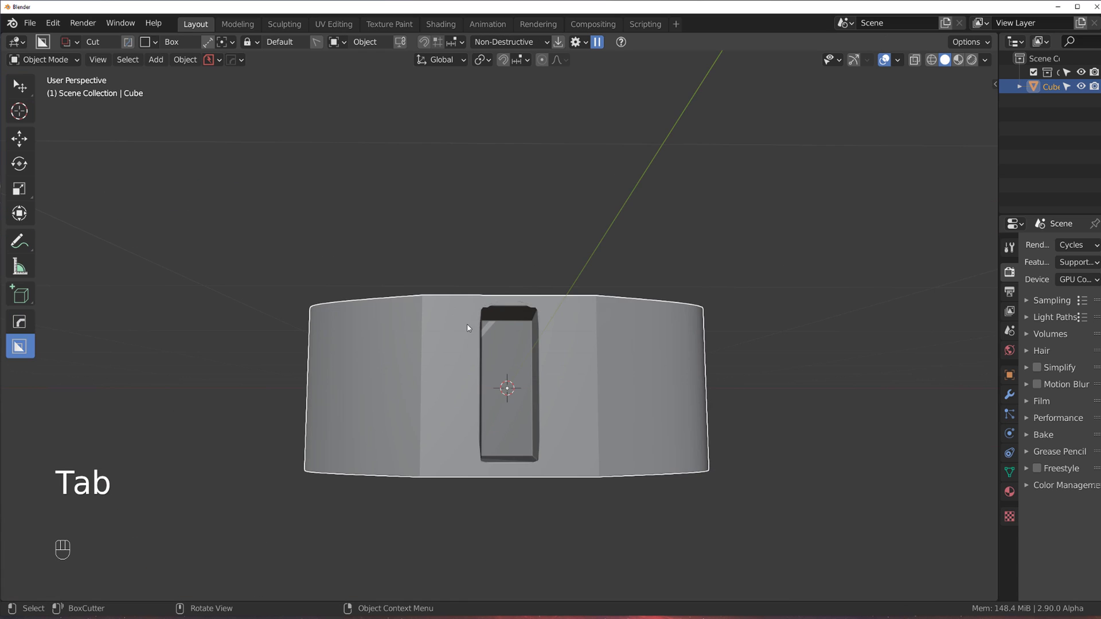
Generate a box from the block with the HOps To_Shape operation, using the Cube primitive
{"action": "middle_click_drag", "start_coordinate": [609, 145], "coordinate": [580, 359]}
{"action": "scroll", "coordinate": [581, 359], "scroll_direction": "down", "scroll_amount": 2}
{"action": "key", "text": "x"}
{"action": "key", "text": "x"}
{"action": "key", "text": "q"}
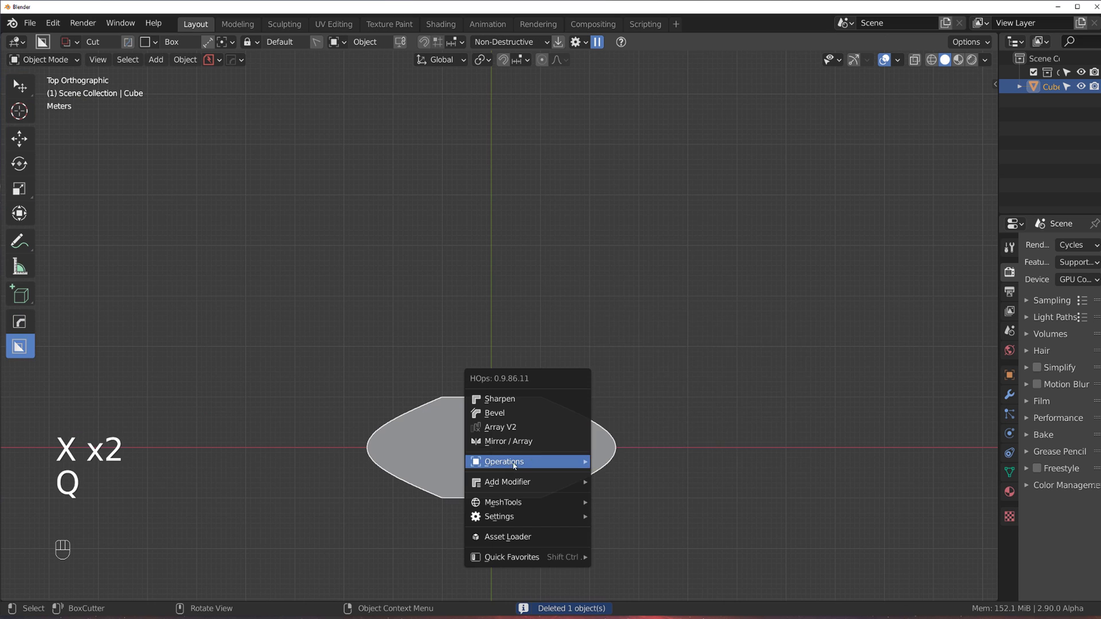
{"action": "mouse_move", "coordinate": [542, 503]}
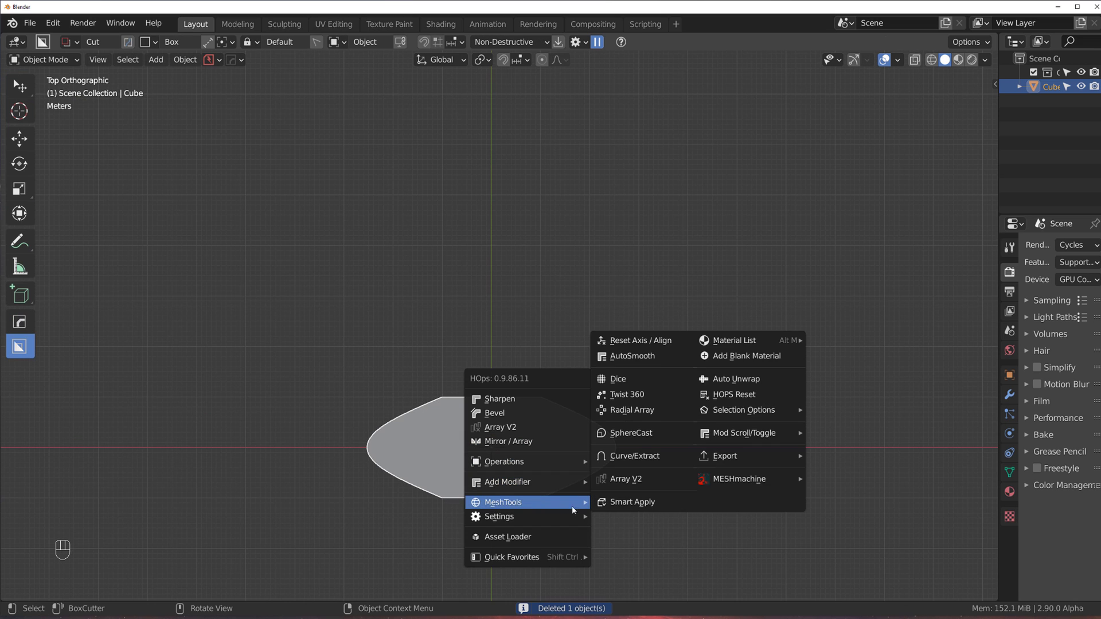
{"action": "mouse_move", "coordinate": [569, 462]}
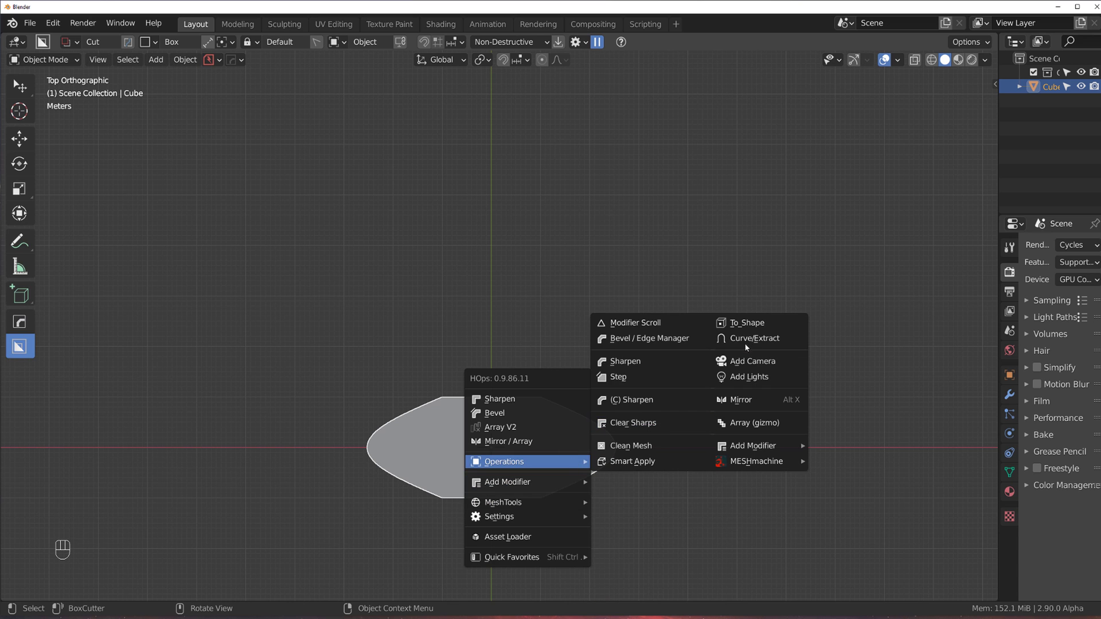
{"action": "left_click", "coordinate": [744, 322]}
Move the new box about 4.063 m along Y, away from the original block, and switch to a perspective view
{"action": "middle_click_drag", "start_coordinate": [566, 393], "coordinate": [561, 419]}
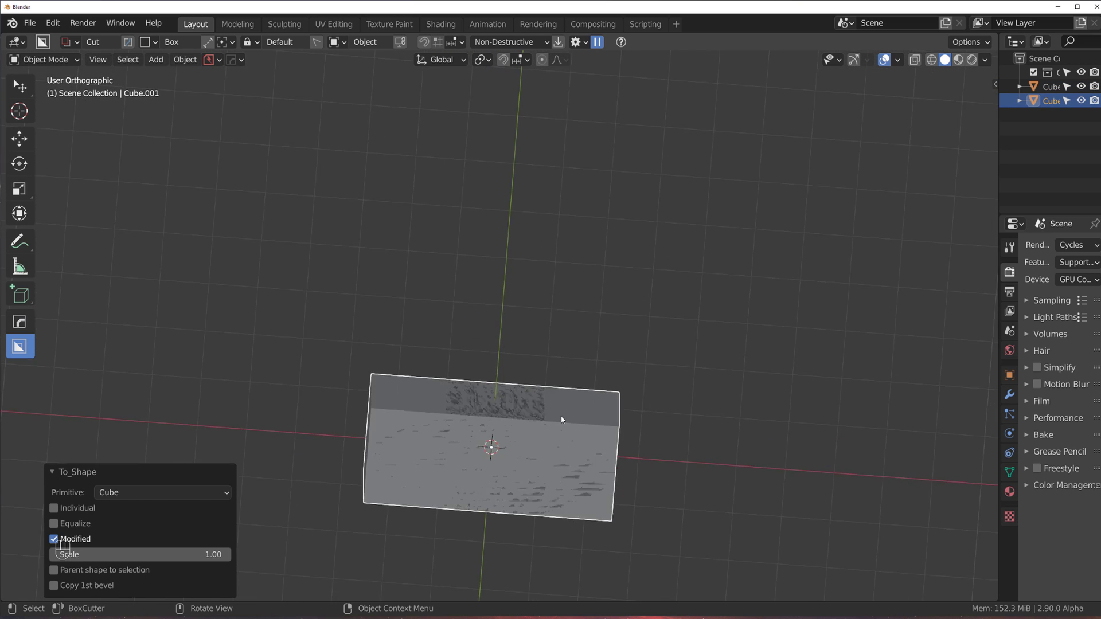
{"action": "key", "text": "g"}
{"action": "key", "text": "y"}
{"action": "left_click", "coordinate": [590, 267]}
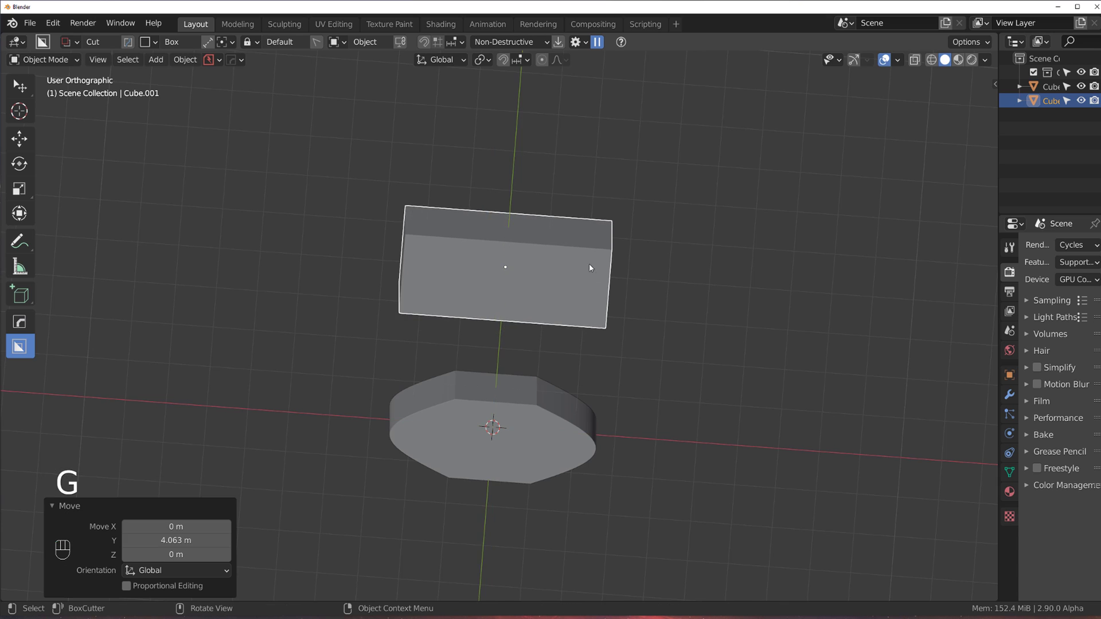
{"action": "middle_click_drag", "start_coordinate": [590, 267], "coordinate": [510, 269]}
{"action": "key", "text": "KP_5"}
Select the new box's four vertical corner edges in edge mode and bevel them about 0.769 m with one segment
{"action": "key", "text": "Tab"}
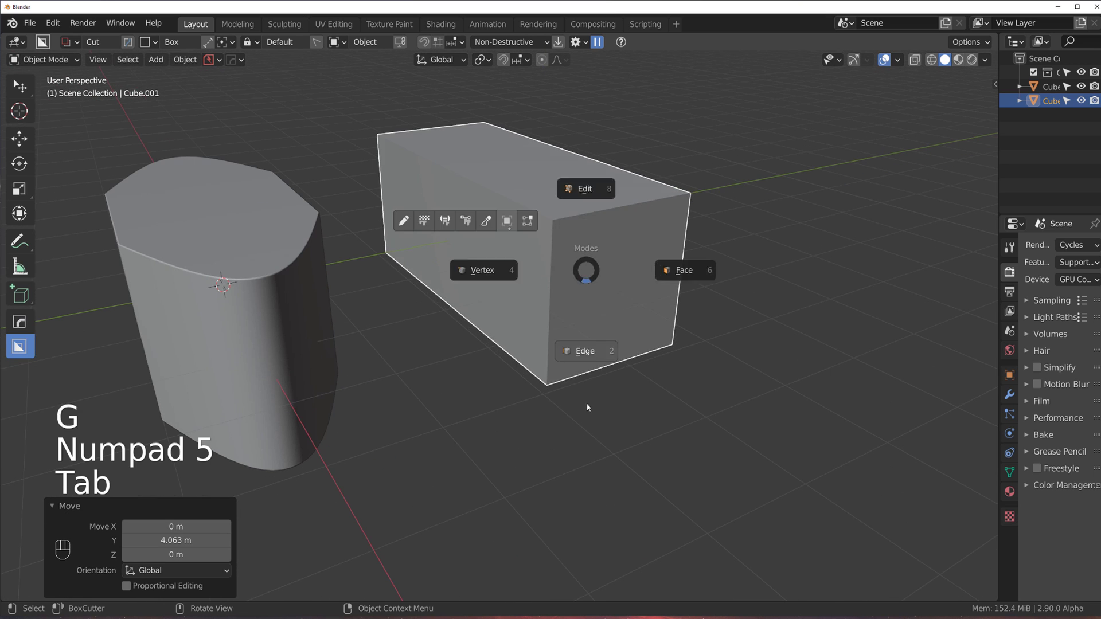
{"action": "left_click", "coordinate": [587, 407]}
{"action": "middle_click_drag", "start_coordinate": [704, 256], "coordinate": [586, 372], "text": "shift"}
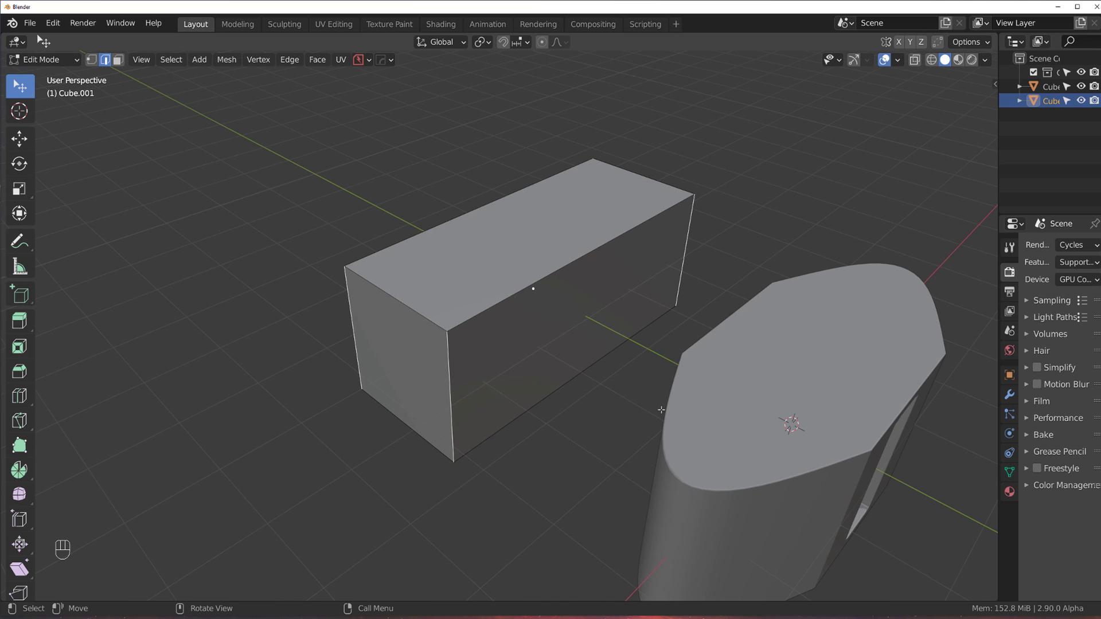
{"action": "key", "text": "ctrl+b"}
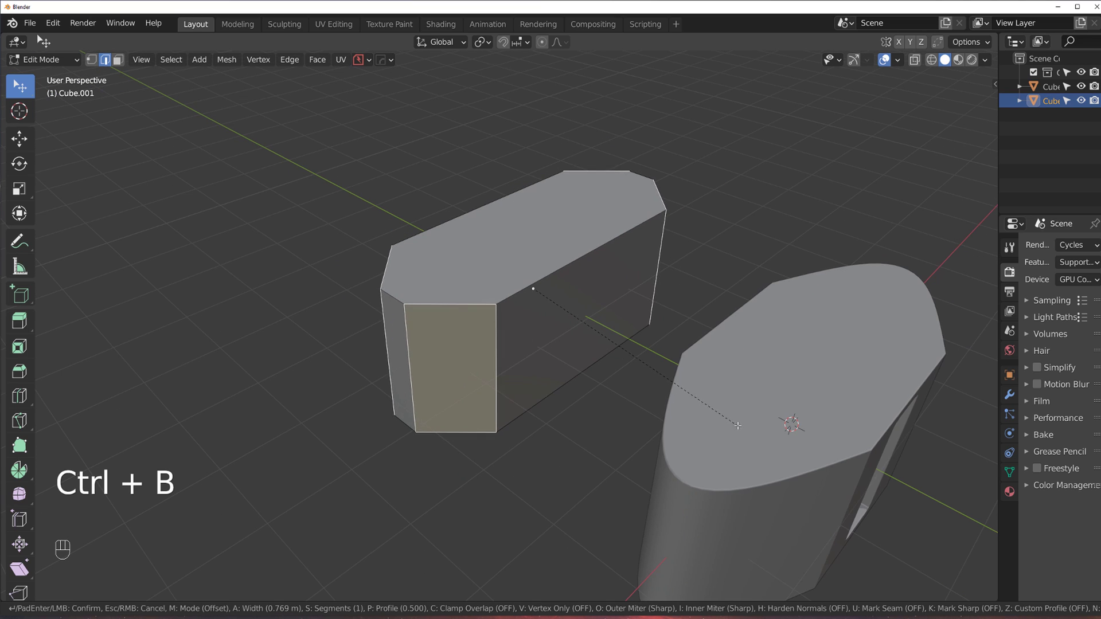
{"action": "left_click", "coordinate": [738, 425]}
Slide the vertical edges on the long sides at one end toward the middle, and mirror that end across X
{"action": "middle_click_drag", "start_coordinate": [738, 425], "coordinate": [536, 381]}
{"action": "left_click", "coordinate": [467, 353]}
{"action": "middle_click_drag", "start_coordinate": [430, 270], "coordinate": [504, 358]}
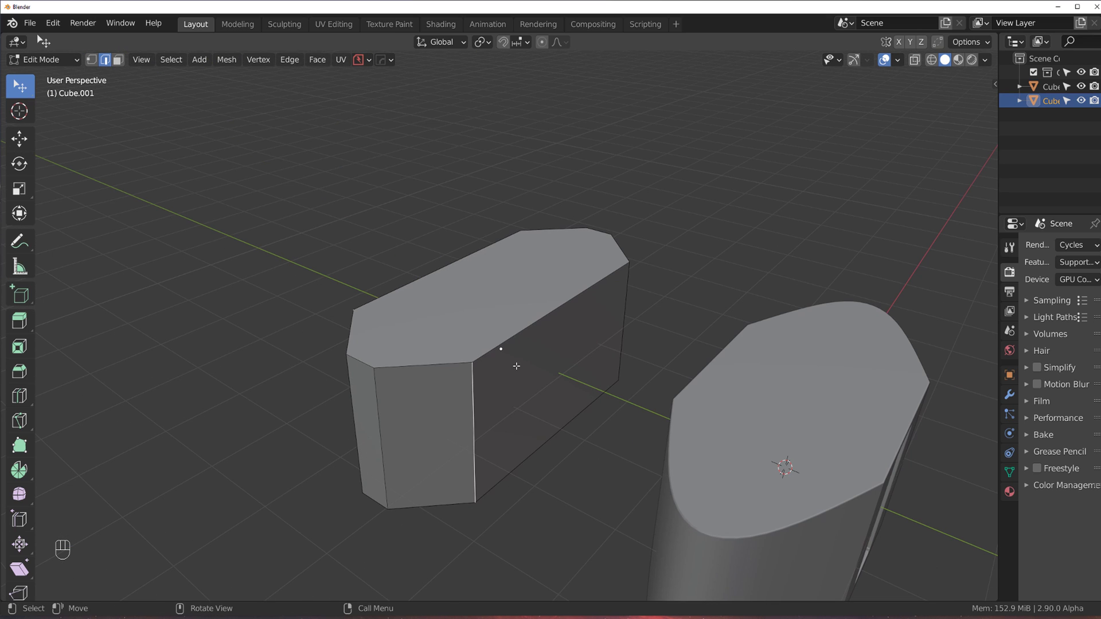
{"action": "key", "text": "g"}
{"action": "key", "text": "g"}
{"action": "left_click", "coordinate": [534, 361]}
{"action": "key", "text": "Tab"}
{"action": "key", "text": "alt+x"}
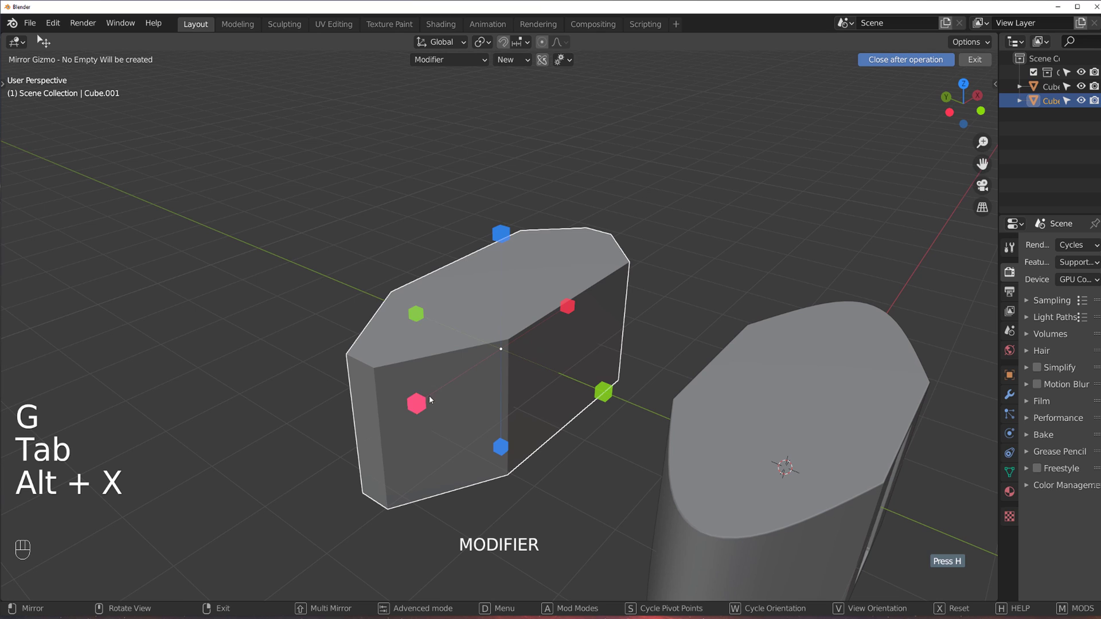
Add a HOps bevel to the new block in object mode and sharpen it with a Weighted Normal modifier that keeps sharps
{"action": "key", "text": "Tab"}
{"action": "key", "text": "q"}
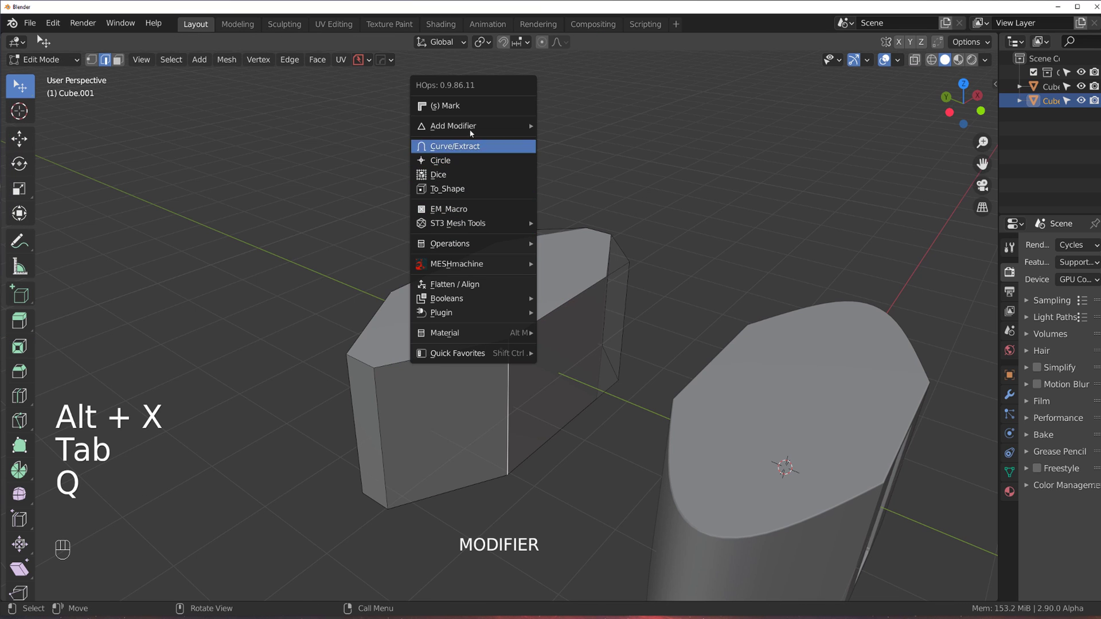
{"action": "key", "text": "Tab"}
{"action": "key", "text": "q"}
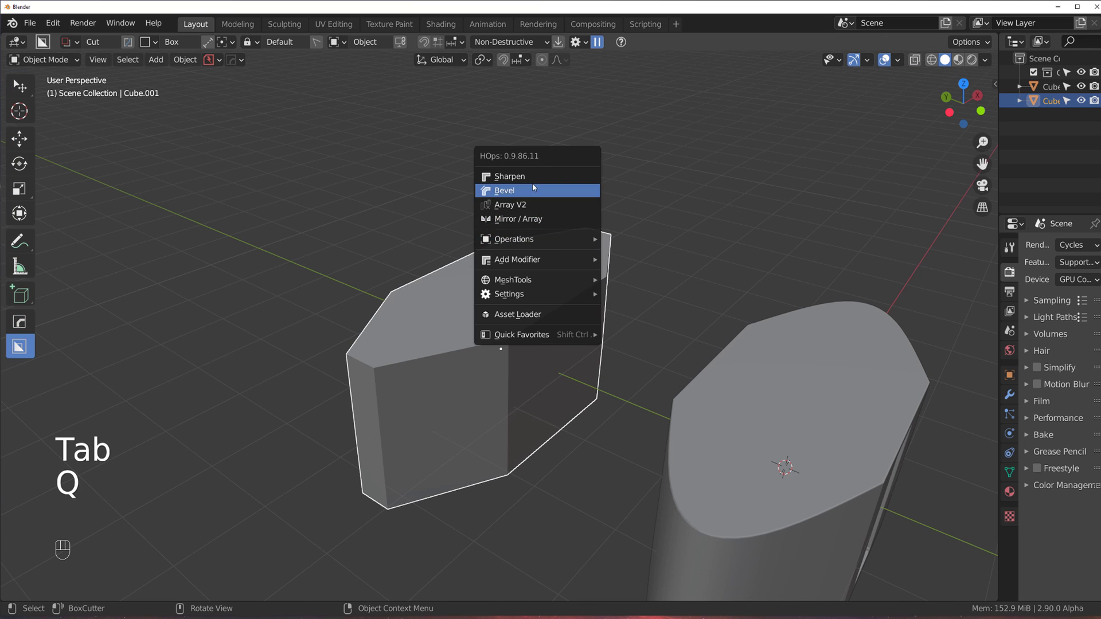
{"action": "left_click", "coordinate": [516, 188]}
{"action": "key", "text": "q"}
{"action": "left_click", "coordinate": [518, 249], "text": "alt"}
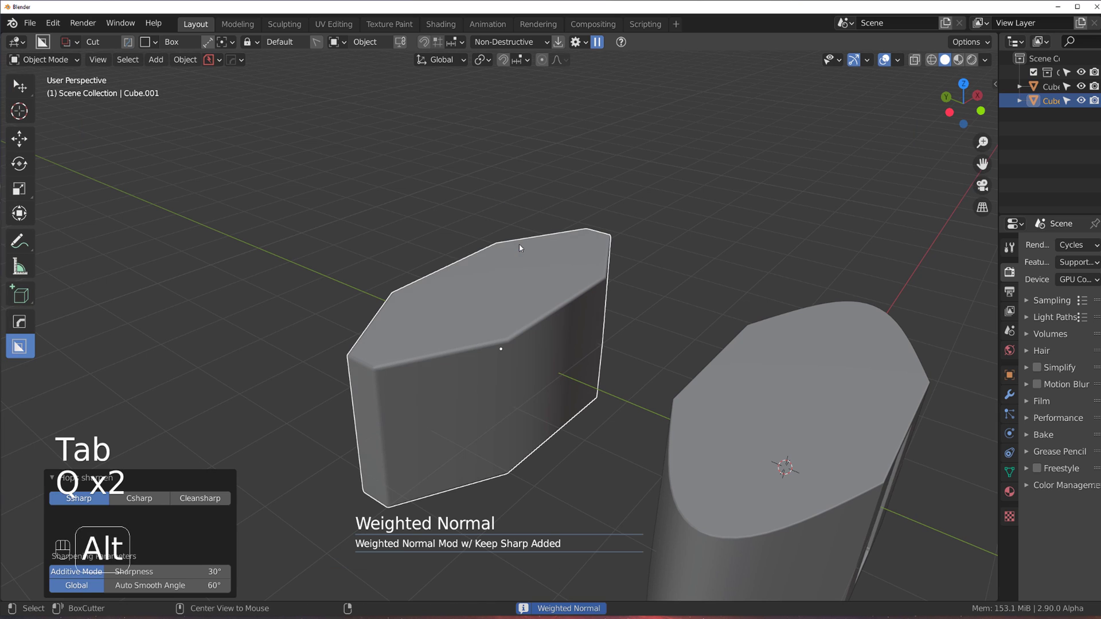
{"action": "key", "text": "Tab"}
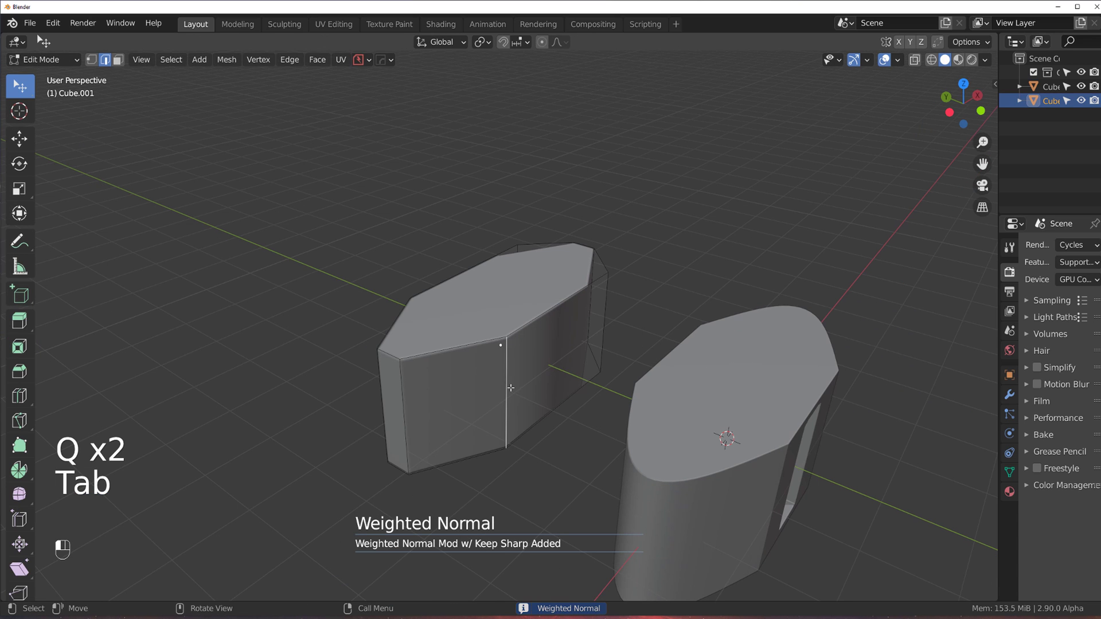
{"action": "middle_click_drag", "start_coordinate": [528, 396], "coordinate": [463, 423]}
{"action": "key", "text": "q"}
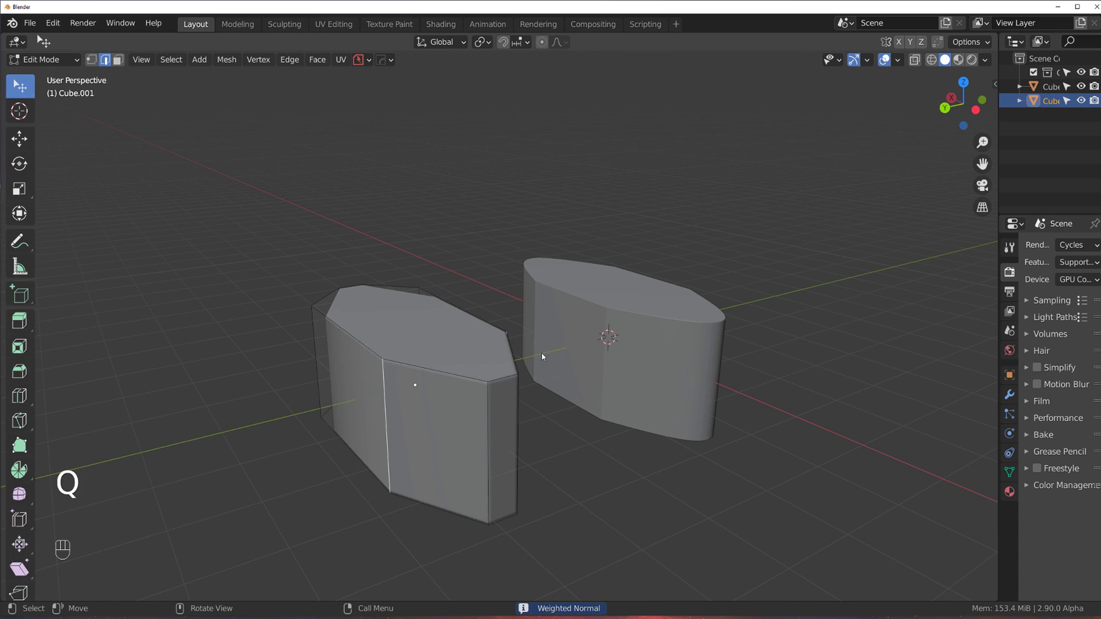
{"action": "key", "text": "z"}
{"action": "key", "text": "ctrl+z"}
{"action": "key", "text": "shift+x"}
{"action": "key", "text": "shift+z"}
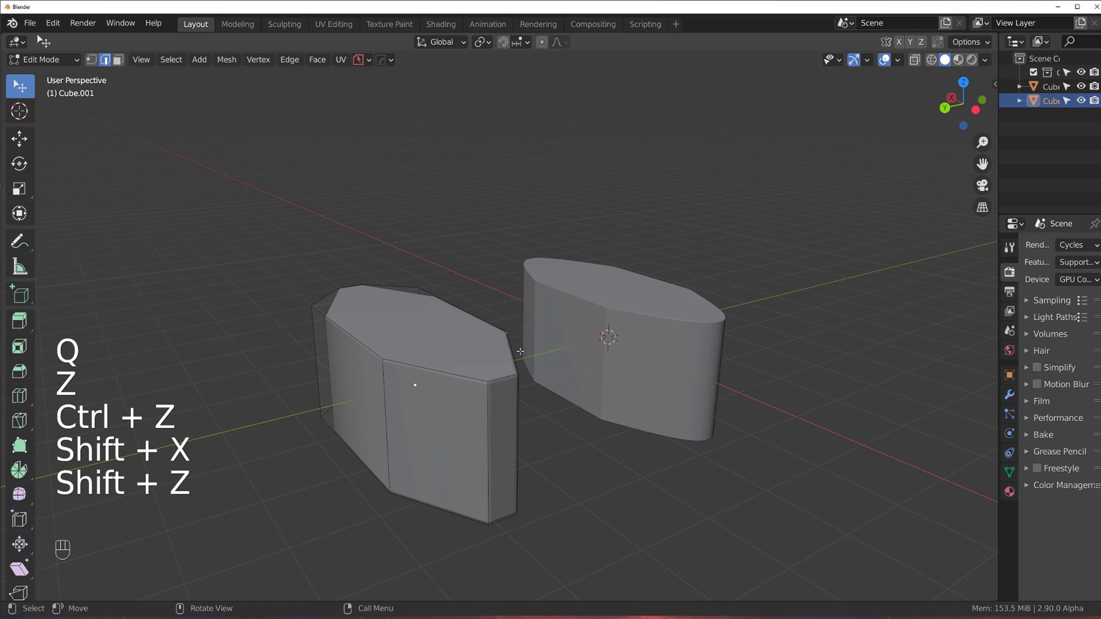
{"action": "key", "text": "Tab"}
{"action": "key", "text": "Tab"}
{"action": "middle_click_drag", "start_coordinate": [490, 403], "coordinate": [448, 432]}
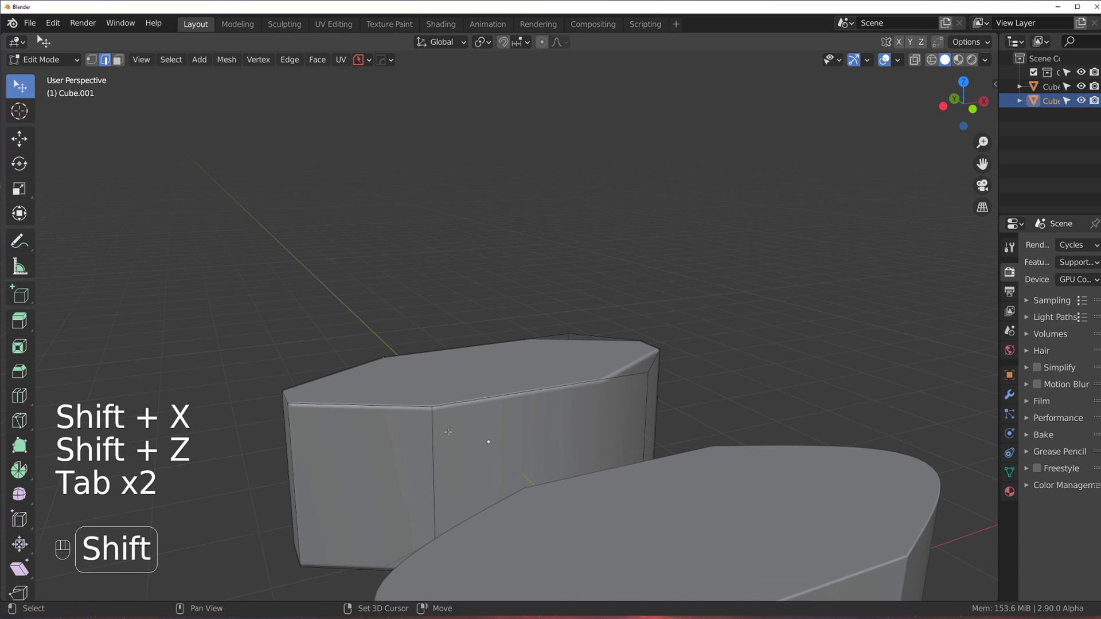
Try toggling the sharp mark on the new block's vertical side edge, and undo the changes
{"action": "key", "text": "q"}
{"action": "left_click", "coordinate": [459, 368]}
{"action": "middle_click_drag", "start_coordinate": [459, 368], "coordinate": [584, 349]}
{"action": "key", "text": "ctrl+z"}
{"action": "key", "text": "ctrl+z"}
{"action": "key", "text": "ctrl+z"}
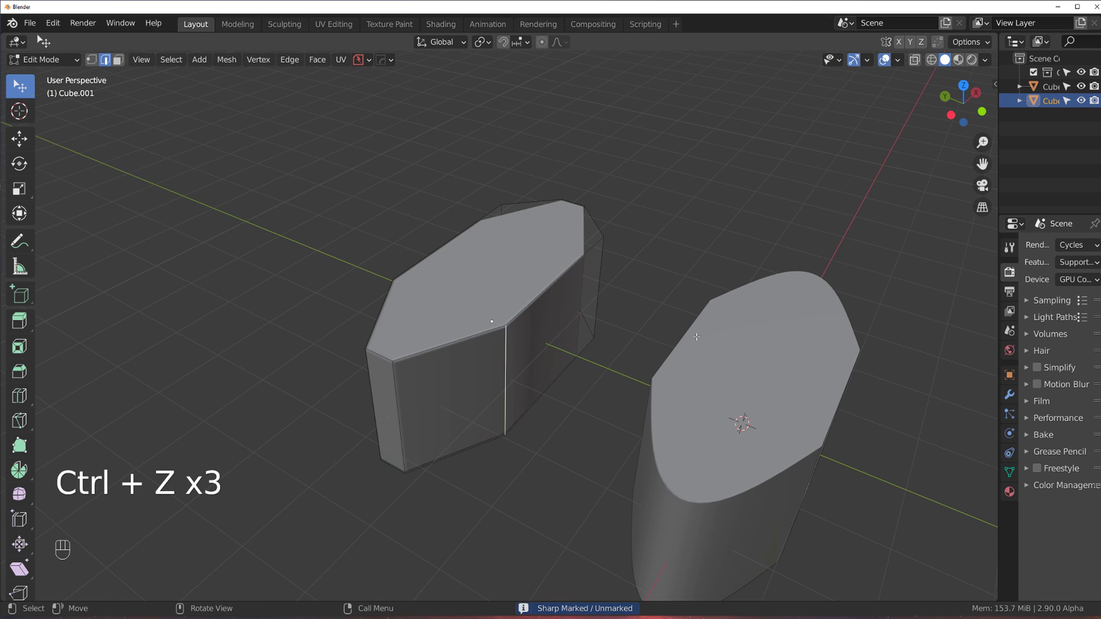
Select both long side faces of the new block in face mode and scale them up along X
{"action": "key", "text": "Tab"}
{"action": "key", "text": "Tab"}
{"action": "left_click", "coordinate": [667, 343]}
{"action": "left_click", "coordinate": [530, 339]}
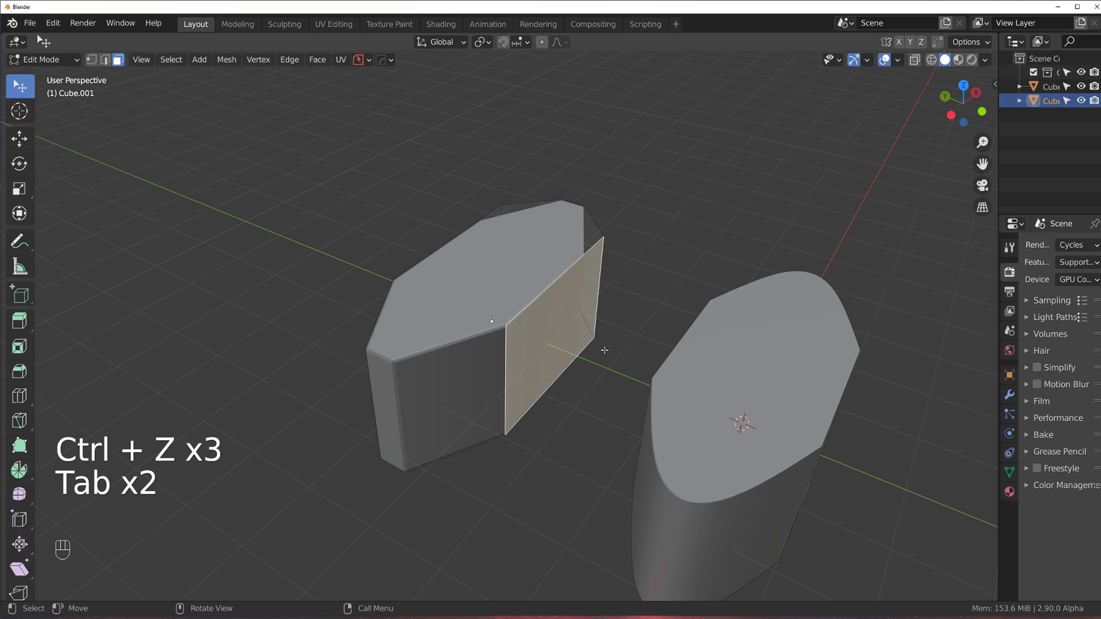
{"action": "middle_click_drag", "start_coordinate": [580, 342], "coordinate": [661, 347]}
{"action": "left_click", "coordinate": [469, 410], "text": "shift"}
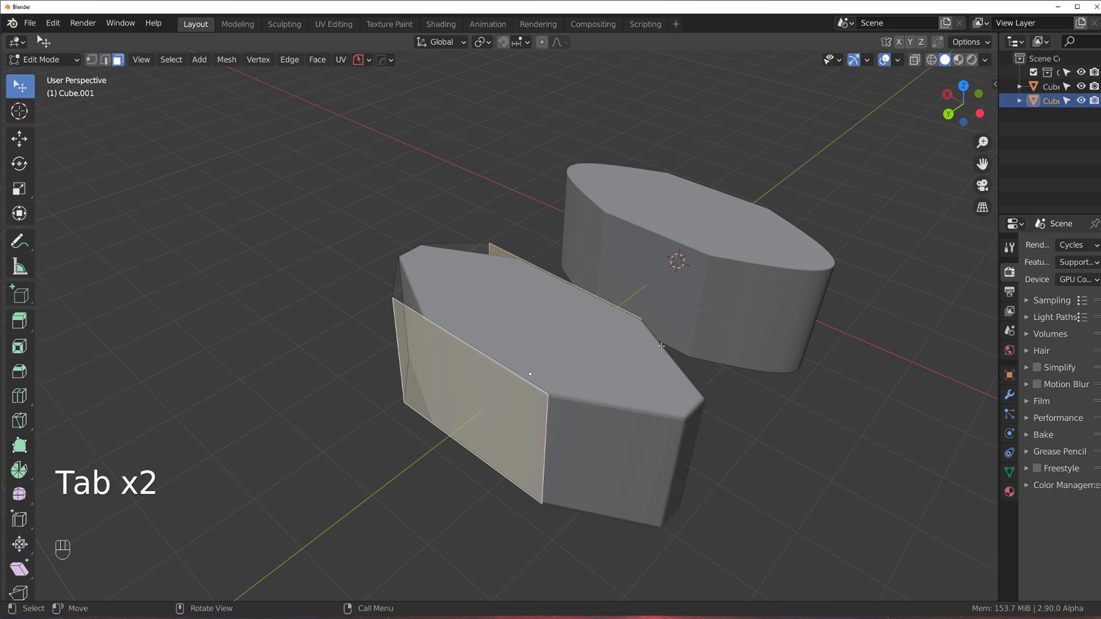
{"action": "key", "text": "s"}
{"action": "key", "text": "x"}
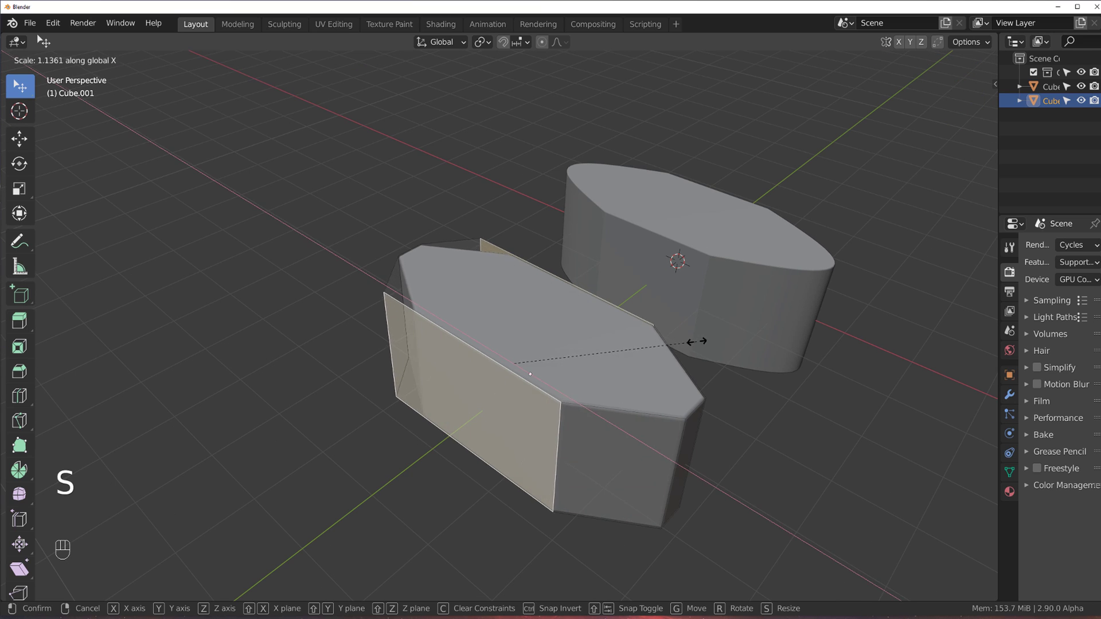
{"action": "left_click", "coordinate": [738, 329]}
Select the new block's narrow end face and scale it by 1.876 along Y
{"action": "key", "text": "Tab"}
{"action": "middle_click_drag", "start_coordinate": [660, 298], "coordinate": [527, 264]}
{"action": "scroll", "coordinate": [528, 264], "scroll_direction": "up", "scroll_amount": 3}
{"action": "middle_click_drag", "start_coordinate": [381, 266], "coordinate": [425, 266]}
{"action": "key", "text": "Tab"}
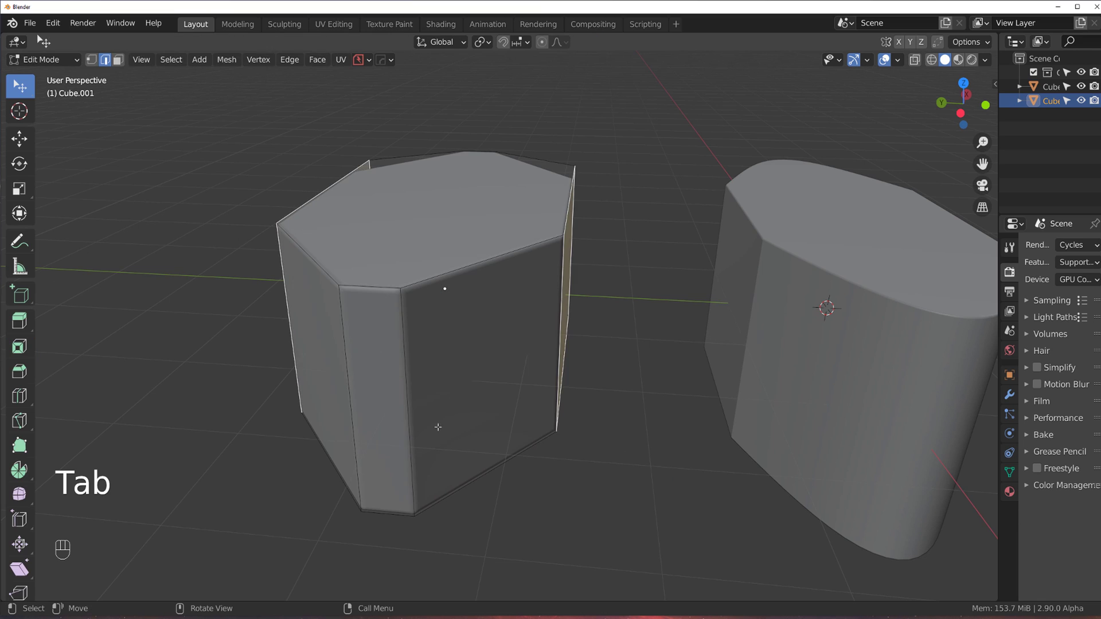
{"action": "left_click", "coordinate": [398, 345]}
{"action": "key", "text": "ctrl+Tab"}
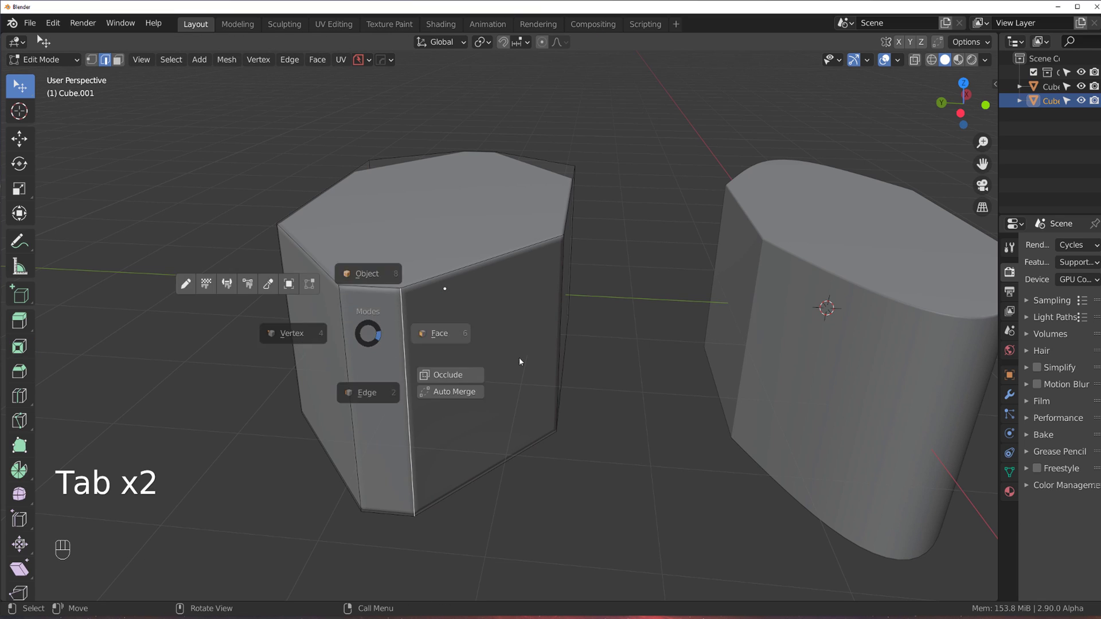
{"action": "left_click", "coordinate": [387, 374]}
{"action": "key", "text": "s"}
{"action": "key", "text": "x"}
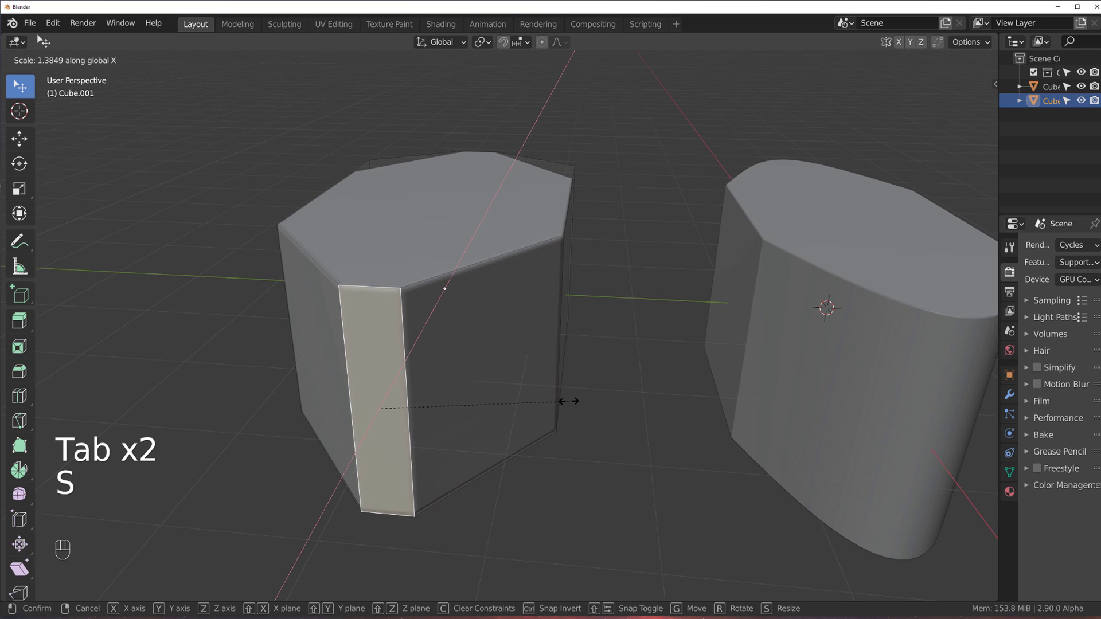
{"action": "left_click", "coordinate": [660, 418]}
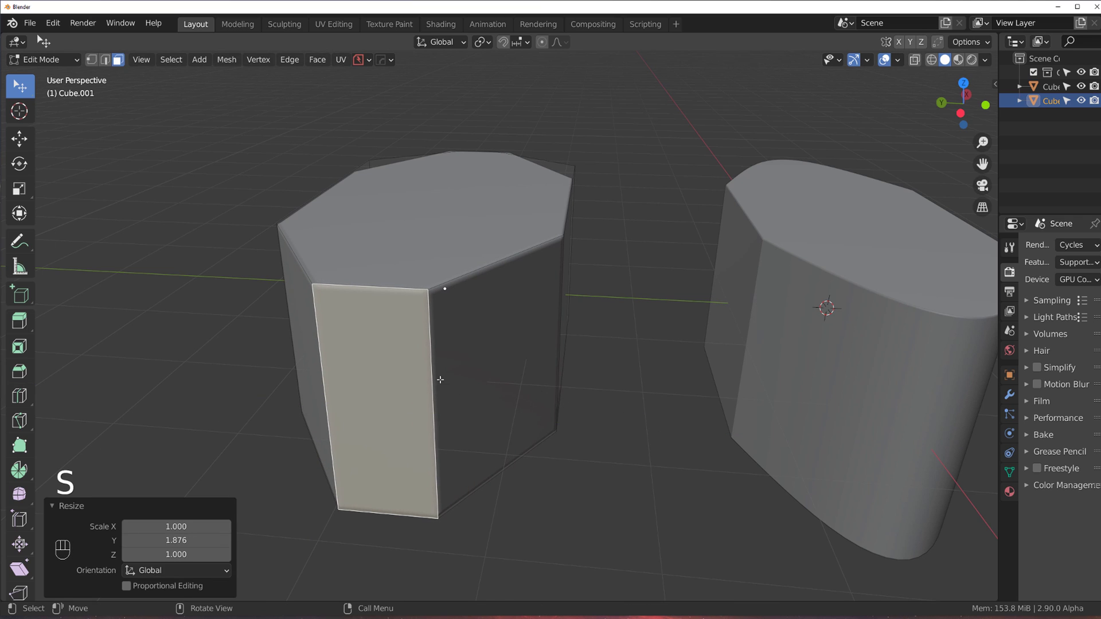
Bevel both vertical edges of the block's narrow end with 9 segments and about 0.4 m width, and return to object mode
{"action": "key", "text": "ctrl+Tab"}
{"action": "left_click", "coordinate": [431, 394]}
{"action": "left_click", "coordinate": [331, 365], "text": "shift"}
{"action": "key", "text": "ctrl+b"}
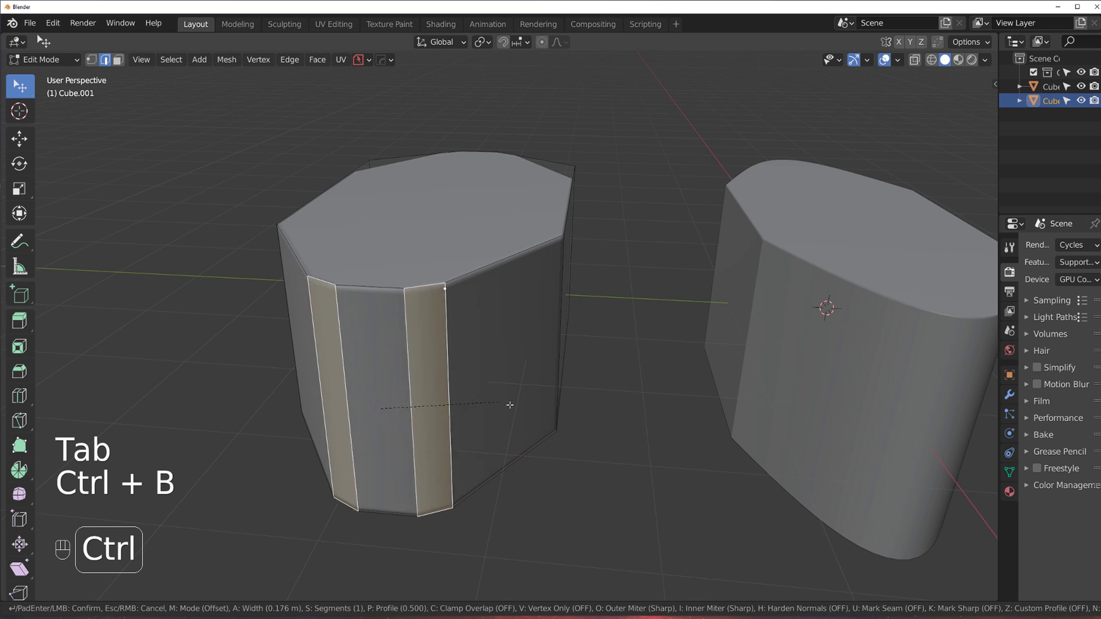
{"action": "scroll", "coordinate": [499, 401], "scroll_direction": "up", "scroll_amount": 8}
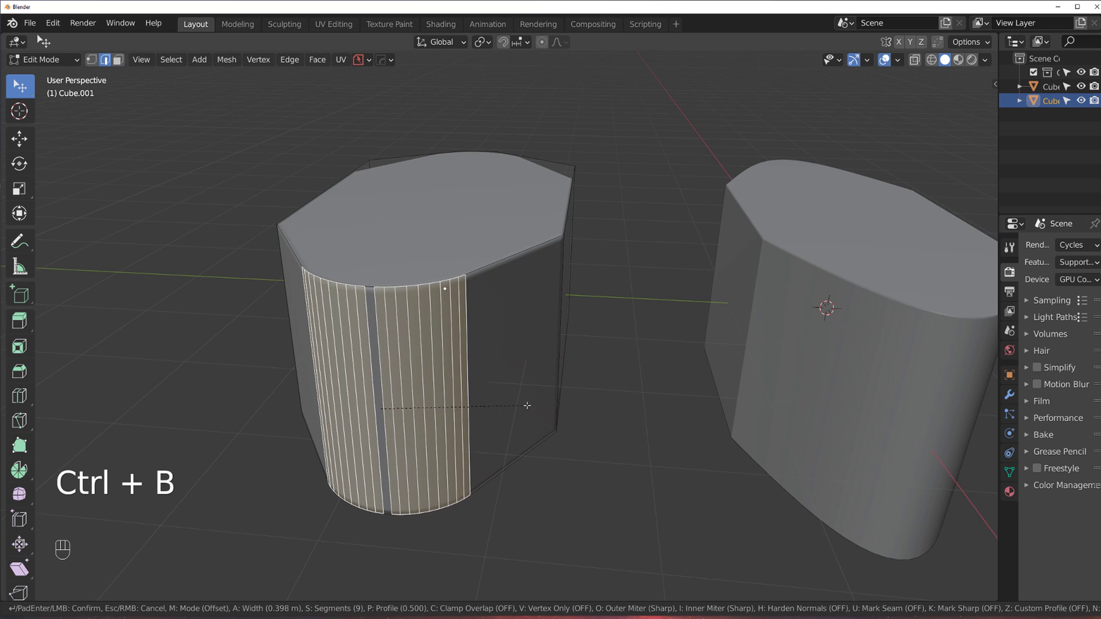
{"action": "left_click", "coordinate": [523, 405]}
{"action": "key", "text": "Tab"}
Cut large mirrored rectangular notches into the top edge of one long side with BoxCutter, undoing a stray cut
{"action": "middle_click_drag", "start_coordinate": [523, 405], "coordinate": [693, 417]}
{"action": "middle_click_drag", "start_coordinate": [844, 363], "coordinate": [650, 384]}
{"action": "scroll", "coordinate": [595, 343], "scroll_direction": "up", "scroll_amount": 3}
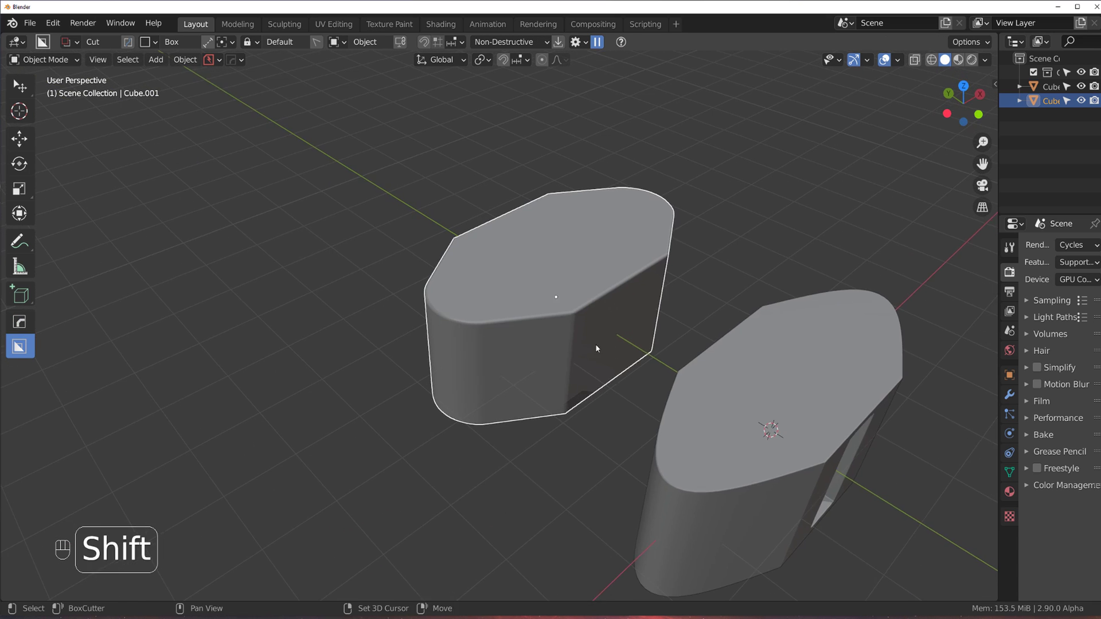
{"action": "middle_click_drag", "start_coordinate": [595, 314], "coordinate": [515, 394]}
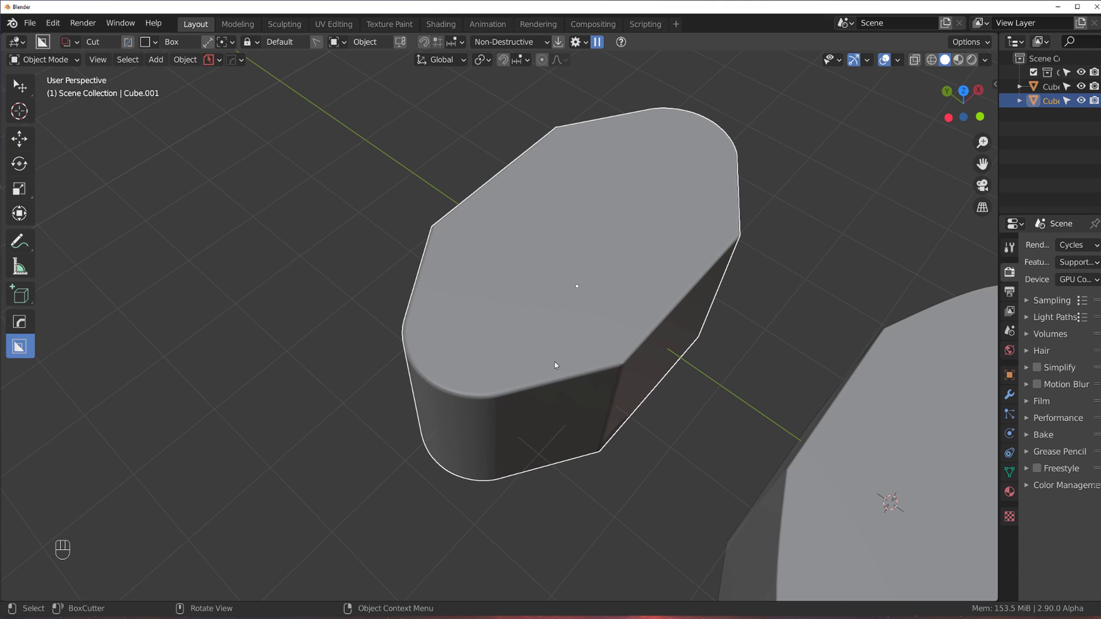
{"action": "middle_click_drag", "start_coordinate": [555, 364], "coordinate": [540, 333]}
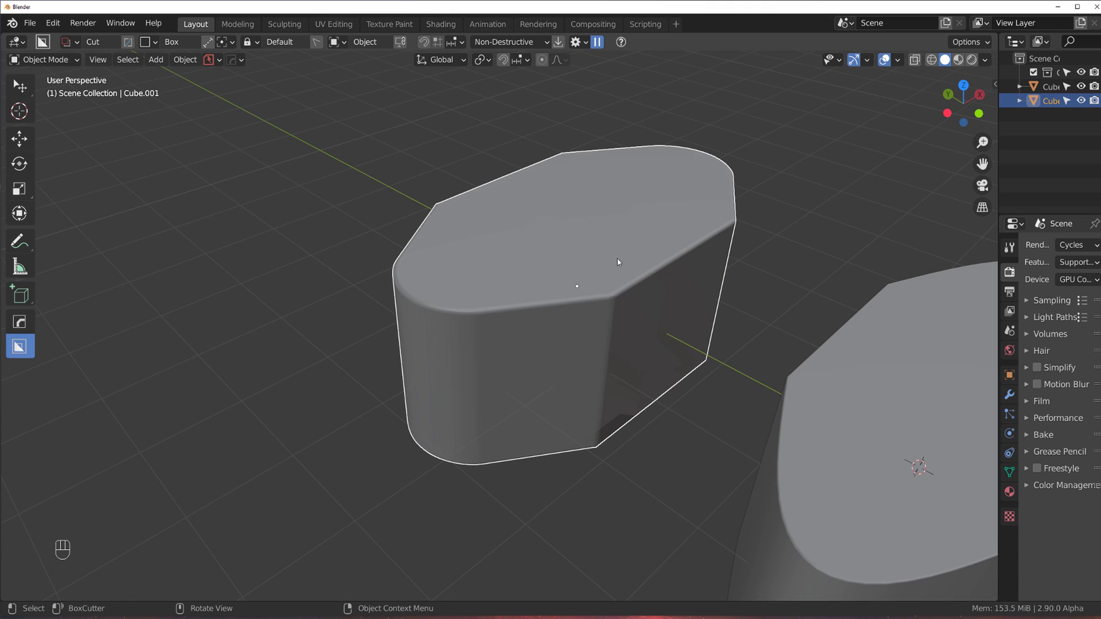
{"action": "middle_click_drag", "start_coordinate": [601, 304], "coordinate": [587, 285], "text": "shift"}
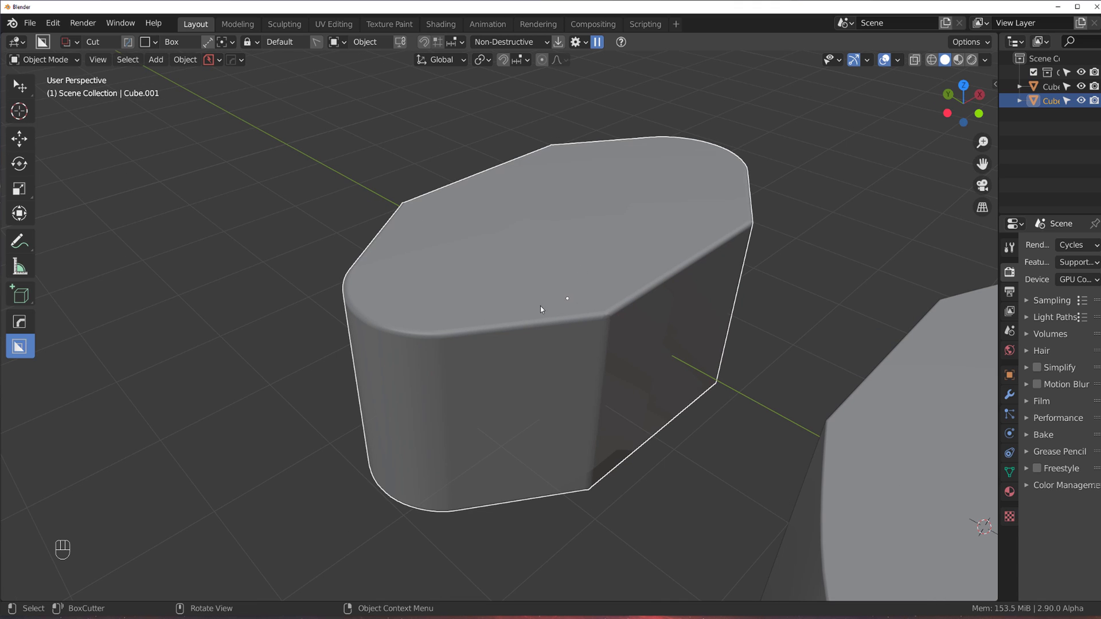
{"action": "mouse_move", "coordinate": [568, 352]}
{"action": "left_mouse_down"}
{"action": "mouse_move", "coordinate": [660, 344]}
{"action": "mouse_move", "coordinate": [593, 462]}
{"action": "left_mouse_up"}
{"action": "left_click_drag", "start_coordinate": [650, 264], "coordinate": [695, 305]}
{"action": "left_click", "coordinate": [717, 329]}
{"action": "mouse_move", "coordinate": [717, 330]}
{"action": "middle_mouse_down"}
{"action": "mouse_move", "coordinate": [592, 356]}
{"action": "mouse_move", "coordinate": [622, 346]}
{"action": "middle_mouse_up"}
{"action": "key", "text": "ctrl+z"}
Cut two mirrored narrow slots into the opposite long side's top and mirrored rectangular recesses into the angled side faces
{"action": "left_click_drag", "start_coordinate": [576, 233], "coordinate": [603, 270]}
{"action": "left_click", "coordinate": [595, 455]}
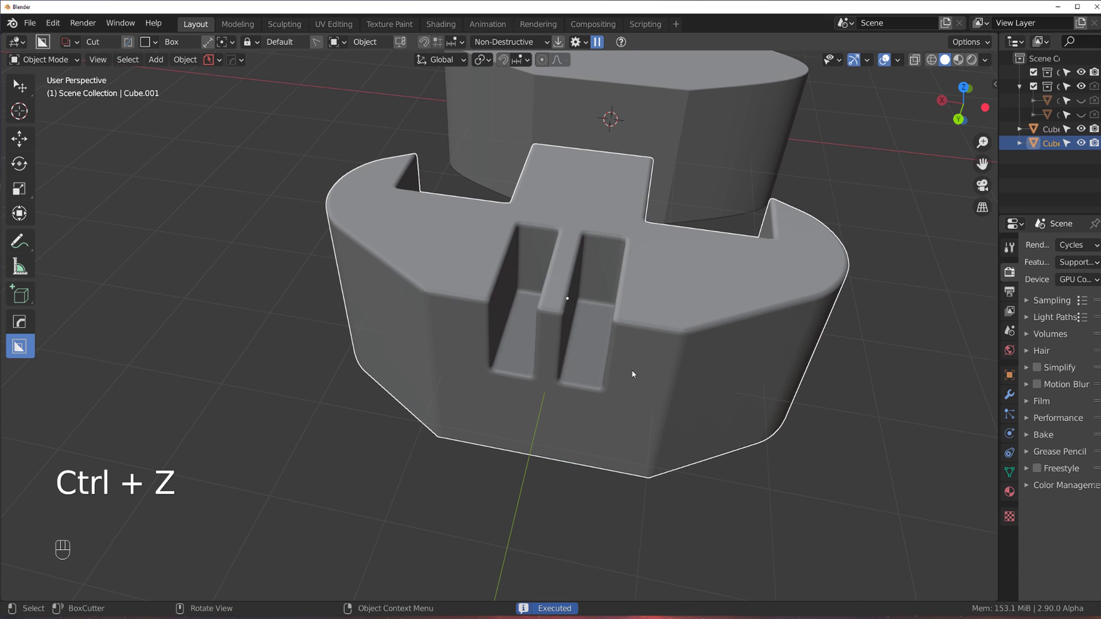
{"action": "left_click_drag", "start_coordinate": [638, 372], "coordinate": [724, 429]}
Cut two rectangular notches into the block's bottom edge, one below the slots and one below the side recess
{"action": "middle_click_drag", "start_coordinate": [798, 402], "coordinate": [720, 308]}
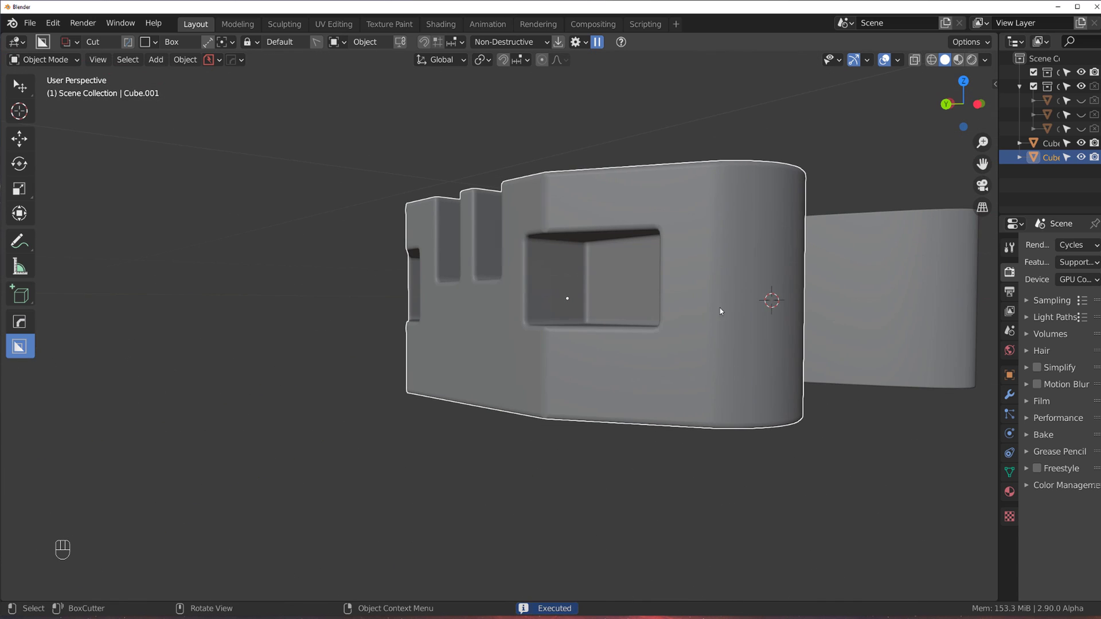
{"action": "left_click_drag", "start_coordinate": [701, 287], "coordinate": [826, 370]}
{"action": "right_click", "coordinate": [745, 400]}
{"action": "mouse_move", "coordinate": [577, 400]}
{"action": "left_mouse_down"}
{"action": "mouse_move", "coordinate": [680, 470]}
{"action": "mouse_move", "coordinate": [700, 463]}
{"action": "left_mouse_up"}
{"action": "left_click_drag", "start_coordinate": [450, 358], "coordinate": [524, 463]}
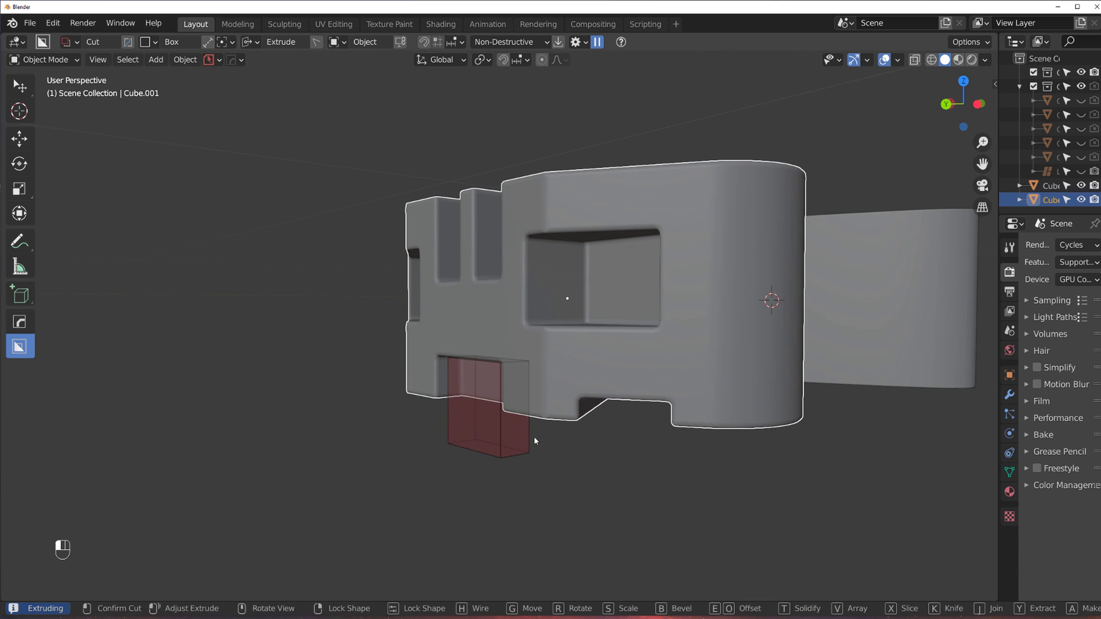
{"action": "left_click", "coordinate": [535, 437]}
Cut a small shallow square pocket into the top face beside the slots, mirrored on the other half
{"action": "middle_click_drag", "start_coordinate": [565, 267], "coordinate": [617, 345]}
{"action": "mouse_move", "coordinate": [663, 318]}
{"action": "left_mouse_down"}
{"action": "mouse_move", "coordinate": [715, 418]}
{"action": "mouse_move", "coordinate": [683, 366]}
{"action": "left_mouse_up"}
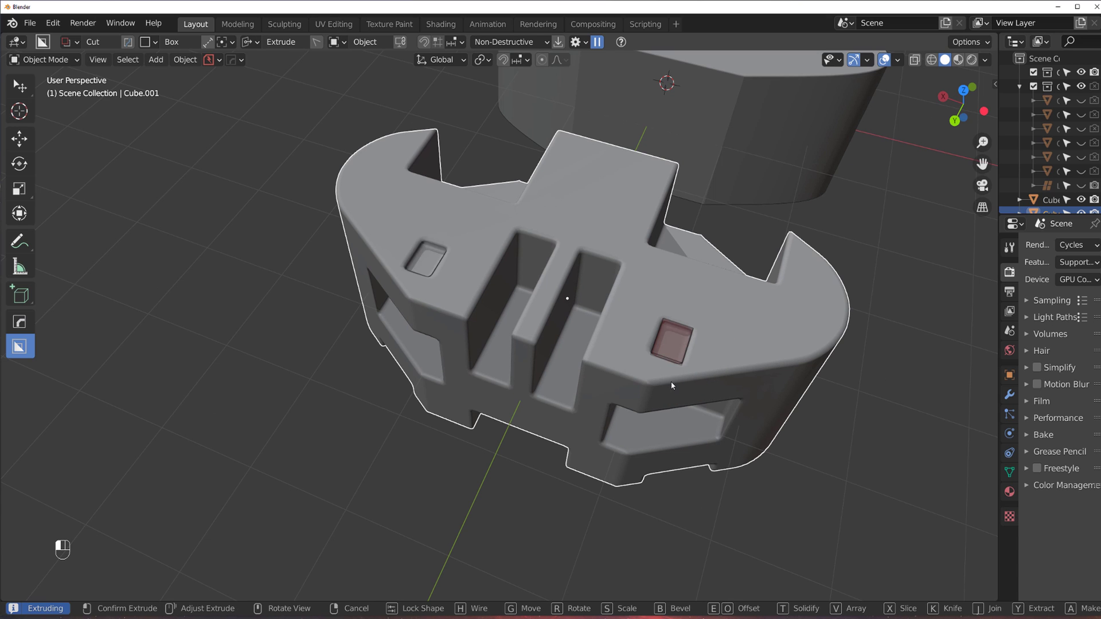
{"action": "left_click", "coordinate": [655, 377]}
Select the carved block and run the HOps Step operation to add a second, half-width bevel
{"action": "middle_click_drag", "start_coordinate": [597, 336], "coordinate": [658, 293]}
{"action": "scroll", "coordinate": [571, 294], "scroll_direction": "up", "scroll_amount": 2}
{"action": "middle_click_drag", "start_coordinate": [572, 297], "coordinate": [434, 357], "text": "shift"}
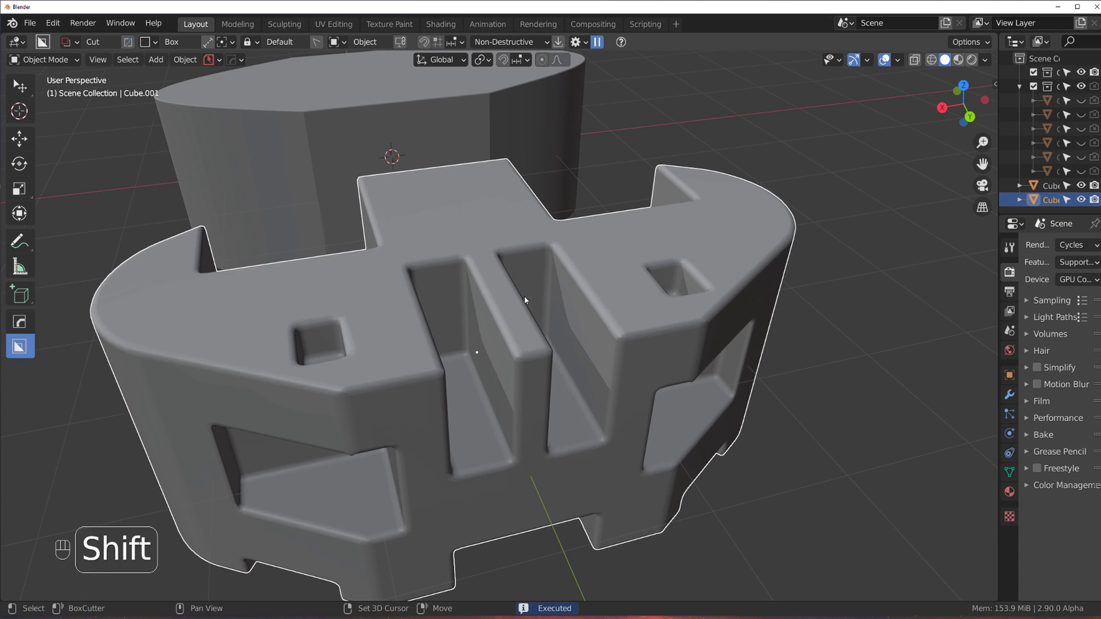
{"action": "middle_click_drag", "start_coordinate": [524, 296], "coordinate": [624, 270], "text": "shift"}
{"action": "left_click", "coordinate": [589, 198]}
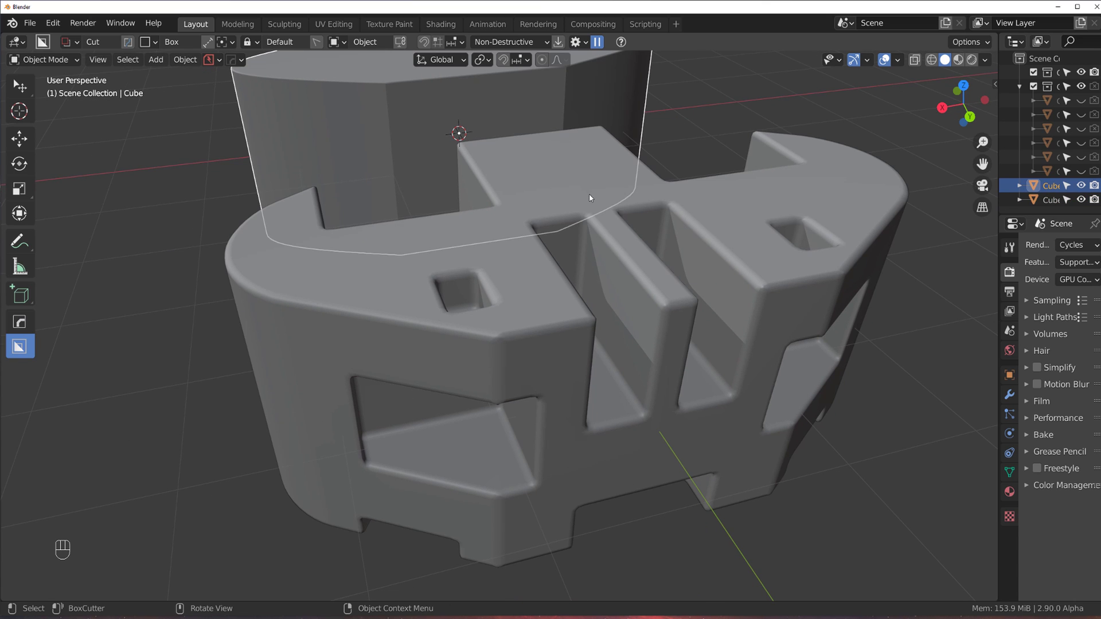
{"action": "left_click", "coordinate": [631, 213]}
{"action": "key", "text": "q"}
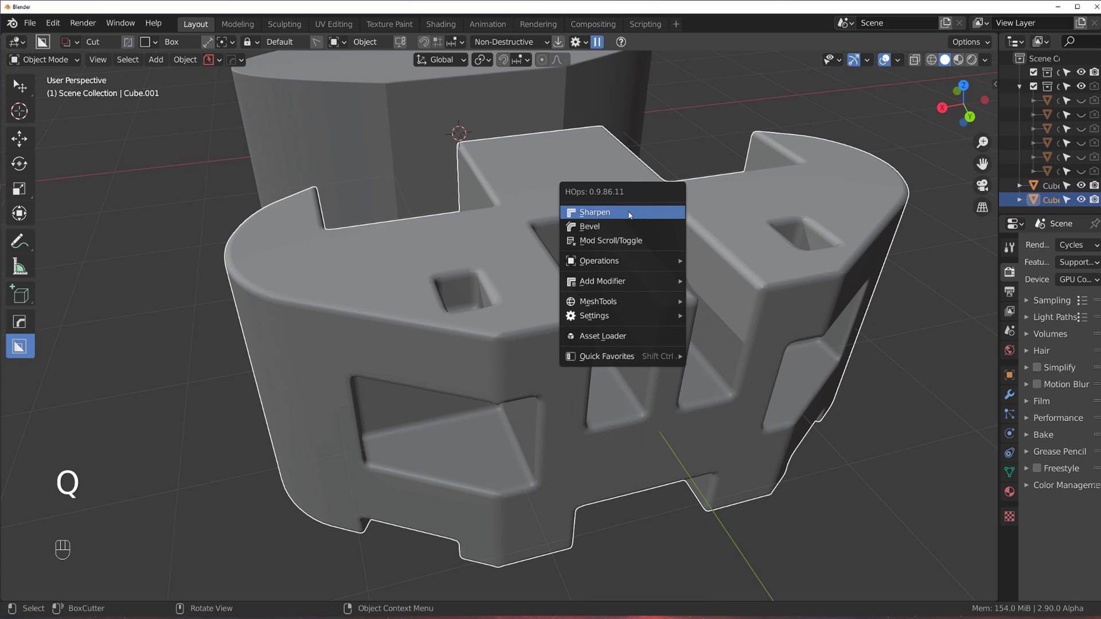
{"action": "mouse_move", "coordinate": [623, 263]}
{"action": "left_click", "coordinate": [726, 315]}
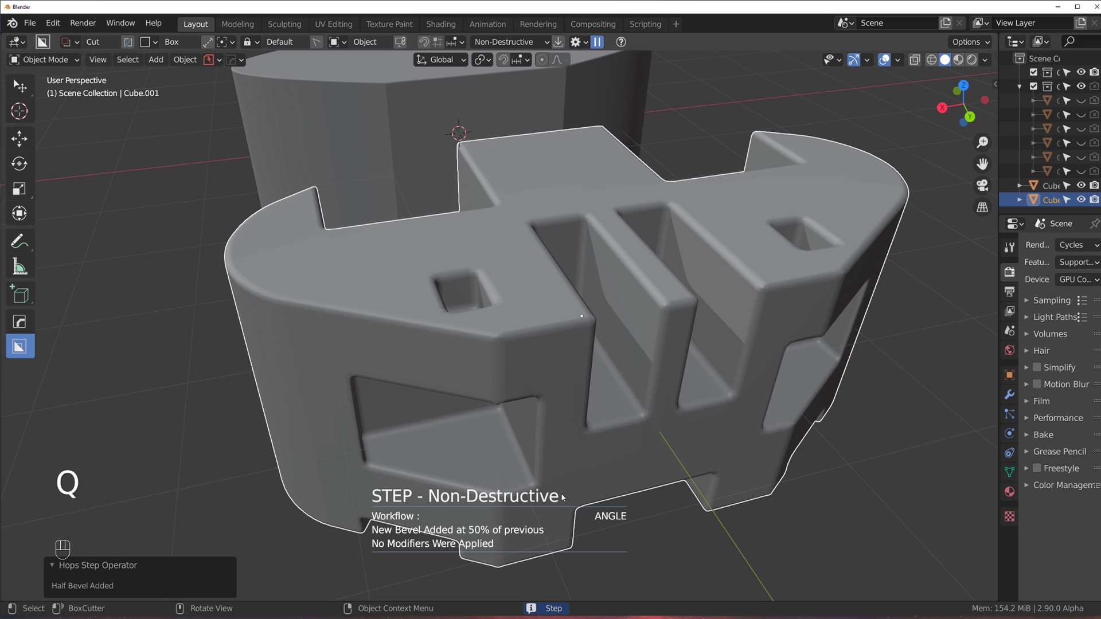
{"action": "middle_click_drag", "start_coordinate": [539, 308], "coordinate": [531, 348], "text": "shift"}
{"action": "middle_click_drag", "start_coordinate": [467, 271], "coordinate": [579, 226], "text": "shift"}
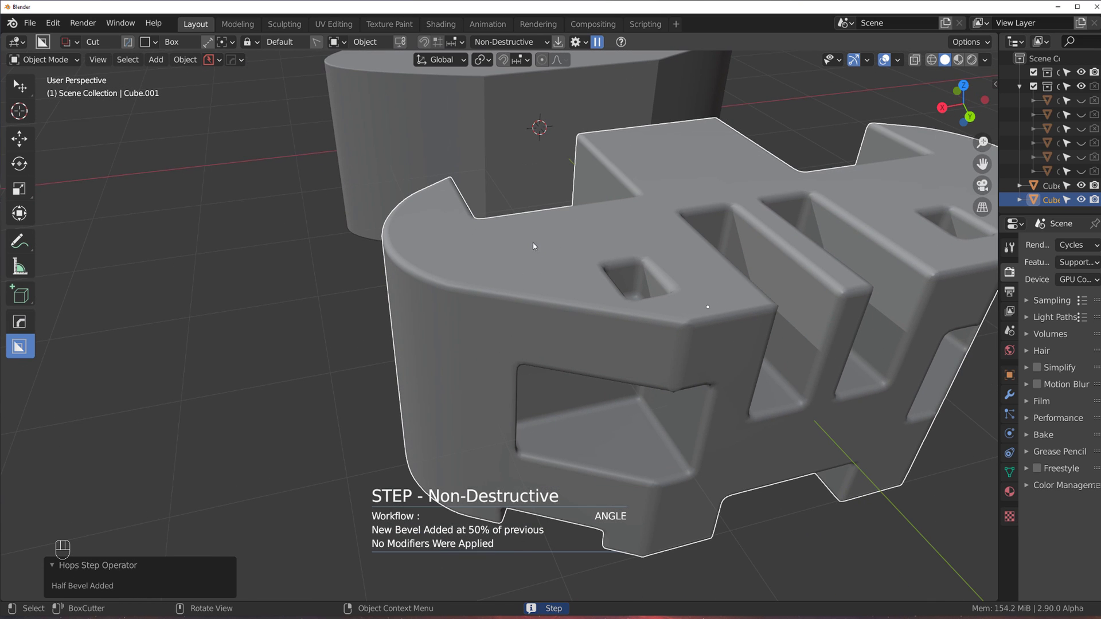
{"action": "mouse_move", "coordinate": [539, 238]}
{"action": "left_mouse_down"}
{"action": "mouse_move", "coordinate": [559, 344]}
{"action": "mouse_move", "coordinate": [569, 344]}
{"action": "left_mouse_up"}
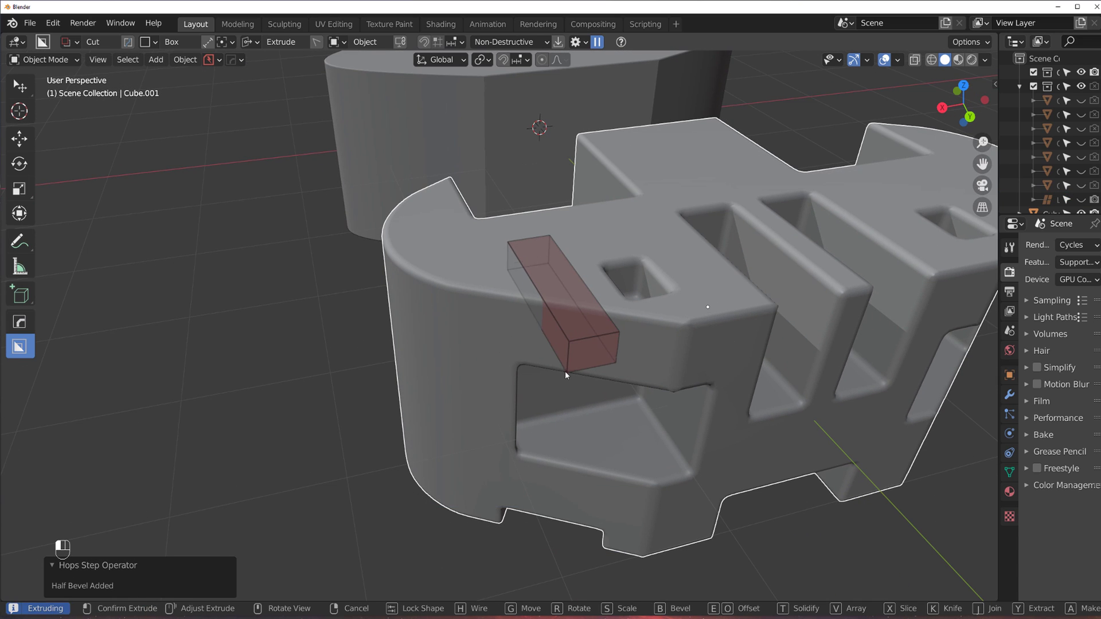
{"action": "key", "text": "Escape"}
{"action": "left_click_drag", "start_coordinate": [561, 289], "coordinate": [567, 344]}
{"action": "key", "text": "Escape"}
{"action": "mouse_move", "coordinate": [404, 242]}
{"action": "middle_mouse_down"}
{"action": "mouse_move", "coordinate": [391, 273]}
{"action": "mouse_move", "coordinate": [426, 234]}
{"action": "middle_mouse_up"}
{"action": "left_click_drag", "start_coordinate": [456, 293], "coordinate": [501, 424]}
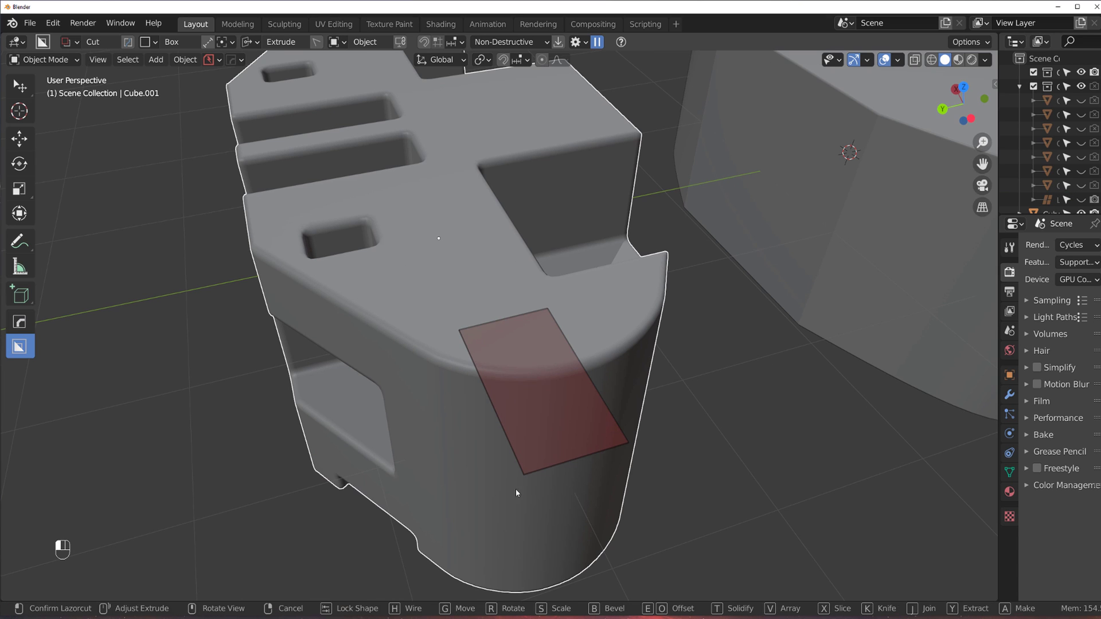
{"action": "right_click", "coordinate": [535, 481]}
Cut a rectangular notch into the middle of the long side's top edge, between the two large notches
{"action": "middle_click_drag", "start_coordinate": [632, 256], "coordinate": [540, 242]}
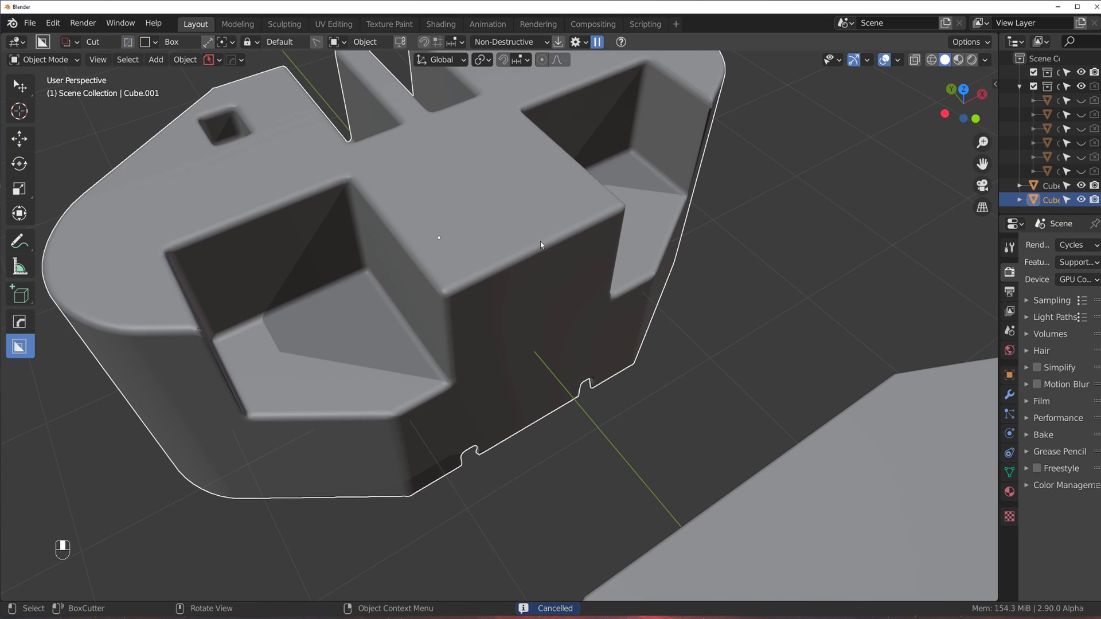
{"action": "left_click_drag", "start_coordinate": [509, 155], "coordinate": [533, 313]}
{"action": "left_click", "coordinate": [557, 310]}
{"action": "middle_click_drag", "start_coordinate": [550, 304], "coordinate": [567, 379], "text": "shift"}
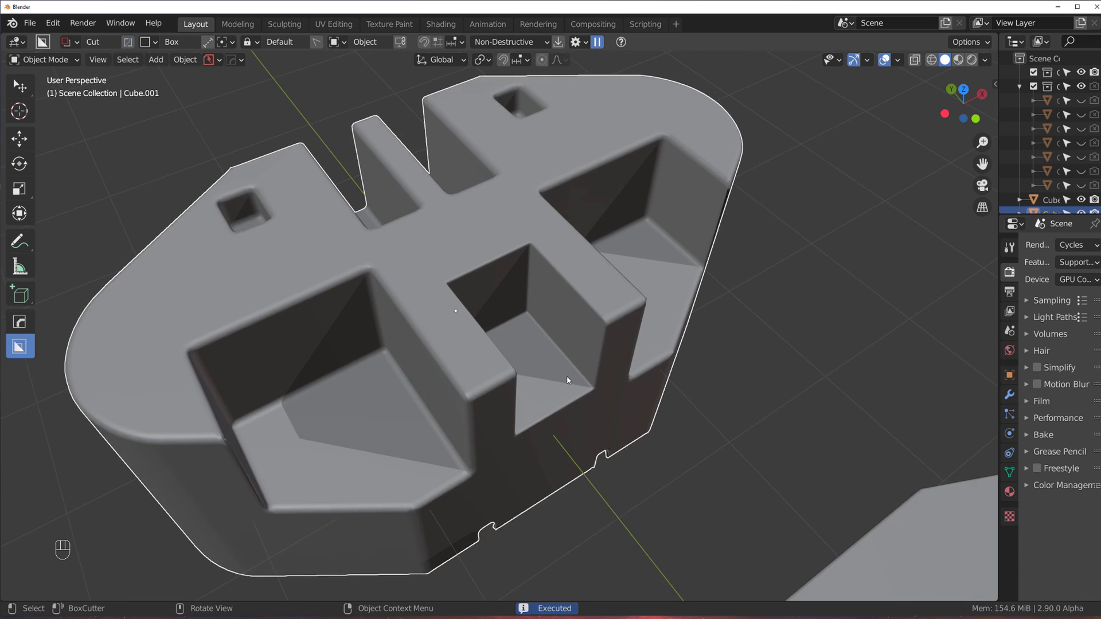
Adjust the HOps bevel widths to 0.100 for Bevel and 0.028 for Bevel.001
{"action": "scroll", "coordinate": [551, 321], "scroll_direction": "up", "scroll_amount": 4}
{"action": "scroll", "coordinate": [559, 314], "scroll_direction": "up", "scroll_amount": 2}
{"action": "middle_click_drag", "start_coordinate": [521, 230], "coordinate": [545, 342], "text": "shift"}
{"action": "scroll", "coordinate": [558, 314], "scroll_direction": "down", "scroll_amount": 2}
{"action": "scroll", "coordinate": [562, 281], "scroll_direction": "down", "scroll_amount": 1}
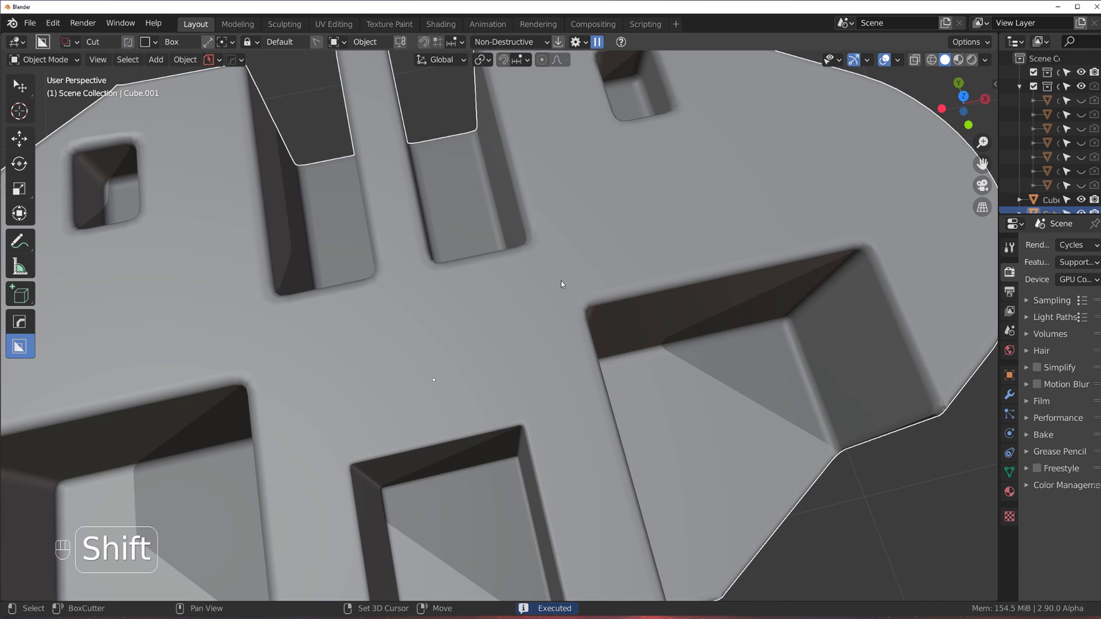
{"action": "middle_click_drag", "start_coordinate": [593, 279], "coordinate": [623, 239]}
{"action": "key", "text": "q"}
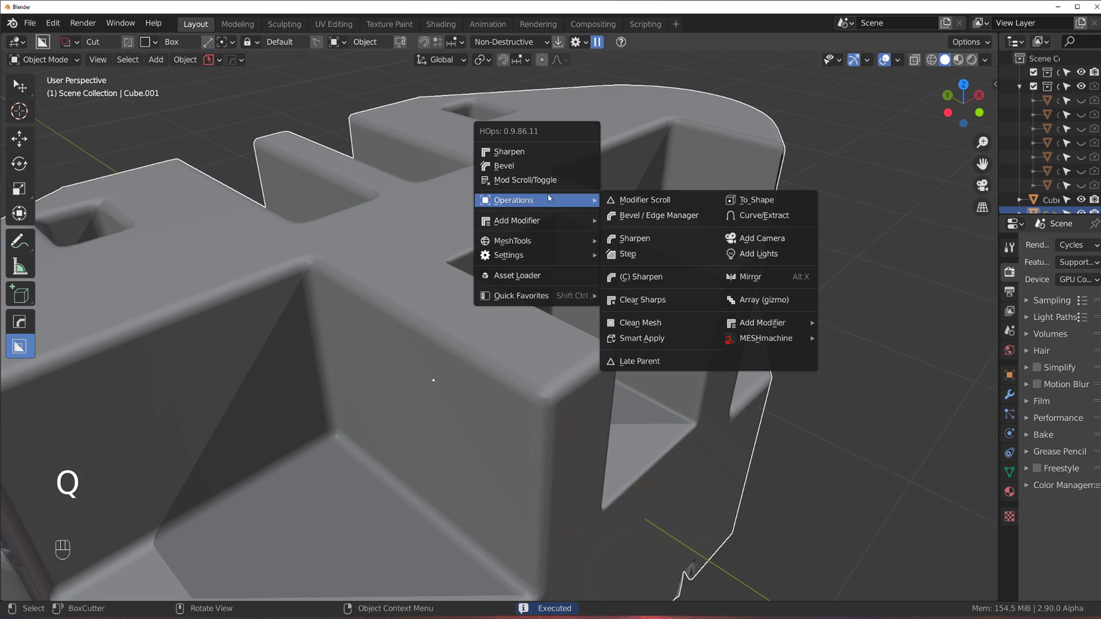
{"action": "left_click", "coordinate": [542, 167]}
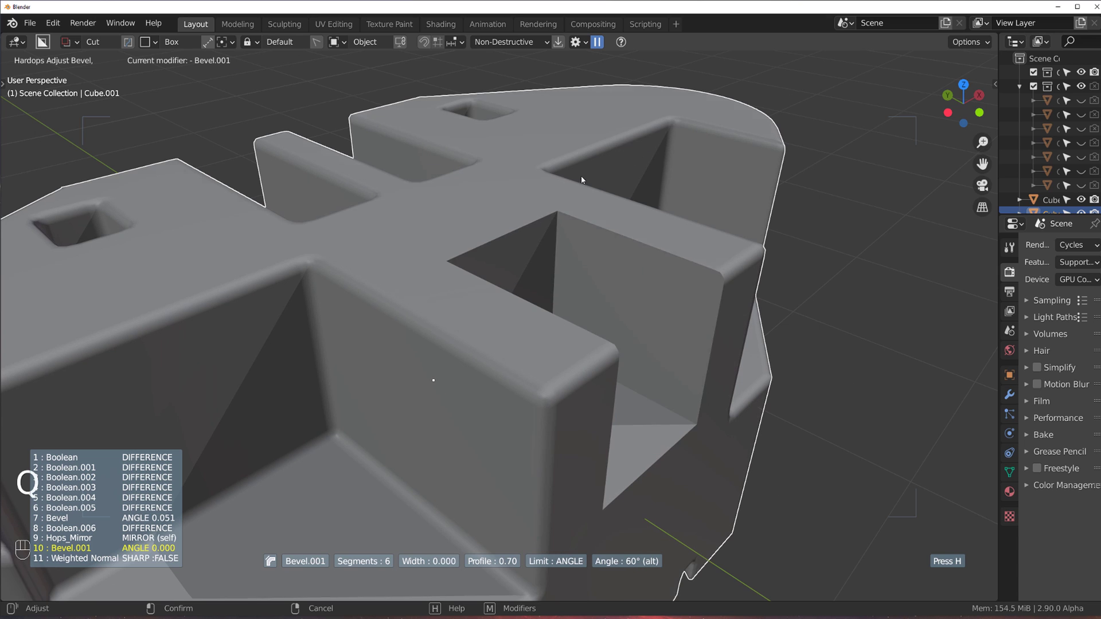
{"action": "scroll", "coordinate": [560, 183], "scroll_direction": "up", "scroll_amount": 1, "text": "ctrl"}
{"action": "scroll", "coordinate": [536, 208], "scroll_direction": "down", "scroll_amount": 1, "text": "ctrl"}
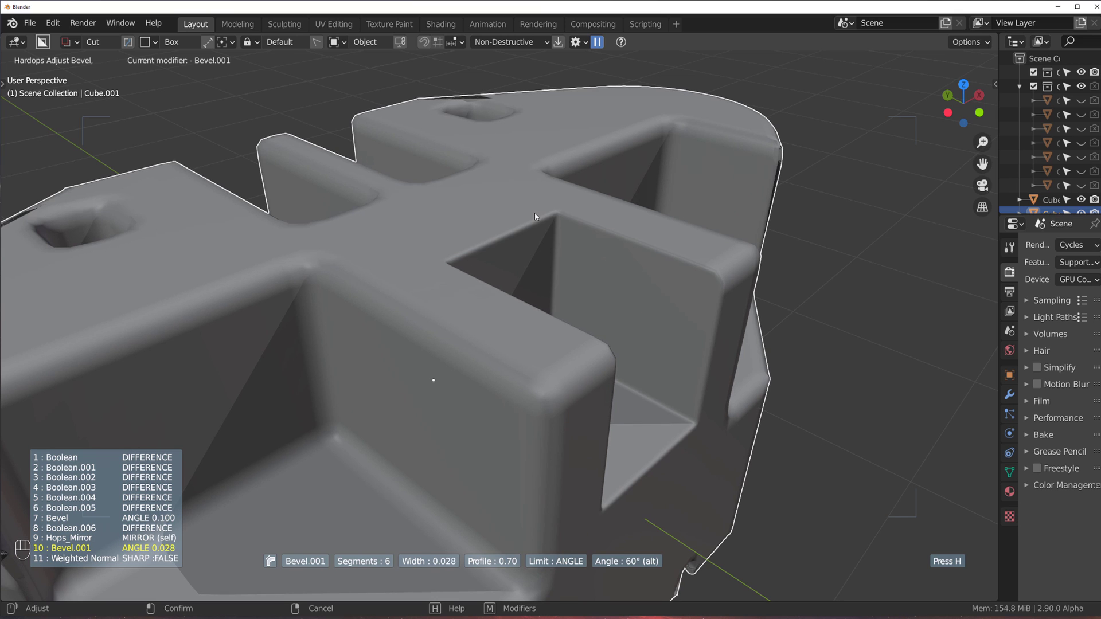
{"action": "left_click", "coordinate": [534, 212]}
Set the width of Bevel.001 to 0.033 and reopen the first Bevel's HOps adjustment
{"action": "key", "text": "q"}
{"action": "left_click", "coordinate": [534, 212]}
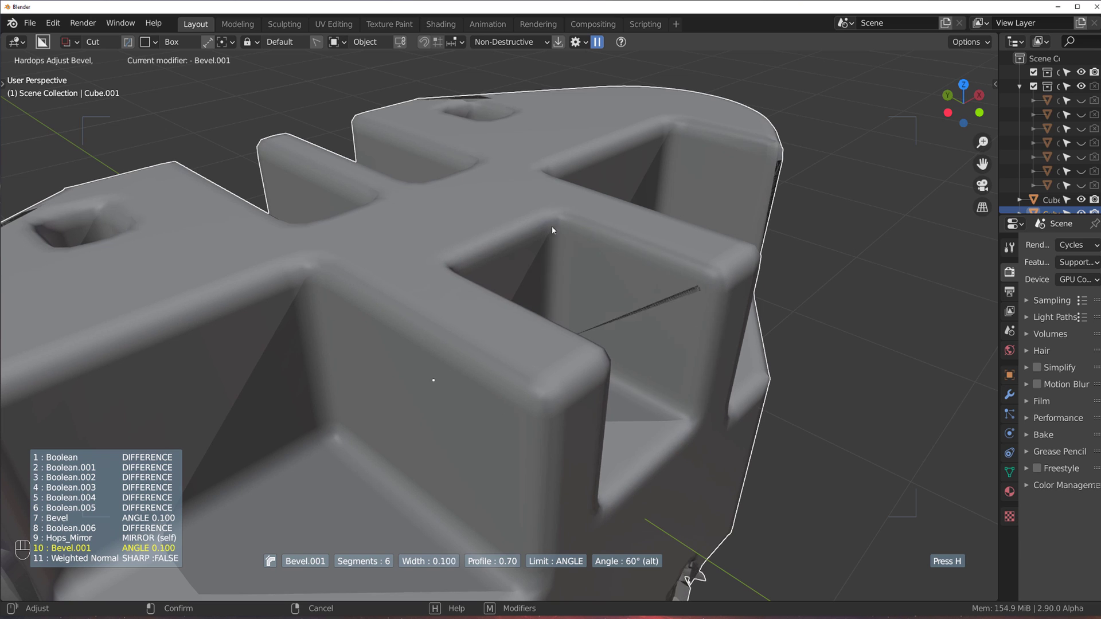
{"action": "left_click", "coordinate": [579, 231]}
{"action": "key", "text": "q"}
{"action": "left_click", "coordinate": [580, 232]}
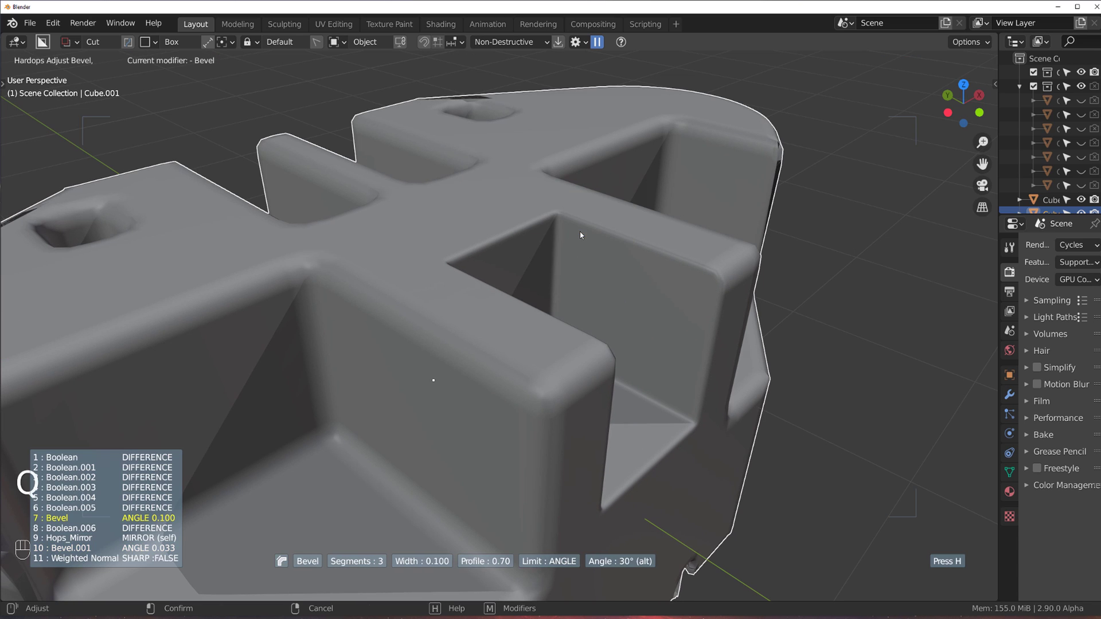
{"action": "left_click", "coordinate": [620, 238]}
Examine the middle notch's edge bevels up close against the wider bevels of the surrounding cuts
{"action": "middle_click_drag", "start_coordinate": [610, 241], "coordinate": [462, 211]}
{"action": "scroll", "coordinate": [544, 211], "scroll_direction": "up", "scroll_amount": 3}
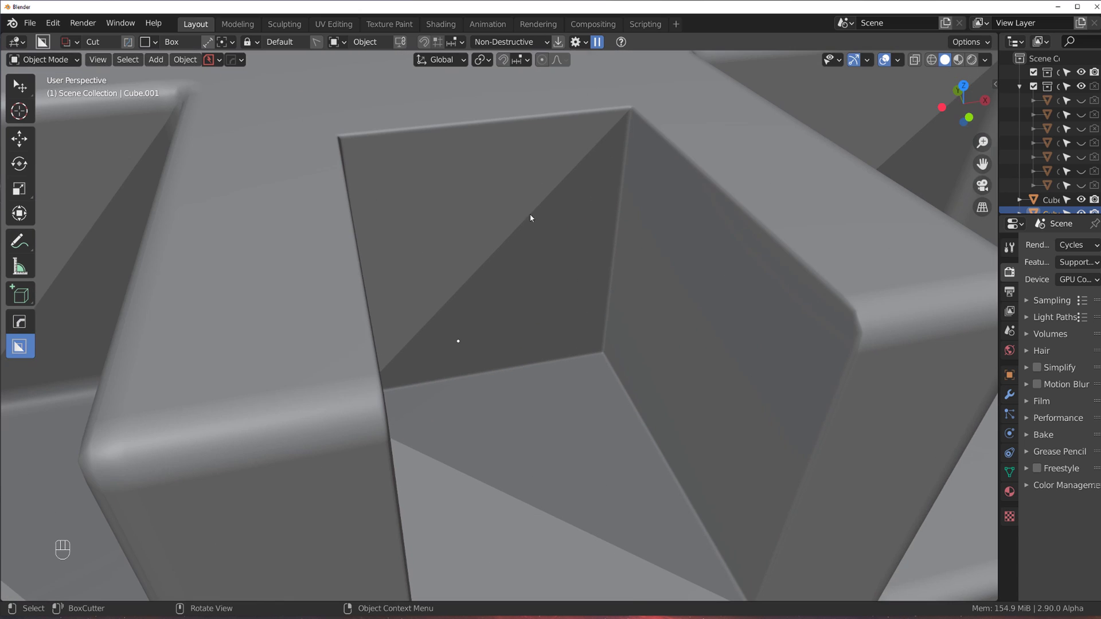
{"action": "scroll", "coordinate": [607, 294], "scroll_direction": "down", "scroll_amount": 5}
{"action": "scroll", "coordinate": [576, 273], "scroll_direction": "up", "scroll_amount": 5}
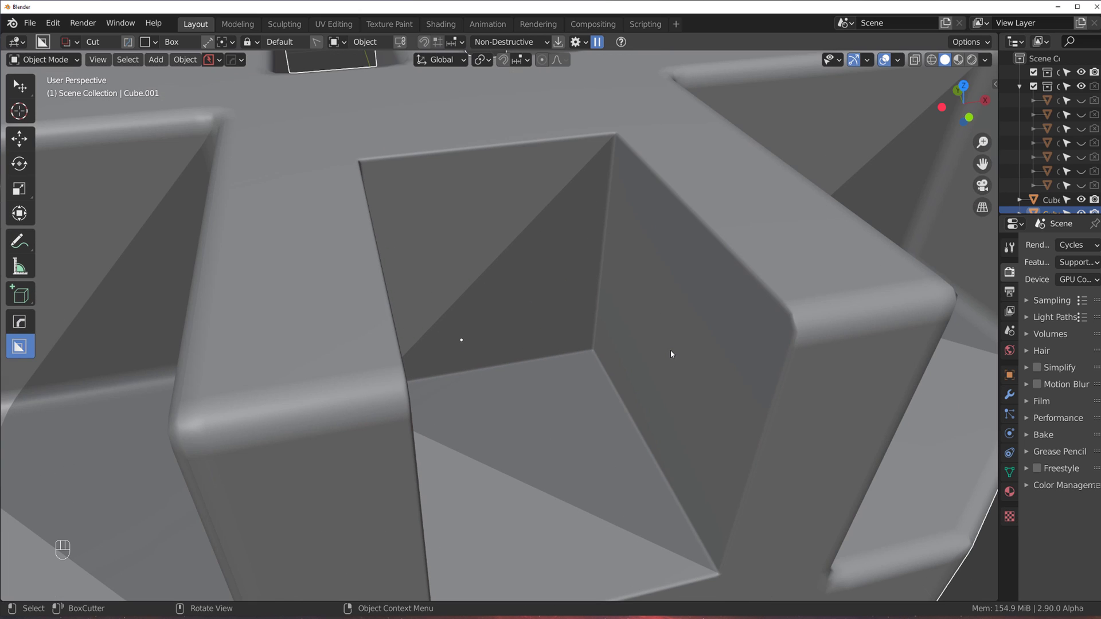
{"action": "scroll", "coordinate": [631, 338], "scroll_direction": "down", "scroll_amount": 2}
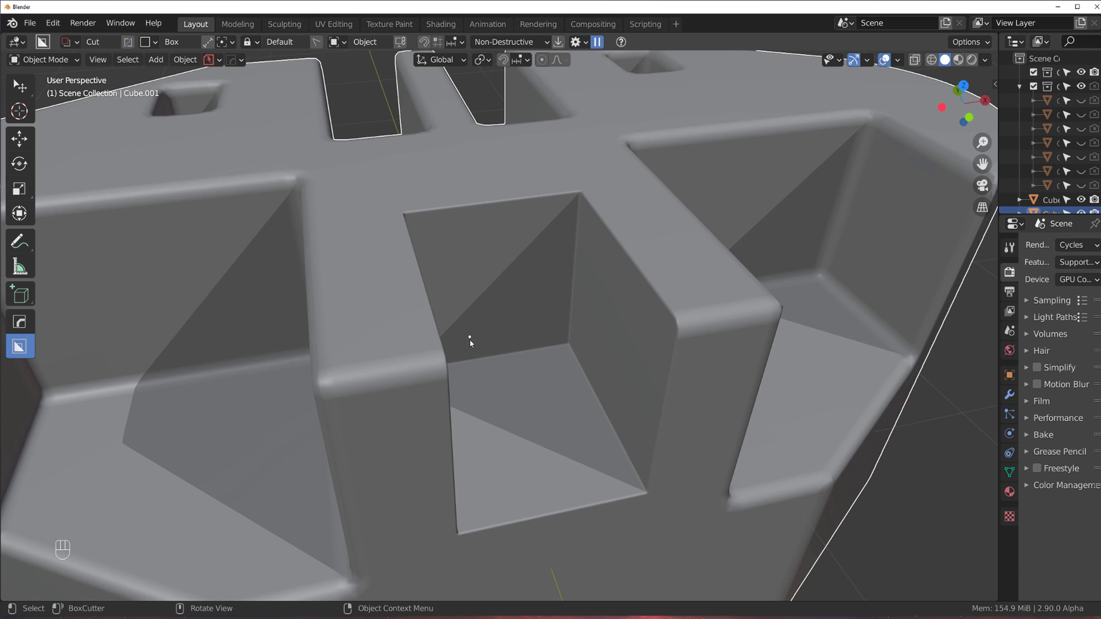
{"action": "scroll", "coordinate": [470, 343], "scroll_direction": "down", "scroll_amount": 5}
{"action": "middle_click_drag", "start_coordinate": [467, 336], "coordinate": [530, 276]}
{"action": "scroll", "coordinate": [570, 294], "scroll_direction": "up", "scroll_amount": 3}
{"action": "scroll", "coordinate": [599, 268], "scroll_direction": "up", "scroll_amount": 1}
{"action": "scroll", "coordinate": [599, 268], "scroll_direction": "down", "scroll_amount": 1}
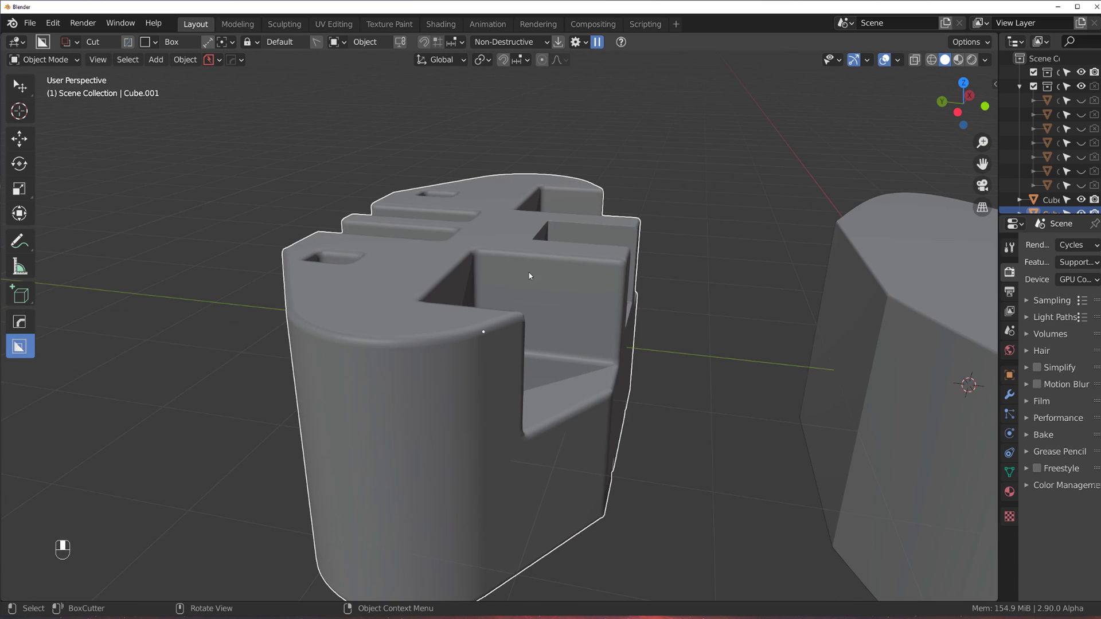
Review the carved block from several sides and finish in a top orthographic view
{"action": "scroll", "coordinate": [522, 256], "scroll_direction": "down", "scroll_amount": 3}
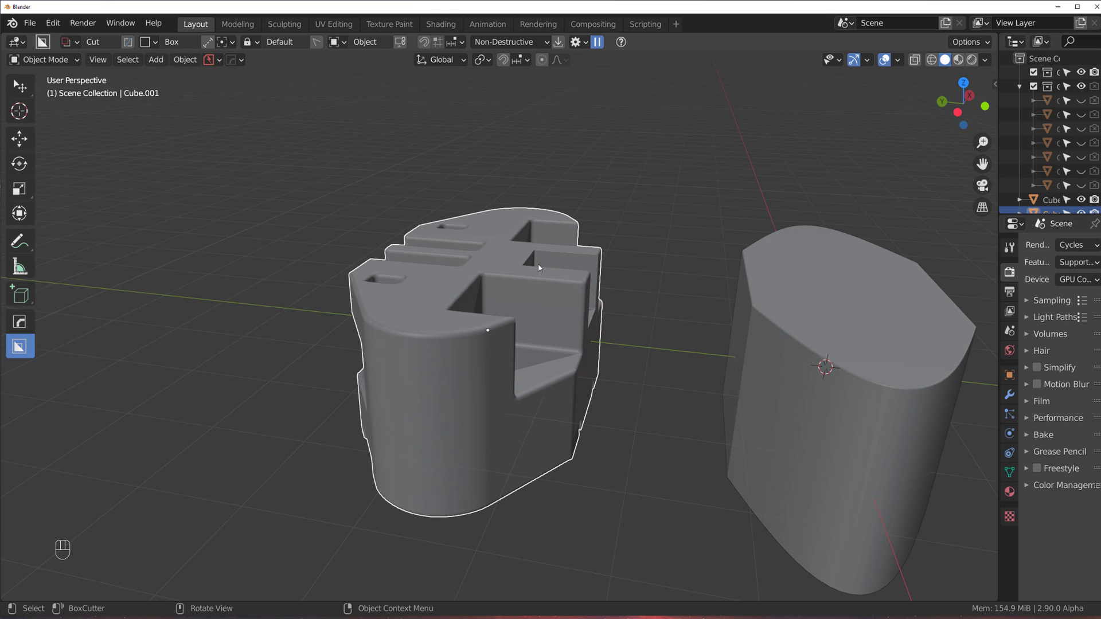
{"action": "scroll", "coordinate": [538, 286], "scroll_direction": "up", "scroll_amount": 3}
{"action": "middle_click_drag", "start_coordinate": [585, 295], "coordinate": [509, 310]}
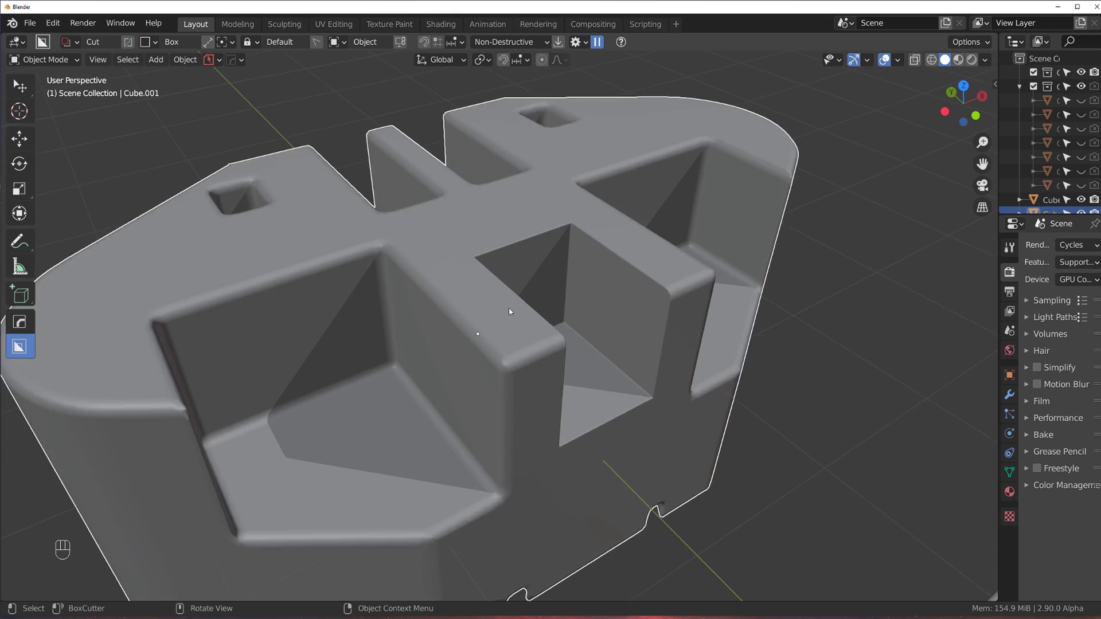
{"action": "scroll", "coordinate": [509, 309], "scroll_direction": "up", "scroll_amount": 2}
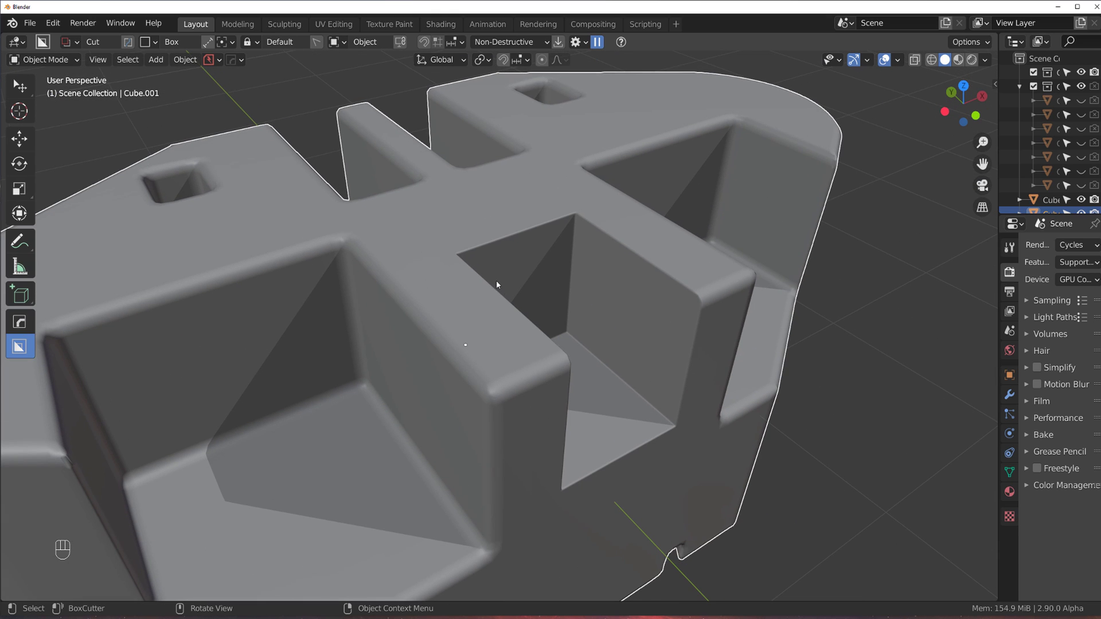
{"action": "scroll", "coordinate": [496, 281], "scroll_direction": "down", "scroll_amount": 1}
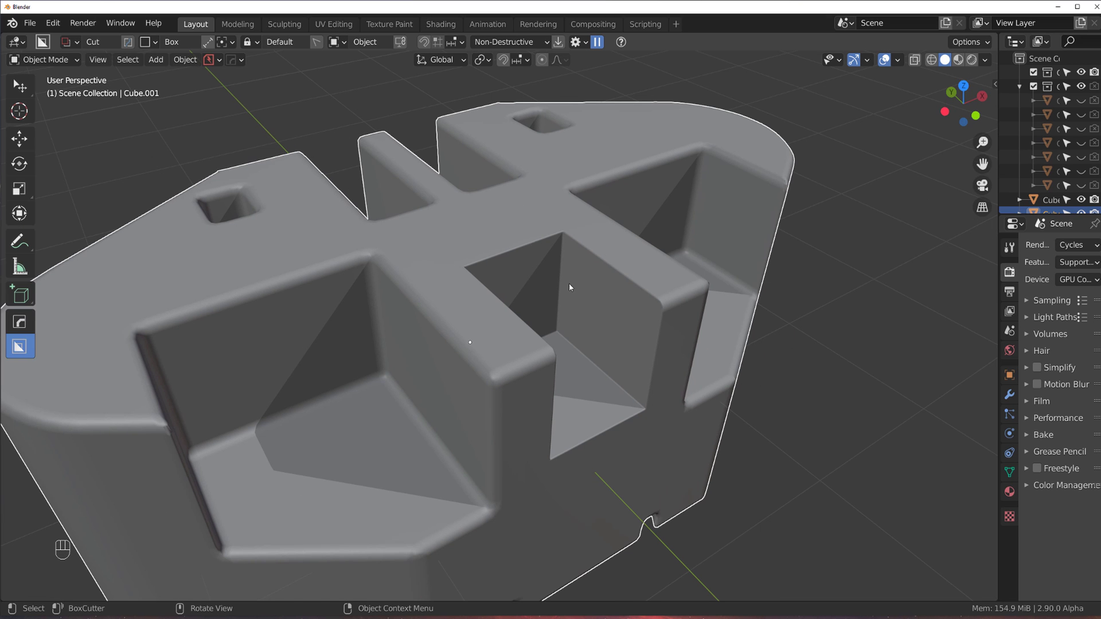
{"action": "middle_click_drag", "start_coordinate": [570, 287], "coordinate": [688, 343]}
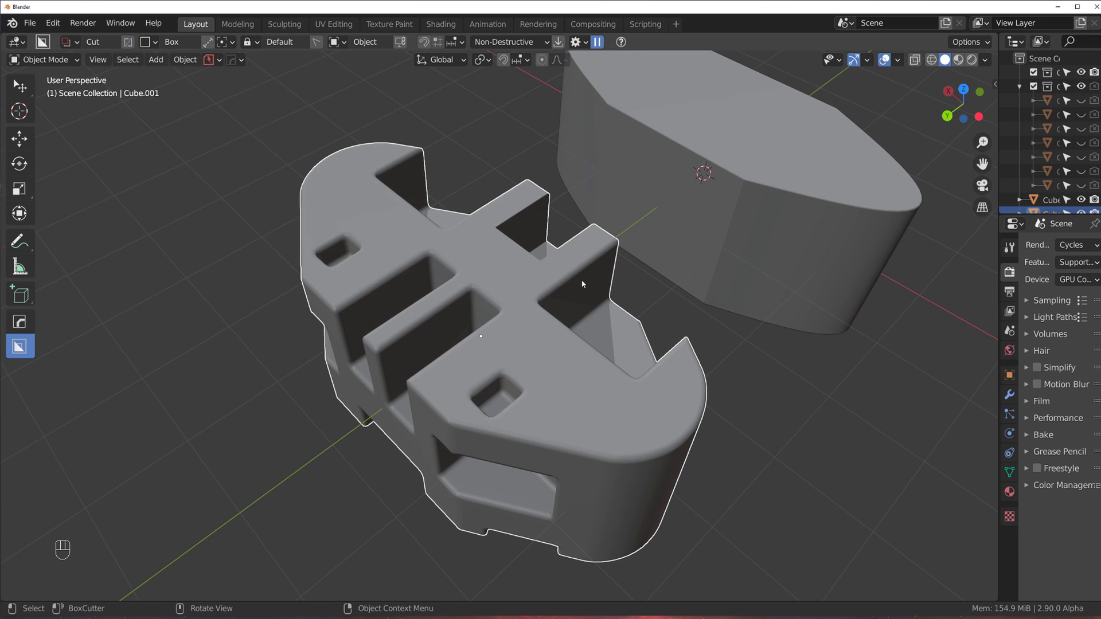
{"action": "middle_click_drag", "start_coordinate": [583, 271], "coordinate": [597, 225]}
{"action": "key", "text": "KP_5"}
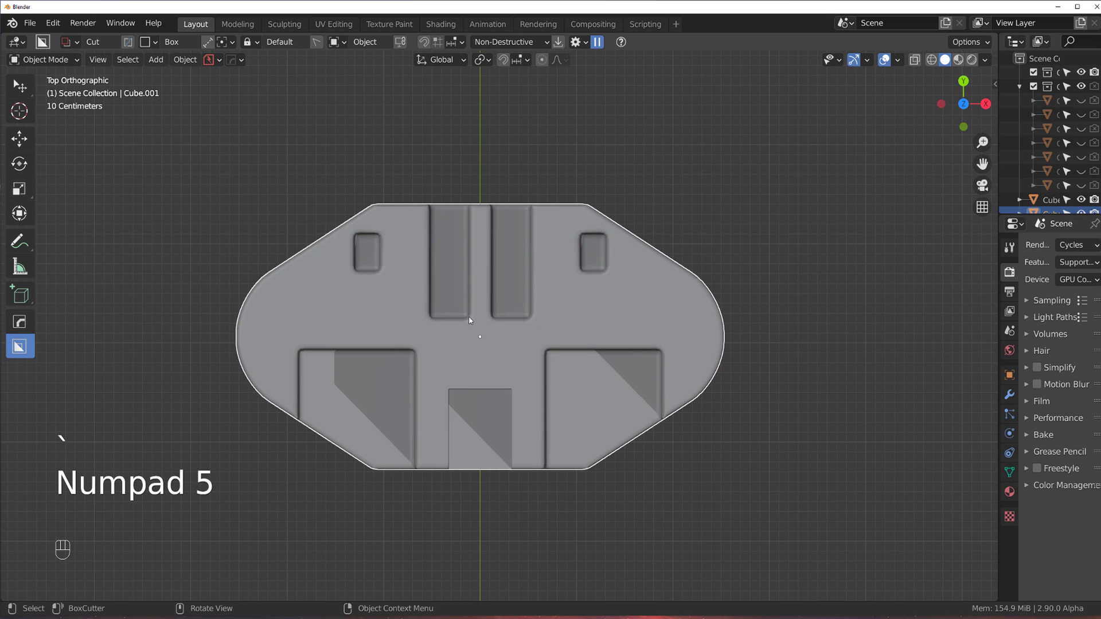
Dice the block along X into 28 segments with HOps Dice using the Knife Project method
{"action": "key", "text": "q"}
{"action": "mouse_move", "coordinate": [484, 371]}
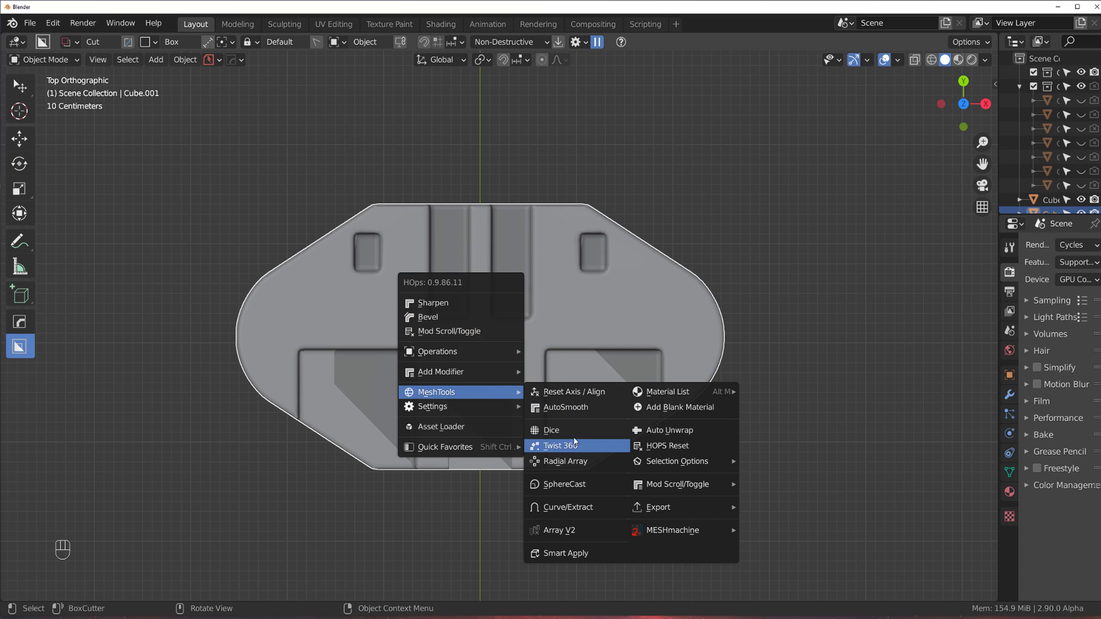
{"action": "left_click", "coordinate": [574, 441]}
{"action": "scroll", "coordinate": [573, 433], "scroll_direction": "up", "scroll_amount": 20}
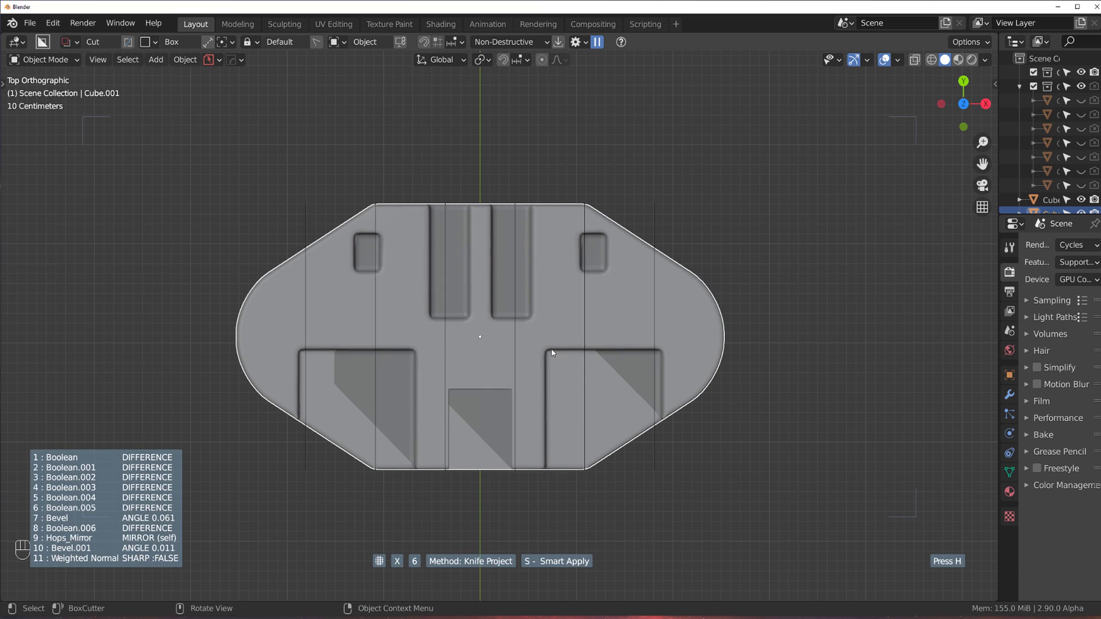
{"action": "left_click", "coordinate": [607, 361]}
{"action": "scroll", "coordinate": [561, 273], "scroll_direction": "up", "scroll_amount": 3}
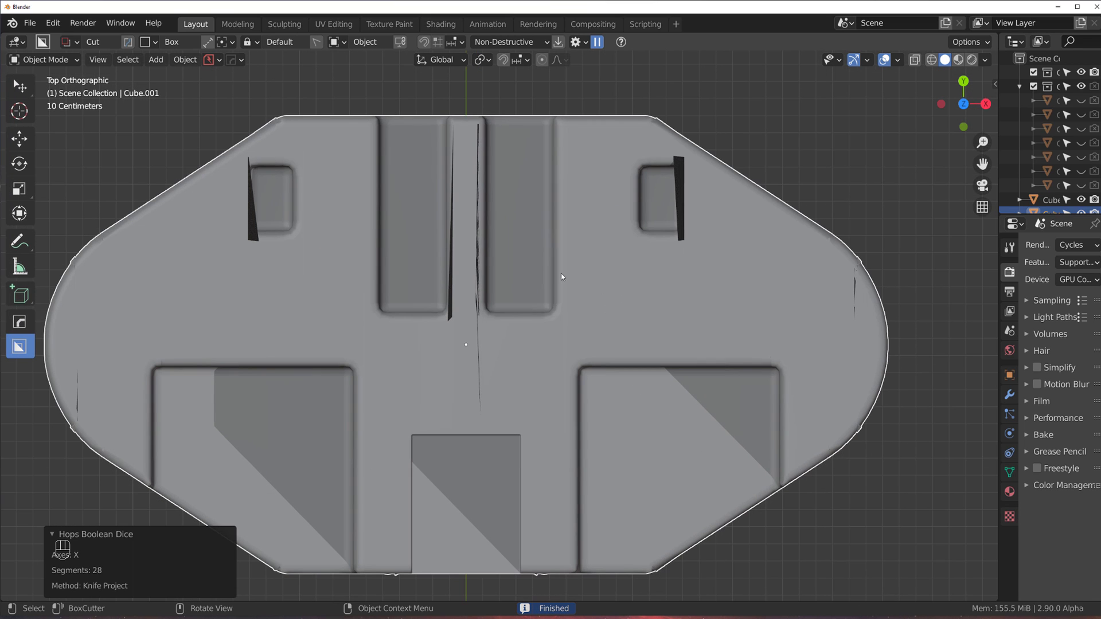
Reduce the widths of Bevel.001 and Bevel on the diced block with the HOps bevel adjustment
{"action": "key", "text": "q"}
{"action": "left_click", "coordinate": [556, 200]}
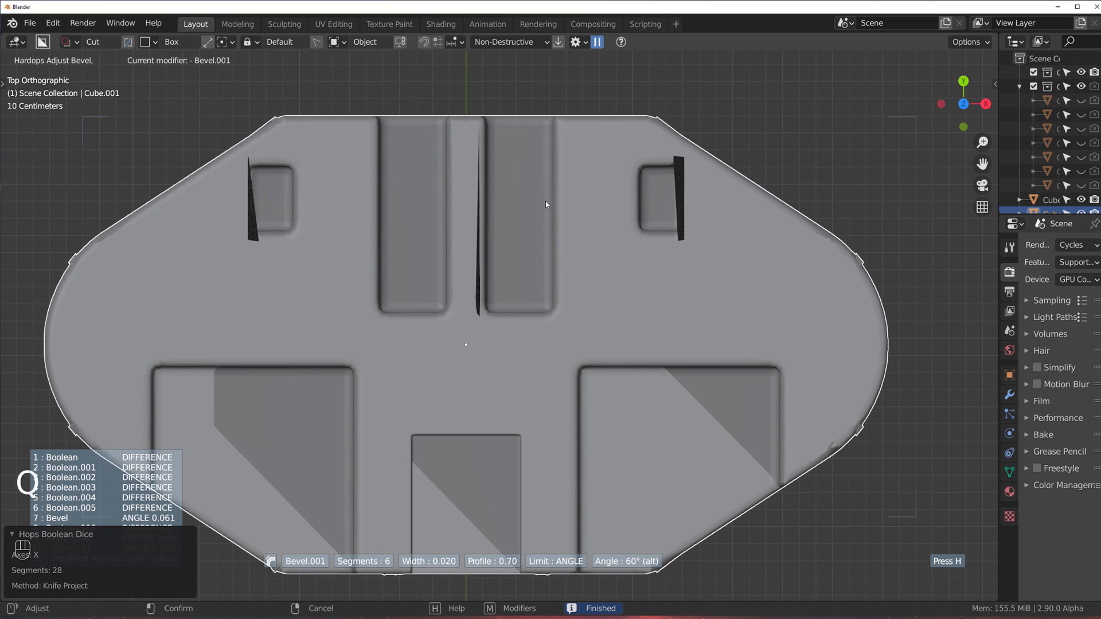
{"action": "key", "text": "Escape"}
{"action": "key", "text": "q"}
{"action": "left_click", "coordinate": [625, 246]}
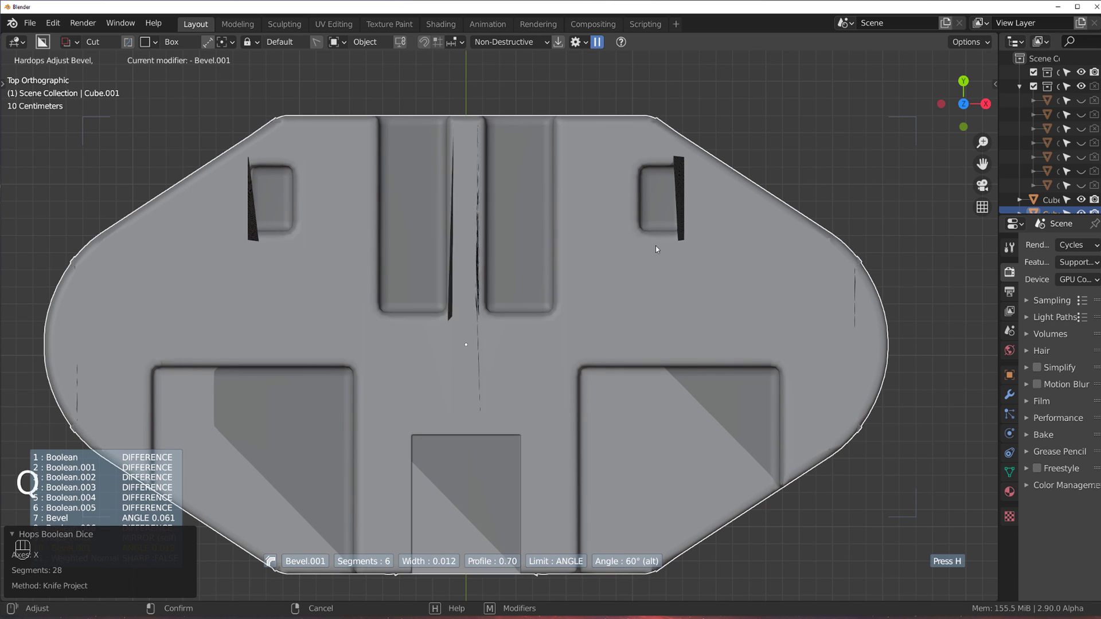
{"action": "scroll", "coordinate": [656, 245], "scroll_direction": "down", "scroll_amount": 1, "text": "ctrl"}
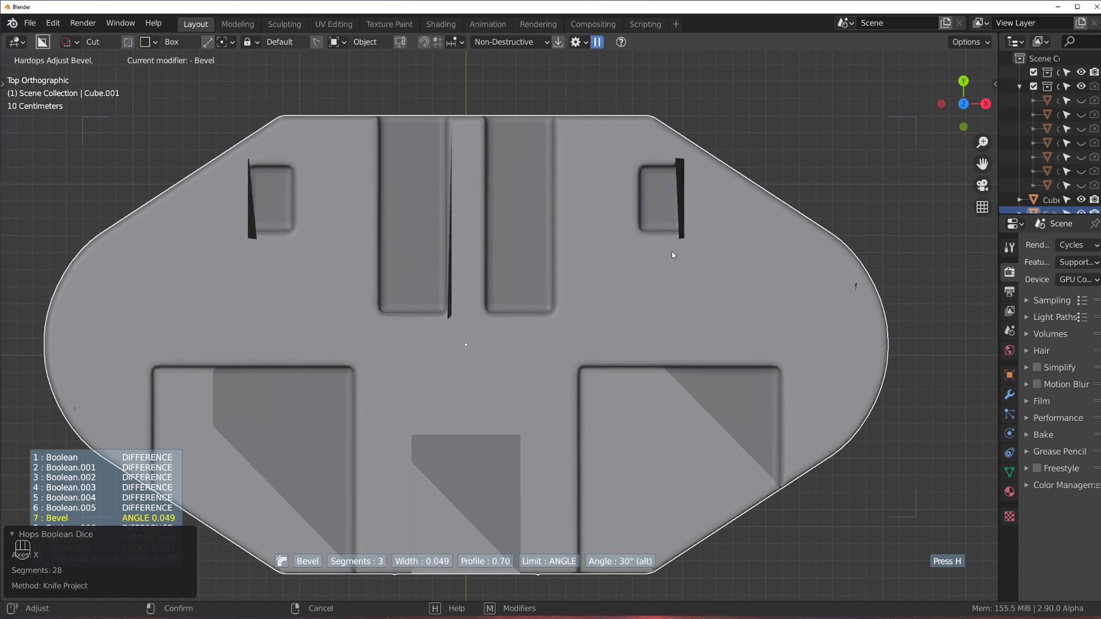
{"action": "left_click", "coordinate": [679, 254]}
Examine the diced edge strips on the block's base mesh in Edit Mode from the top view
{"action": "middle_click_drag", "start_coordinate": [679, 254], "coordinate": [562, 257]}
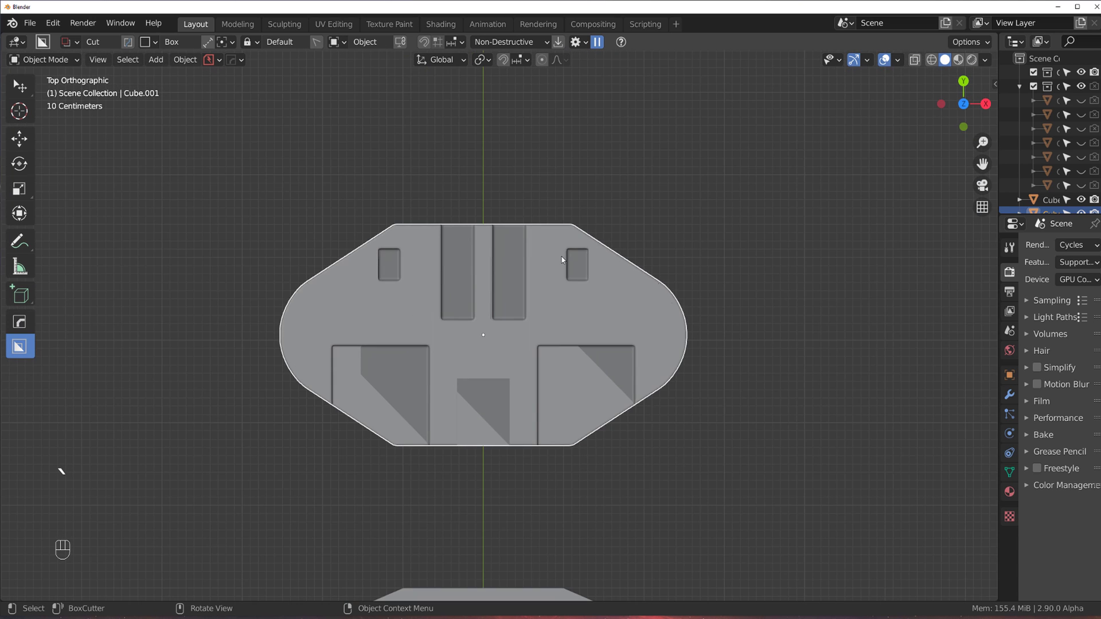
{"action": "scroll", "coordinate": [562, 256], "scroll_direction": "up", "scroll_amount": 2}
{"action": "key", "text": "Tab"}
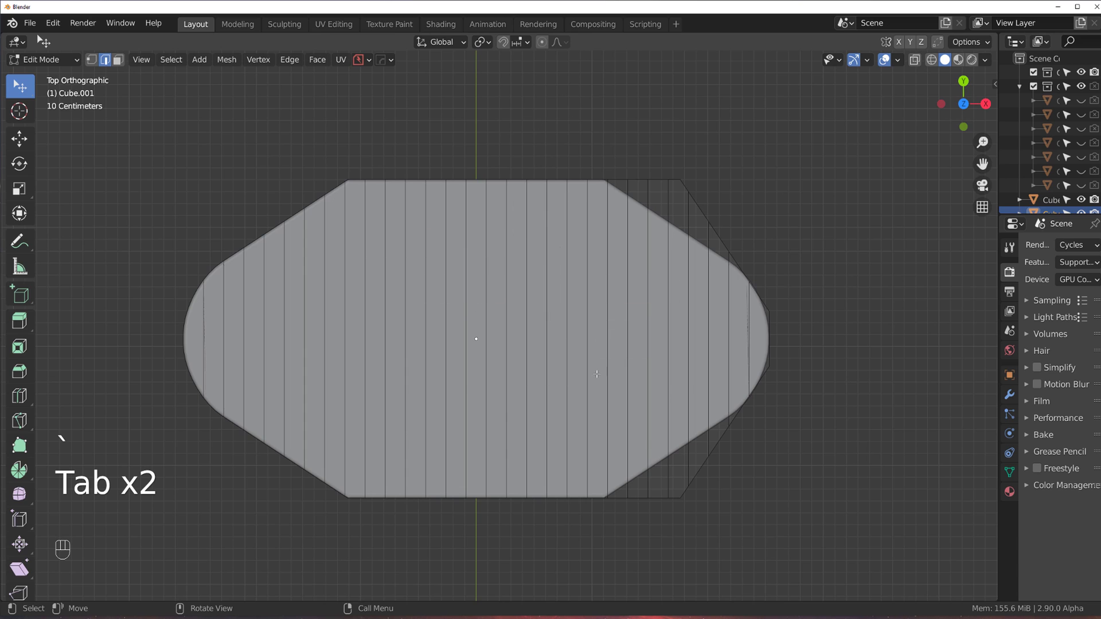
{"action": "key", "text": "Tab"}
{"action": "key", "text": "Tab"}
{"action": "key", "text": "Tab"}
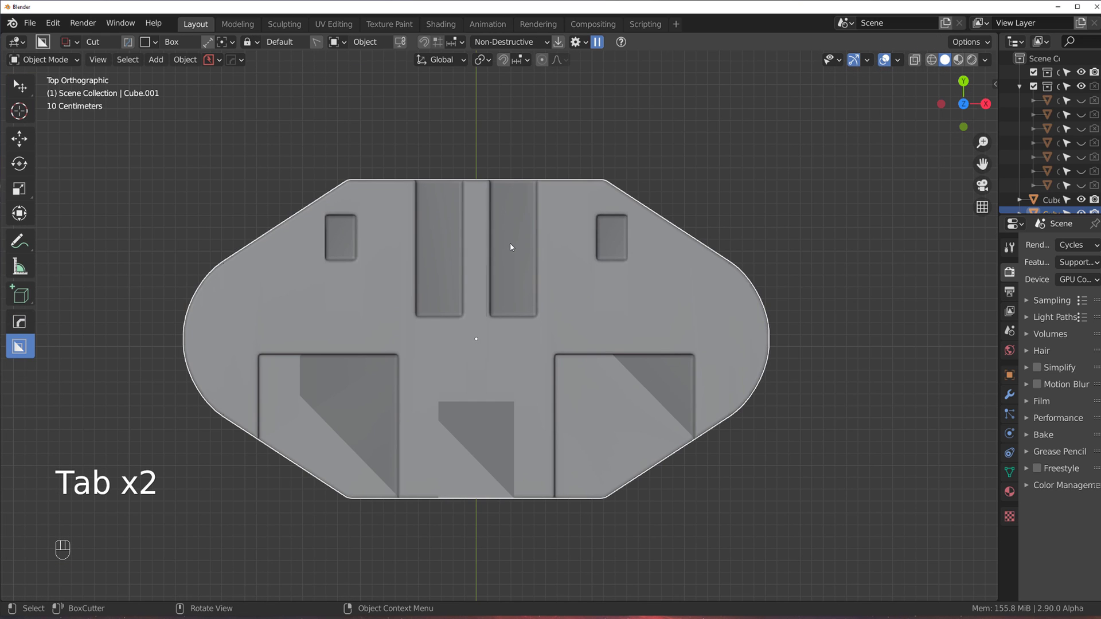
Add a Lattice modifier with its own lattice cage around the diced block using HOps
{"action": "scroll", "coordinate": [512, 246], "scroll_direction": "down", "scroll_amount": 2}
{"action": "key", "text": "q"}
{"action": "mouse_move", "coordinate": [512, 248]}
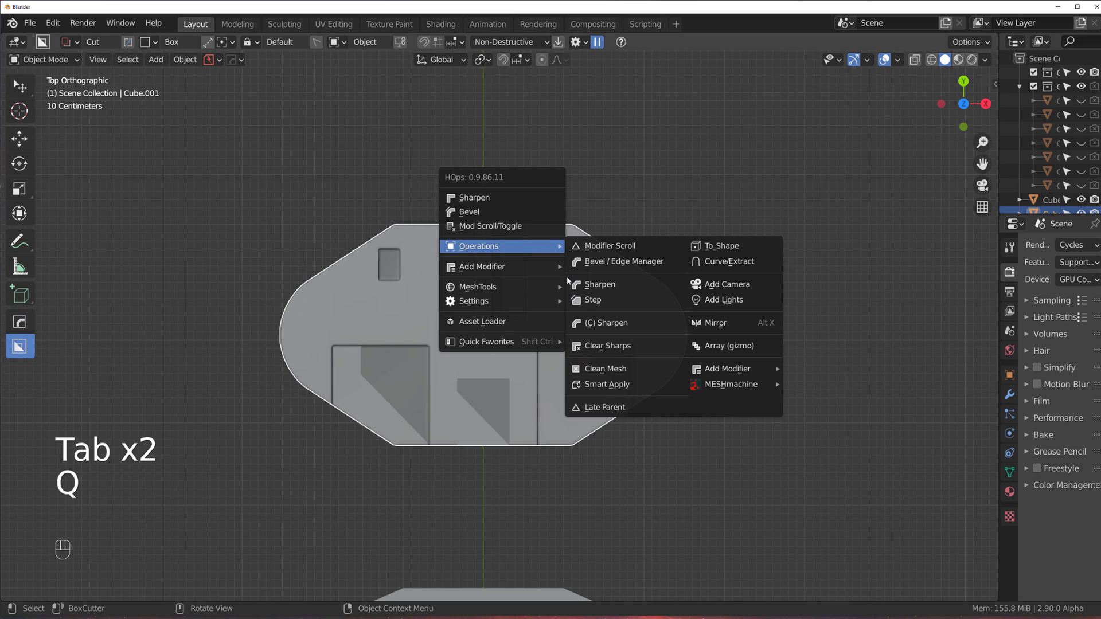
{"action": "mouse_move", "coordinate": [518, 269]}
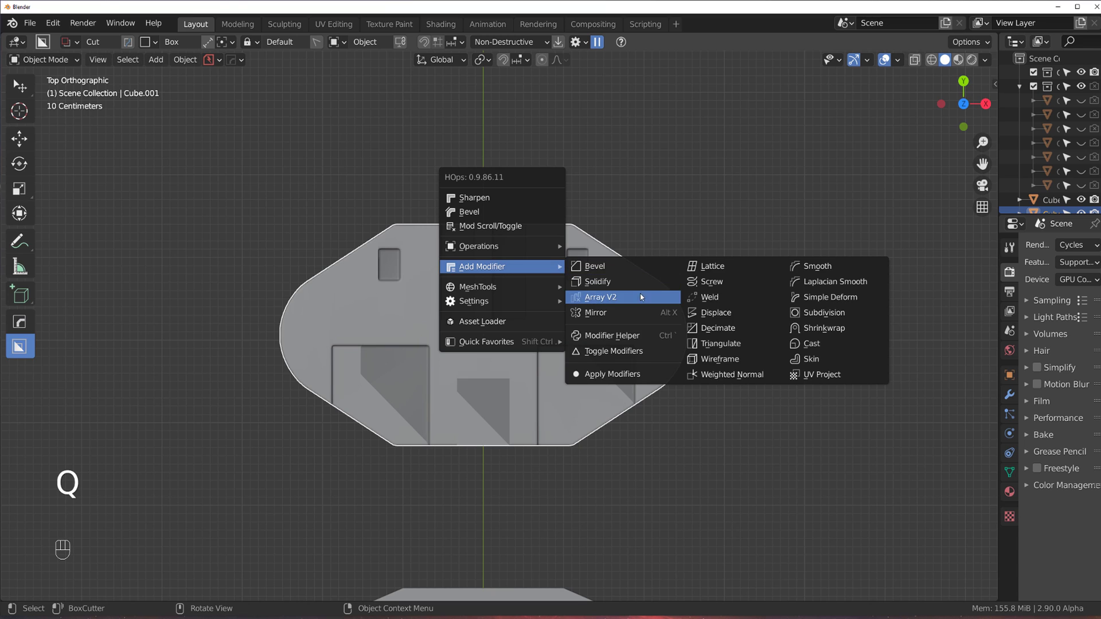
{"action": "left_click", "coordinate": [710, 266]}
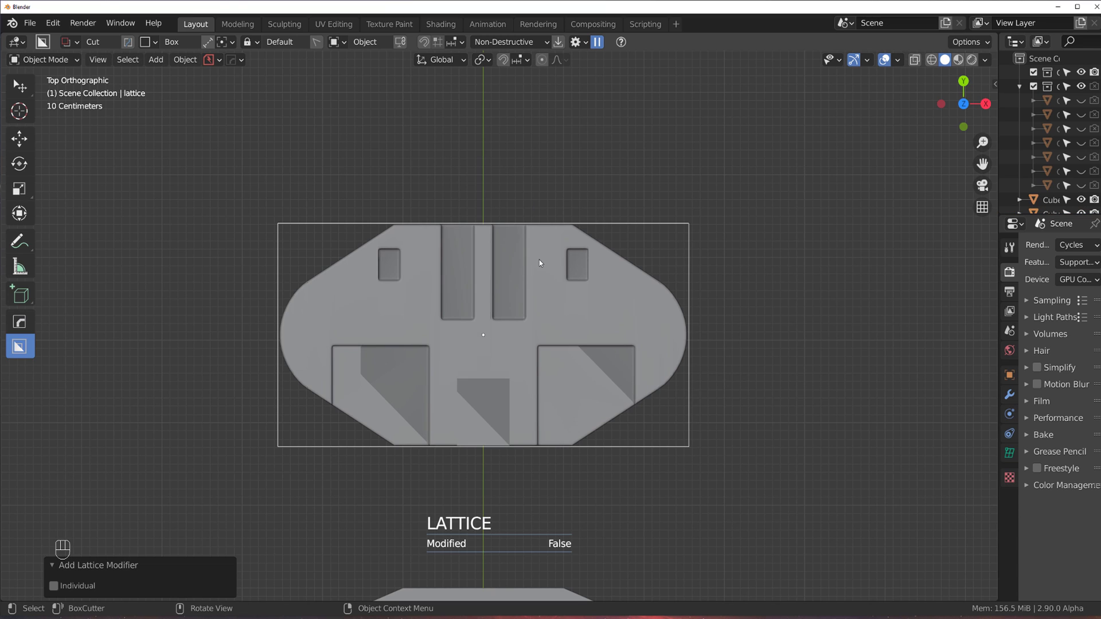
Try denser lattice divisions along Y and along X, and undo them
{"action": "key", "text": "q"}
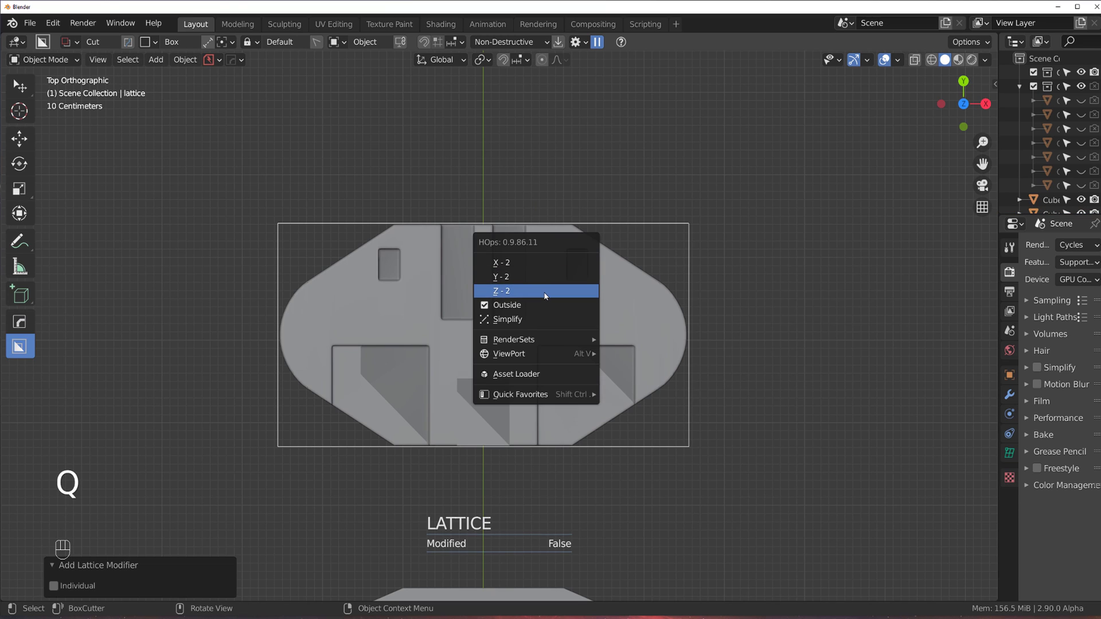
{"action": "left_click", "coordinate": [541, 277]}
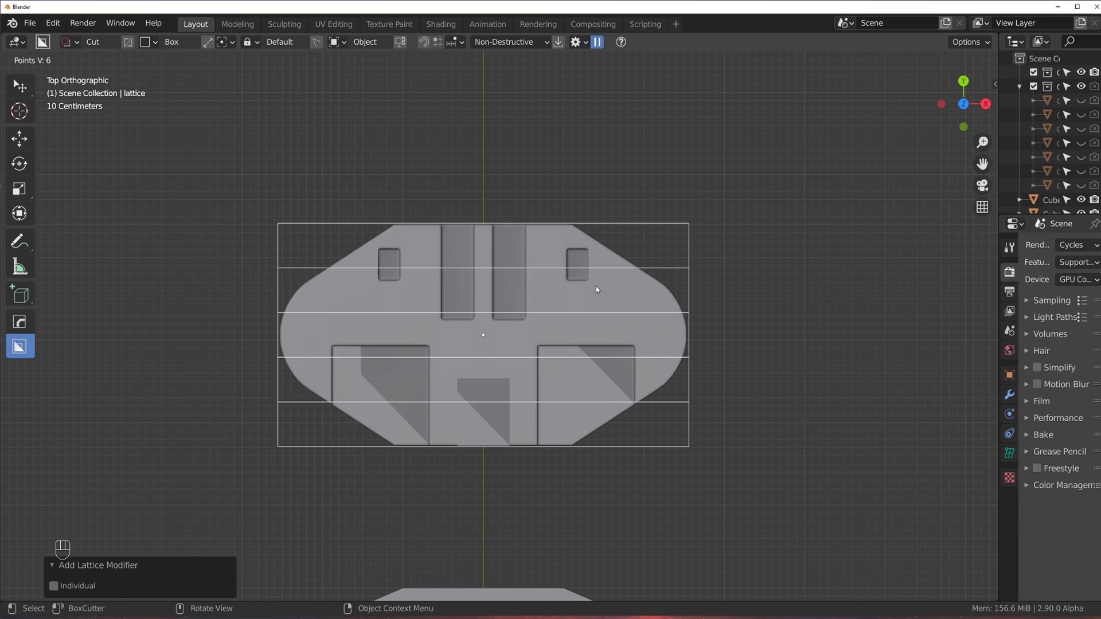
{"action": "key", "text": "q"}
{"action": "left_click", "coordinate": [581, 267]}
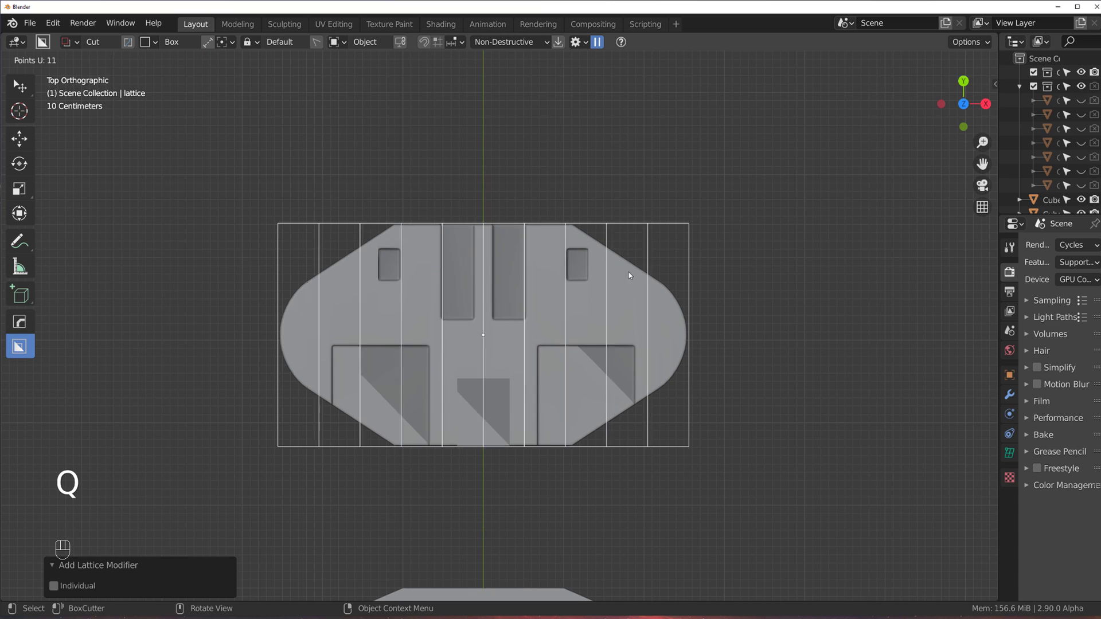
{"action": "left_click", "coordinate": [744, 284]}
{"action": "key", "text": "Tab"}
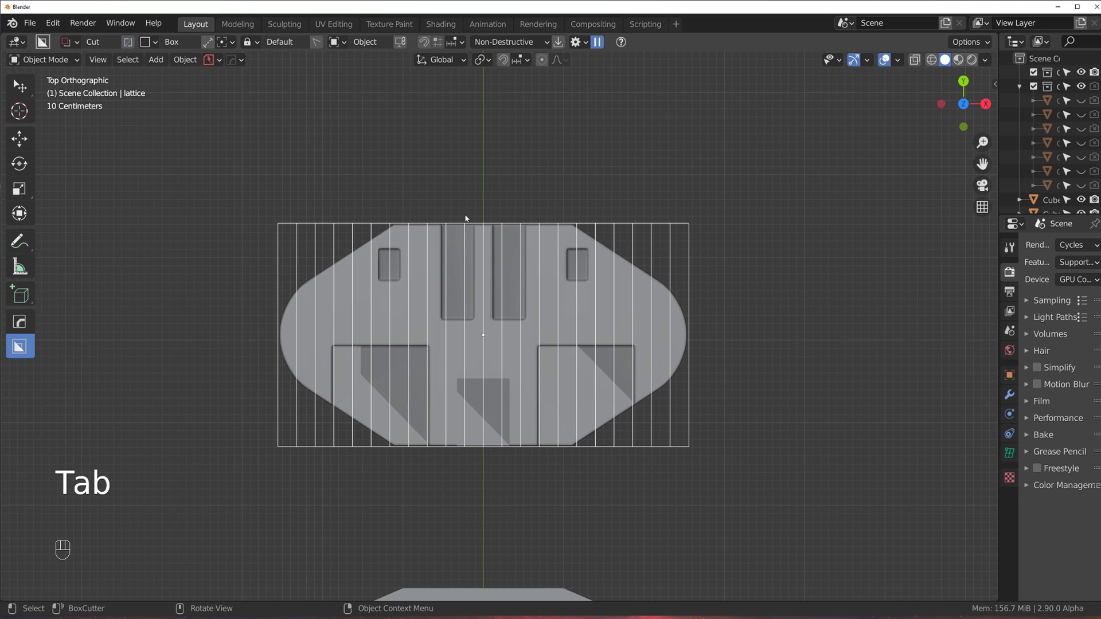
{"action": "key", "text": "ctrl+z"}
Set the lattice resolution along X to 10 points
{"action": "key", "text": "q"}
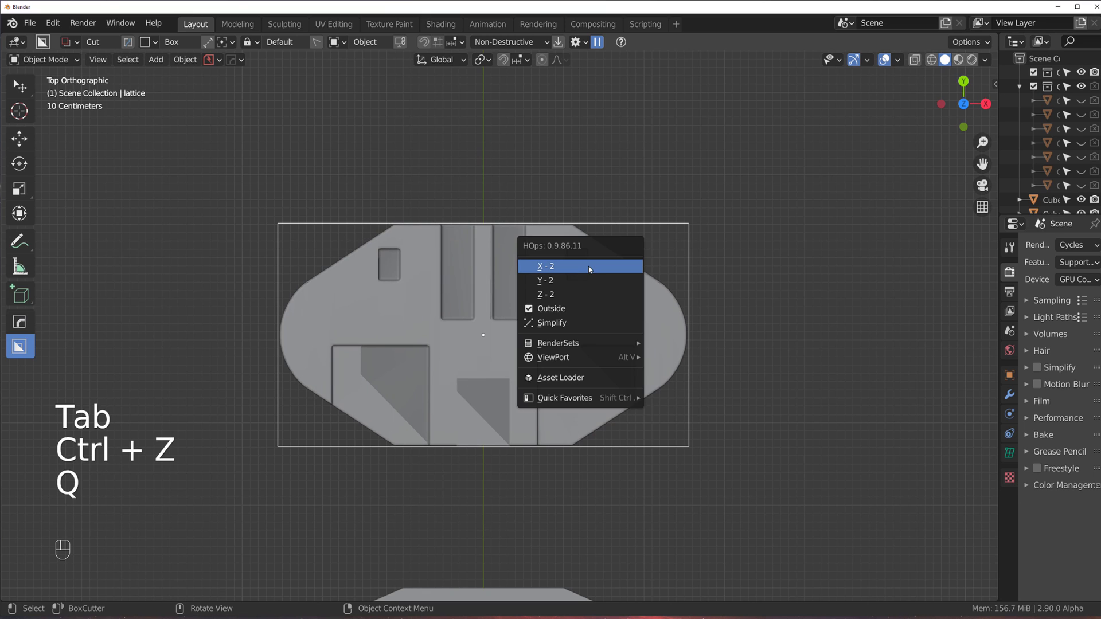
{"action": "left_click", "coordinate": [593, 271]}
{"action": "left_click", "coordinate": [504, 246]}
Move the five central lattice points on the block's slotted edge outward 0.7387 m along Y
{"action": "key", "text": "Tab"}
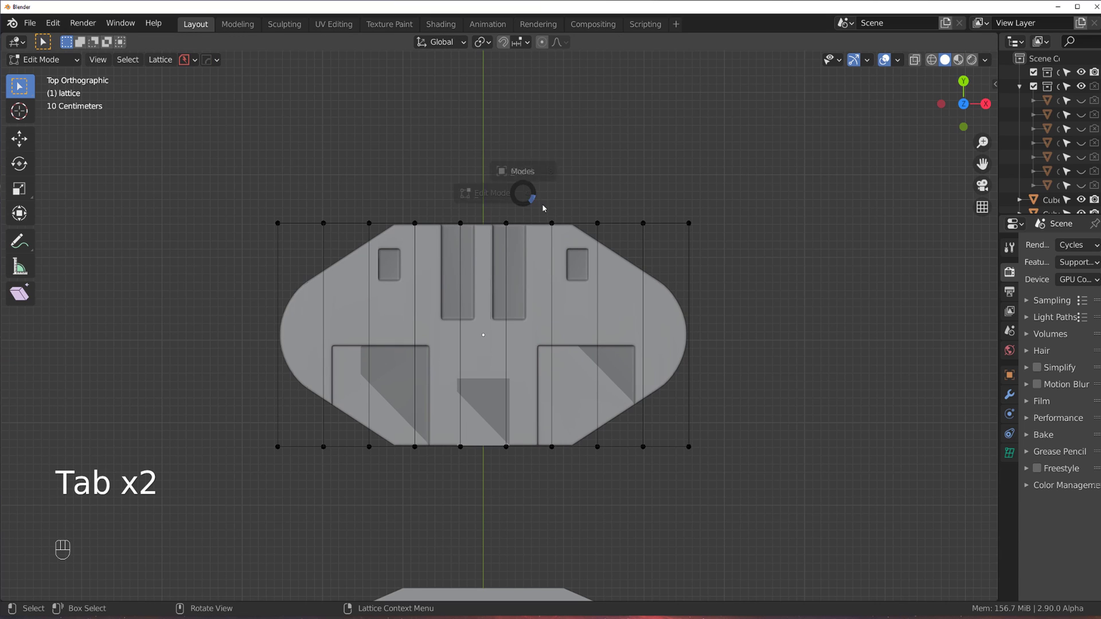
{"action": "key", "text": "b"}
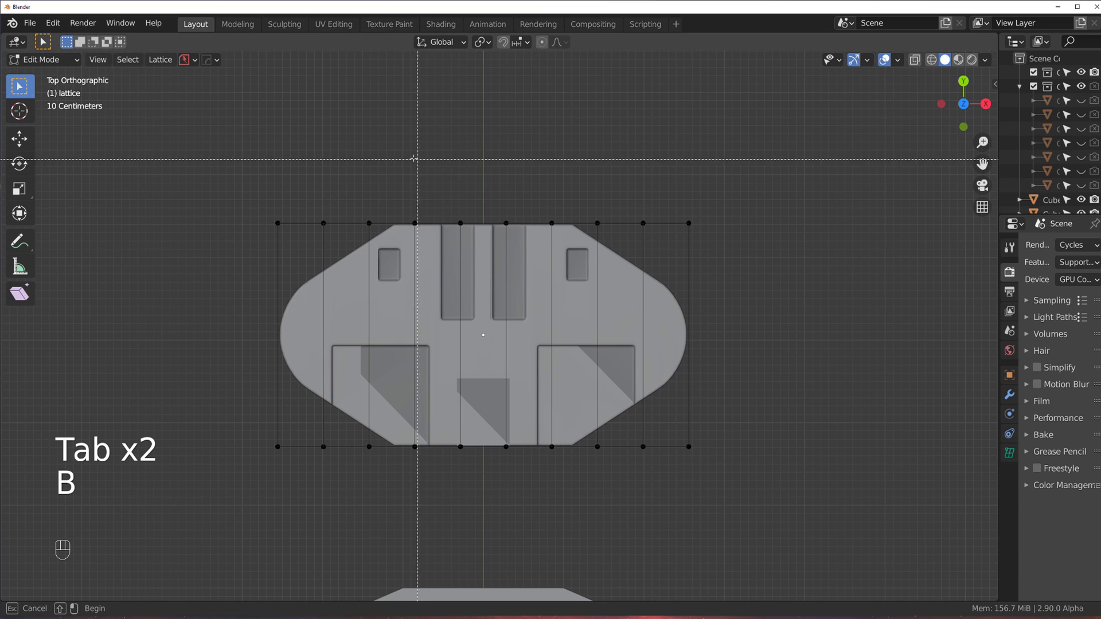
{"action": "left_click_drag", "start_coordinate": [410, 157], "coordinate": [607, 284]}
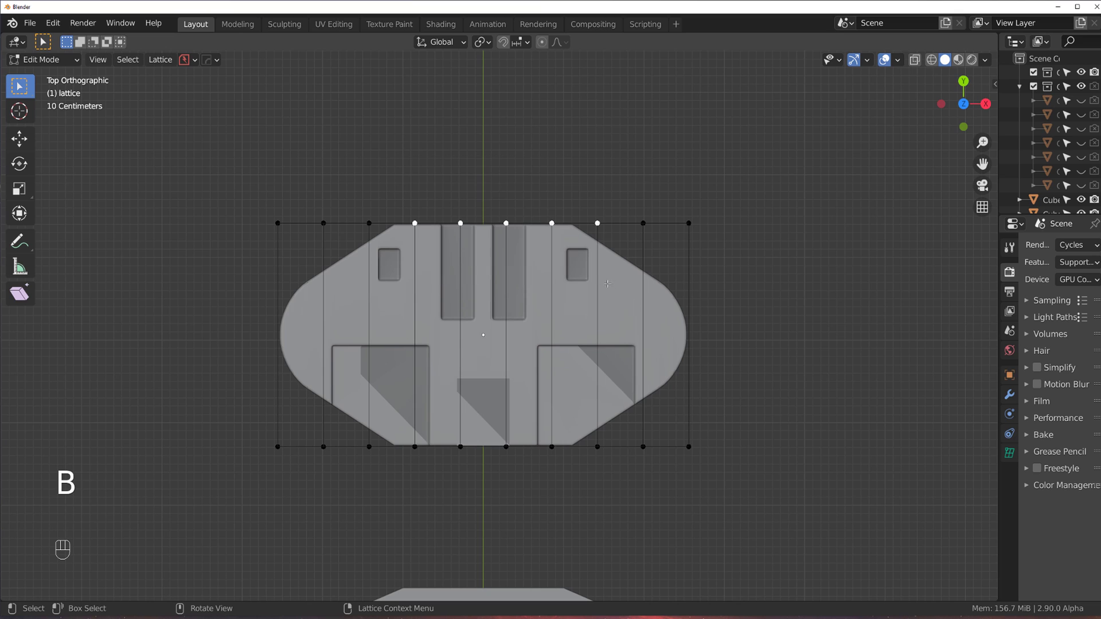
{"action": "key", "text": "g"}
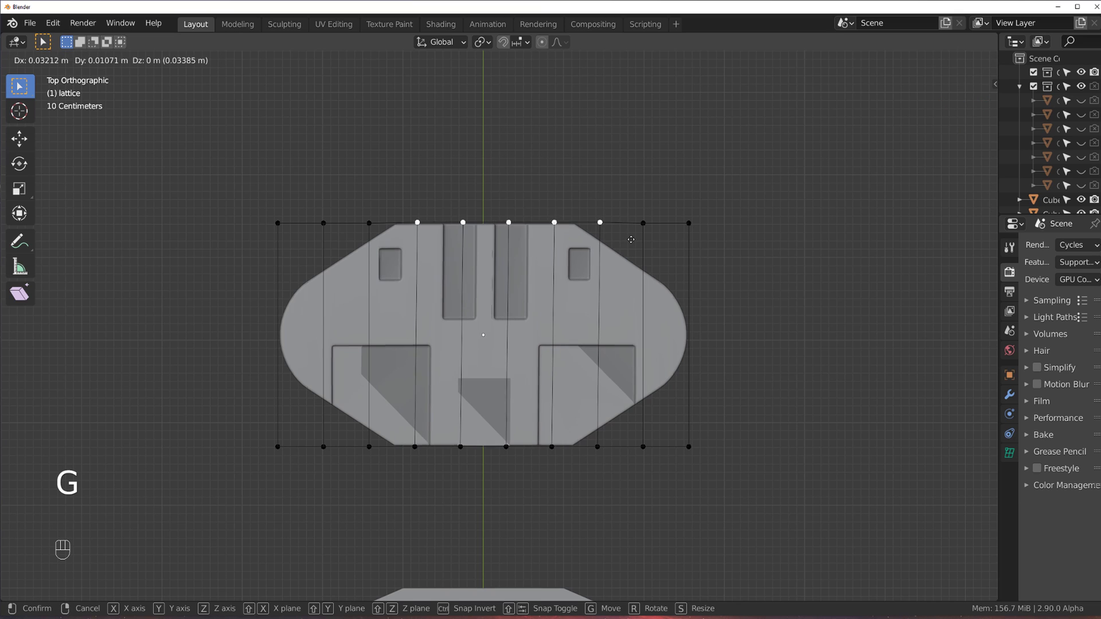
{"action": "key", "text": "y"}
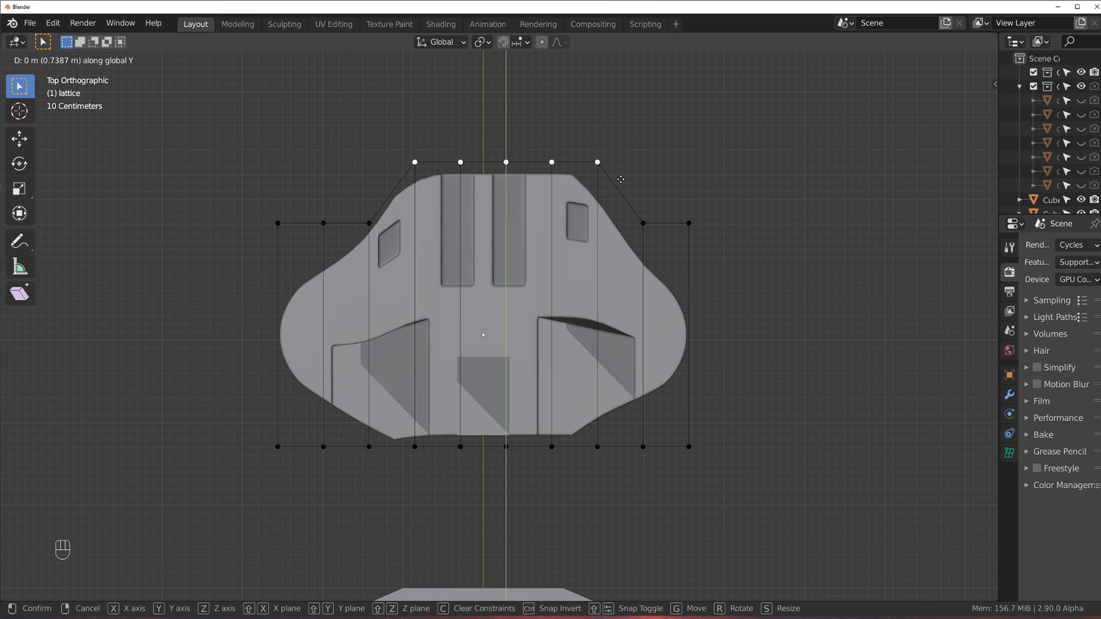
{"action": "left_click", "coordinate": [621, 179]}
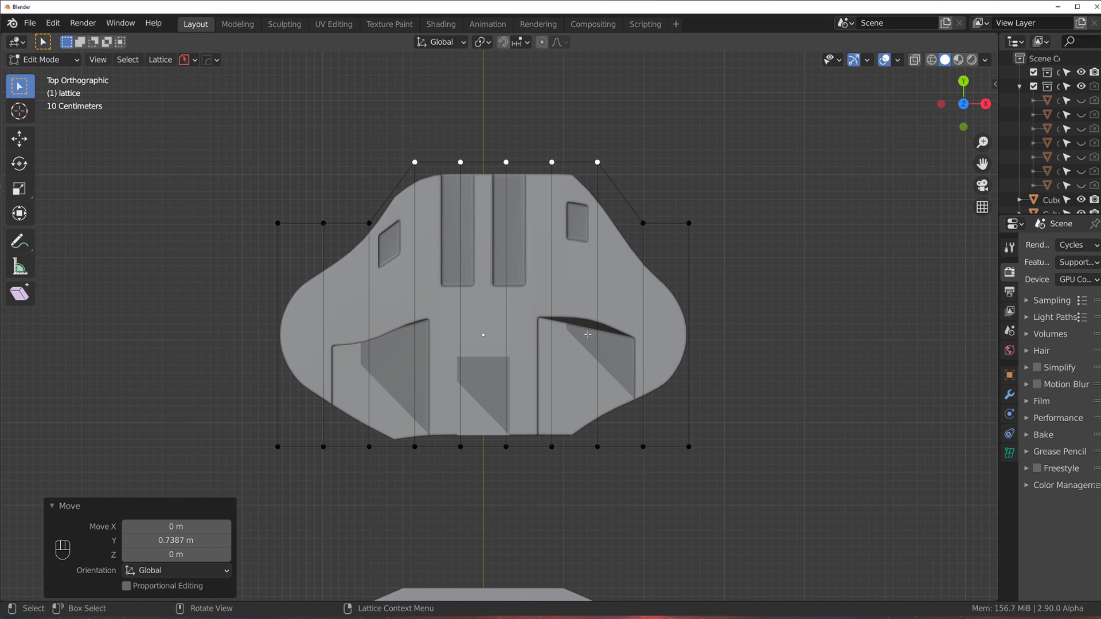
Pull the two pairs of lattice points on either side of the middle notch outward along negative Y
{"action": "left_click", "coordinate": [423, 450], "text": "shift"}
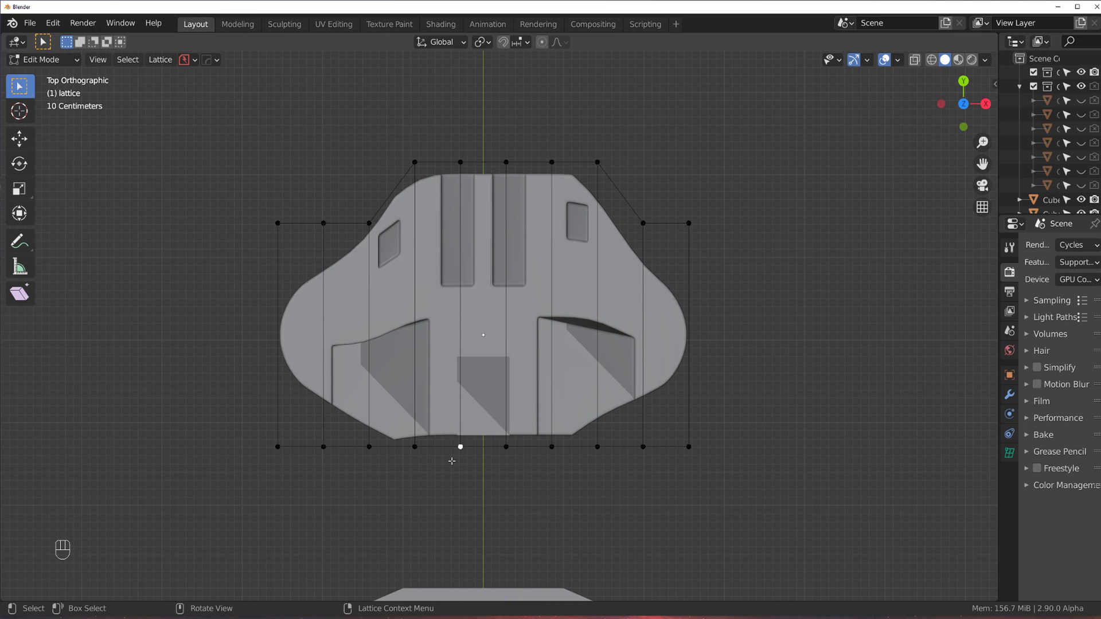
{"action": "key", "text": "b"}
{"action": "left_click_drag", "start_coordinate": [395, 438], "coordinate": [479, 492]}
{"action": "key", "text": "b"}
{"action": "left_click_drag", "start_coordinate": [533, 418], "coordinate": [601, 498]}
{"action": "key", "text": "g"}
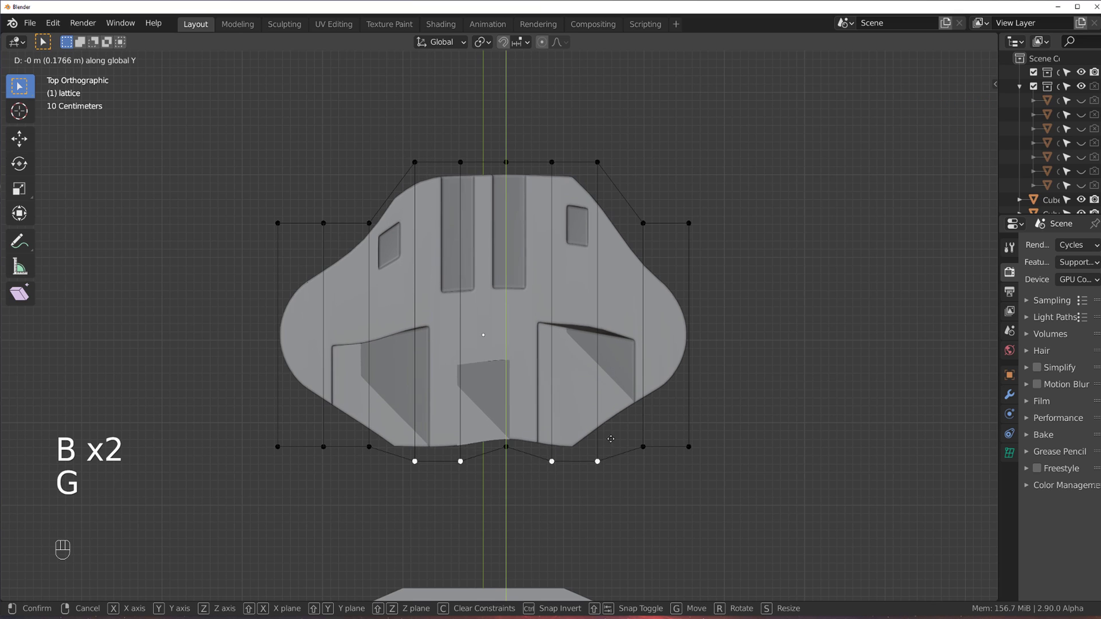
{"action": "left_click", "coordinate": [552, 377]}
{"action": "key", "text": "Tab"}
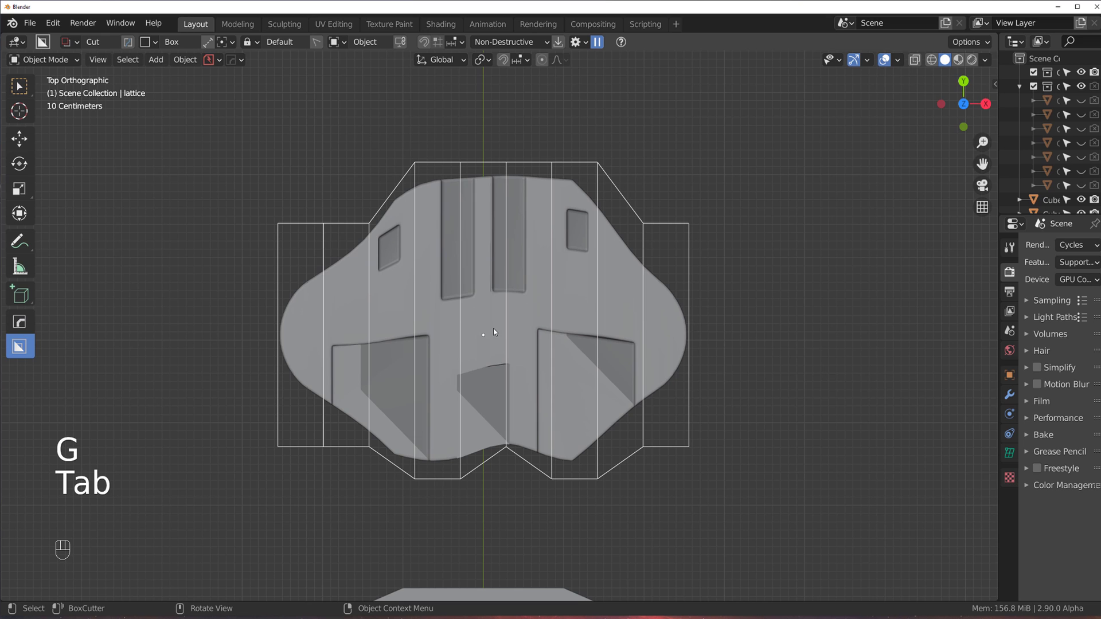
Hide the lattice and inspect the deformed block's cuts and bevels from several angles
{"action": "key", "text": "g"}
{"action": "right_click", "coordinate": [525, 335]}
{"action": "key", "text": "h"}
{"action": "middle_click_drag", "start_coordinate": [548, 326], "coordinate": [538, 270]}
{"action": "scroll", "coordinate": [648, 275], "scroll_direction": "up", "scroll_amount": 4}
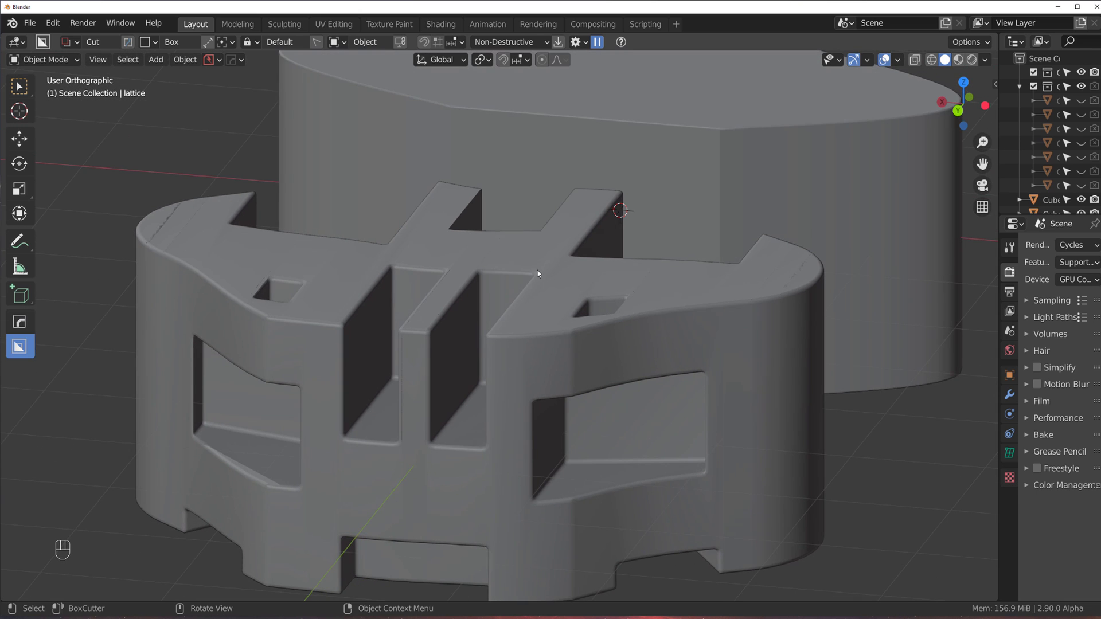
{"action": "middle_click_drag", "start_coordinate": [566, 361], "coordinate": [518, 336]}
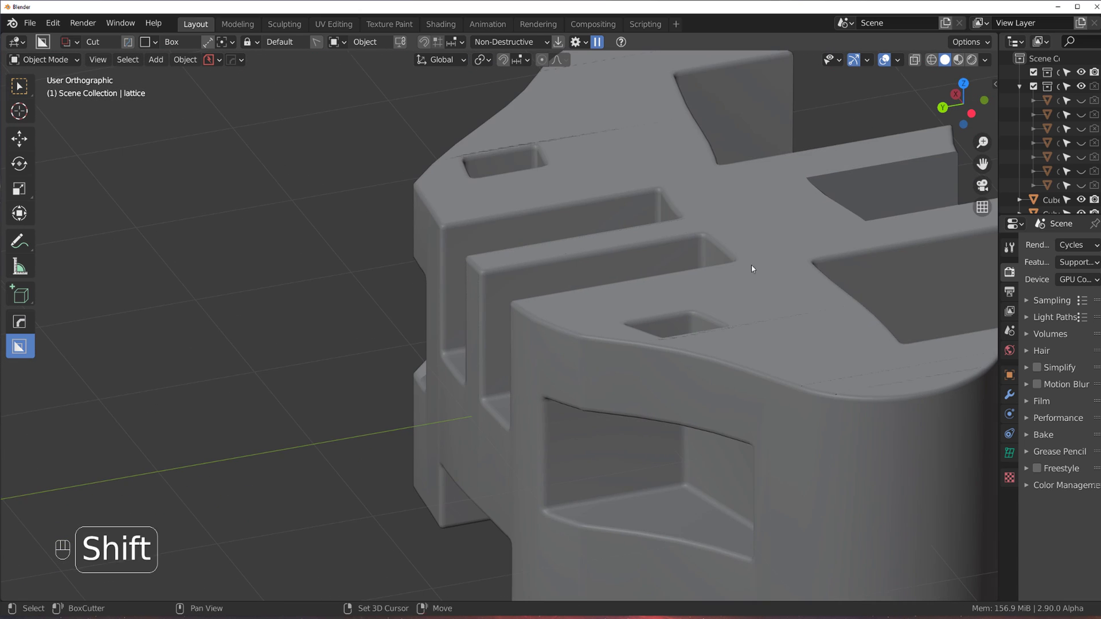
{"action": "scroll", "coordinate": [752, 266], "scroll_direction": "up", "scroll_amount": 3}
{"action": "middle_click_drag", "start_coordinate": [752, 265], "coordinate": [552, 290]}
{"action": "key", "text": "KP_5"}
Select the deformed block and add a Weighted Normal modifier with Keep Sharp through HOps Sharpen
{"action": "key", "text": "q"}
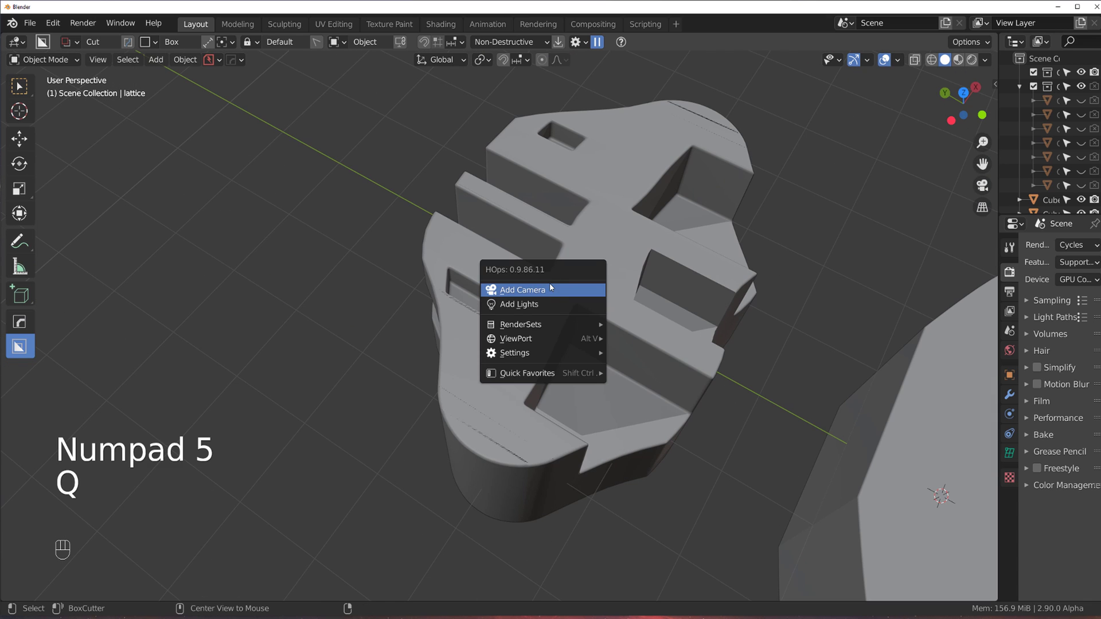
{"action": "left_click", "coordinate": [550, 283]}
{"action": "key", "text": "q"}
{"action": "left_click", "coordinate": [553, 271], "text": "alt"}
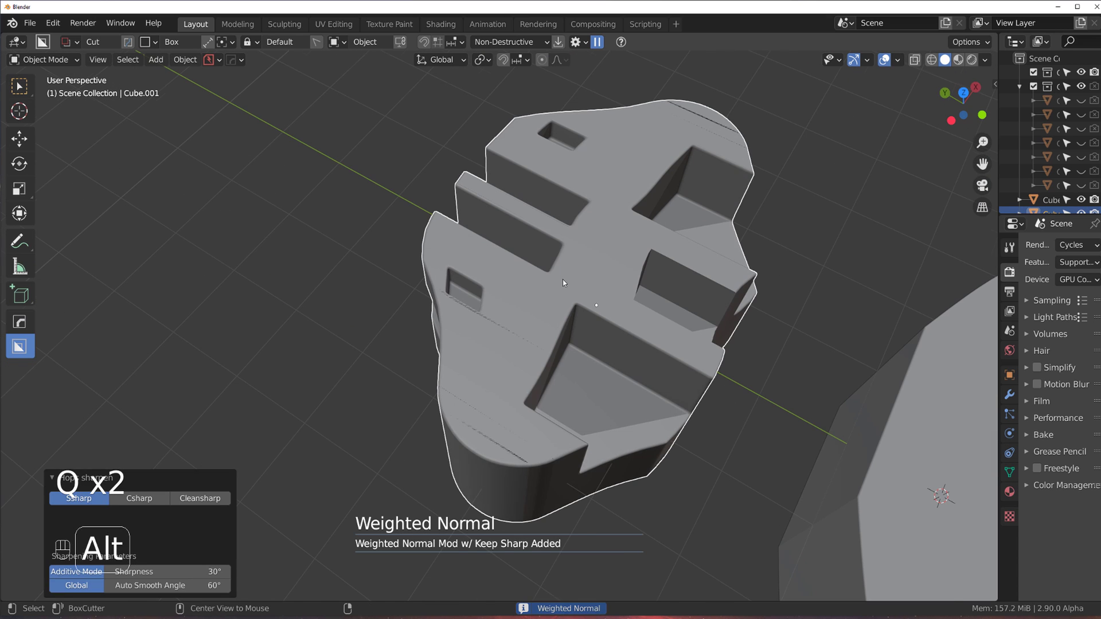
{"action": "scroll", "coordinate": [562, 280], "scroll_direction": "up", "scroll_amount": 2}
Readjust the deformed block's bevel with the HOps bevel adjustment
{"action": "key", "text": "Tab"}
{"action": "key", "text": "q"}
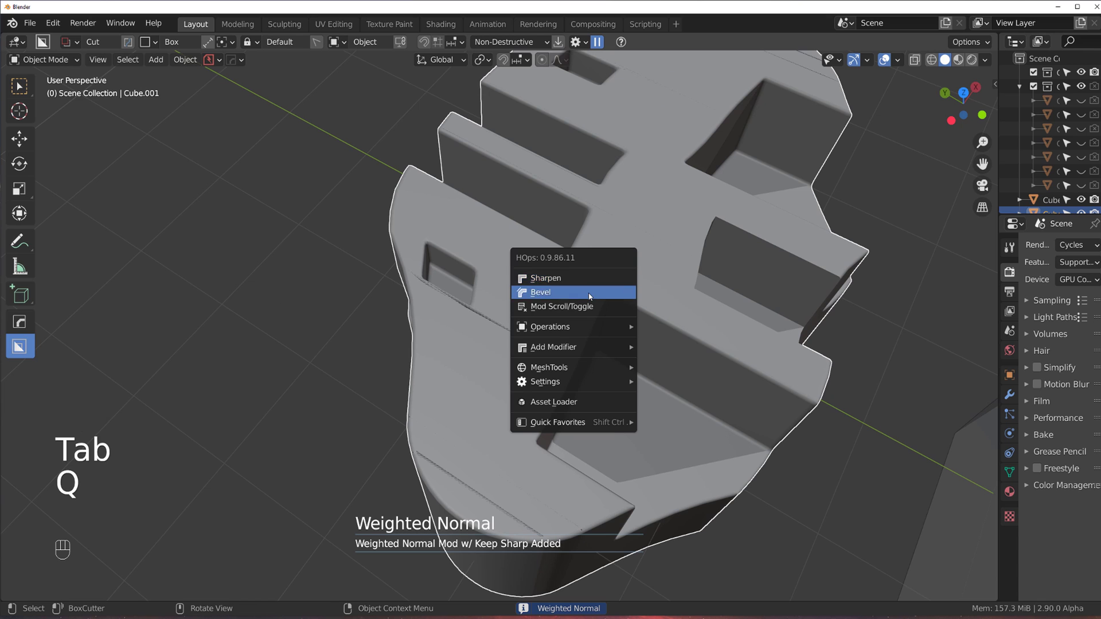
{"action": "left_click", "coordinate": [599, 294]}
{"action": "left_click", "coordinate": [600, 296]}
{"action": "scroll", "coordinate": [599, 296], "scroll_direction": "down", "scroll_amount": 3}
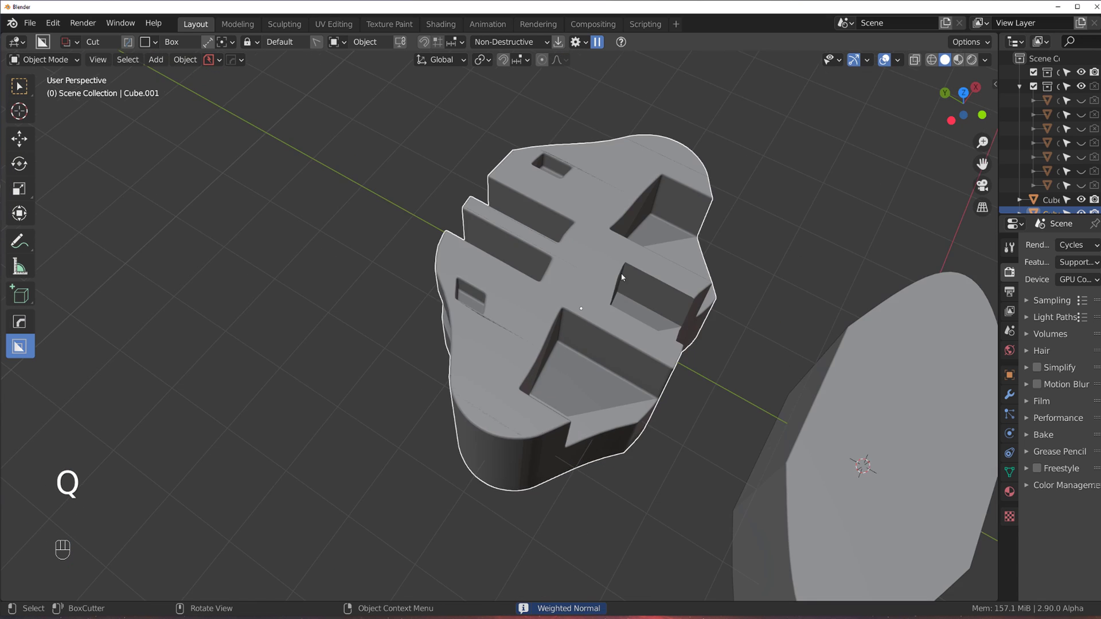
Scroll through the block's booleans with HOps Bool Scroll and select the Cutter object of the large open corner pocket
{"action": "middle_click_drag", "start_coordinate": [599, 296], "coordinate": [515, 289]}
{"action": "key", "text": "q"}
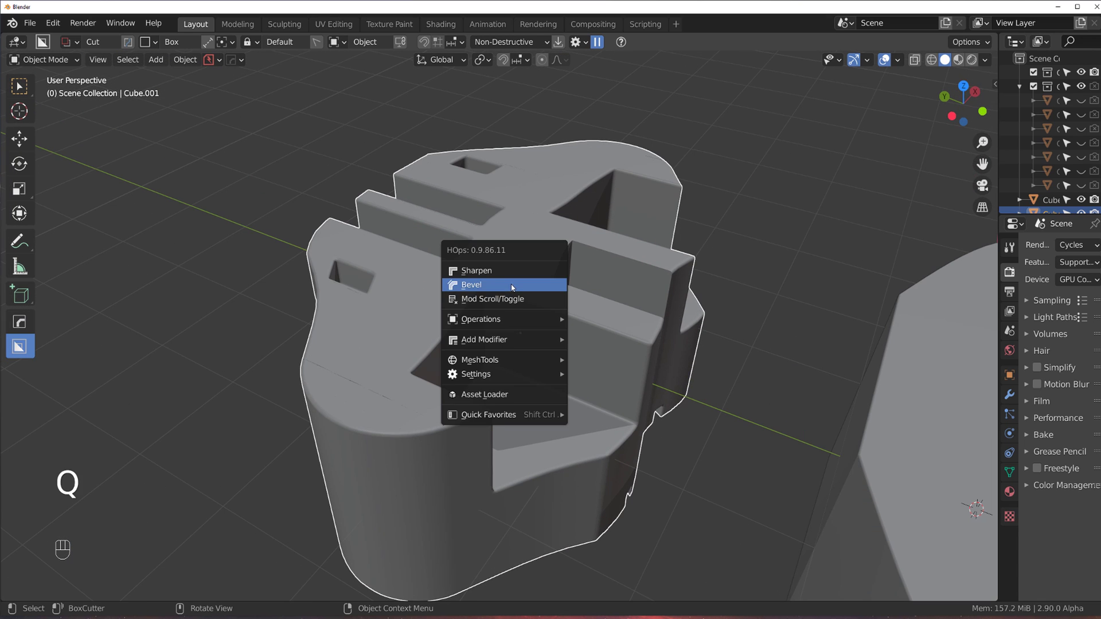
{"action": "left_click", "coordinate": [512, 298]}
{"action": "scroll", "coordinate": [539, 294], "scroll_direction": "up", "scroll_amount": 1}
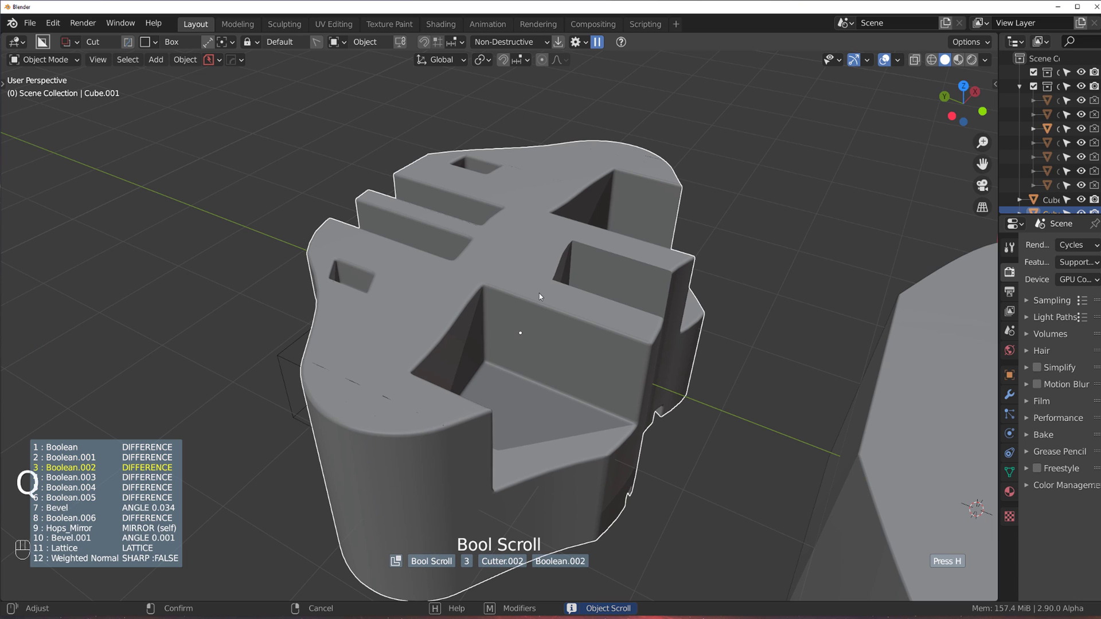
{"action": "scroll", "coordinate": [539, 293], "scroll_direction": "up", "scroll_amount": 1}
{"action": "left_click", "coordinate": [539, 294]}
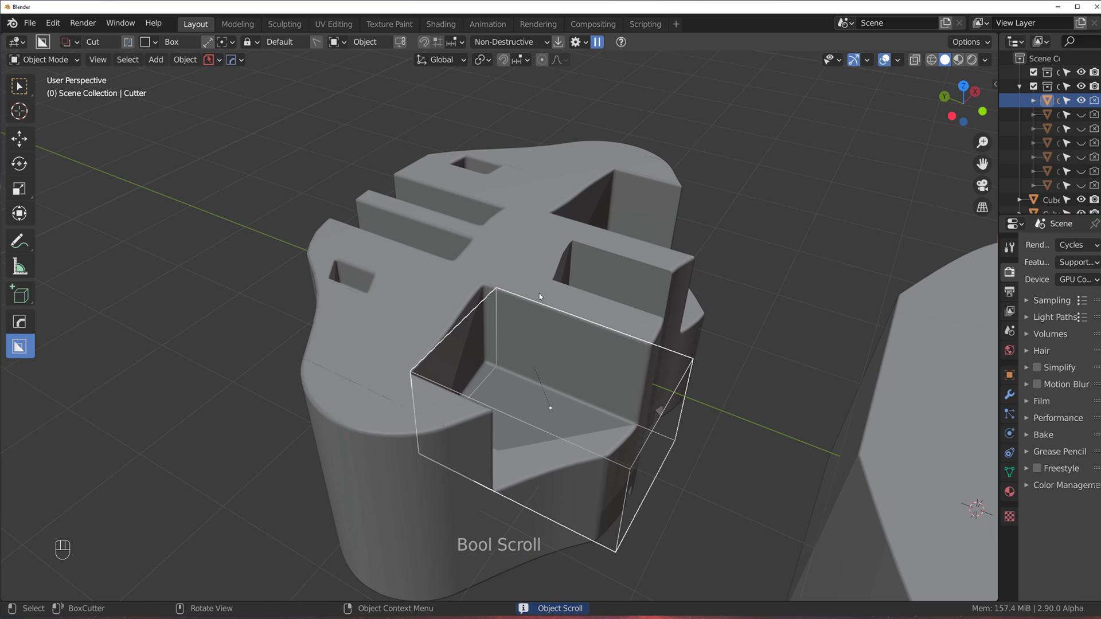
Move the corner pocket cutter to a new position on the deformed block
{"action": "key", "text": "g"}
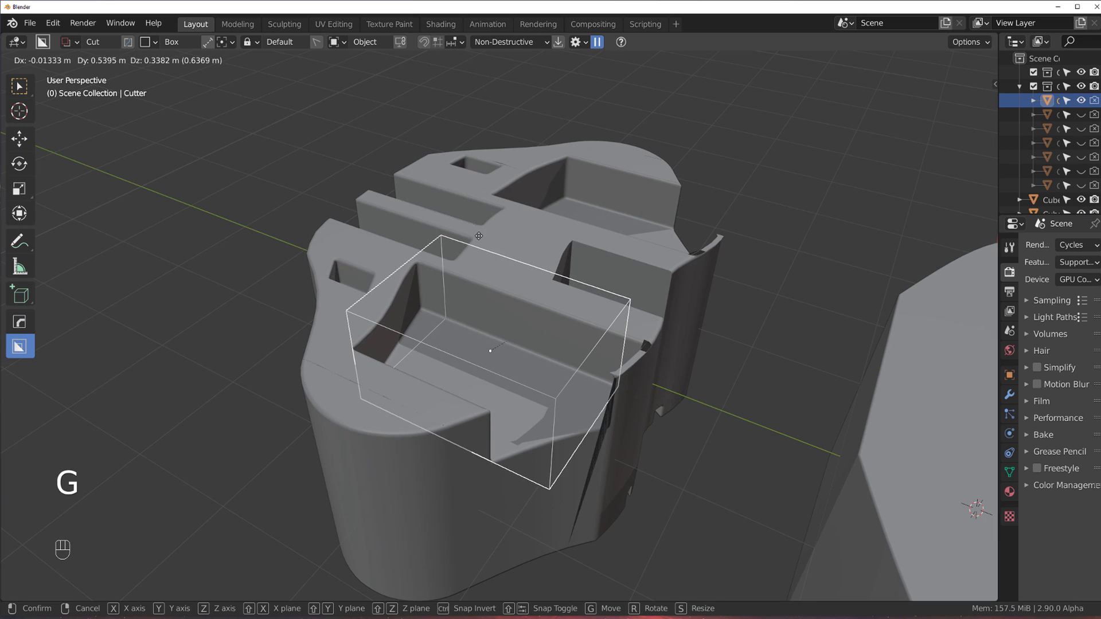
{"action": "left_click", "coordinate": [568, 316]}
{"action": "scroll", "coordinate": [568, 316], "scroll_direction": "down", "scroll_amount": 5}
{"action": "middle_click_drag", "start_coordinate": [569, 317], "coordinate": [420, 264], "text": "shift"}
{"action": "scroll", "coordinate": [457, 259], "scroll_direction": "up", "scroll_amount": 3}
{"action": "middle_click_drag", "start_coordinate": [237, 277], "coordinate": [543, 278]}
{"action": "scroll", "coordinate": [432, 307], "scroll_direction": "up", "scroll_amount": 5}
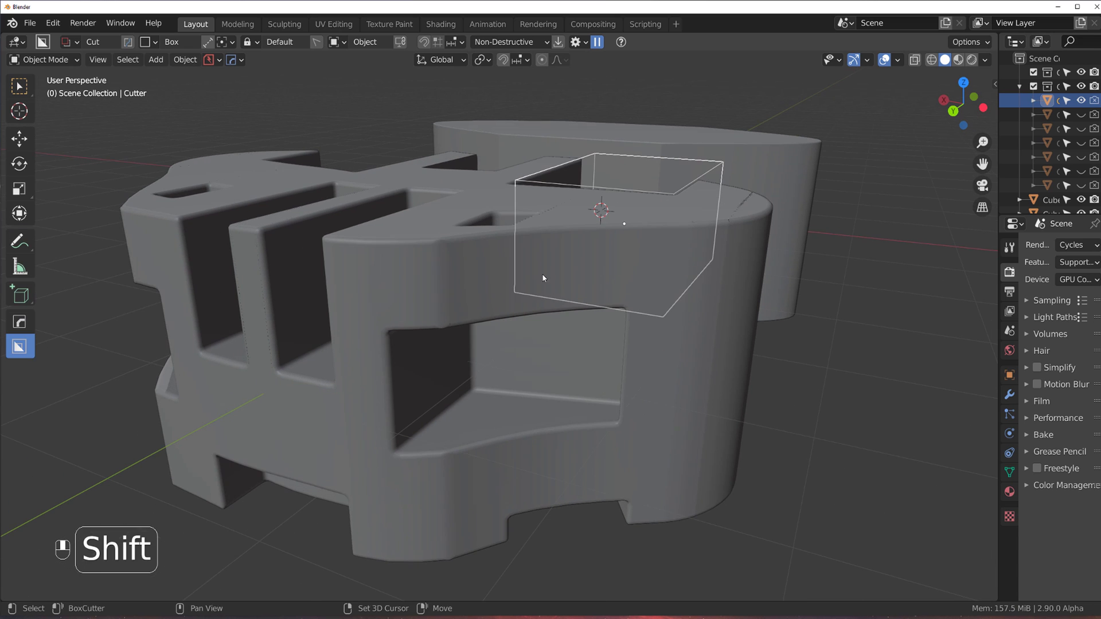
Inspect the deformed block and the neighbouring subdivided block from several angles to compare their surfaces
{"action": "scroll", "coordinate": [401, 291], "scroll_direction": "down", "scroll_amount": 2}
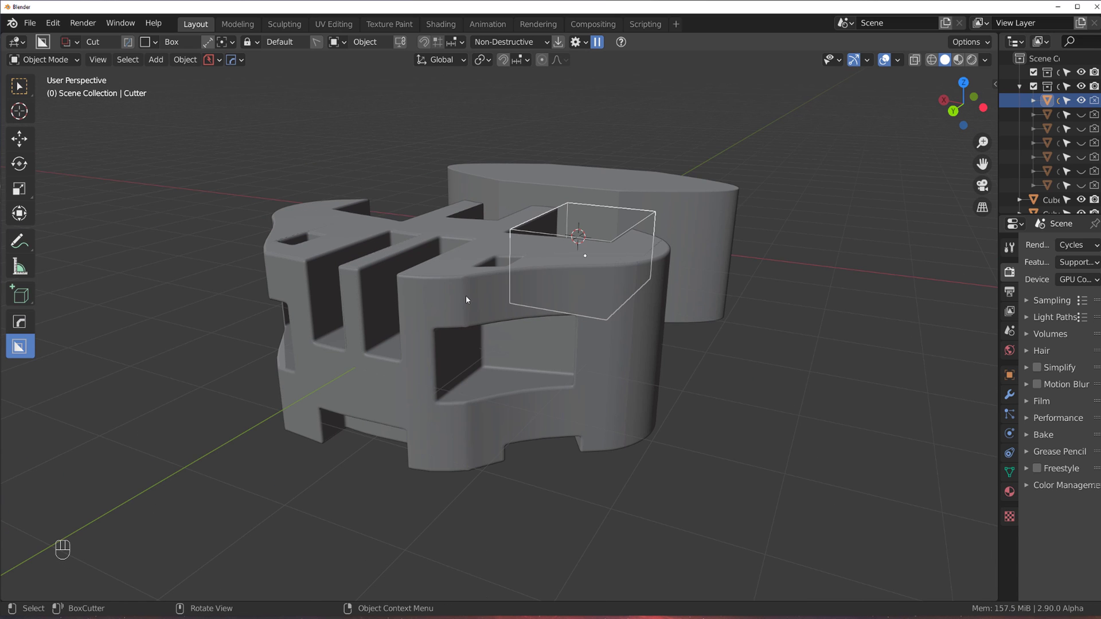
{"action": "scroll", "coordinate": [466, 299], "scroll_direction": "down", "scroll_amount": 2}
{"action": "mouse_move", "coordinate": [466, 299]}
{"action": "middle_mouse_down"}
{"action": "mouse_move", "coordinate": [421, 310]}
{"action": "mouse_move", "coordinate": [469, 301]}
{"action": "middle_mouse_up"}
{"action": "scroll", "coordinate": [436, 304], "scroll_direction": "up", "scroll_amount": 6}
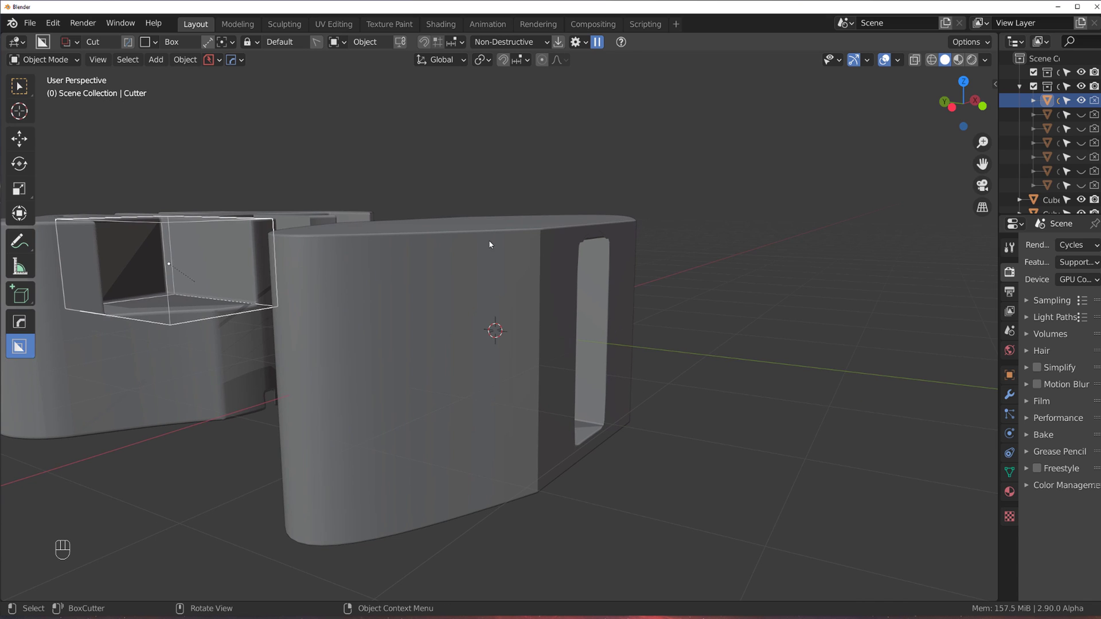
{"action": "middle_click_drag", "start_coordinate": [490, 245], "coordinate": [501, 265]}
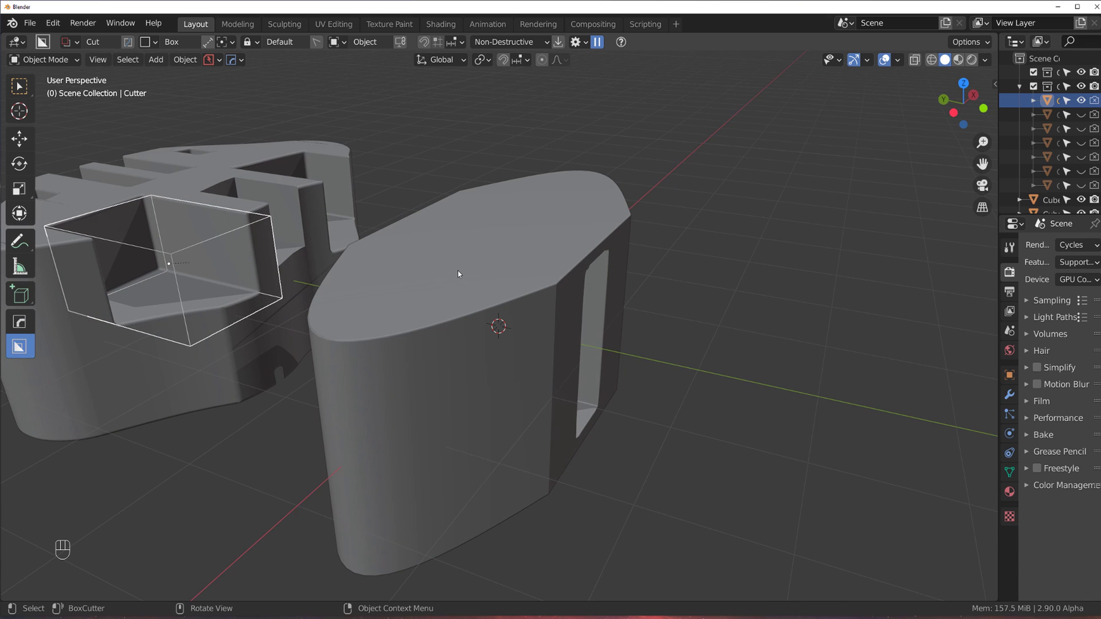
{"action": "scroll", "coordinate": [458, 270], "scroll_direction": "down", "scroll_amount": 2}
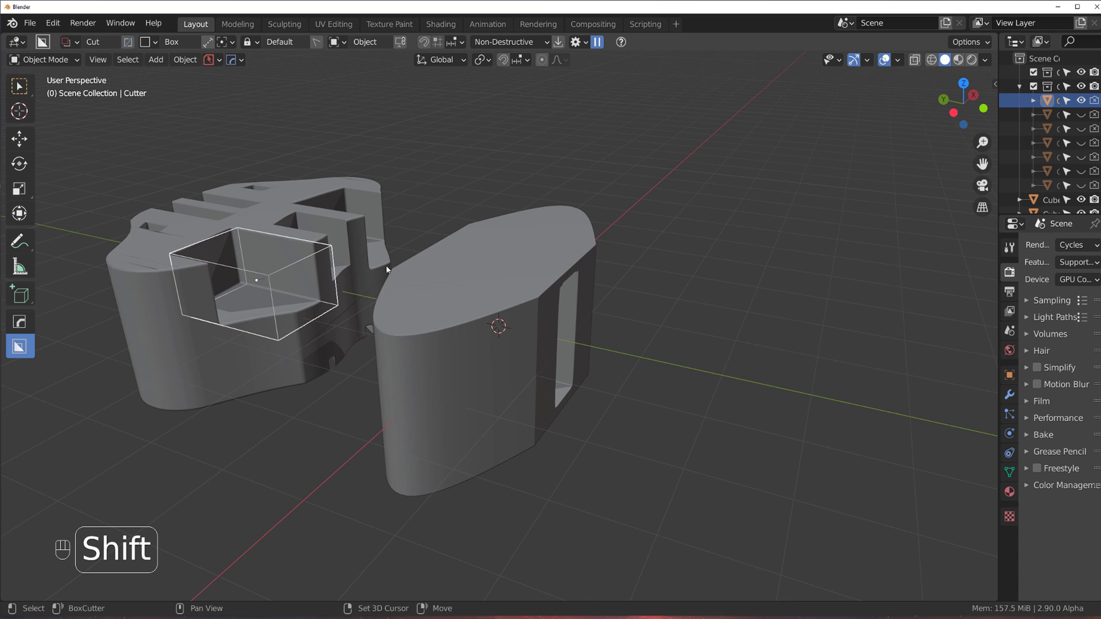
{"action": "middle_click_drag", "start_coordinate": [387, 276], "coordinate": [552, 295], "text": "shift"}
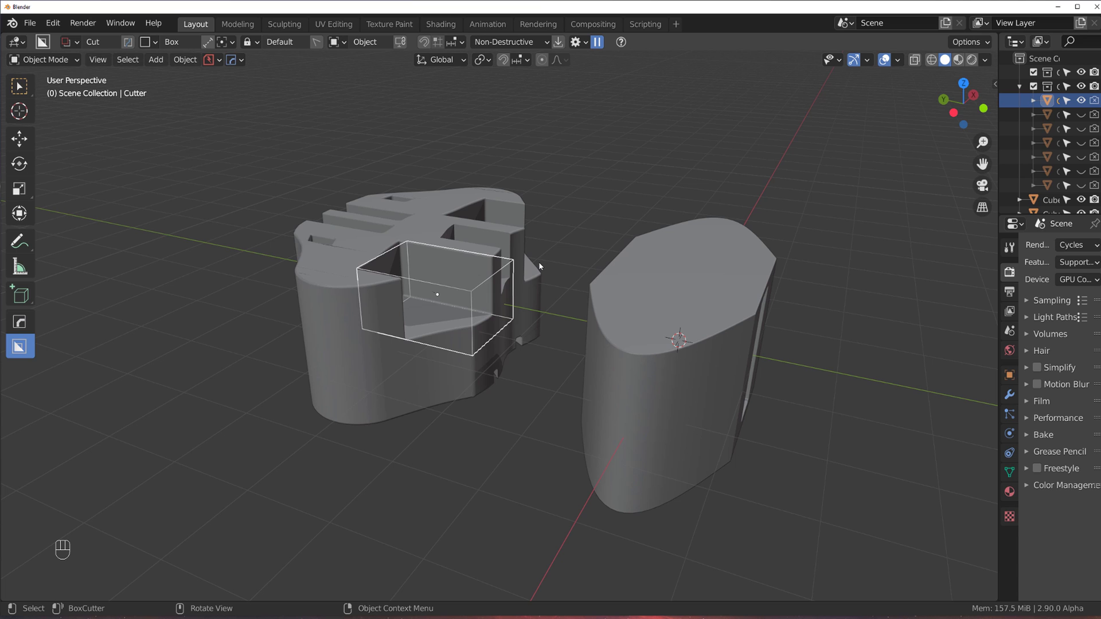
{"action": "middle_click_drag", "start_coordinate": [301, 261], "coordinate": [490, 201]}
{"action": "key", "text": "KP_5"}
{"action": "key", "text": "KP_5"}
{"action": "scroll", "coordinate": [459, 234], "scroll_direction": "up", "scroll_amount": 3}
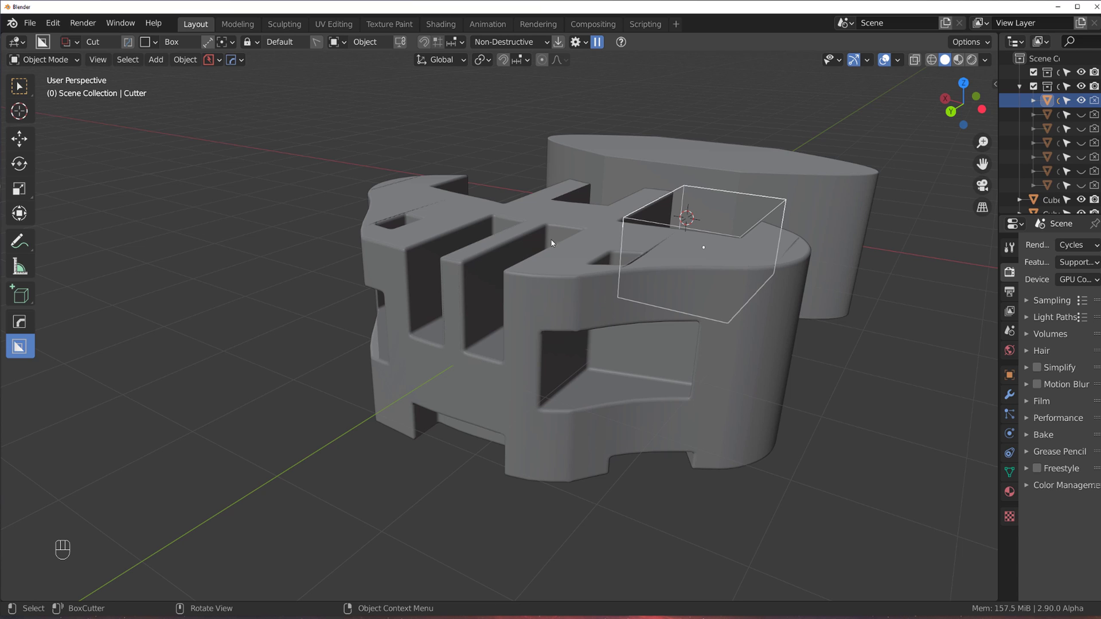
{"action": "middle_click_drag", "start_coordinate": [551, 243], "coordinate": [601, 202]}
Select the deformed block and apply its modifiers with HOps Smart Apply
{"action": "key", "text": "Tab"}
{"action": "key", "text": "Tab"}
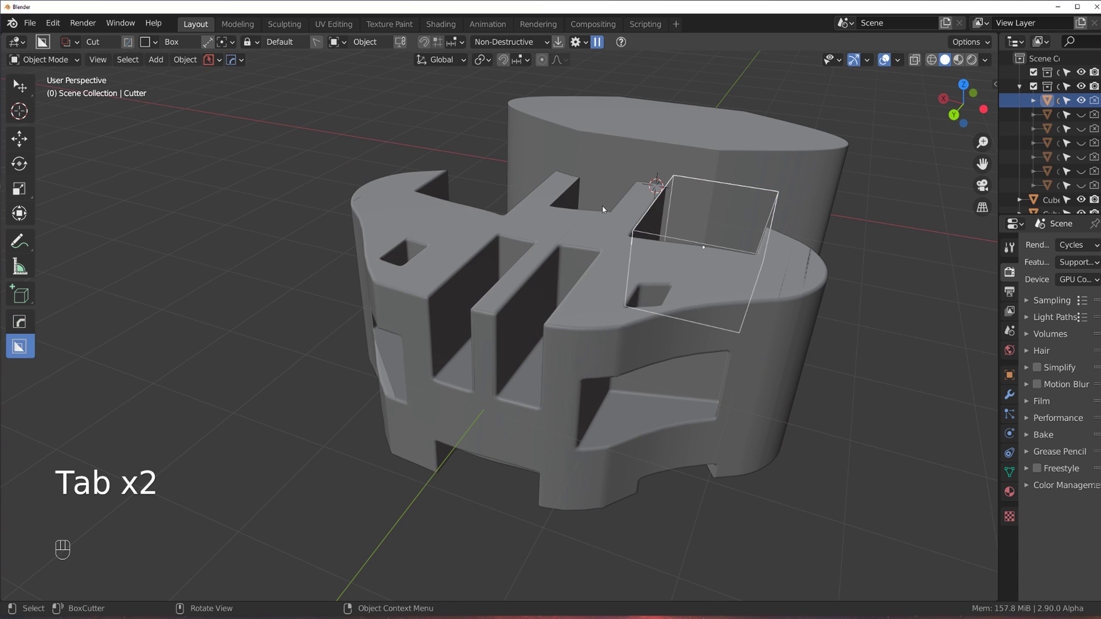
{"action": "key", "text": "q"}
{"action": "left_click", "coordinate": [508, 220]}
{"action": "key", "text": "q"}
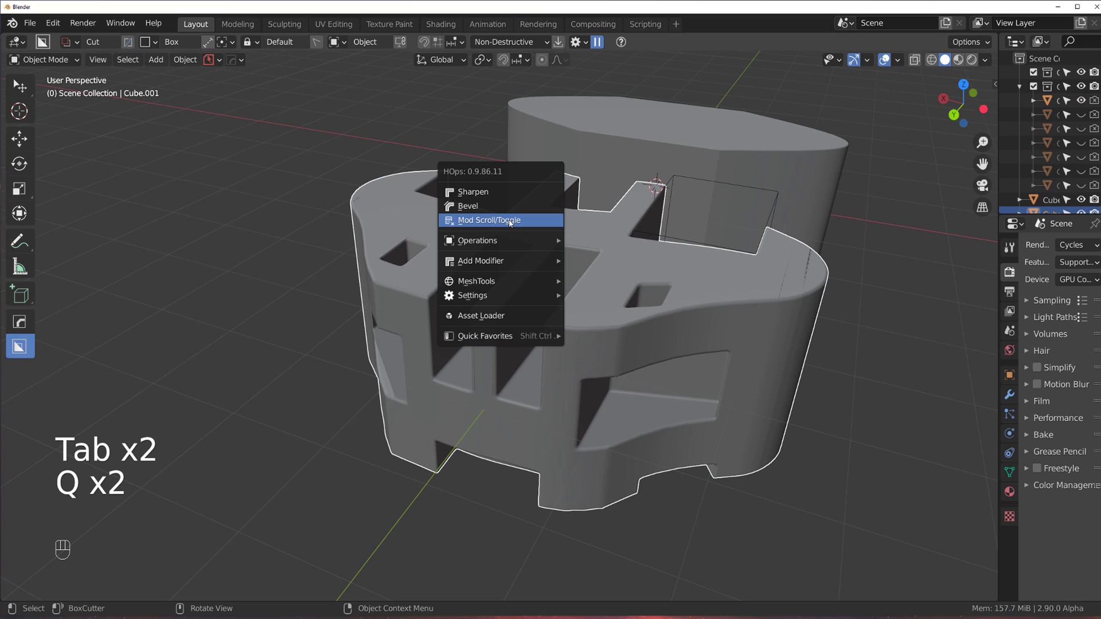
{"action": "mouse_move", "coordinate": [522, 241]}
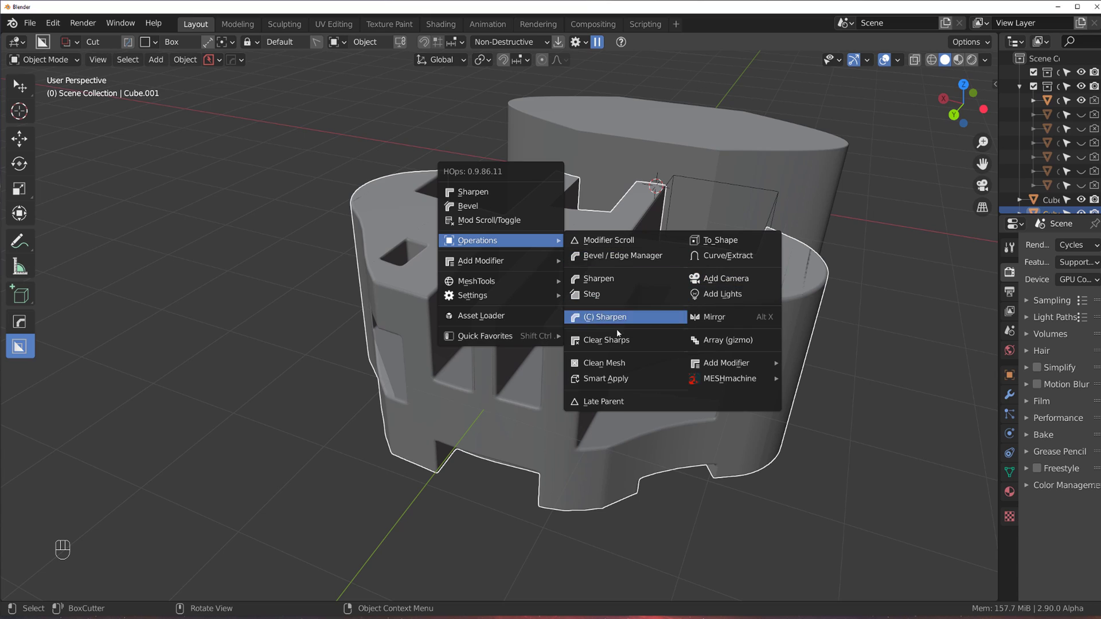
{"action": "left_click", "coordinate": [631, 379]}
Examine the deformed block's applied topology in Edit Mode from above and from the side
{"action": "scroll", "coordinate": [605, 283], "scroll_direction": "up", "scroll_amount": 2}
{"action": "key", "text": "Tab"}
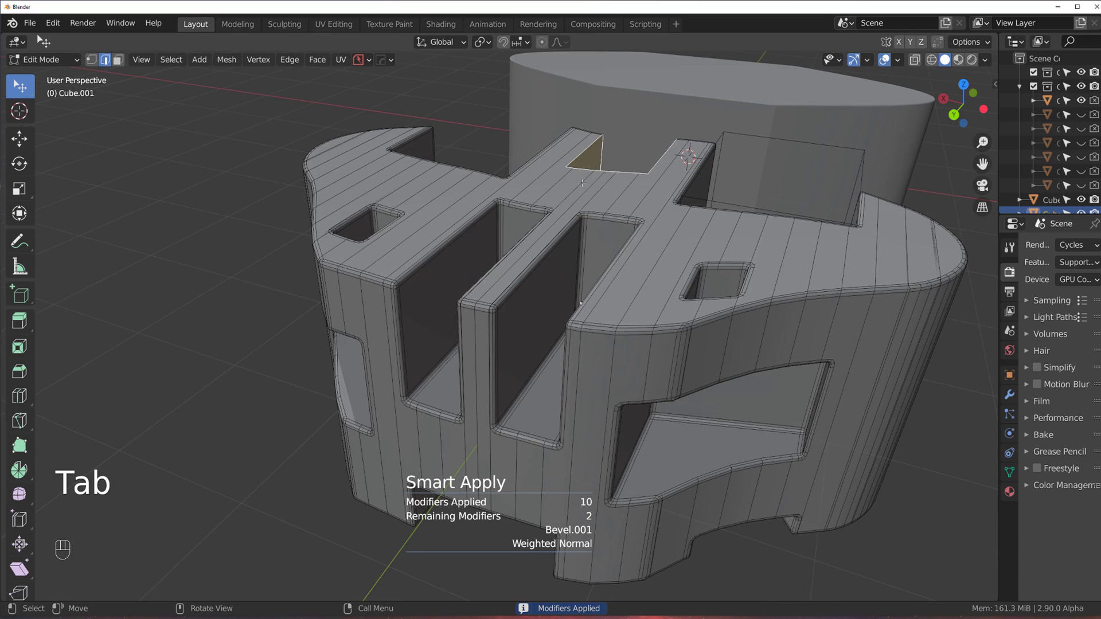
{"action": "scroll", "coordinate": [596, 235], "scroll_direction": "down", "scroll_amount": 2}
{"action": "mouse_move", "coordinate": [591, 226]}
{"action": "middle_mouse_down"}
{"action": "mouse_move", "coordinate": [630, 310]}
{"action": "mouse_move", "coordinate": [601, 280]}
{"action": "mouse_move", "coordinate": [601, 241]}
{"action": "middle_mouse_up"}
{"action": "scroll", "coordinate": [612, 258], "scroll_direction": "up", "scroll_amount": 2}
{"action": "key", "text": "Tab"}
{"action": "scroll", "coordinate": [612, 253], "scroll_direction": "up", "scroll_amount": 2}
Undo the Smart Apply and the earlier edits back to the undeformed block with its first cuts
{"action": "key", "text": "ctrl+z"}
{"action": "key", "text": "ctrl+z"}
{"action": "key", "text": "ctrl+z"}
{"action": "key", "text": "ctrl+z"}
{"action": "key", "text": "ctrl+z"}
{"action": "key", "text": "ctrl+z"}
{"action": "key", "text": "ctrl+z"}
{"action": "key", "text": "ctrl+z"}
{"action": "key", "text": "ctrl+z"}
{"action": "key", "text": "ctrl+z"}
{"action": "key", "text": "ctrl+z"}
{"action": "key", "text": "ctrl+z"}
{"action": "key", "text": "ctrl+z"}
{"action": "key", "text": "ctrl+z"}
{"action": "key", "text": "ctrl+z"}
{"action": "key", "text": "ctrl+z"}
{"action": "key", "text": "ctrl+z"}
{"action": "key", "text": "ctrl+z"}
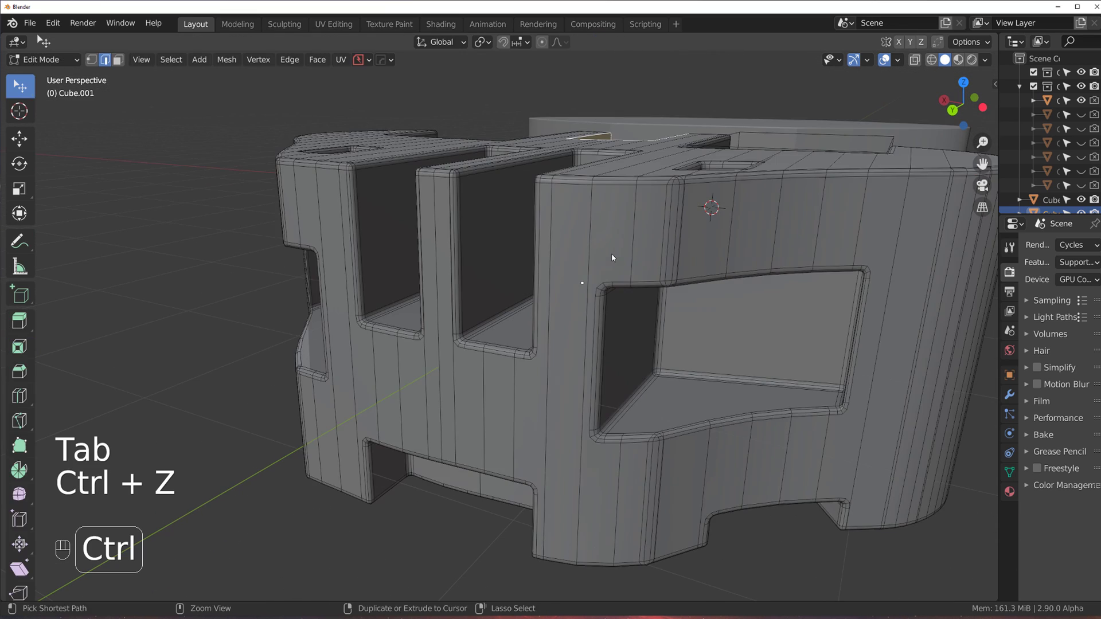
{"action": "key", "text": "ctrl+z"}
{"action": "key", "text": "ctrl+z"}
{"action": "key", "text": "ctrl+z"}
{"action": "key", "text": "ctrl+z"}
{"action": "key", "text": "ctrl+z"}
{"action": "key", "text": "ctrl+z"}
{"action": "key", "text": "ctrl+z"}
{"action": "key", "text": "ctrl+z"}
{"action": "key", "text": "ctrl+z"}
{"action": "key", "text": "ctrl+z"}
{"action": "key", "text": "ctrl+z"}
{"action": "key", "text": "ctrl+z"}
{"action": "key", "text": "ctrl+z"}
{"action": "key", "text": "ctrl+z"}
{"action": "key", "text": "ctrl+z"}
{"action": "key", "text": "ctrl+z"}
{"action": "key", "text": "ctrl+z"}
{"action": "key", "text": "ctrl+z"}
{"action": "key", "text": "ctrl+z"}
{"action": "key", "text": "ctrl+z"}
{"action": "key", "text": "ctrl+z"}
{"action": "key", "text": "ctrl+z"}
{"action": "key", "text": "ctrl+z"}
{"action": "key", "text": "ctrl+z"}
{"action": "key", "text": "ctrl+z"}
{"action": "key", "text": "ctrl+z"}
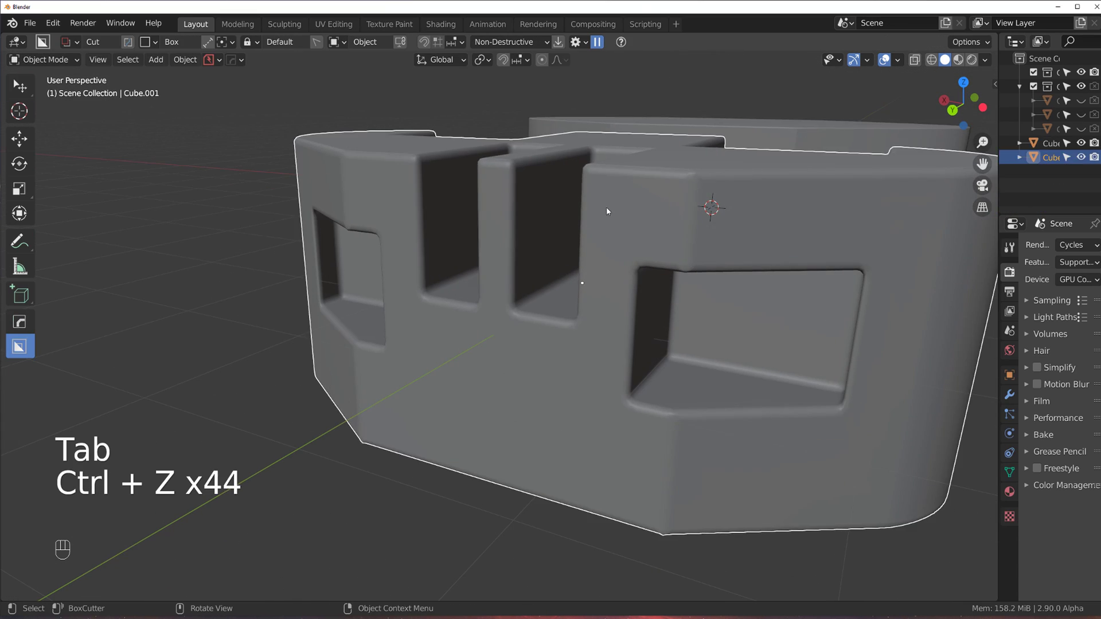
Apply the undeformed block's modifiers with HOps Smart Apply
{"action": "key", "text": "Tab"}
{"action": "key", "text": "Tab"}
{"action": "middle_click_drag", "start_coordinate": [597, 154], "coordinate": [613, 231]}
{"action": "key", "text": "q"}
{"action": "mouse_move", "coordinate": [613, 231]}
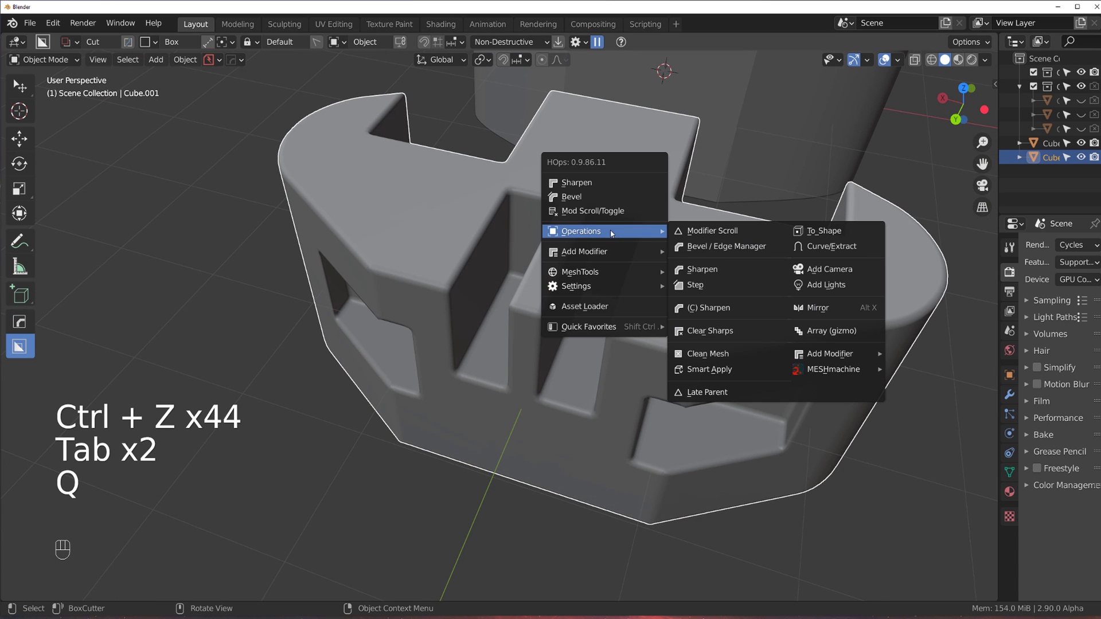
{"action": "left_click", "coordinate": [740, 369]}
Remove the central edge loop across the block in Edit Mode and return to Object Mode
{"action": "key", "text": "Tab"}
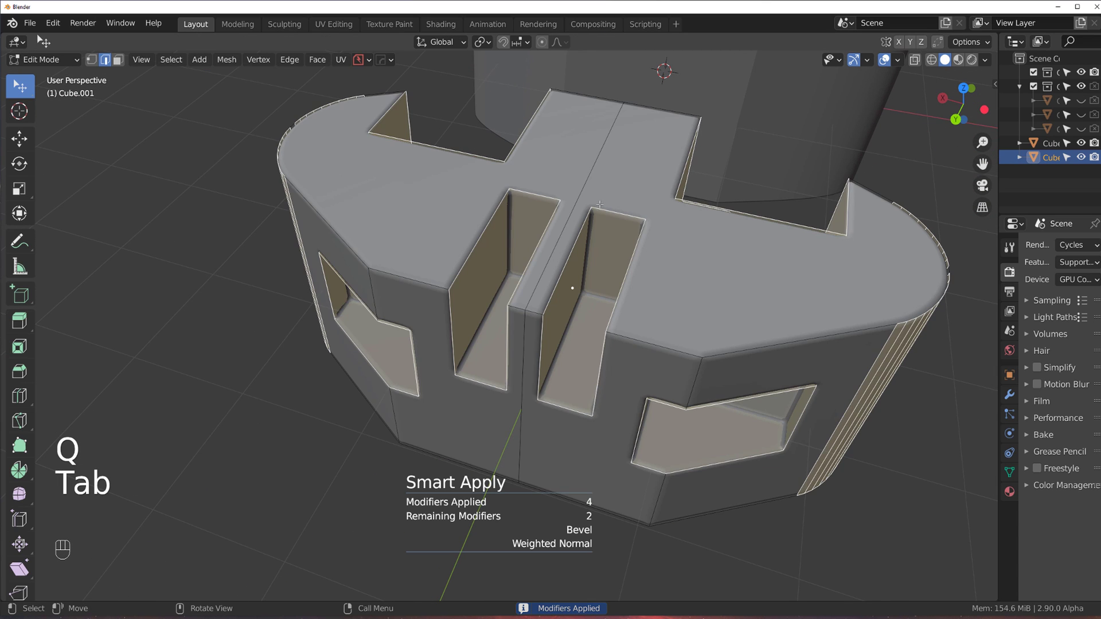
{"action": "middle_click_drag", "start_coordinate": [668, 232], "coordinate": [488, 220]}
{"action": "key", "text": "Tab"}
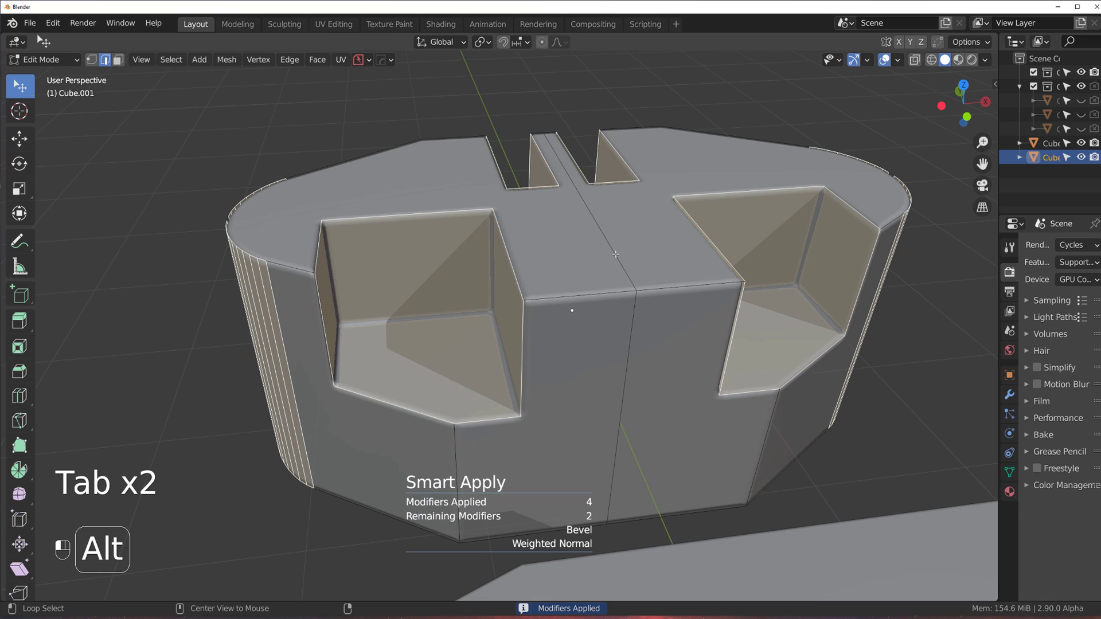
{"action": "left_click", "coordinate": [594, 258], "text": "alt"}
{"action": "key", "text": "x"}
{"action": "left_click", "coordinate": [594, 256]}
{"action": "middle_click_drag", "start_coordinate": [594, 272], "coordinate": [730, 249]}
{"action": "key", "text": "Tab"}
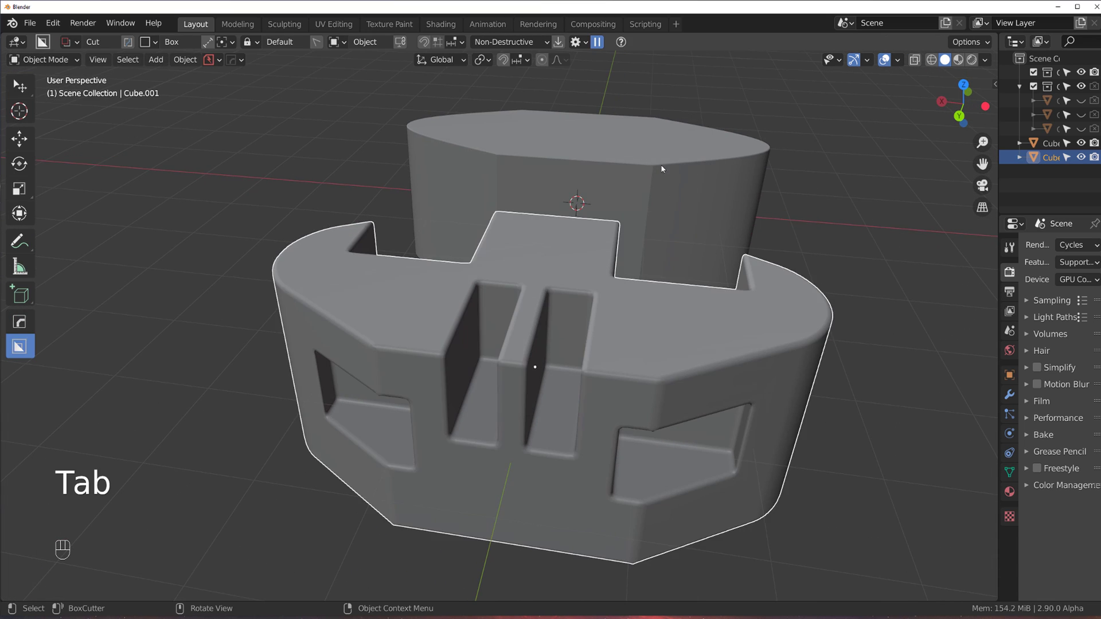
Examine the other block's modifiers in HOps Helper and its dense mesh in Edit Mode
{"action": "left_click", "coordinate": [662, 167]}
{"action": "scroll", "coordinate": [475, 293], "scroll_direction": "up", "scroll_amount": 5}
{"action": "scroll", "coordinate": [474, 291], "scroll_direction": "up", "scroll_amount": 2}
{"action": "key", "text": "ctrl+grave"}
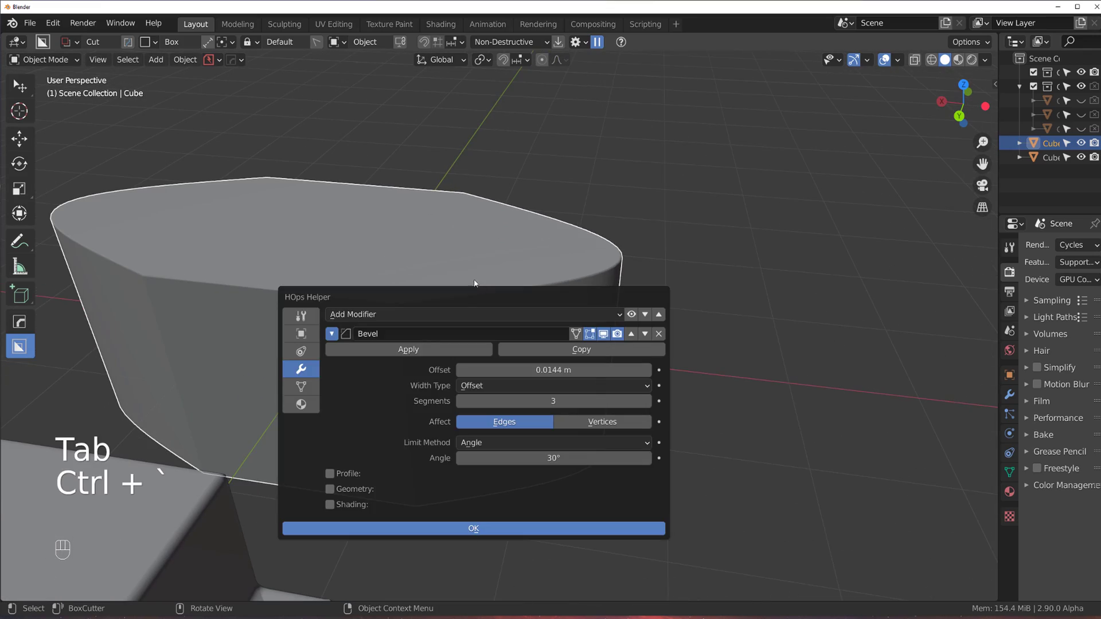
{"action": "key", "text": "ctrl+Tab"}
{"action": "left_click", "coordinate": [532, 406]}
{"action": "middle_click_drag", "start_coordinate": [529, 338], "coordinate": [485, 264]}
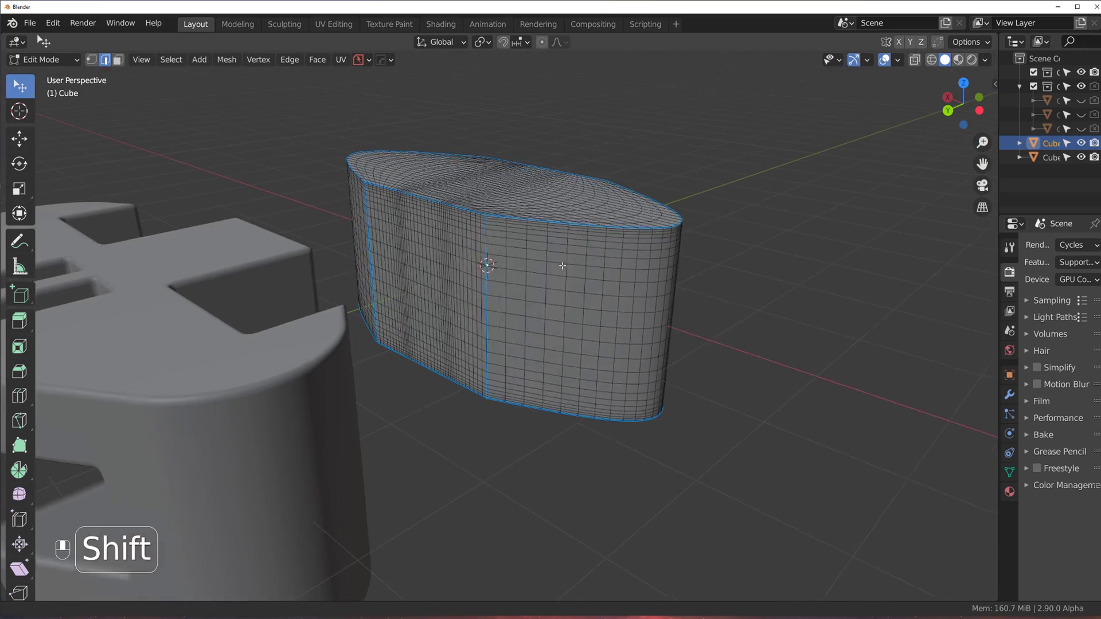
{"action": "scroll", "coordinate": [484, 258], "scroll_direction": "up", "scroll_amount": 2}
{"action": "scroll", "coordinate": [540, 224], "scroll_direction": "up", "scroll_amount": 2}
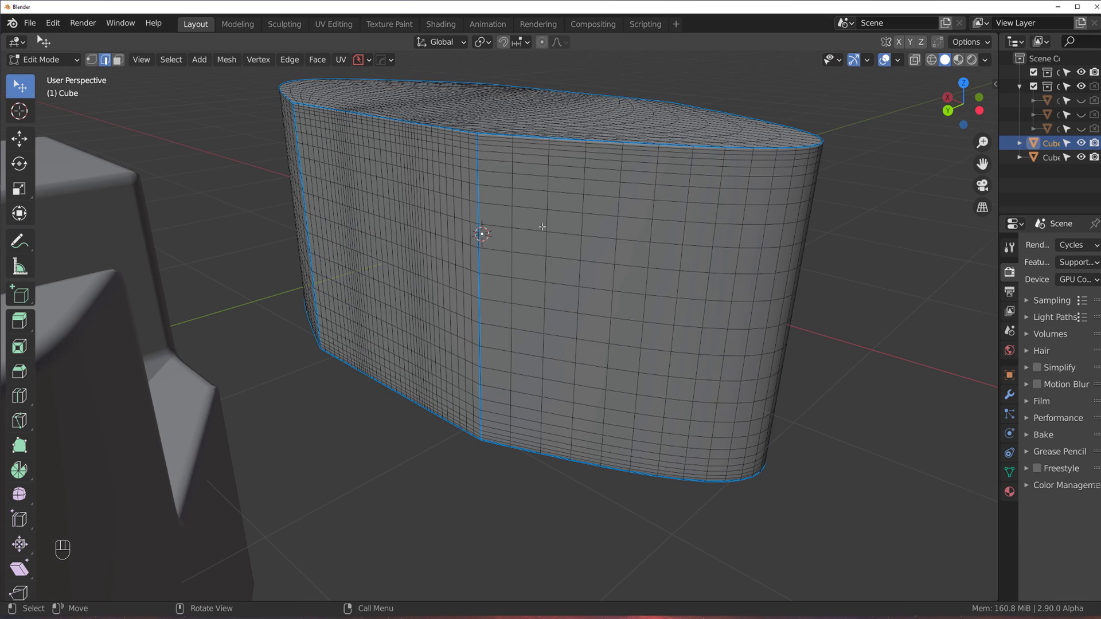
Return the dense block to Object Mode and inspect the shading around its top edge and slot
{"action": "key", "text": "Tab"}
{"action": "scroll", "coordinate": [548, 244], "scroll_direction": "up", "scroll_amount": 3}
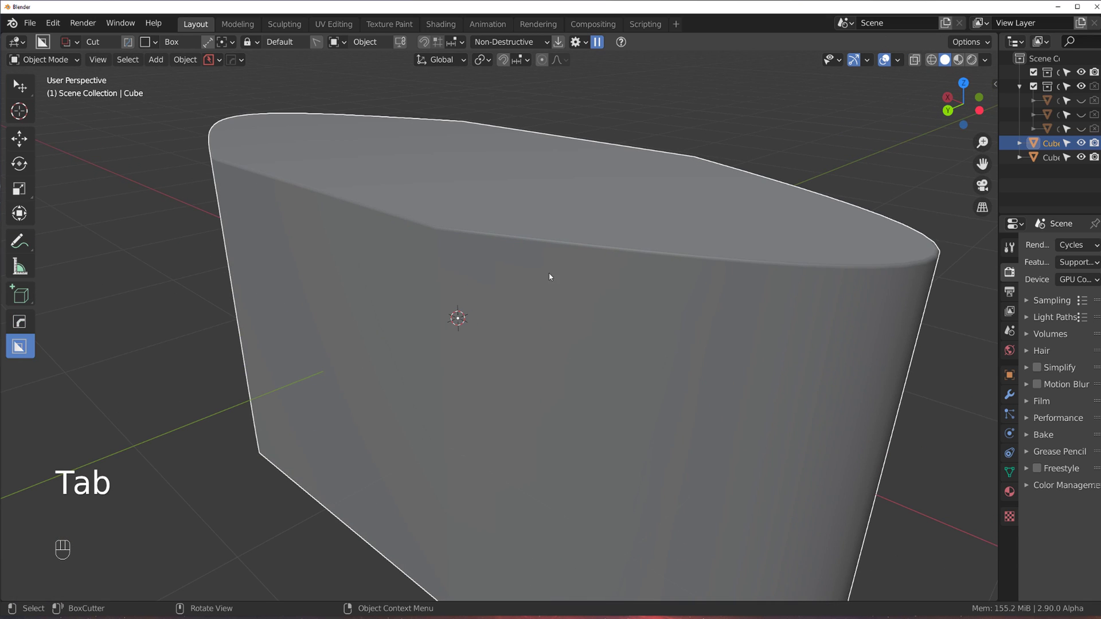
{"action": "scroll", "coordinate": [548, 246], "scroll_direction": "down", "scroll_amount": 1}
{"action": "scroll", "coordinate": [520, 267], "scroll_direction": "down", "scroll_amount": 2}
{"action": "scroll", "coordinate": [518, 264], "scroll_direction": "down", "scroll_amount": 1}
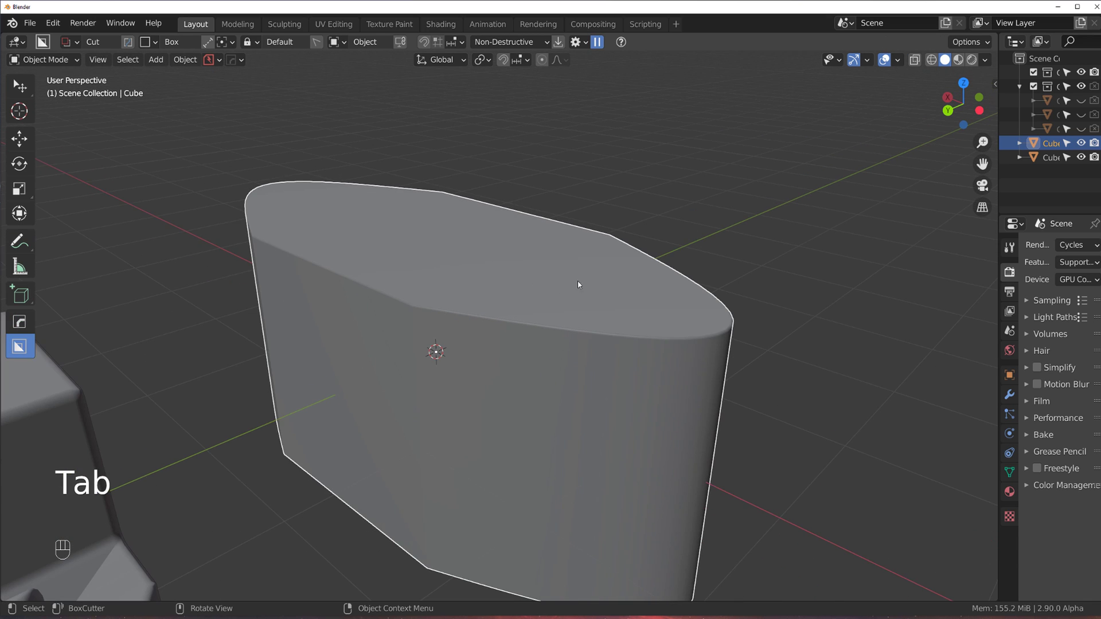
{"action": "middle_click_drag", "start_coordinate": [577, 281], "coordinate": [466, 270]}
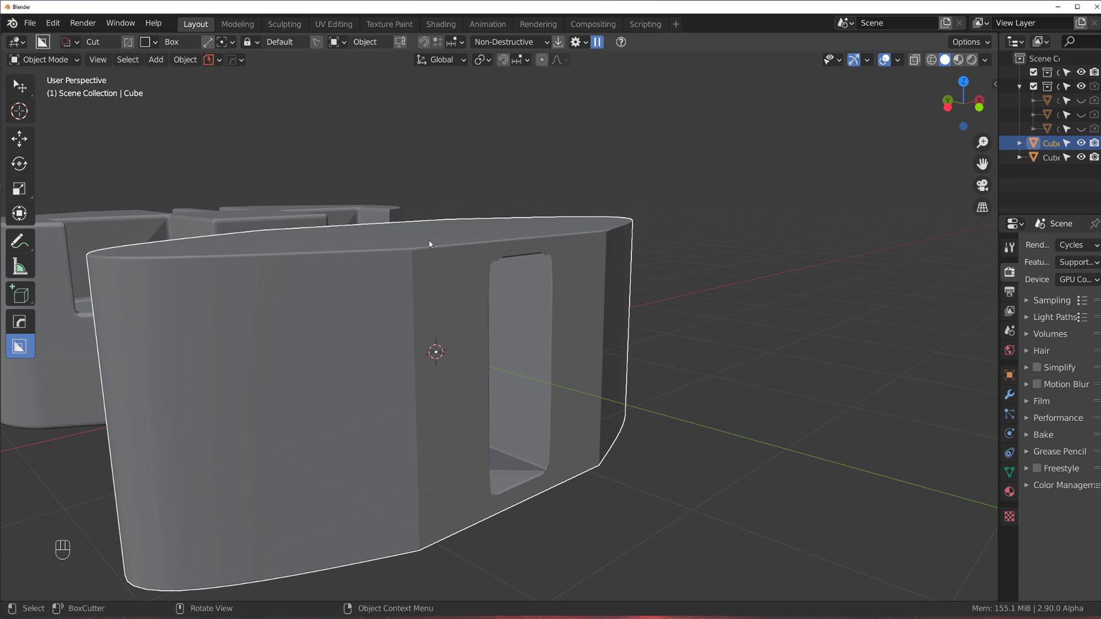
Start opening another file without saving the current one and browse to the "blender saves" folder
{"action": "left_click", "coordinate": [30, 23]}
{"action": "left_click", "coordinate": [43, 34]}
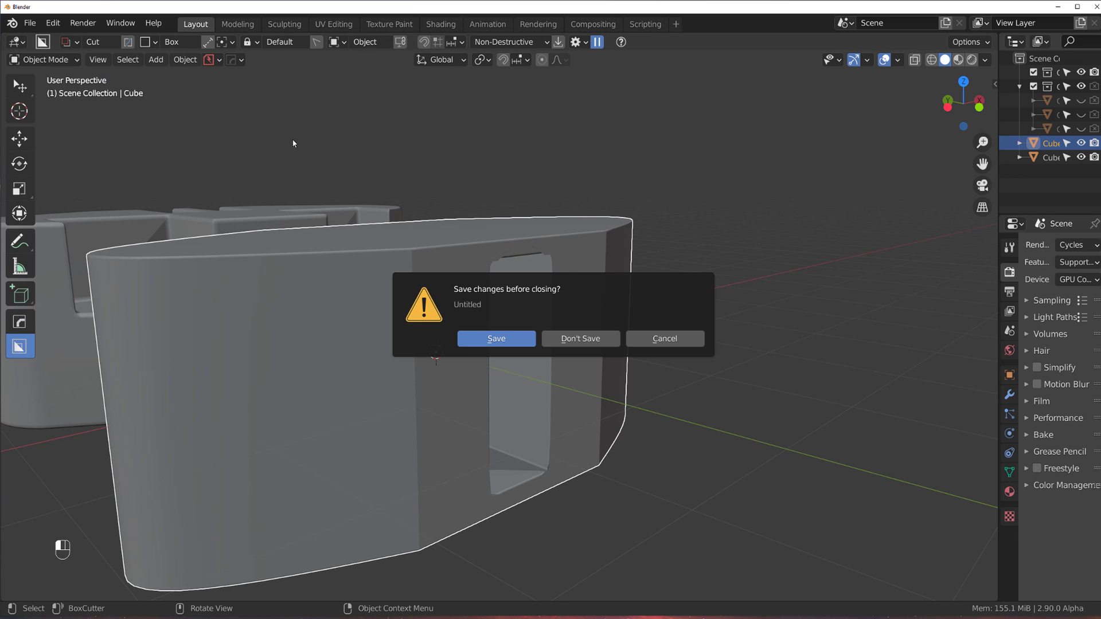
{"action": "left_click", "coordinate": [574, 347]}
{"action": "scroll", "coordinate": [491, 230], "scroll_direction": "up", "scroll_amount": 5}
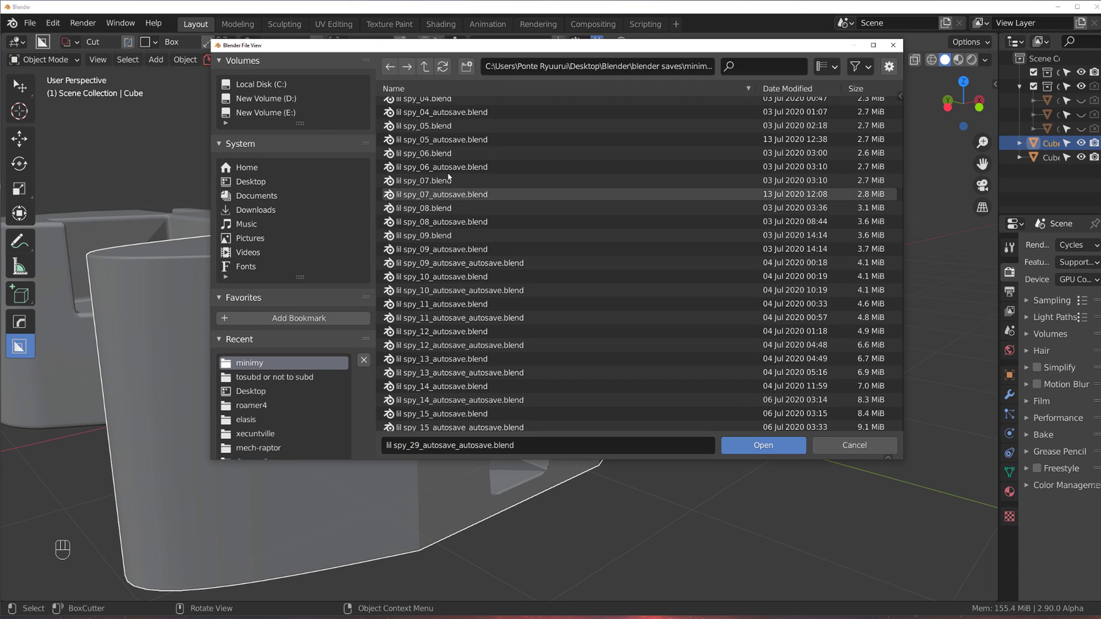
{"action": "left_click", "coordinate": [425, 66]}
{"action": "scroll", "coordinate": [514, 281], "scroll_direction": "down", "scroll_amount": 10}
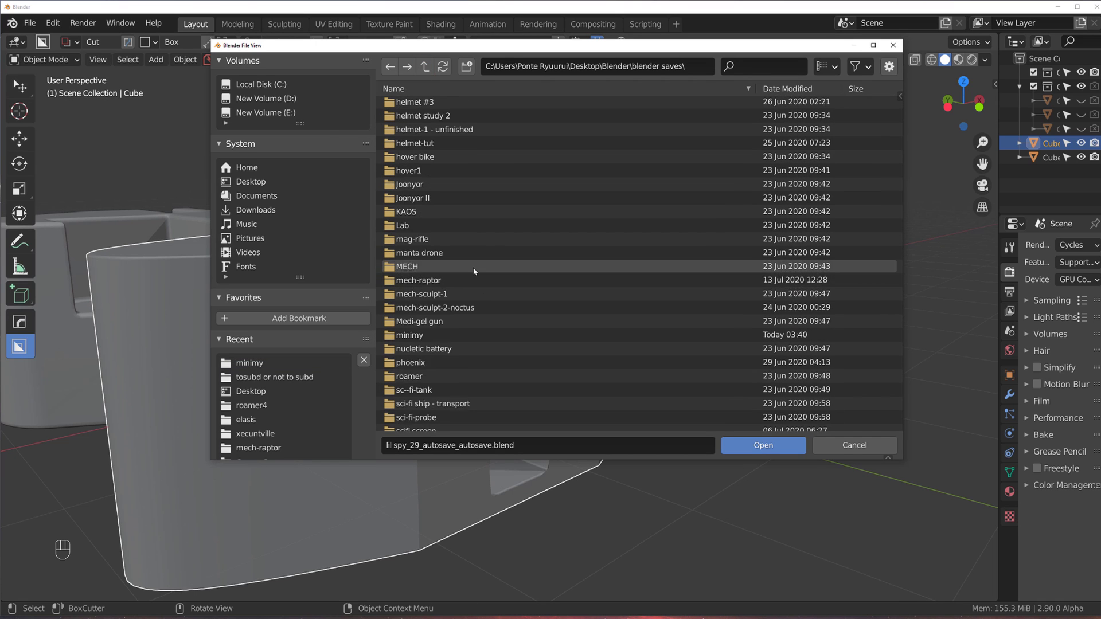
{"action": "scroll", "coordinate": [483, 273], "scroll_direction": "up", "scroll_amount": 2}
{"action": "scroll", "coordinate": [473, 274], "scroll_direction": "down", "scroll_amount": 2}
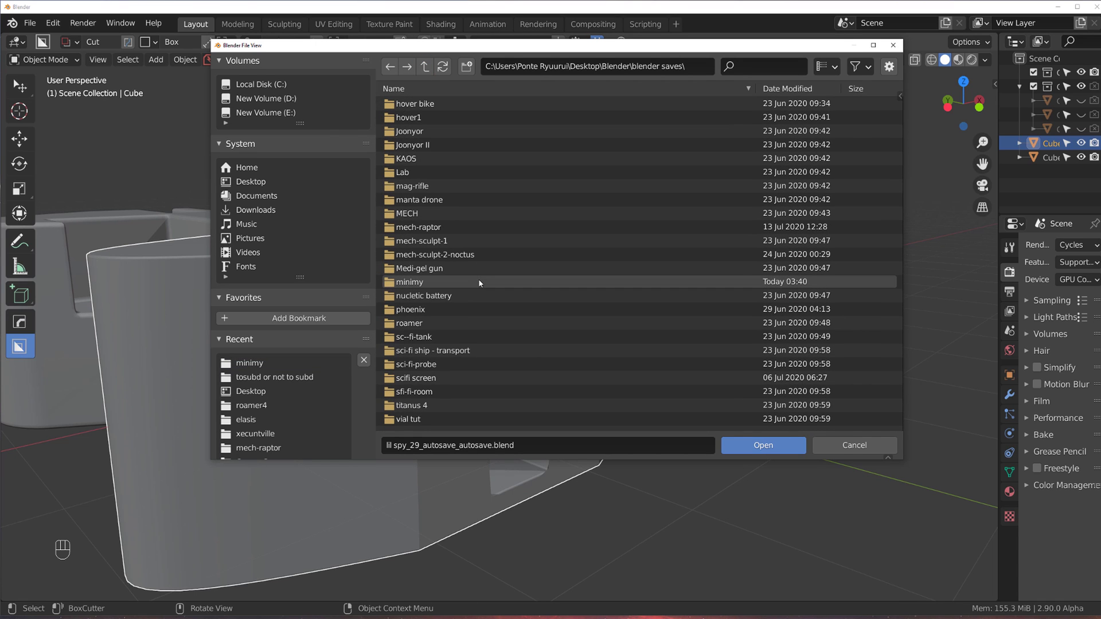
Open phoenix34.blend from the phoenix folder
{"action": "double_click", "coordinate": [453, 308]}
{"action": "scroll", "coordinate": [476, 288], "scroll_direction": "down", "scroll_amount": 3}
{"action": "scroll", "coordinate": [468, 287], "scroll_direction": "down", "scroll_amount": 8}
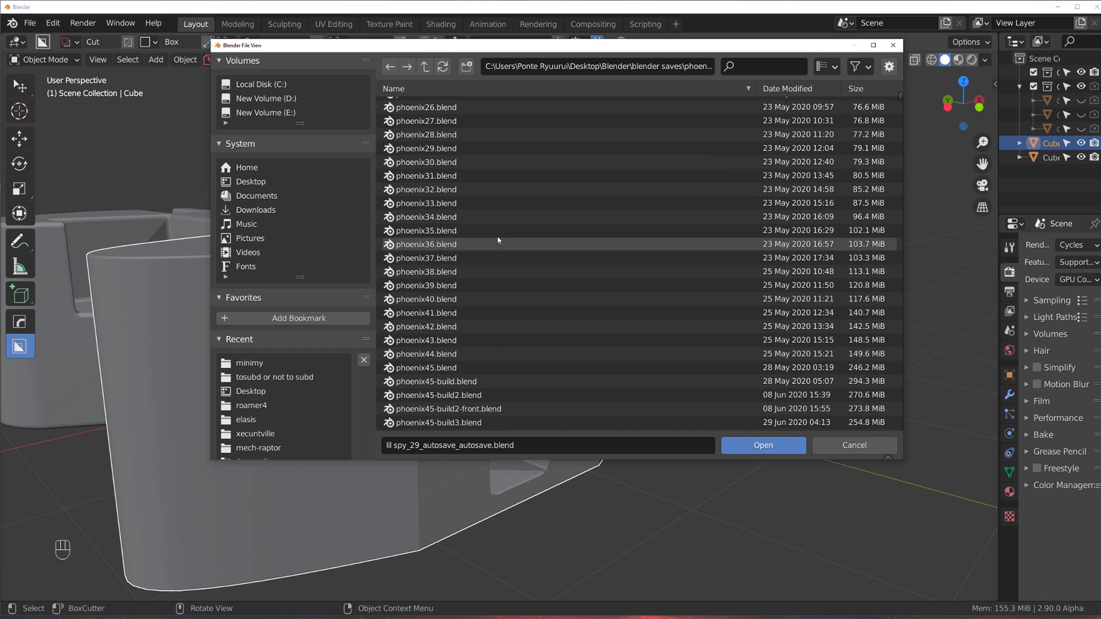
{"action": "left_click", "coordinate": [496, 217]}
{"action": "double_click", "coordinate": [496, 216]}
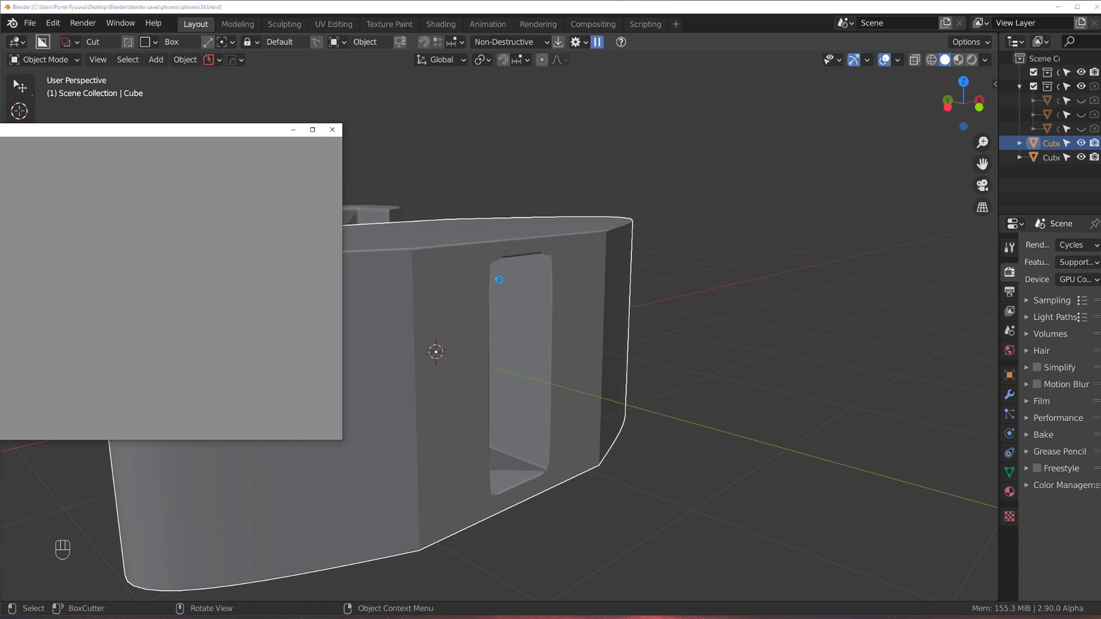
Display the phoenix ship in Solid shading and set the viewport colour to Texture
{"action": "scroll", "coordinate": [584, 268], "scroll_direction": "down", "scroll_amount": 1}
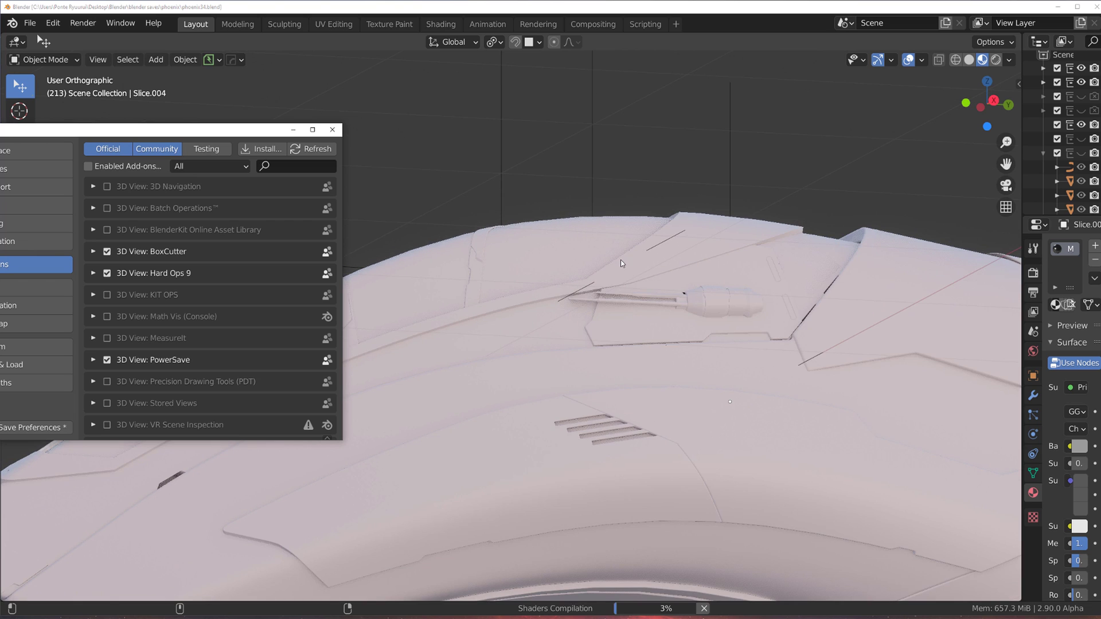
{"action": "scroll", "coordinate": [625, 261], "scroll_direction": "down", "scroll_amount": 10}
{"action": "scroll", "coordinate": [675, 250], "scroll_direction": "up", "scroll_amount": 7}
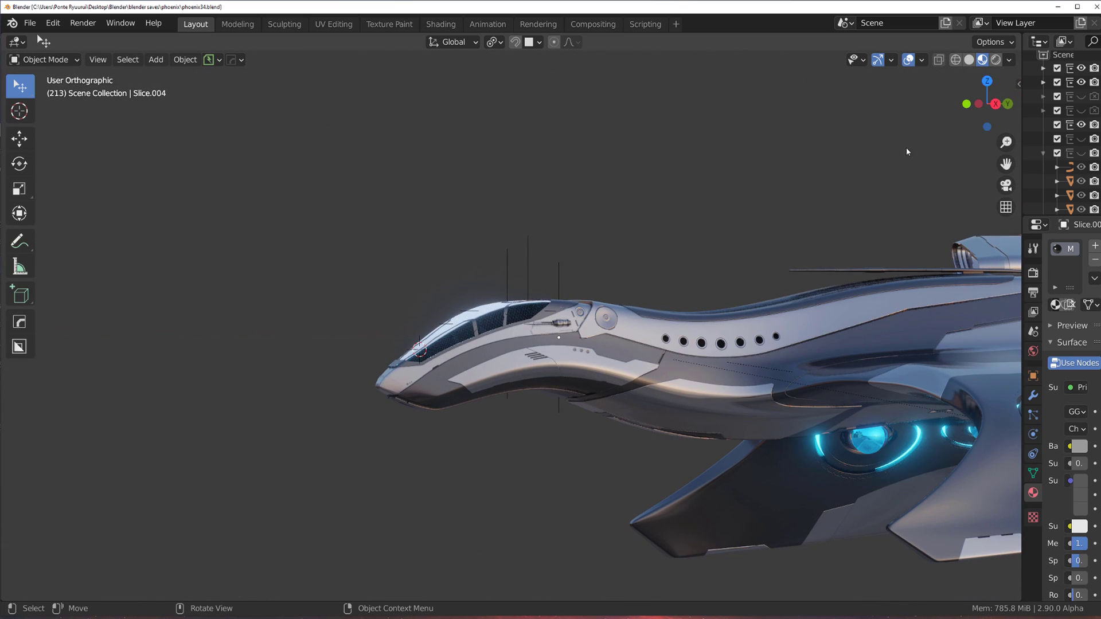
{"action": "left_click", "coordinate": [969, 60]}
{"action": "mouse_move", "coordinate": [550, 229]}
{"action": "middle_mouse_down"}
{"action": "mouse_move", "coordinate": [481, 237]}
{"action": "mouse_move", "coordinate": [476, 293]}
{"action": "middle_mouse_up"}
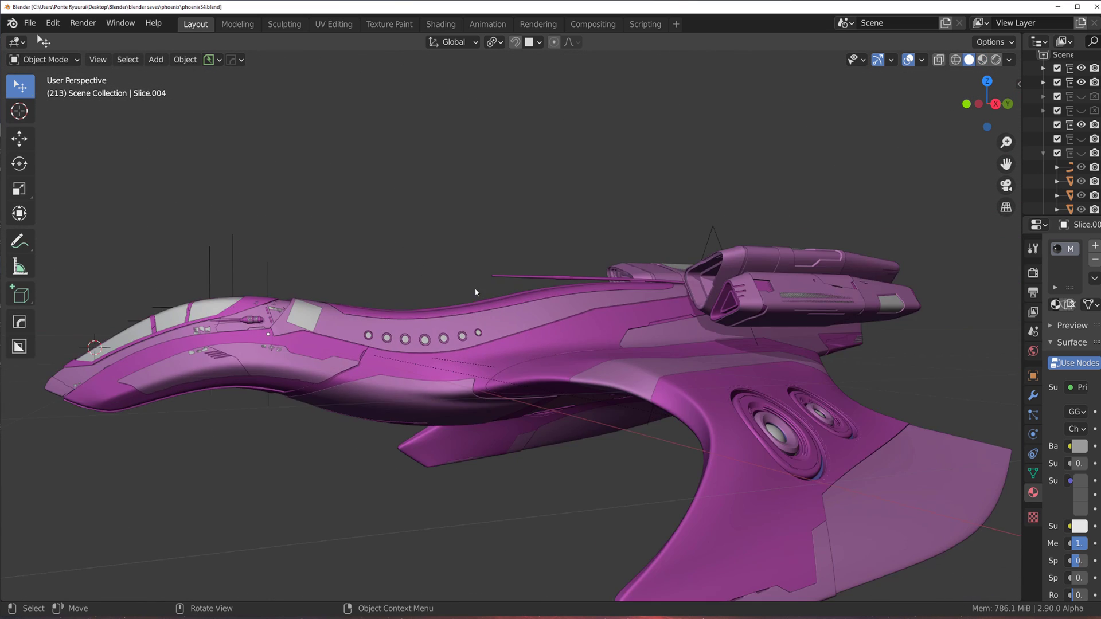
{"action": "left_click", "coordinate": [1009, 60]}
{"action": "left_click", "coordinate": [1002, 153]}
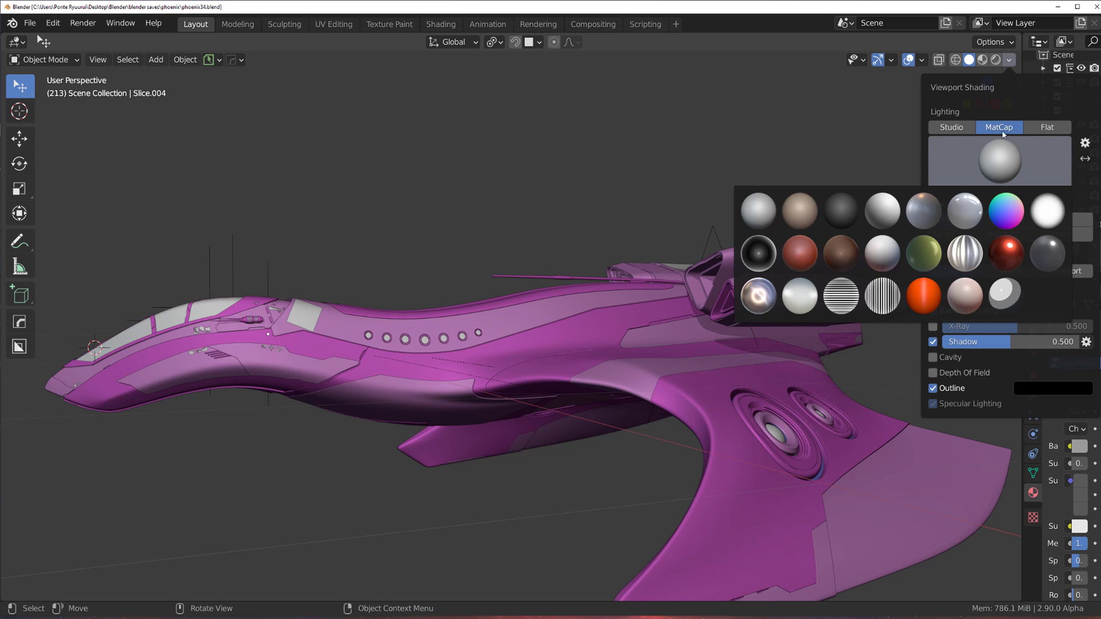
{"action": "left_click", "coordinate": [1009, 60]}
{"action": "left_click", "coordinate": [1065, 236]}
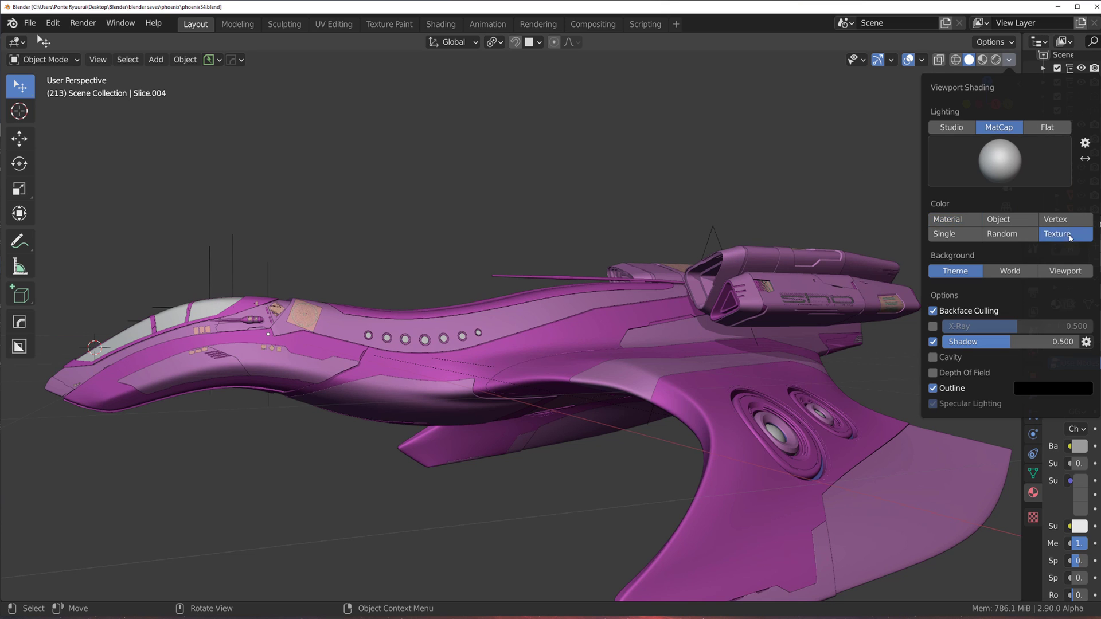
Set the viewport colour to Object and select the main hull plate beside the row of round windows
{"action": "left_click", "coordinate": [1008, 60]}
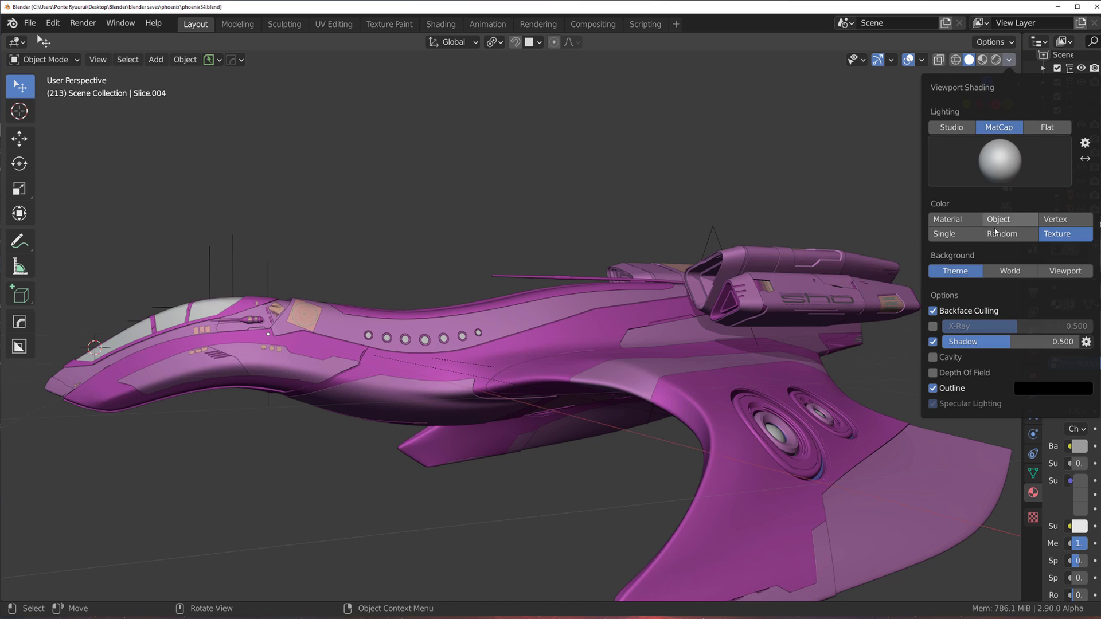
{"action": "left_click", "coordinate": [1009, 219]}
{"action": "scroll", "coordinate": [427, 311], "scroll_direction": "up", "scroll_amount": 3}
{"action": "left_click", "coordinate": [585, 329]}
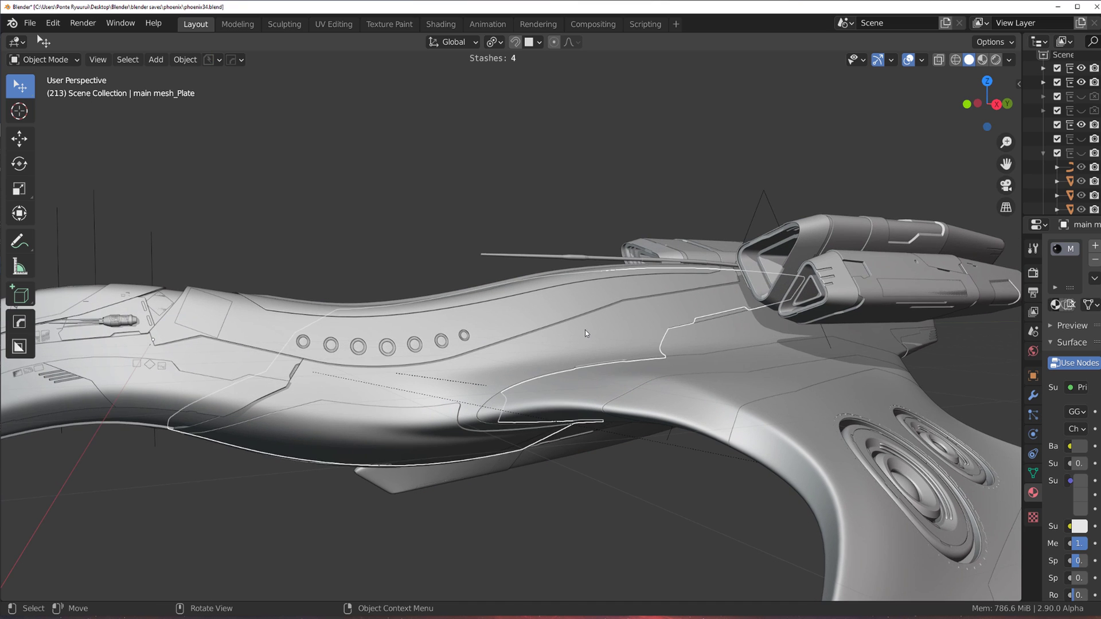
{"action": "scroll", "coordinate": [594, 344], "scroll_direction": "up", "scroll_amount": 2}
{"action": "scroll", "coordinate": [601, 359], "scroll_direction": "down", "scroll_amount": 2}
{"action": "scroll", "coordinate": [759, 428], "scroll_direction": "up", "scroll_amount": 2}
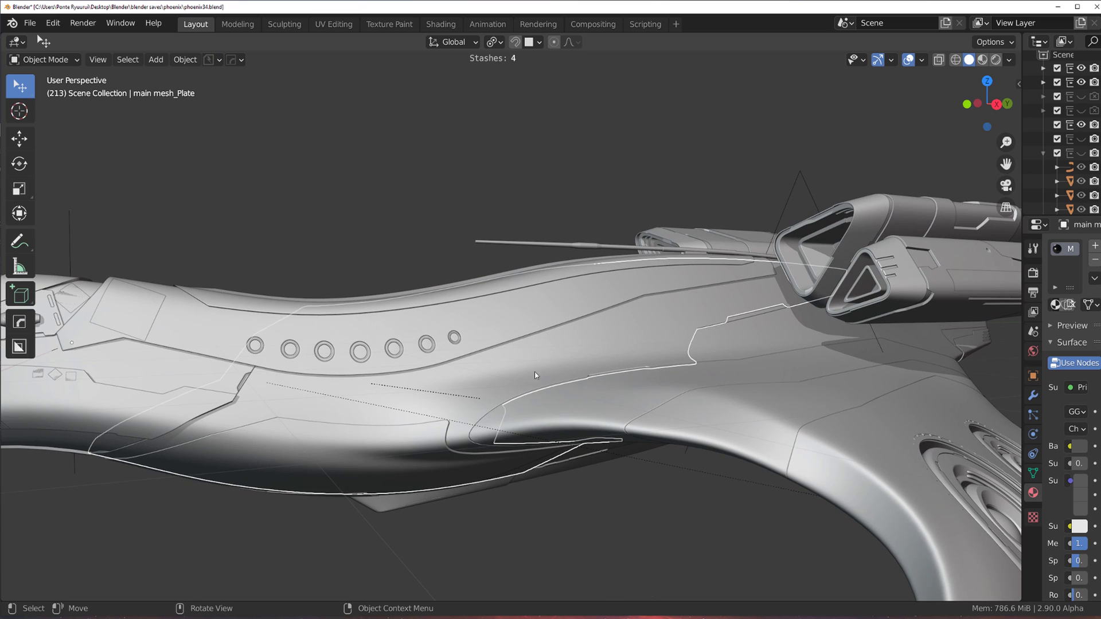
{"action": "left_click", "coordinate": [760, 427]}
{"action": "scroll", "coordinate": [717, 418], "scroll_direction": "down", "scroll_amount": 2}
{"action": "key", "text": "g"}
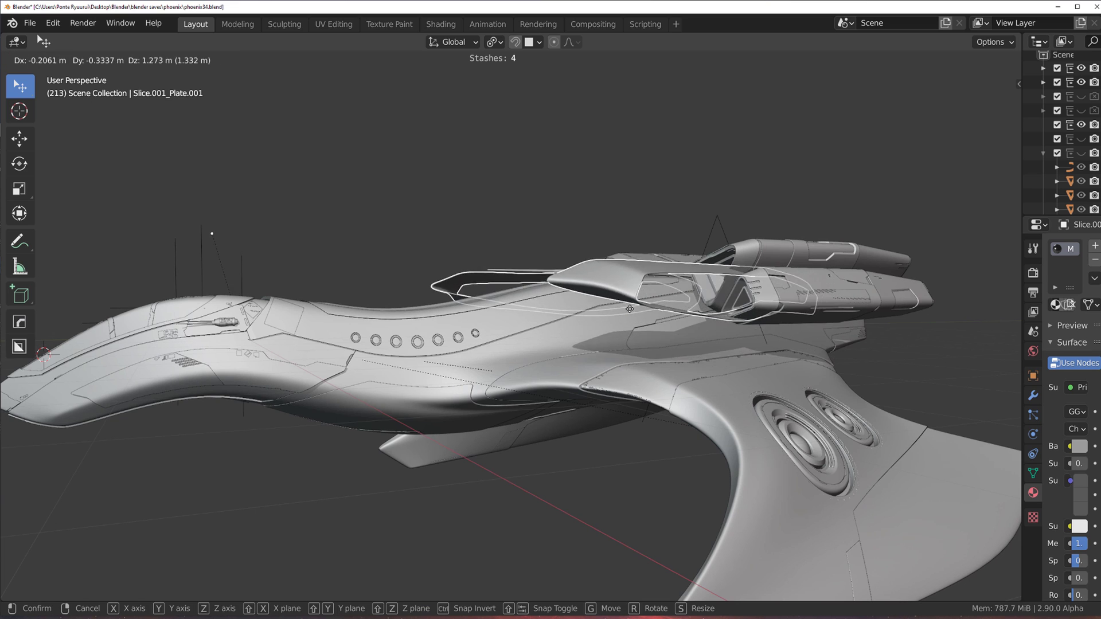
{"action": "key", "text": "Escape"}
Isolate the curved plate at the wing root in local view and examine its mesh topology in Edit Mode
{"action": "scroll", "coordinate": [652, 339], "scroll_direction": "up", "scroll_amount": 1}
{"action": "left_click", "coordinate": [637, 358]}
{"action": "key", "text": "KP_Divide"}
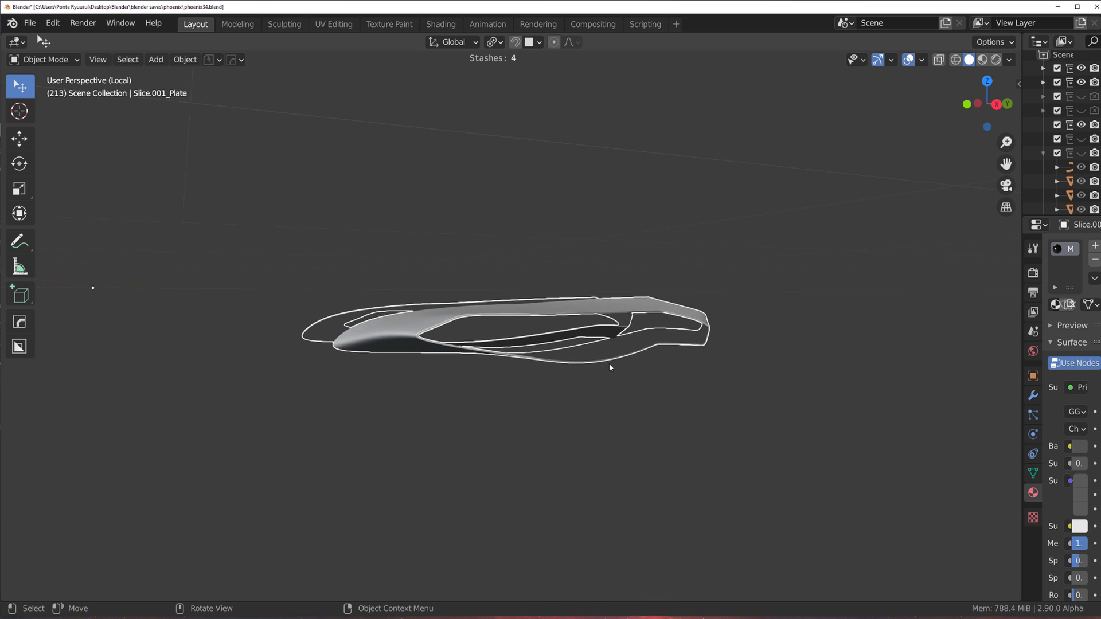
{"action": "middle_click_drag", "start_coordinate": [480, 261], "coordinate": [534, 263]}
{"action": "key", "text": "Tab"}
{"action": "scroll", "coordinate": [528, 304], "scroll_direction": "up", "scroll_amount": 5}
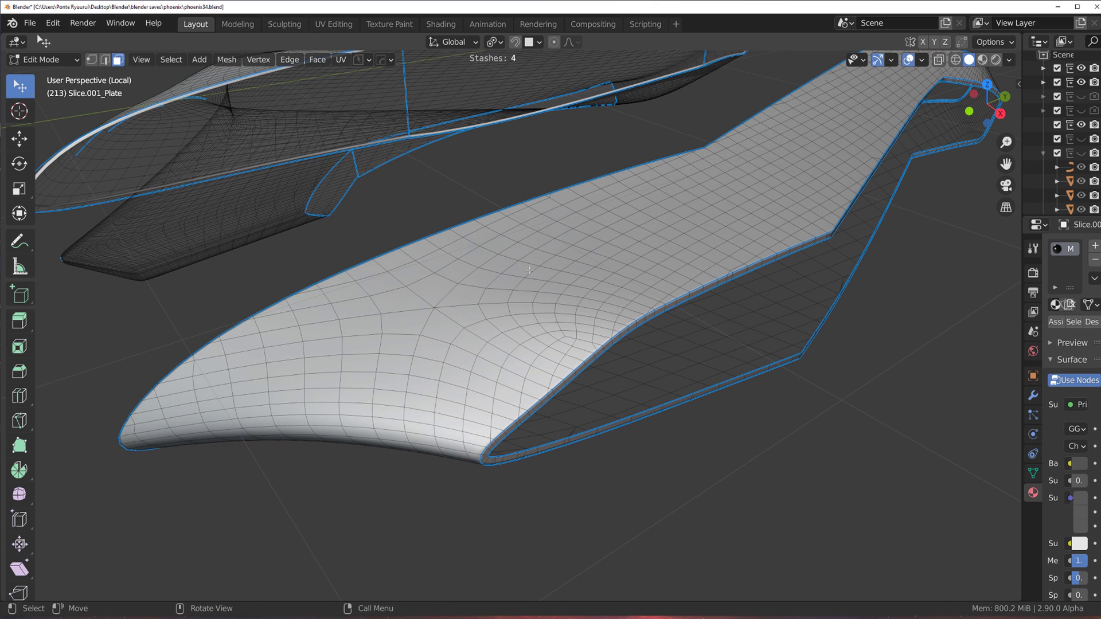
{"action": "scroll", "coordinate": [529, 269], "scroll_direction": "down", "scroll_amount": 2}
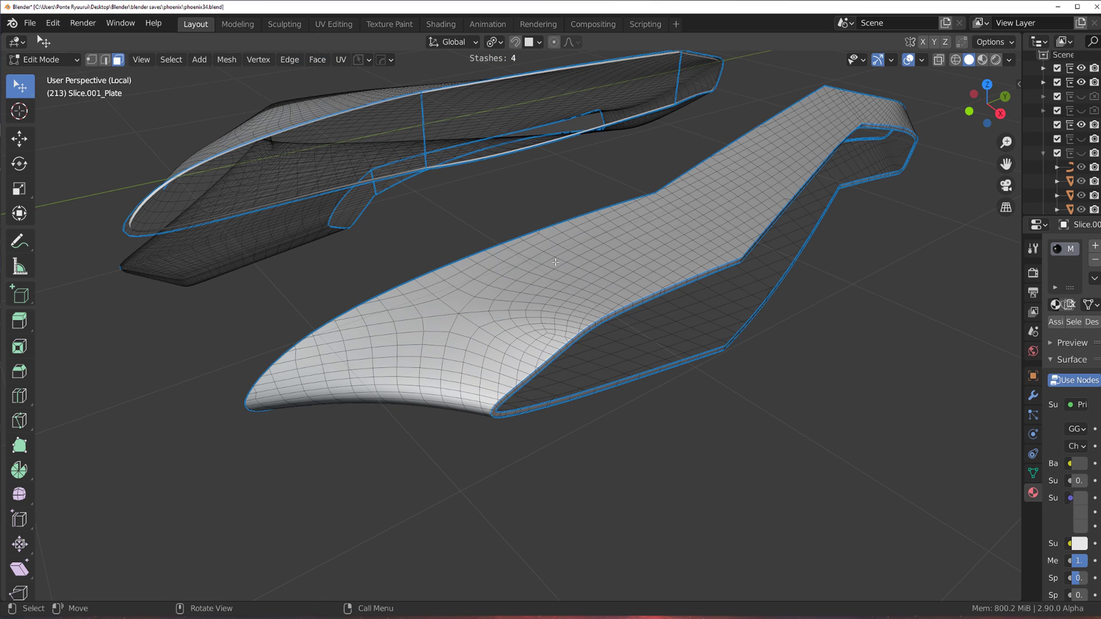
Return the plate to Object Mode, leave local view and inspect the shading and seams where it meets the hull
{"action": "key", "text": "ctrl+Tab"}
{"action": "left_click", "coordinate": [585, 234]}
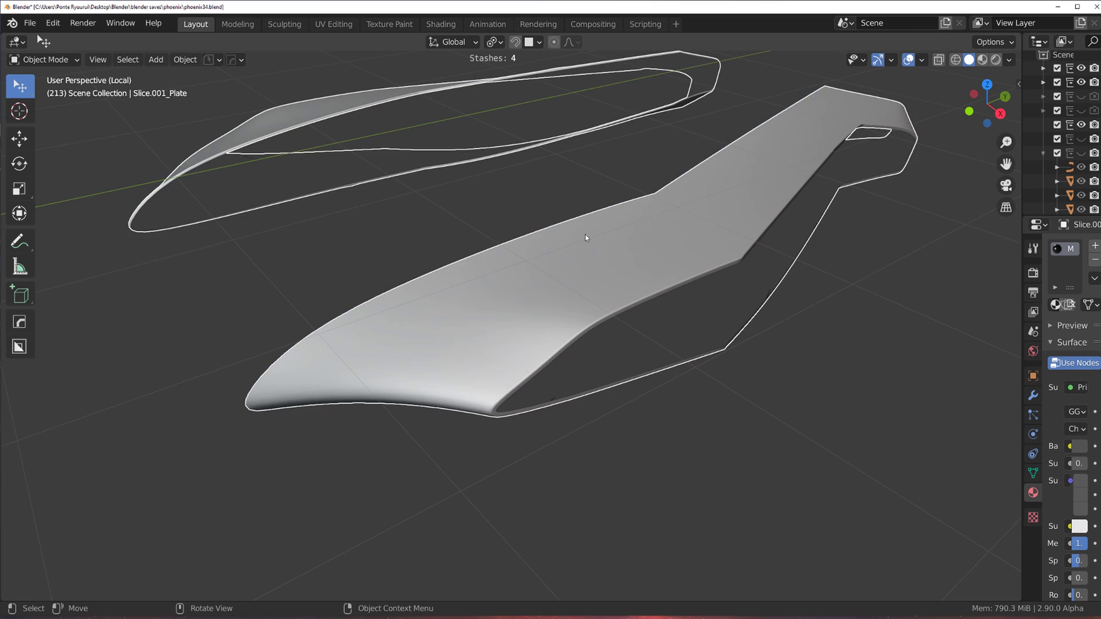
{"action": "key", "text": "KP_Divide"}
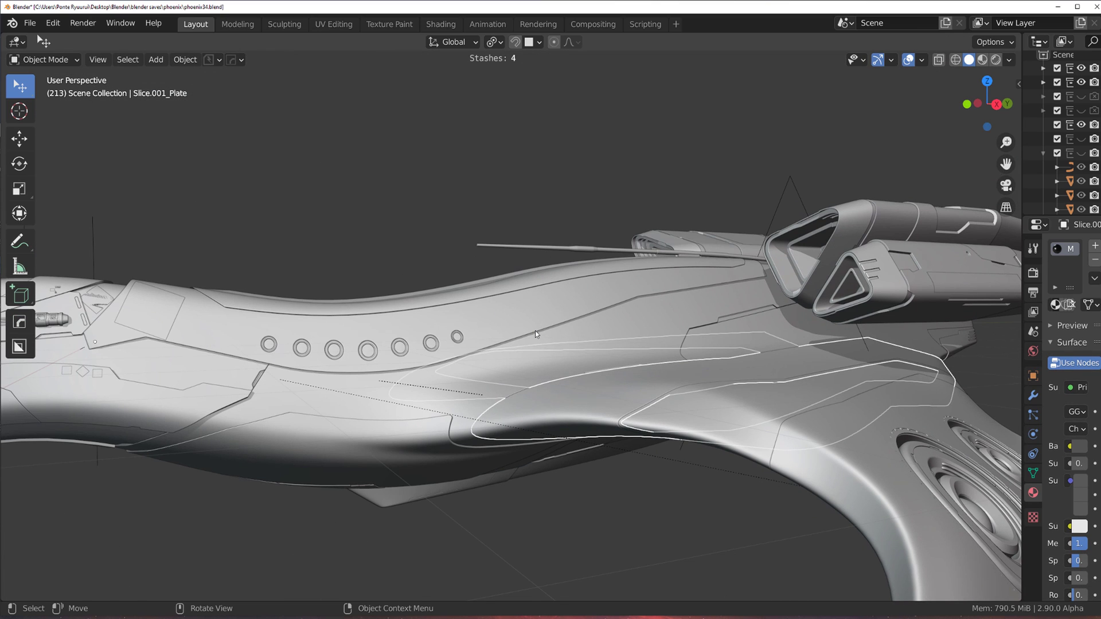
{"action": "middle_click_drag", "start_coordinate": [613, 352], "coordinate": [631, 396]}
{"action": "scroll", "coordinate": [586, 250], "scroll_direction": "up", "scroll_amount": 4}
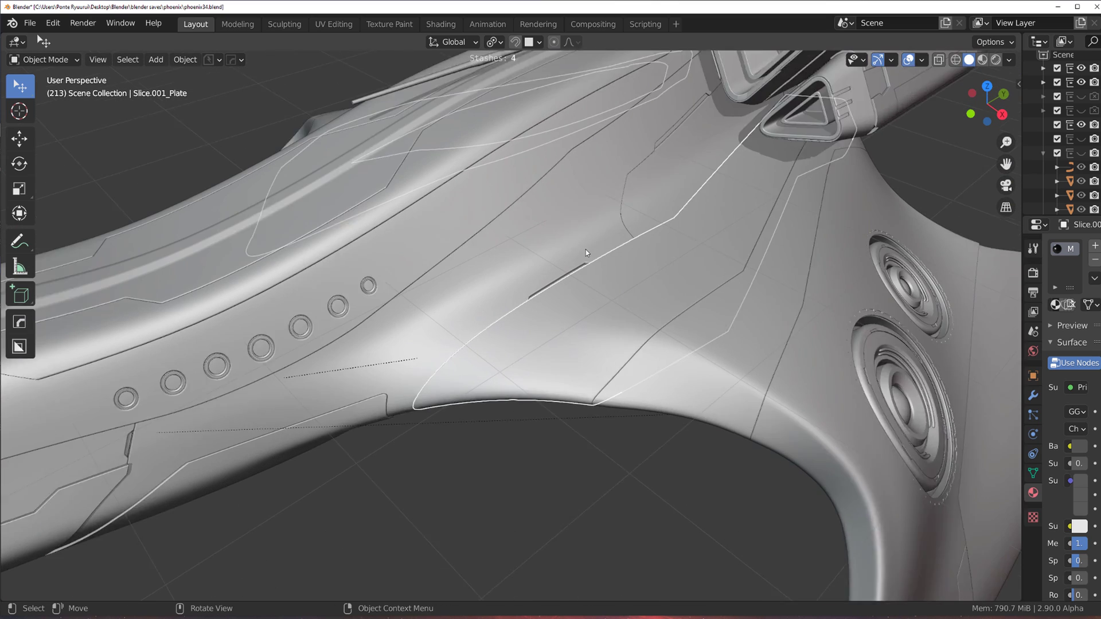
{"action": "scroll", "coordinate": [595, 277], "scroll_direction": "up", "scroll_amount": 3}
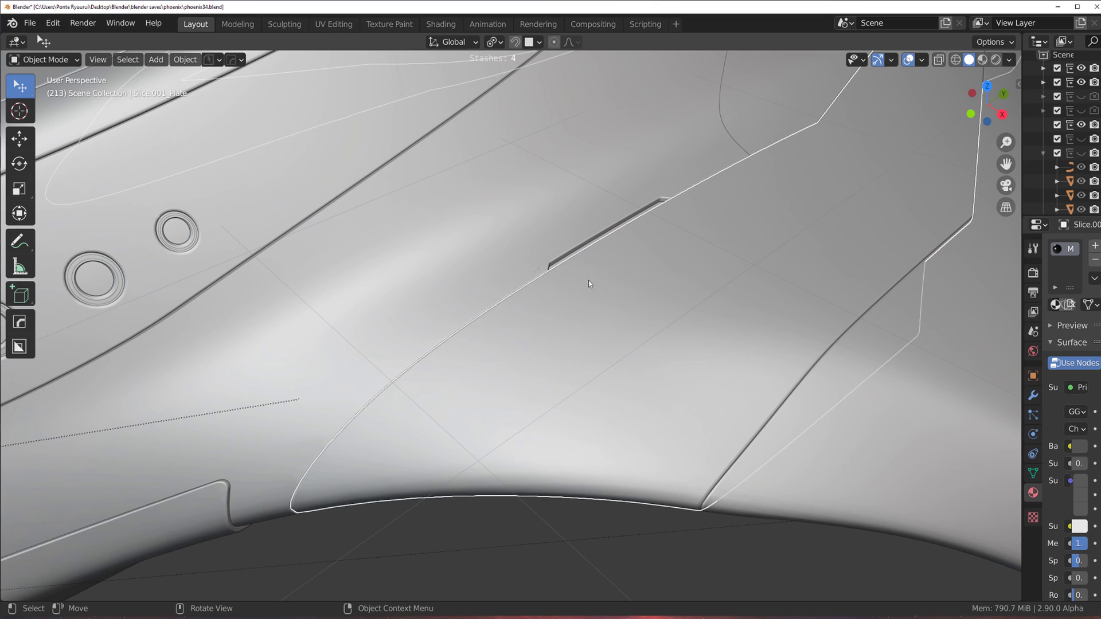
{"action": "scroll", "coordinate": [475, 333], "scroll_direction": "down", "scroll_amount": 2}
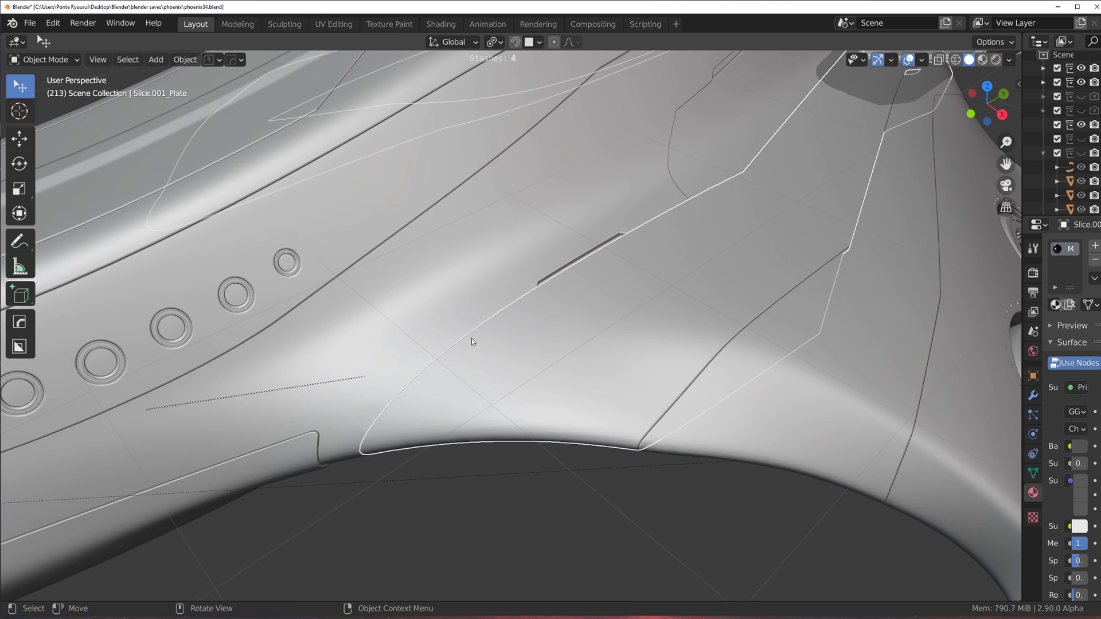
{"action": "key", "text": "KP_Divide"}
{"action": "key", "text": "KP_Divide"}
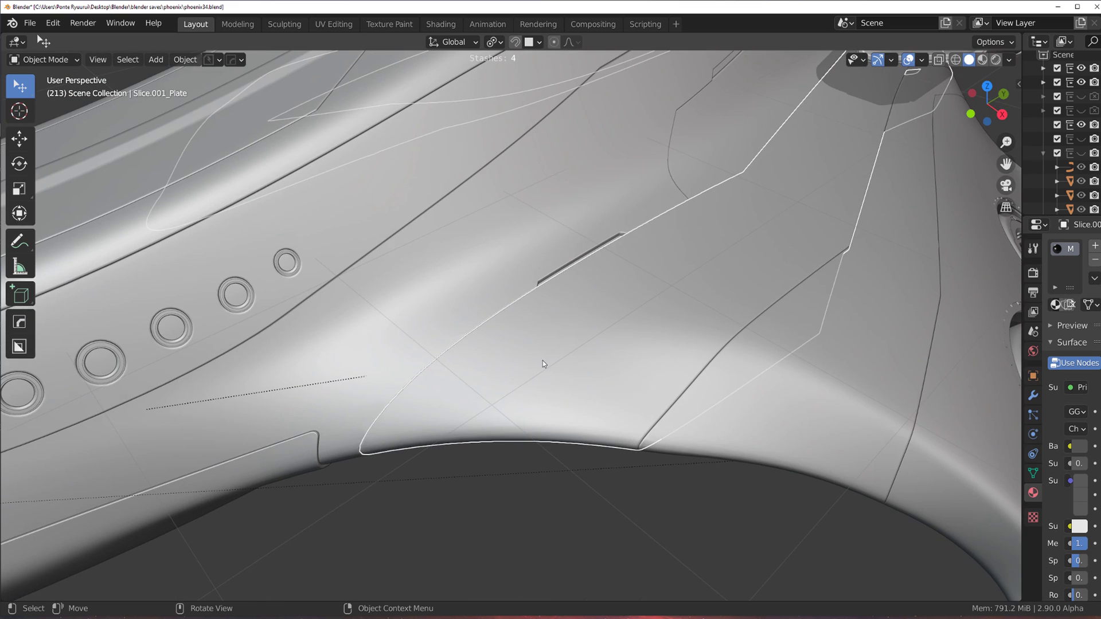
Isolate the wing panel with the two round openings in local view and inspect its curved front edge
{"action": "scroll", "coordinate": [543, 360], "scroll_direction": "down", "scroll_amount": 8}
{"action": "left_click", "coordinate": [604, 305]}
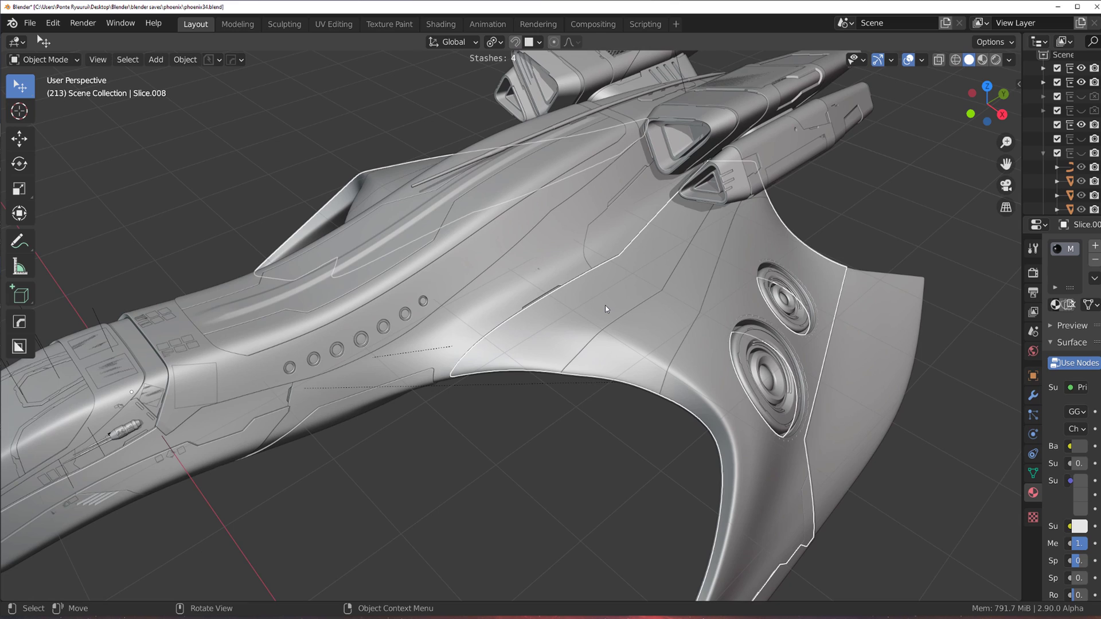
{"action": "key", "text": "KP_Divide"}
{"action": "key", "text": "KP_Divide"}
{"action": "key", "text": "KP_Divide"}
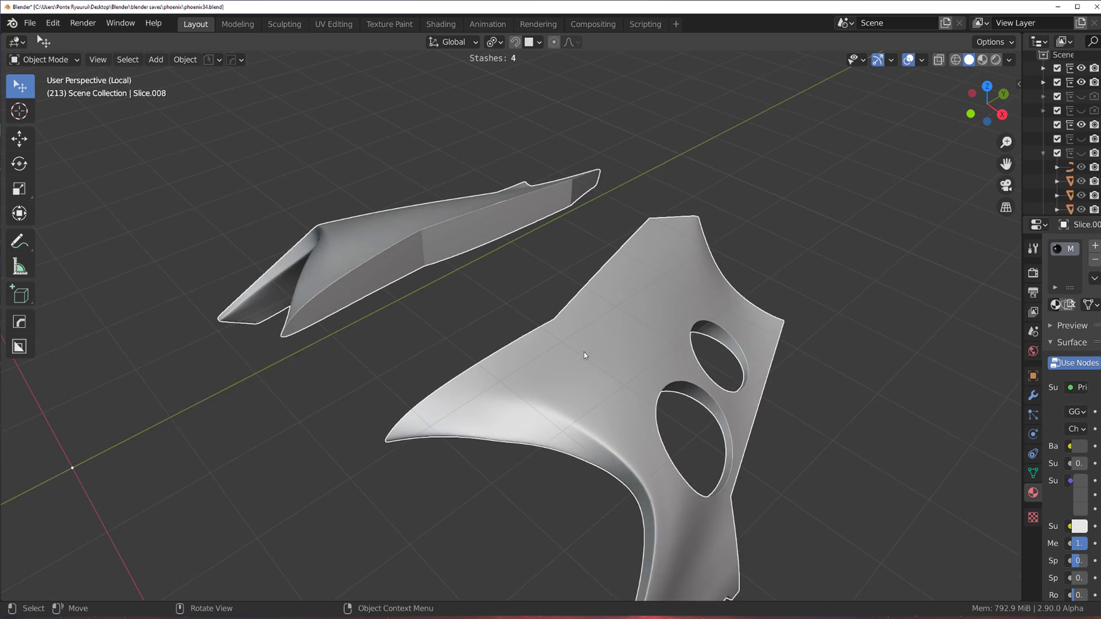
{"action": "scroll", "coordinate": [617, 370], "scroll_direction": "up", "scroll_amount": 3}
{"action": "scroll", "coordinate": [612, 380], "scroll_direction": "up", "scroll_amount": 4}
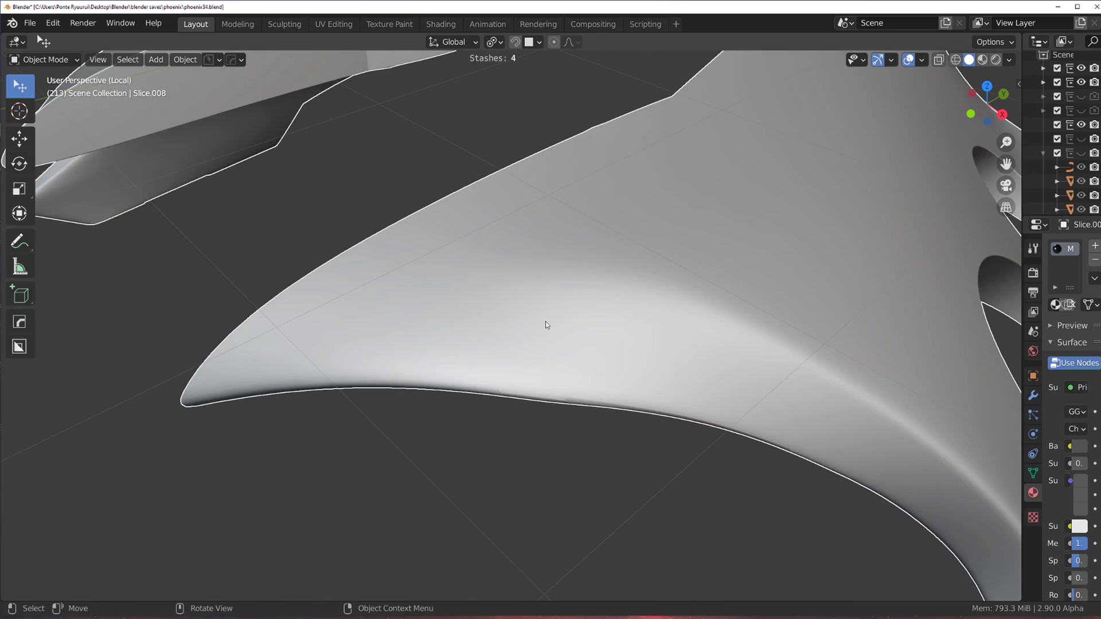
Duplicate the wing panel and leave the copy in its original position
{"action": "scroll", "coordinate": [549, 323], "scroll_direction": "down", "scroll_amount": 6}
{"action": "key", "text": "shift+d"}
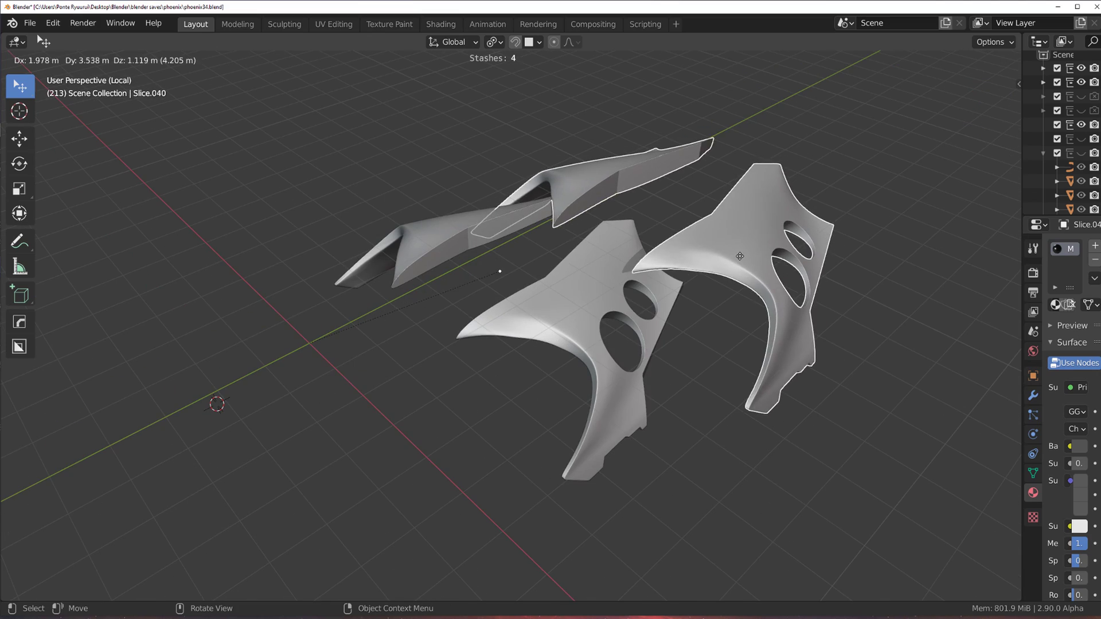
{"action": "right_click", "coordinate": [751, 250]}
View the duplicated panel from the top in orthographic projection and activate BoxCutter with the Ngon shape
{"action": "scroll", "coordinate": [717, 281], "scroll_direction": "up", "scroll_amount": 5}
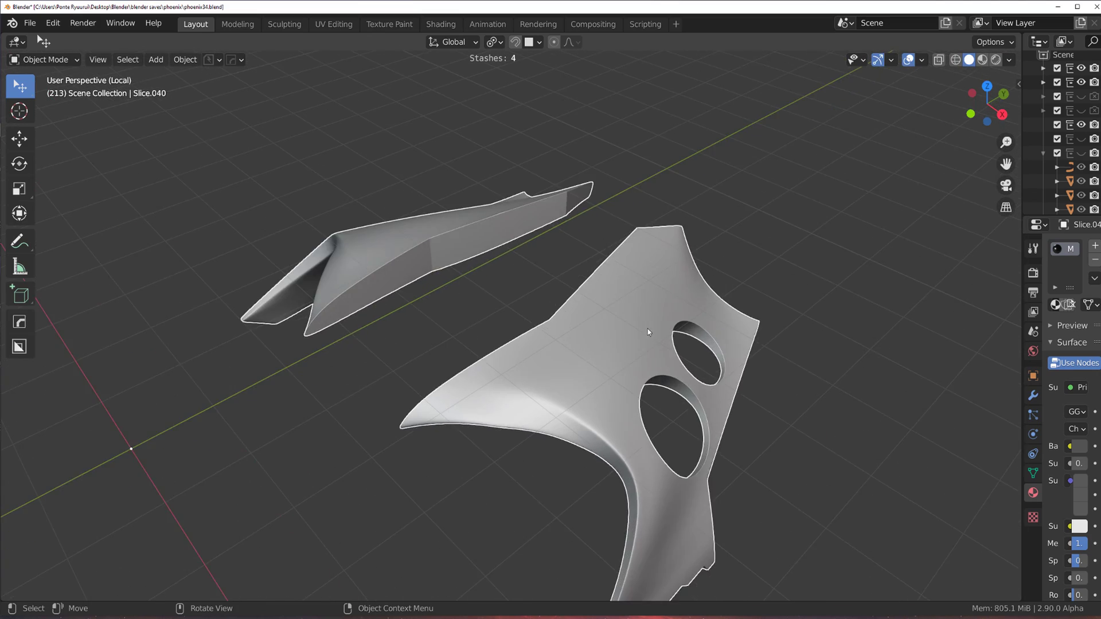
{"action": "key", "text": "grave"}
{"action": "left_click", "coordinate": [383, 159]}
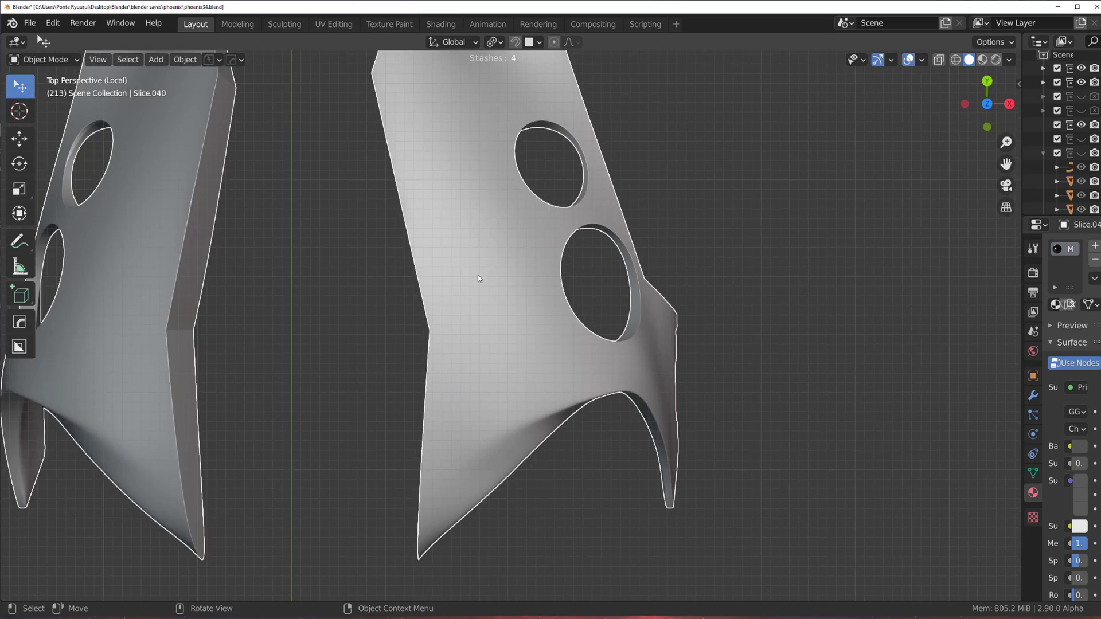
{"action": "scroll", "coordinate": [578, 316], "scroll_direction": "up", "scroll_amount": 3}
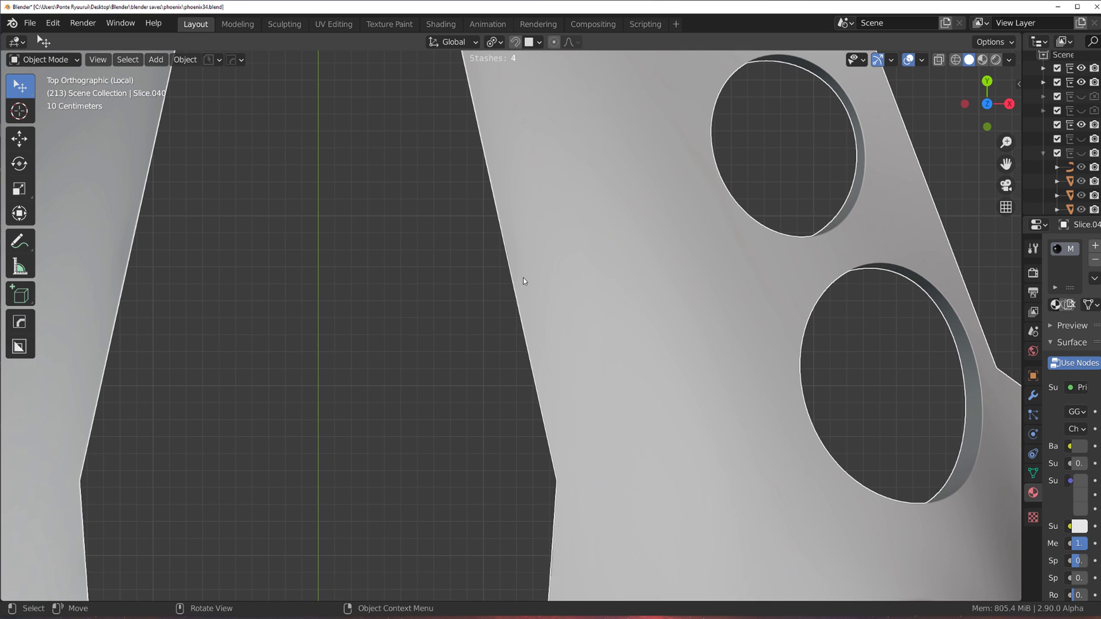
{"action": "key", "text": "d"}
{"action": "key", "text": "alt+w"}
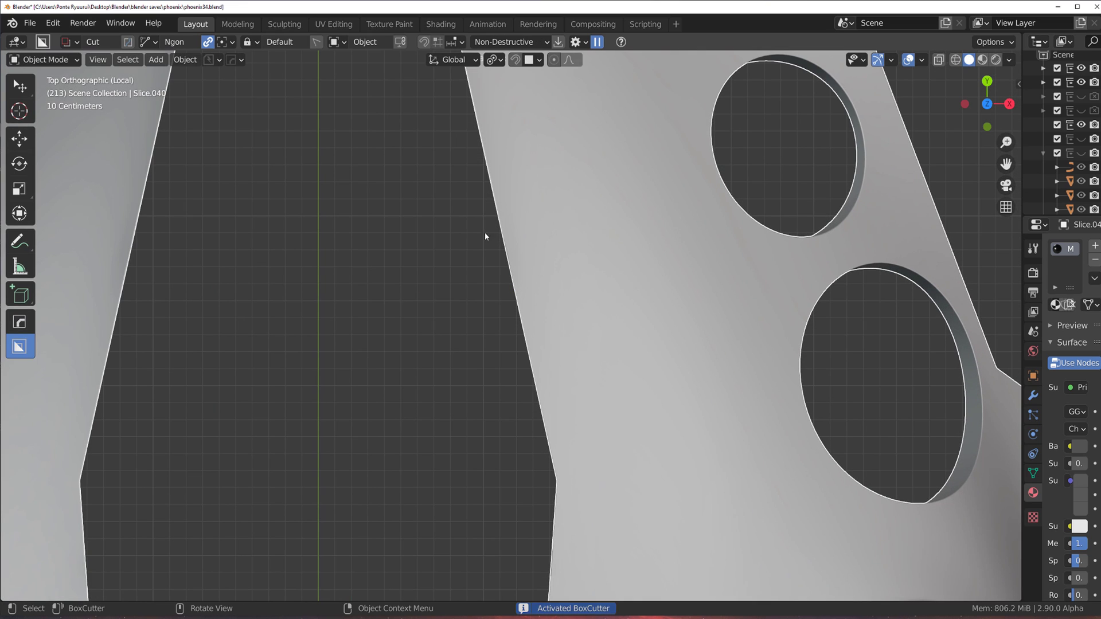
Try to cut a four-sided Ngon notch into the panel's inner edge using Object alignment, and undo the cut
{"action": "left_click_drag", "start_coordinate": [461, 222], "coordinate": [527, 260]}
{"action": "left_click", "coordinate": [528, 261]}
{"action": "left_click", "coordinate": [546, 342]}
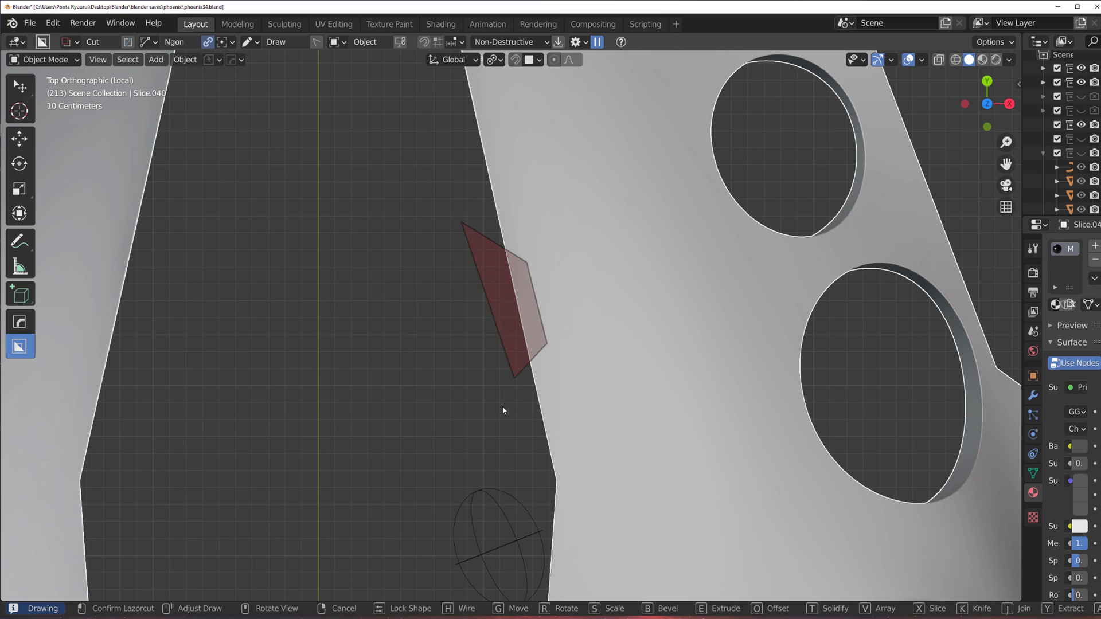
{"action": "left_click", "coordinate": [506, 412]}
{"action": "left_click", "coordinate": [502, 412]}
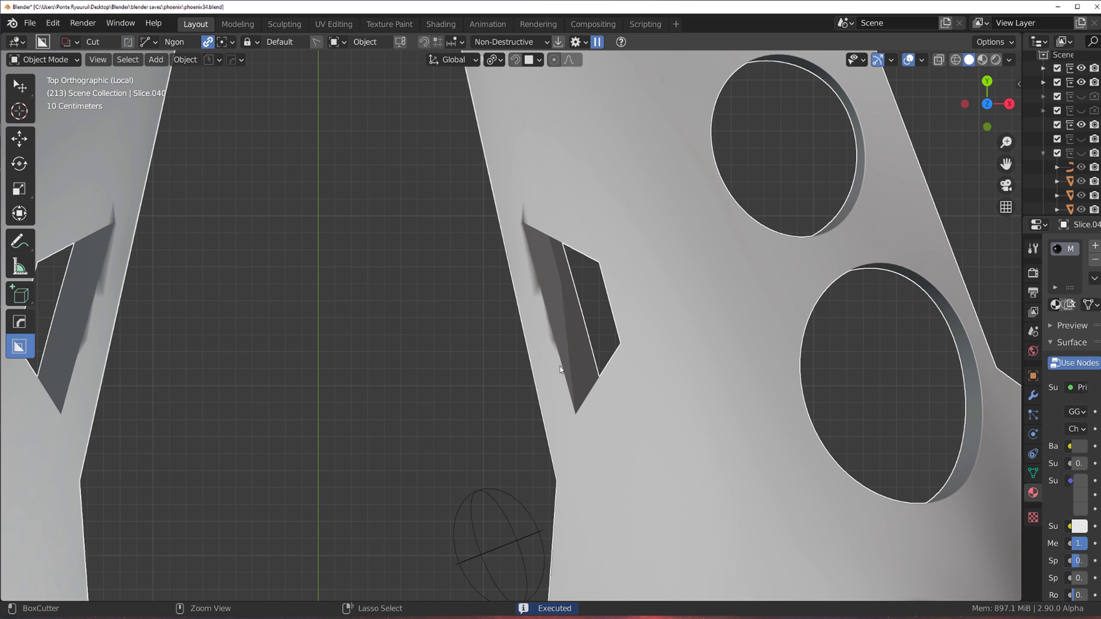
{"action": "key", "text": "ctrl+z"}
Set BoxCutter's alignment to View and cut a four-sided Ngon notch into the panel's straight inner edge
{"action": "key", "text": "d"}
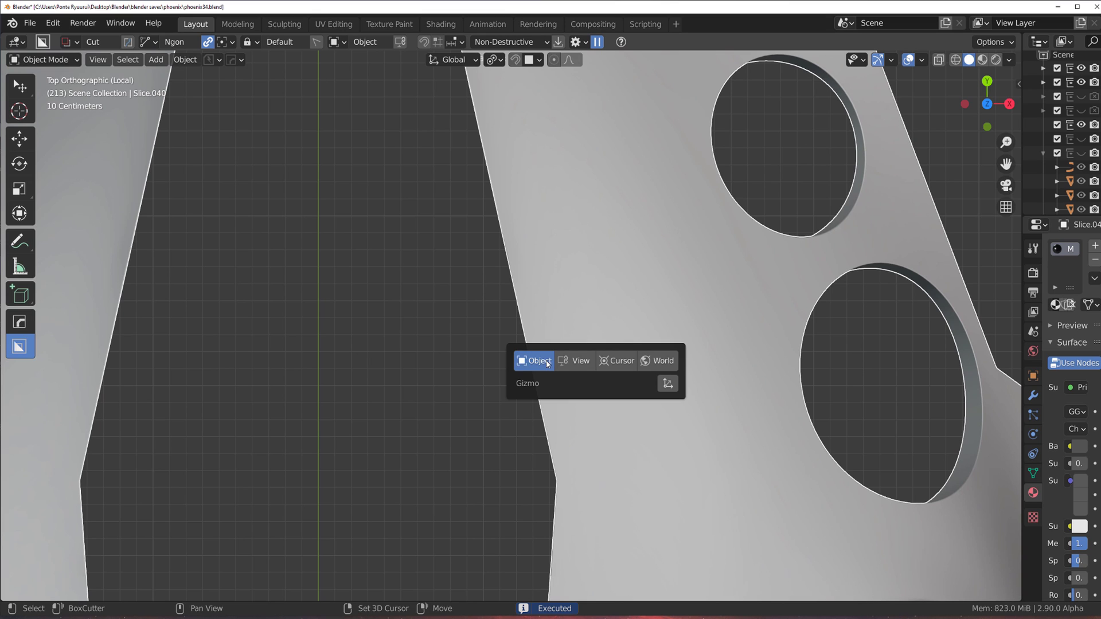
{"action": "left_click", "coordinate": [578, 362]}
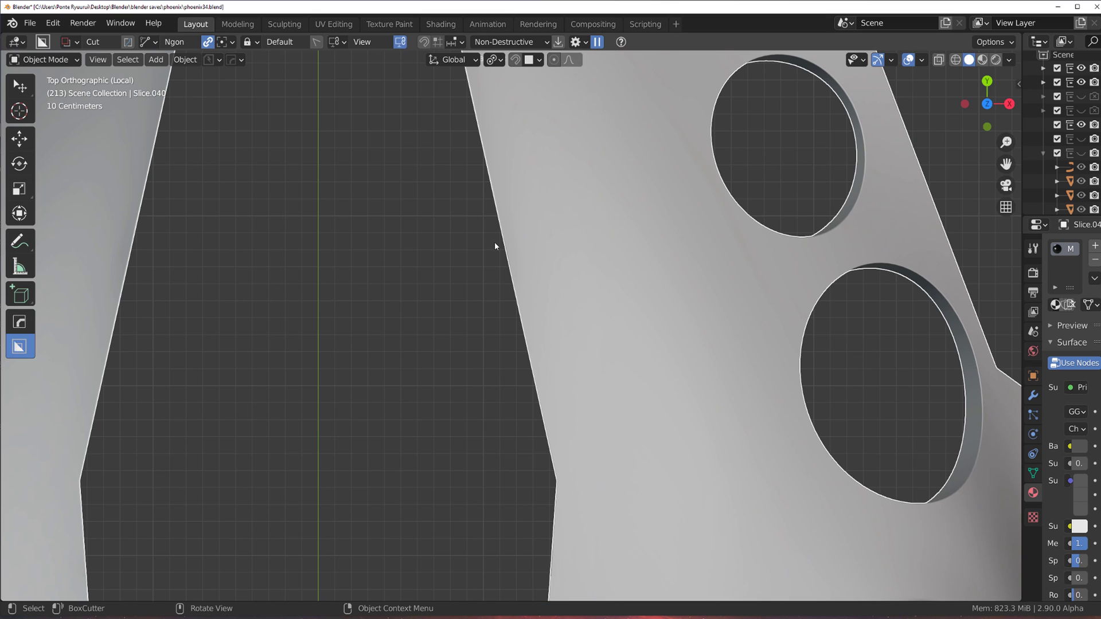
{"action": "left_click", "coordinate": [457, 220]}
{"action": "left_click", "coordinate": [524, 260]}
{"action": "left_click", "coordinate": [549, 360]}
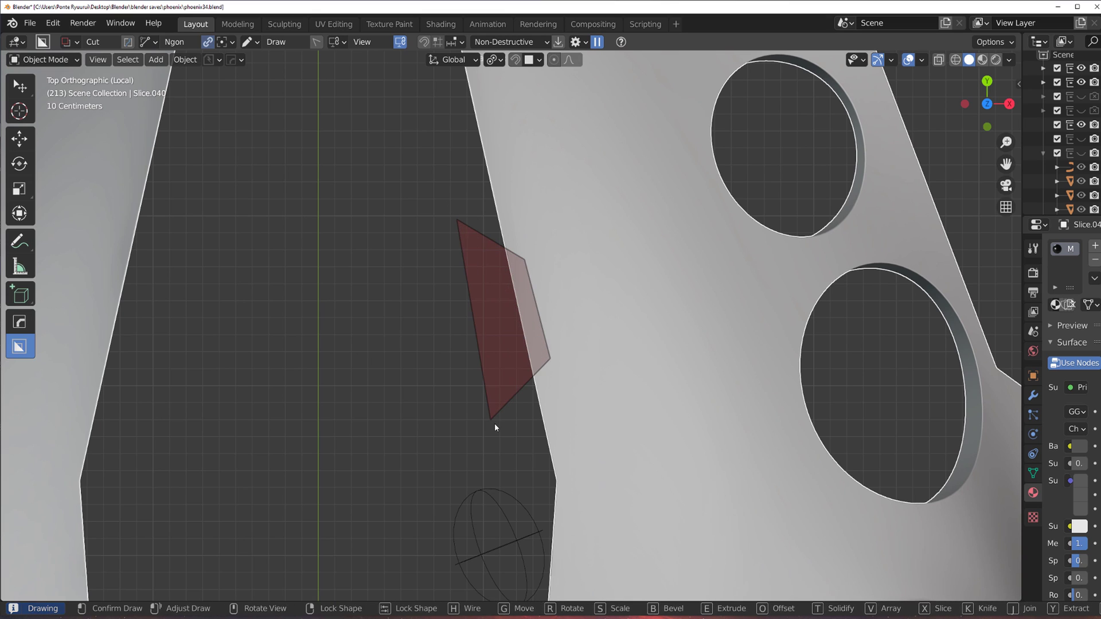
{"action": "left_click", "coordinate": [494, 424]}
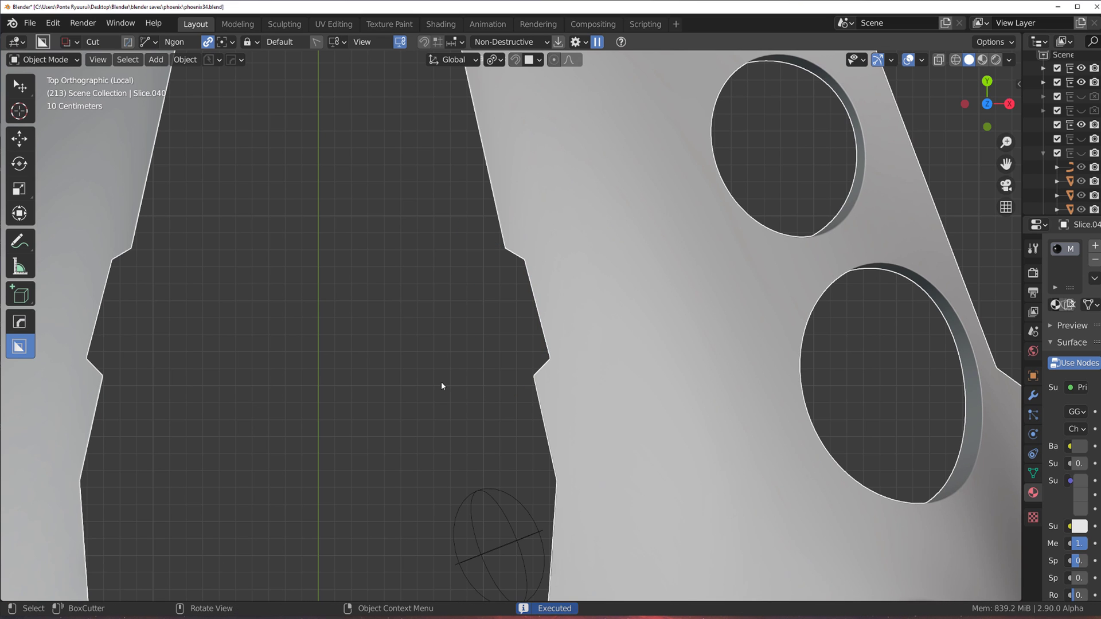
Add a HardOps bevel to the notched panel and run Sharpen on it to apply the cut
{"action": "middle_click_drag", "start_coordinate": [442, 386], "coordinate": [577, 408]}
{"action": "key", "text": "q"}
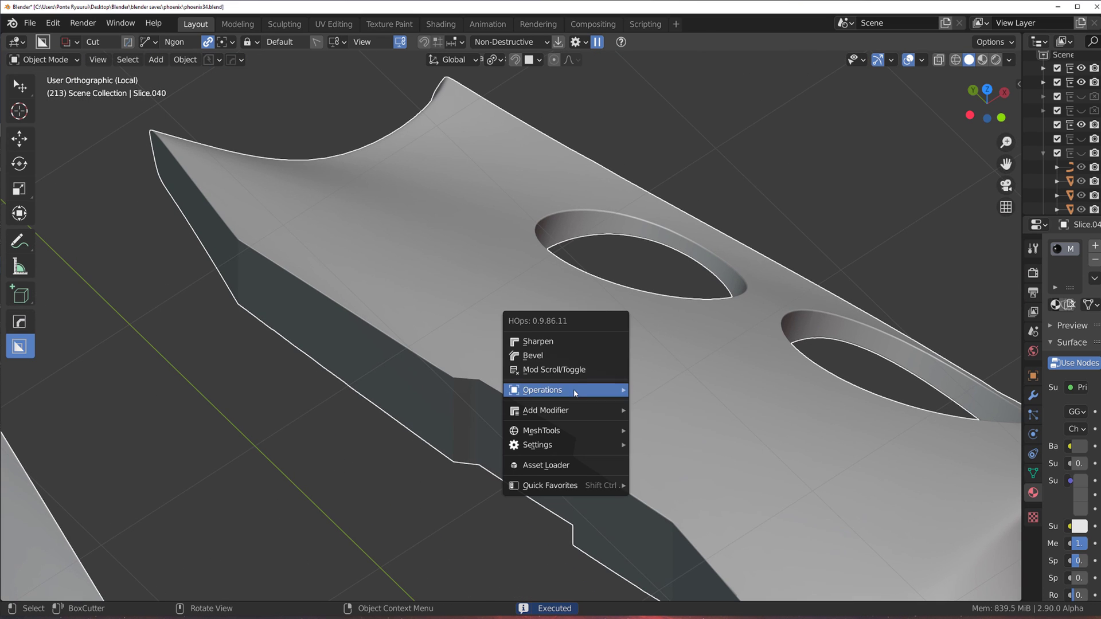
{"action": "left_click", "coordinate": [570, 347]}
{"action": "key", "text": "t"}
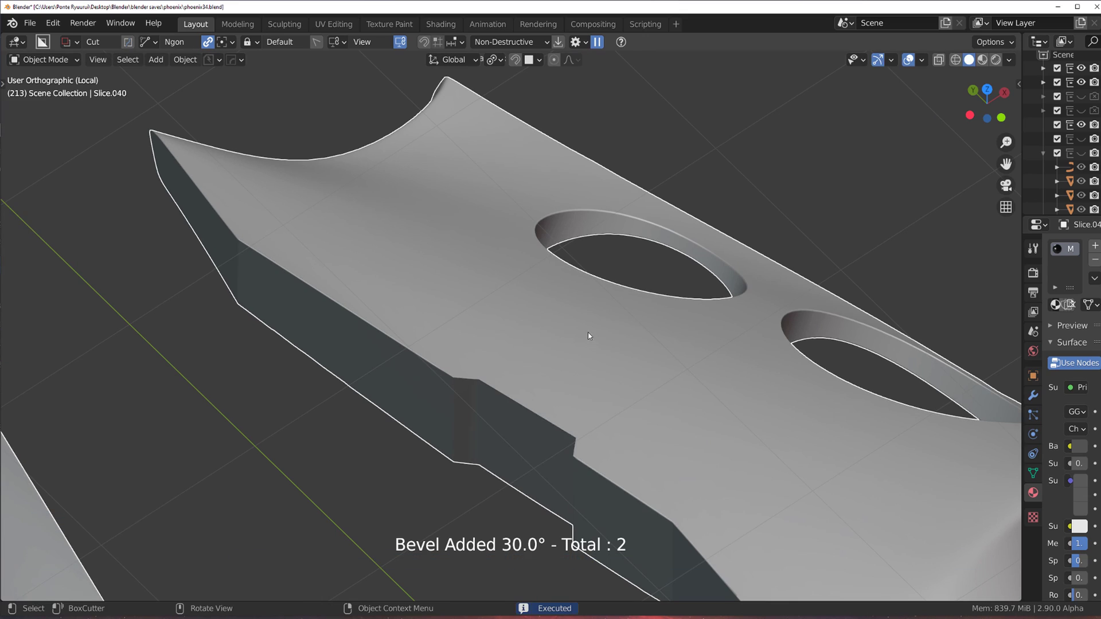
{"action": "key", "text": "q"}
{"action": "left_click", "coordinate": [576, 319]}
Open the panel in Edit Mode with vertex selection and examine the topology around the new notch
{"action": "key", "text": "Tab"}
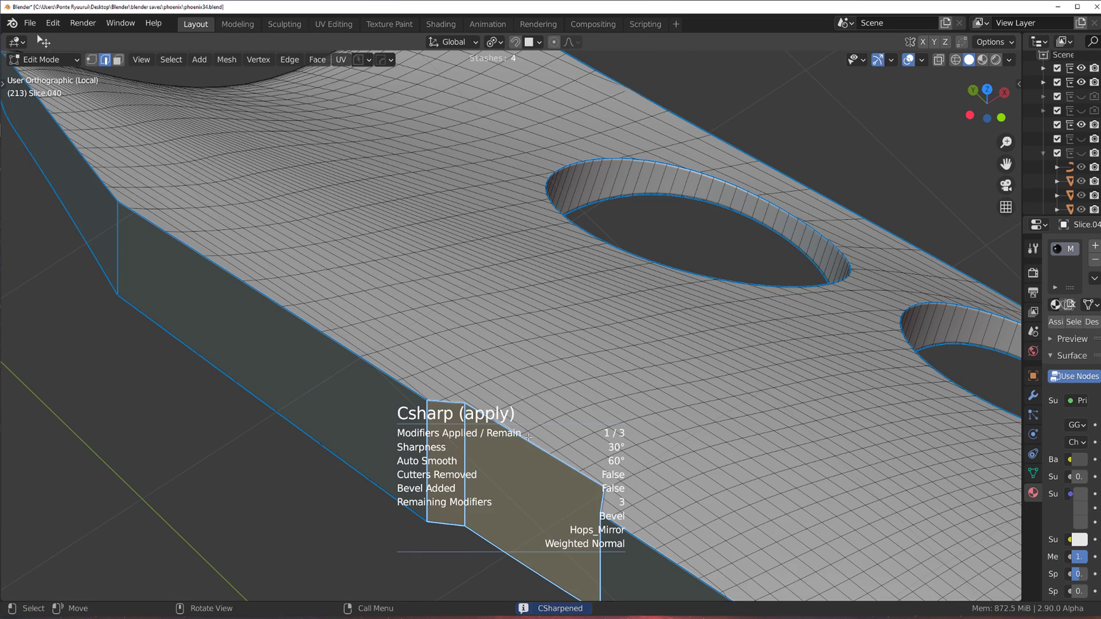
{"action": "scroll", "coordinate": [585, 289], "scroll_direction": "up", "scroll_amount": 4}
{"action": "scroll", "coordinate": [584, 288], "scroll_direction": "up", "scroll_amount": 4}
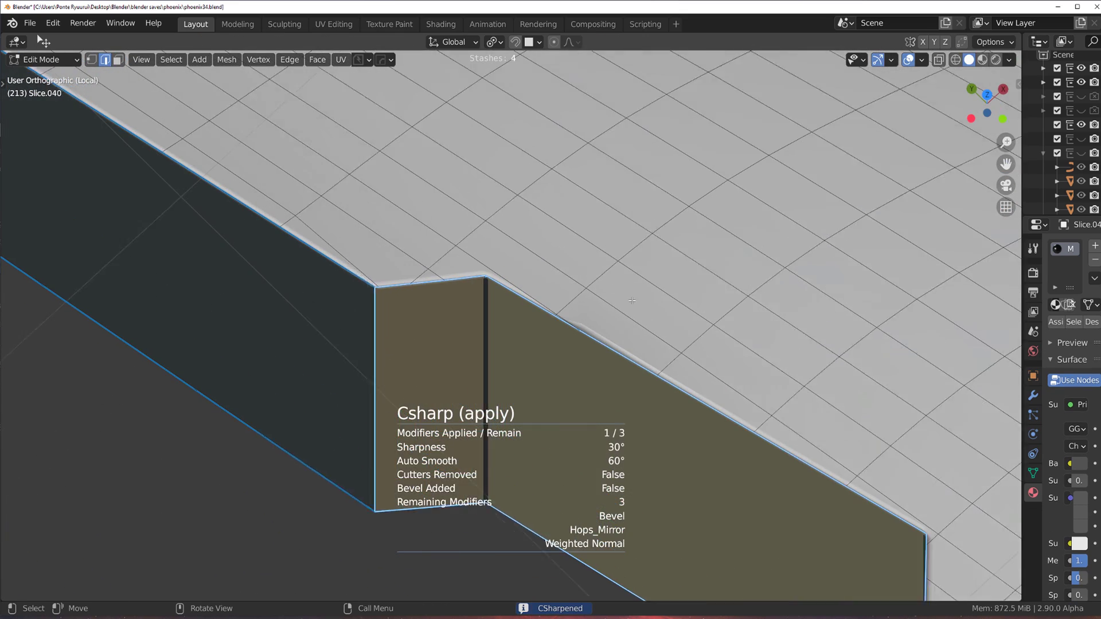
{"action": "key", "text": "Tab"}
{"action": "left_click", "coordinate": [548, 300]}
{"action": "middle_click_drag", "start_coordinate": [682, 304], "coordinate": [514, 277]}
{"action": "scroll", "coordinate": [514, 278], "scroll_direction": "down", "scroll_amount": 4}
{"action": "scroll", "coordinate": [487, 281], "scroll_direction": "down", "scroll_amount": 2}
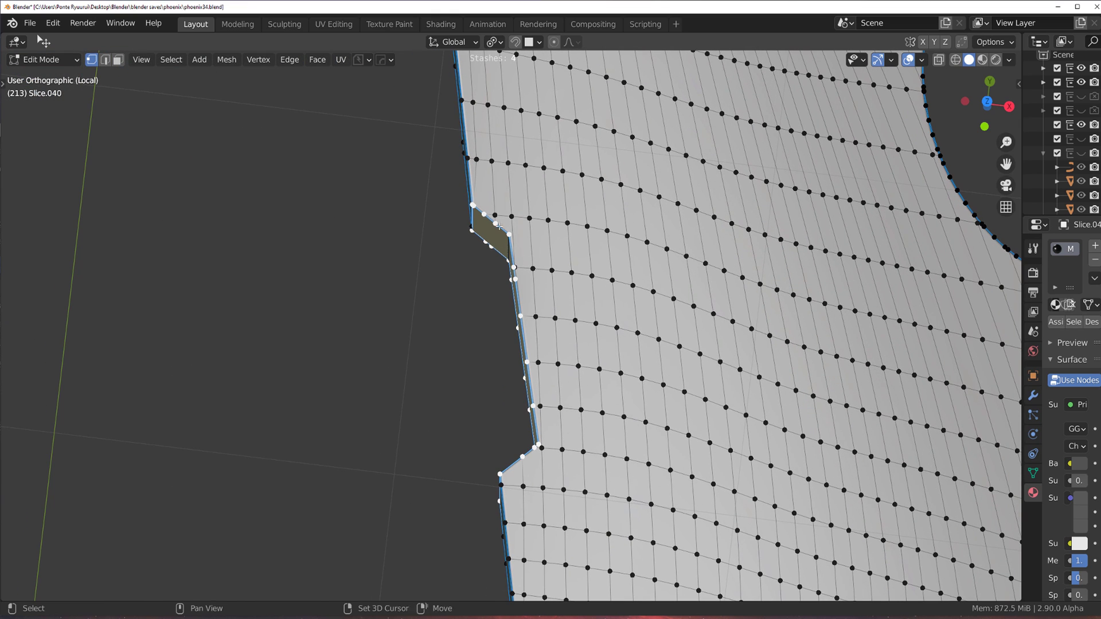
Switch to edge selection and examine the edges meeting at the notch's upper corner
{"action": "left_click", "coordinate": [469, 204]}
{"action": "key", "text": "Tab"}
{"action": "left_click", "coordinate": [505, 341]}
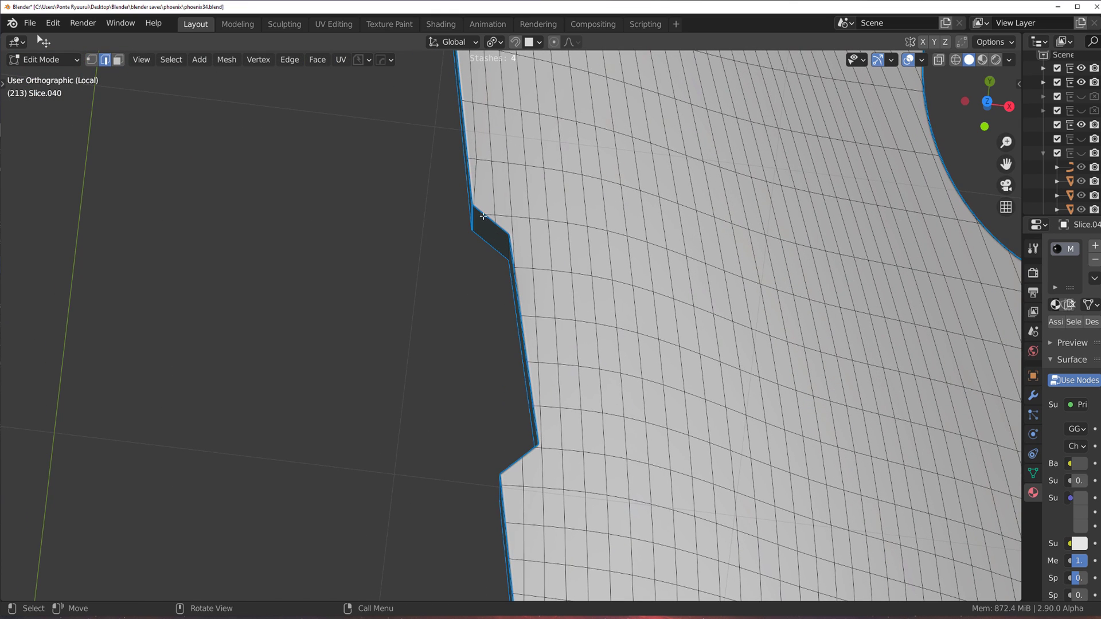
{"action": "scroll", "coordinate": [533, 271], "scroll_direction": "up", "scroll_amount": 5}
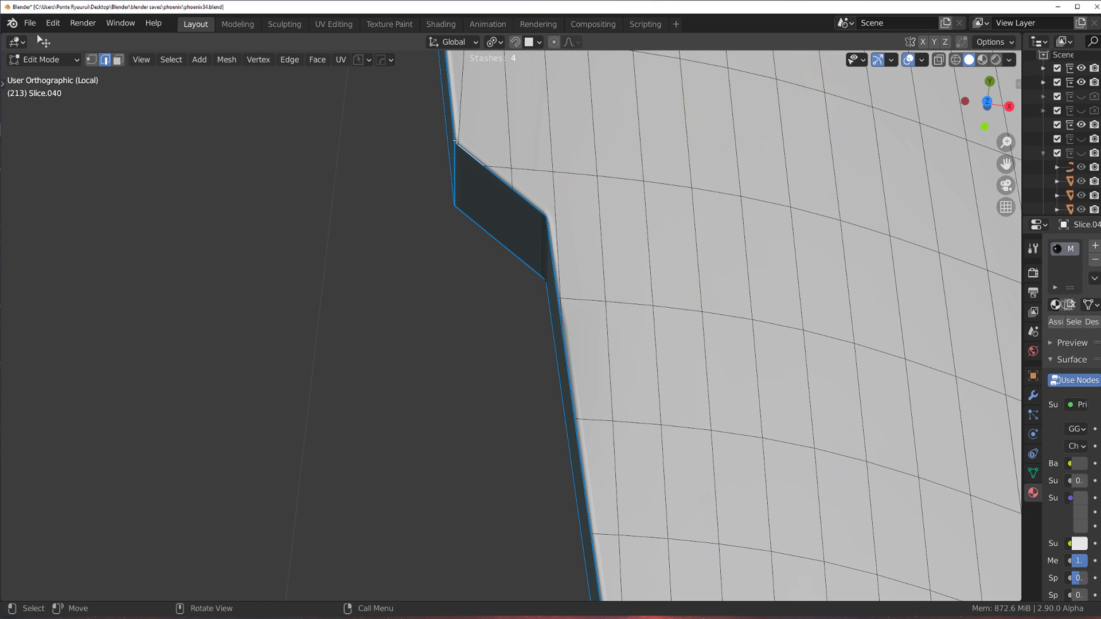
{"action": "scroll", "coordinate": [593, 412], "scroll_direction": "down", "scroll_amount": 2}
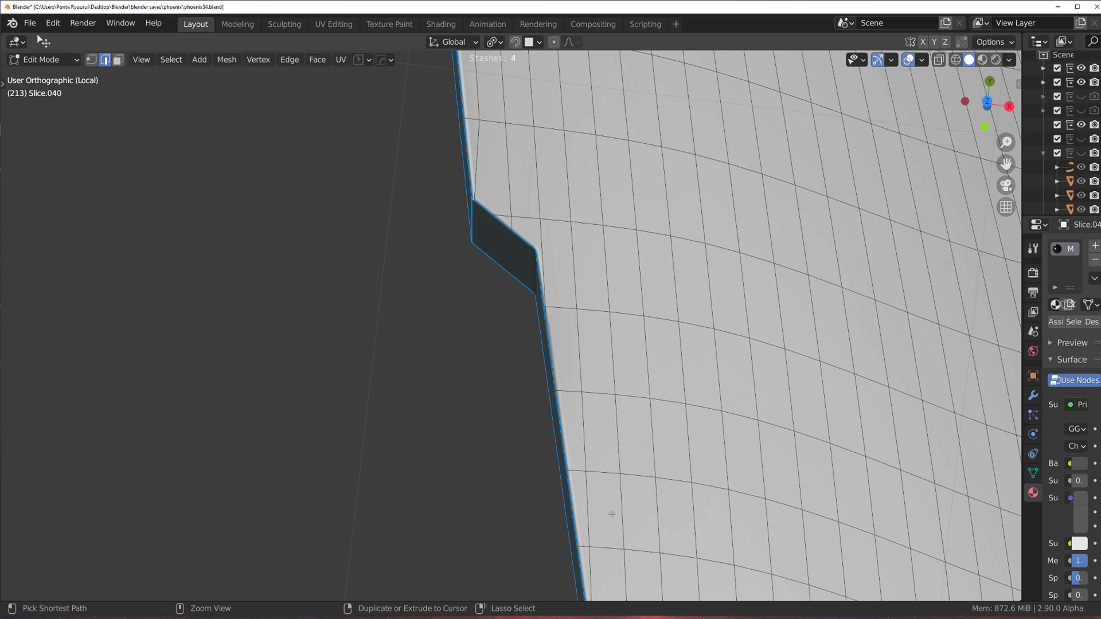
Select the vertices along the notch's upper outline and run MESHmachine Boolean Cleanup on side B with a threshold of 0.4004
{"action": "left_click", "coordinate": [561, 452], "text": "ctrl"}
{"action": "middle_click_drag", "start_coordinate": [609, 494], "coordinate": [597, 244], "text": "shift"}
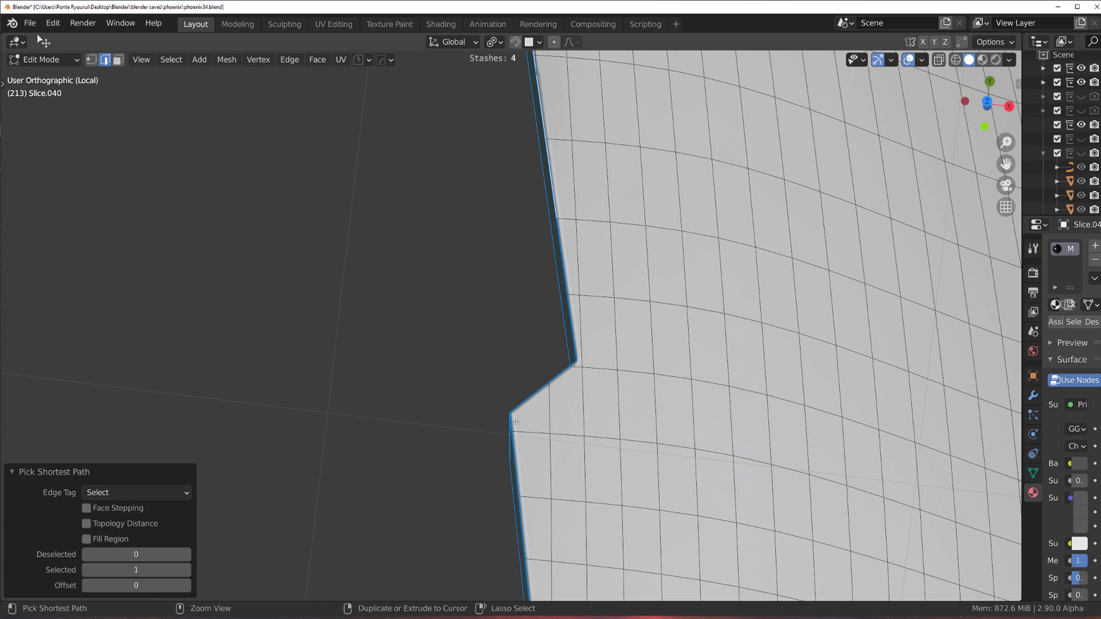
{"action": "key", "text": "1"}
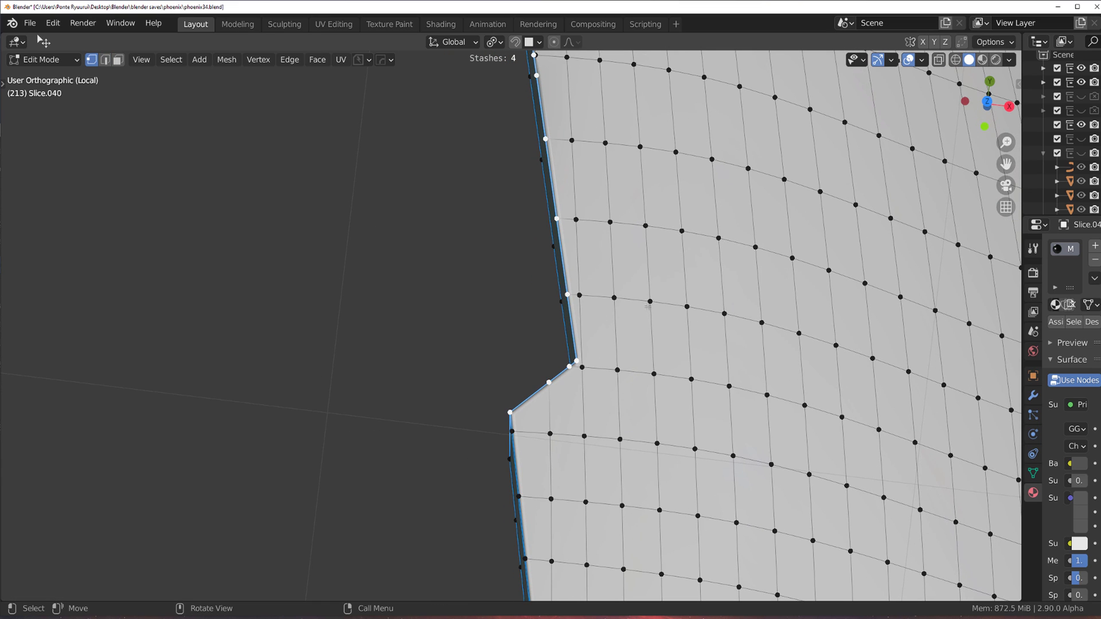
{"action": "middle_click_drag", "start_coordinate": [639, 228], "coordinate": [612, 314], "text": "shift"}
{"action": "key", "text": "y"}
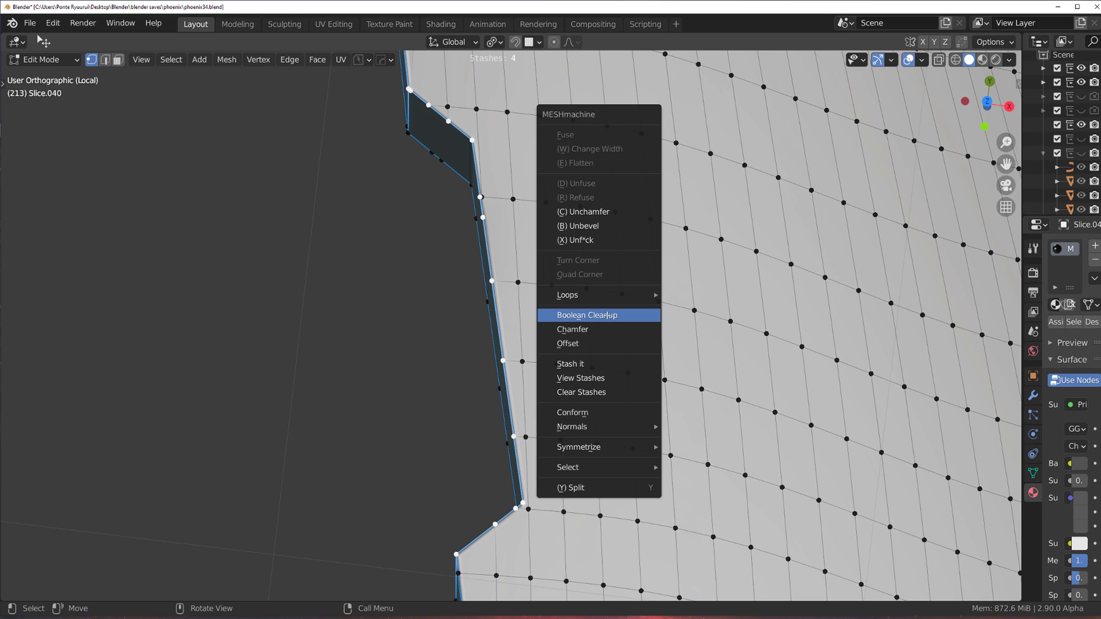
{"action": "left_click", "coordinate": [607, 314]}
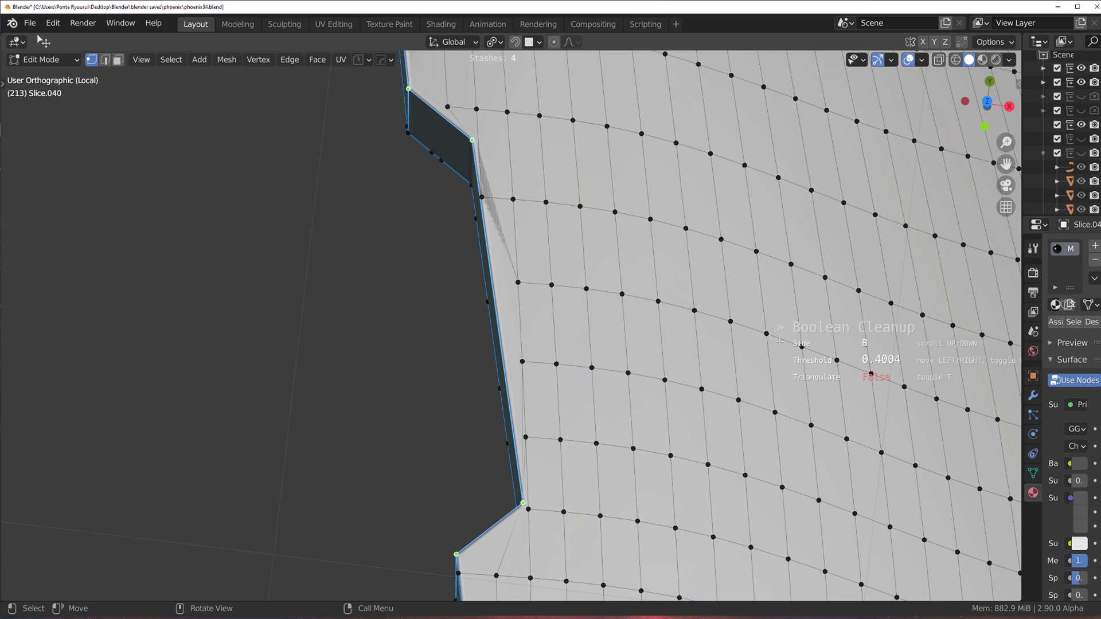
{"action": "left_click", "coordinate": [785, 343]}
{"action": "key", "text": "Tab"}
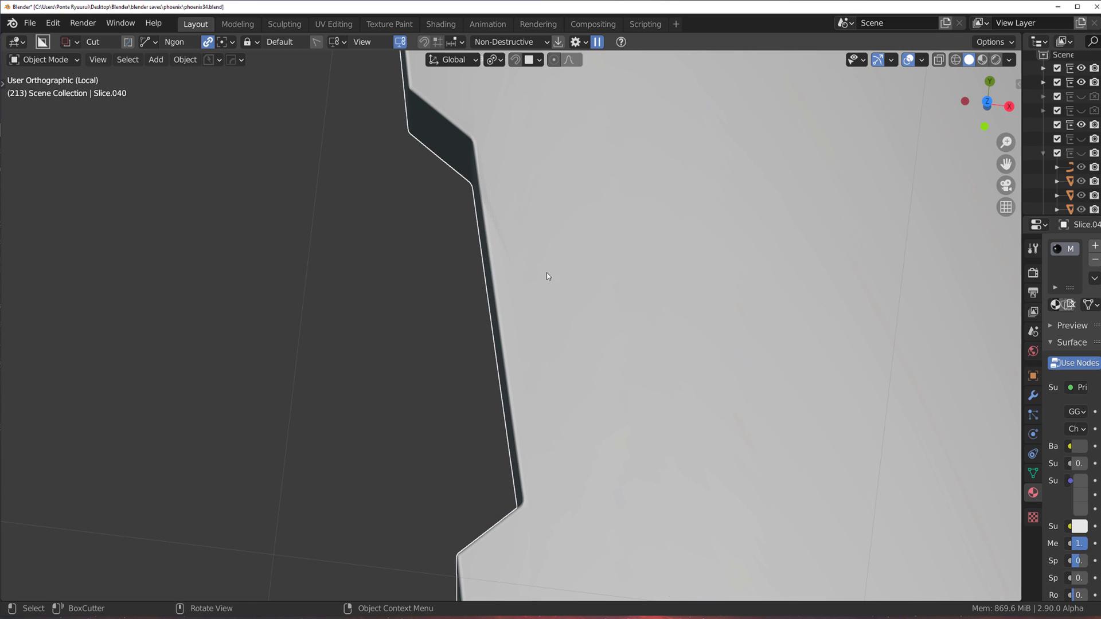
Examine the cleaned-up notch's vertices in Edit Mode and its shading on the panel in Object Mode
{"action": "key", "text": "Tab"}
{"action": "scroll", "coordinate": [598, 346], "scroll_direction": "up", "scroll_amount": 2}
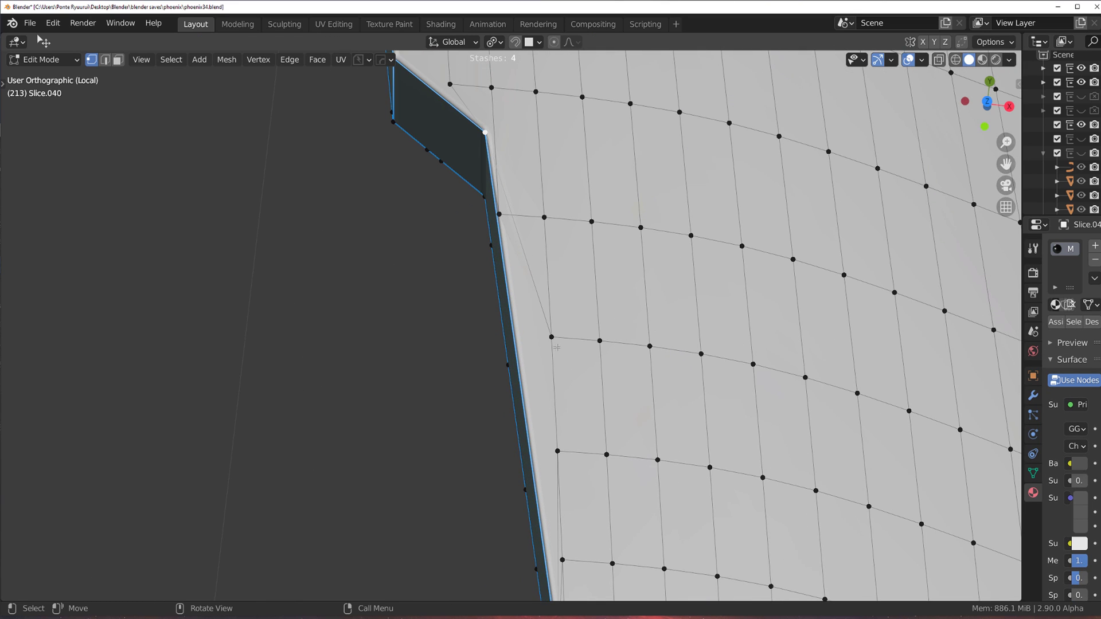
{"action": "middle_click_drag", "start_coordinate": [552, 337], "coordinate": [664, 332]}
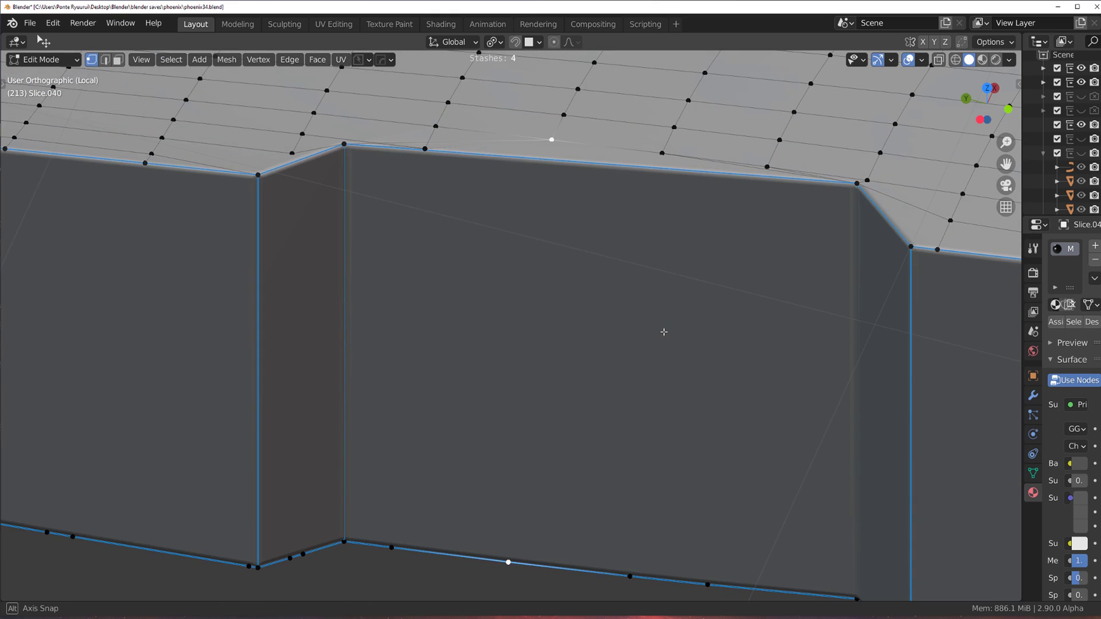
{"action": "scroll", "coordinate": [646, 304], "scroll_direction": "down", "scroll_amount": 1}
{"action": "key", "text": "Tab"}
{"action": "scroll", "coordinate": [616, 250], "scroll_direction": "down", "scroll_amount": 2}
{"action": "middle_click_drag", "start_coordinate": [617, 253], "coordinate": [600, 274]}
{"action": "scroll", "coordinate": [594, 256], "scroll_direction": "down", "scroll_amount": 7}
{"action": "key", "text": "KP_5"}
{"action": "scroll", "coordinate": [542, 309], "scroll_direction": "down", "scroll_amount": 3}
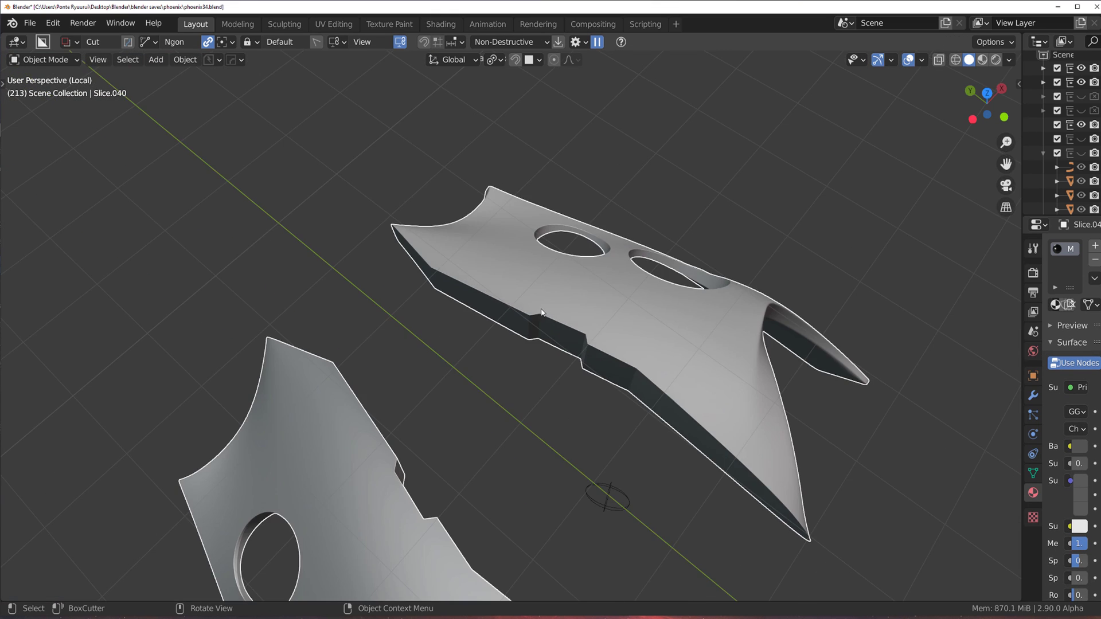
{"action": "middle_click_drag", "start_coordinate": [542, 313], "coordinate": [517, 321]}
{"action": "scroll", "coordinate": [533, 401], "scroll_direction": "up", "scroll_amount": 3}
{"action": "scroll", "coordinate": [546, 270], "scroll_direction": "up", "scroll_amount": 3}
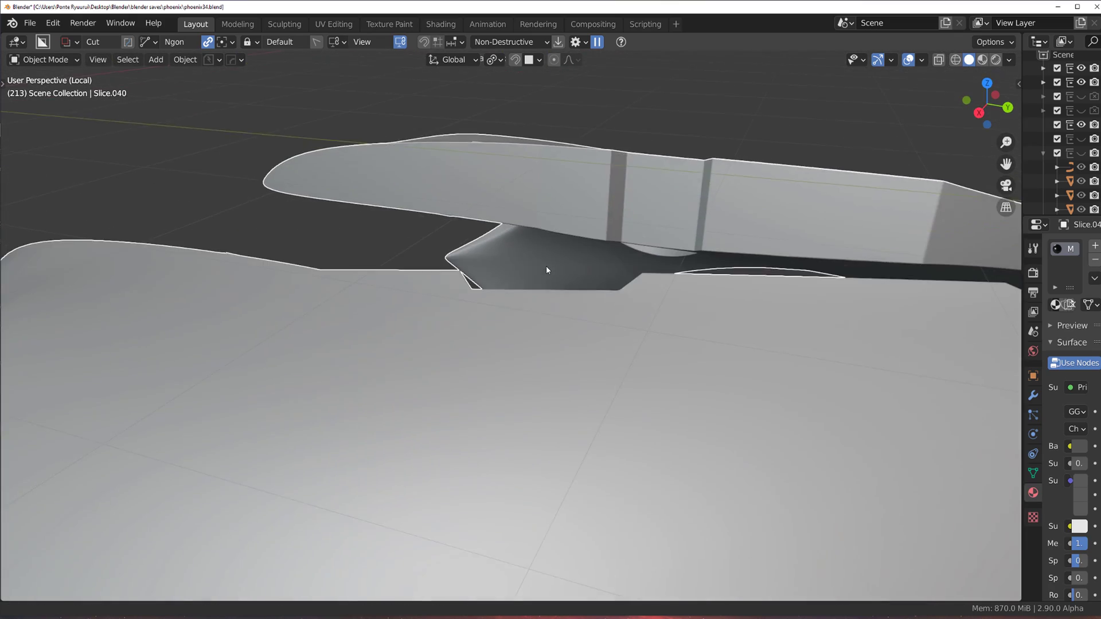
{"action": "middle_click_drag", "start_coordinate": [546, 270], "coordinate": [596, 427]}
{"action": "scroll", "coordinate": [637, 327], "scroll_direction": "down", "scroll_amount": 3}
Examine the dense vertex topology of the whole wing panel in Edit Mode
{"action": "key", "text": "Tab"}
{"action": "left_click", "coordinate": [608, 250]}
{"action": "scroll", "coordinate": [609, 332], "scroll_direction": "down", "scroll_amount": 3}
{"action": "scroll", "coordinate": [643, 376], "scroll_direction": "down", "scroll_amount": 2}
{"action": "scroll", "coordinate": [596, 427], "scroll_direction": "up", "scroll_amount": 3}
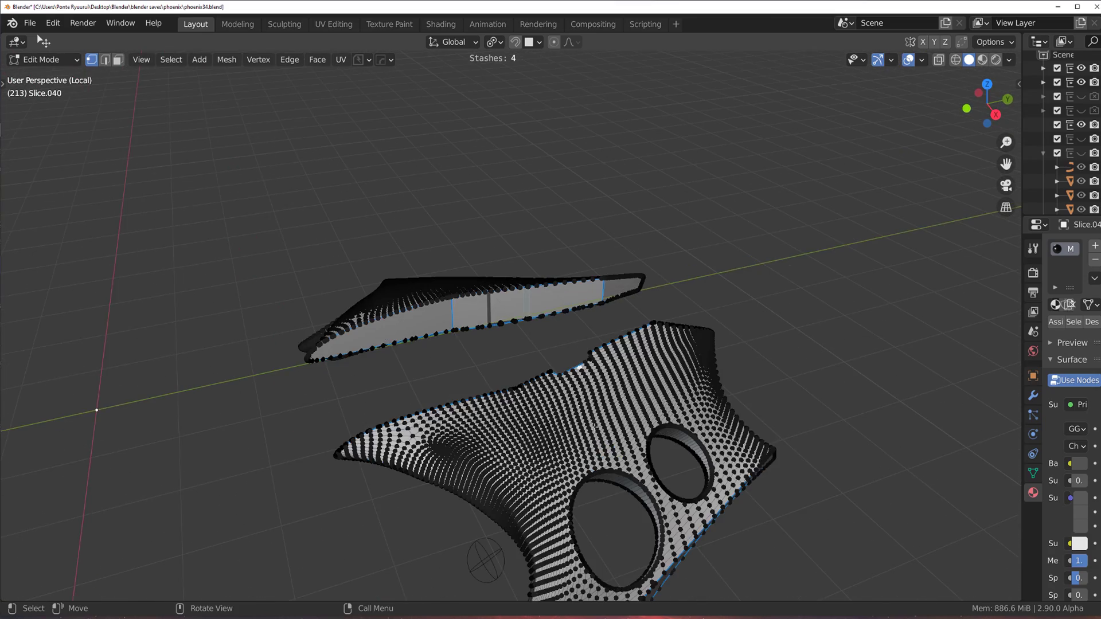
{"action": "scroll", "coordinate": [562, 301], "scroll_direction": "up", "scroll_amount": 5}
{"action": "scroll", "coordinate": [515, 262], "scroll_direction": "down", "scroll_amount": 3}
{"action": "scroll", "coordinate": [510, 301], "scroll_direction": "up", "scroll_amount": 3}
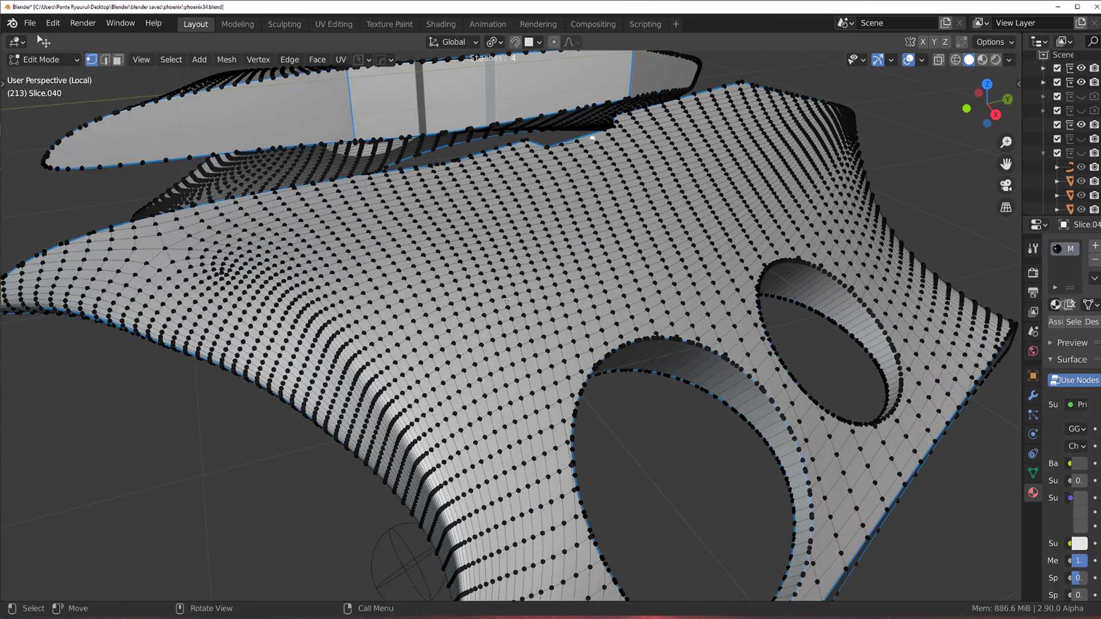
Return the panel to Object Mode and save the blend file
{"action": "key", "text": "Tab"}
{"action": "scroll", "coordinate": [393, 319], "scroll_direction": "down", "scroll_amount": 5}
{"action": "scroll", "coordinate": [562, 271], "scroll_direction": "up", "scroll_amount": 2}
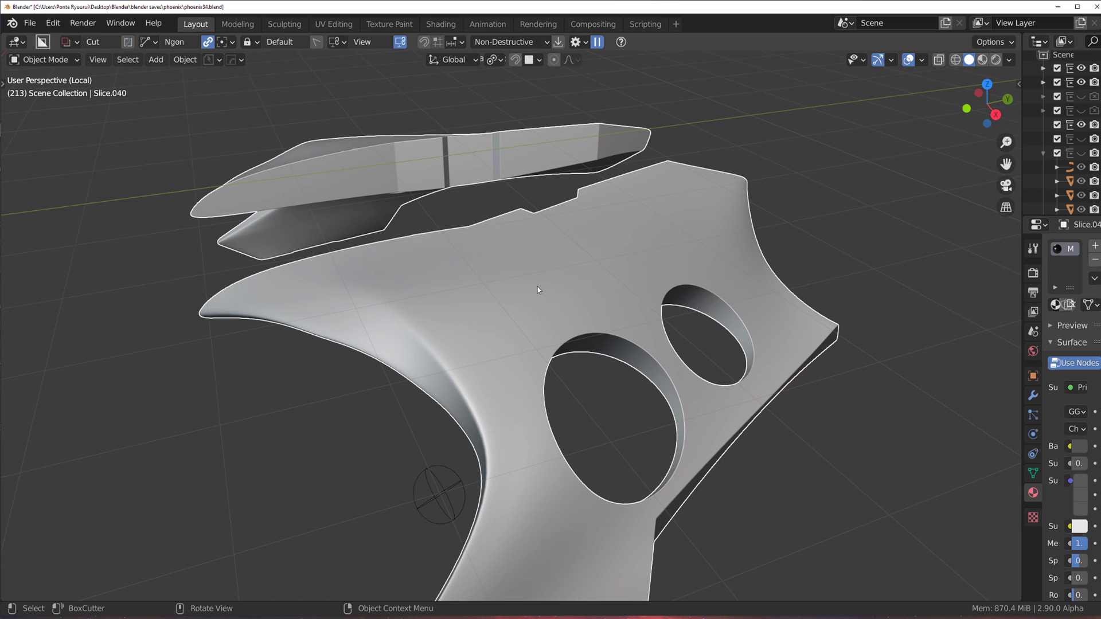
{"action": "key", "text": "ctrl+s"}
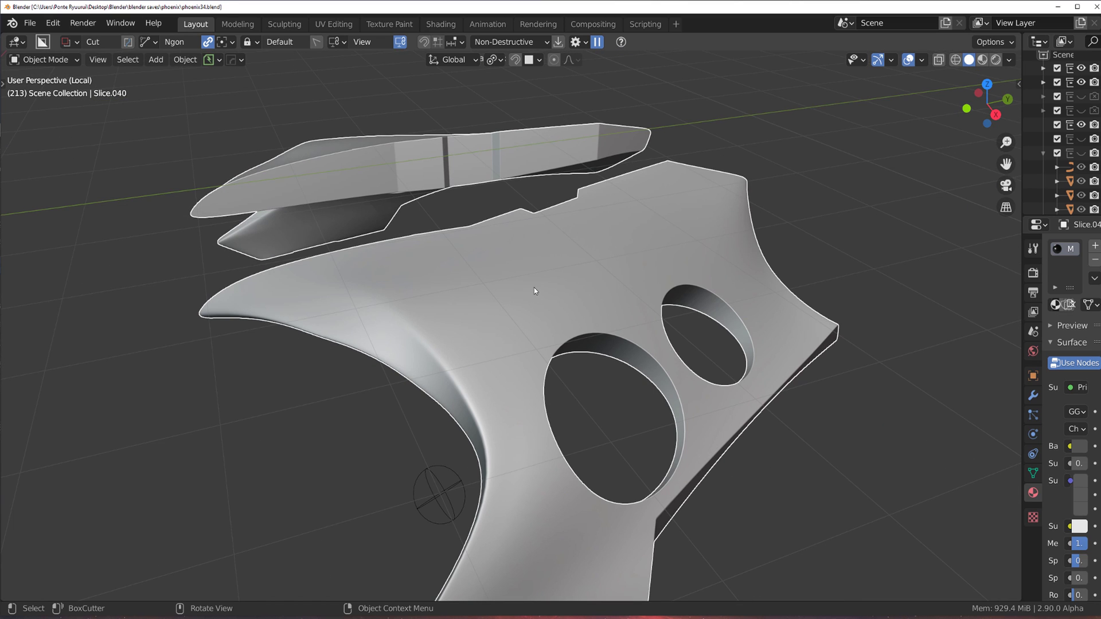
{"action": "middle_click_drag", "start_coordinate": [535, 287], "coordinate": [609, 163]}
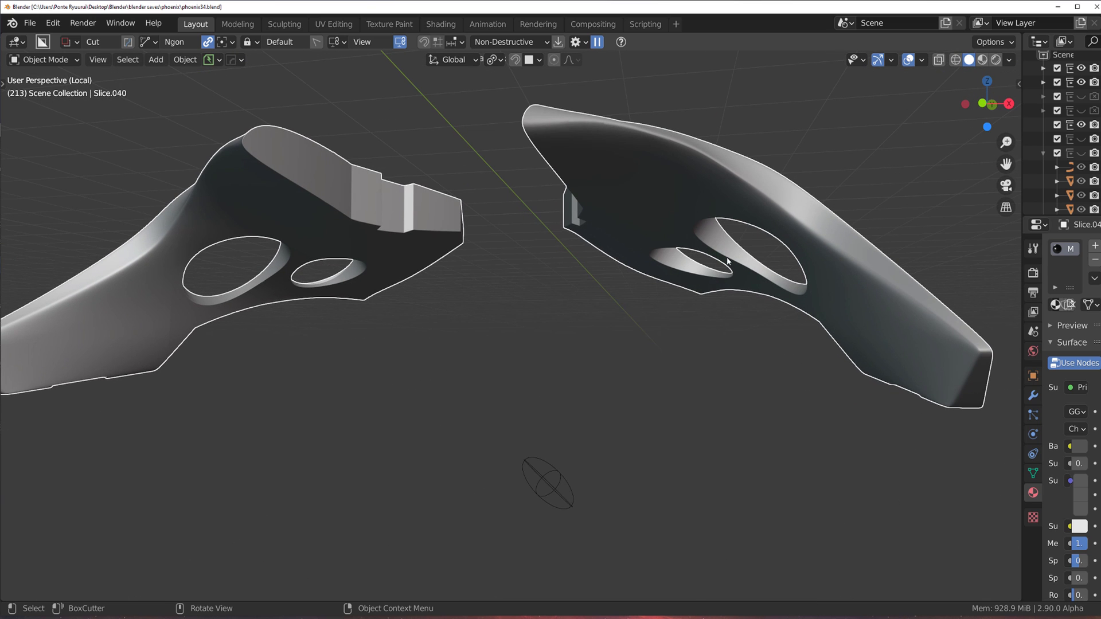
{"action": "middle_click_drag", "start_coordinate": [831, 338], "coordinate": [512, 309]}
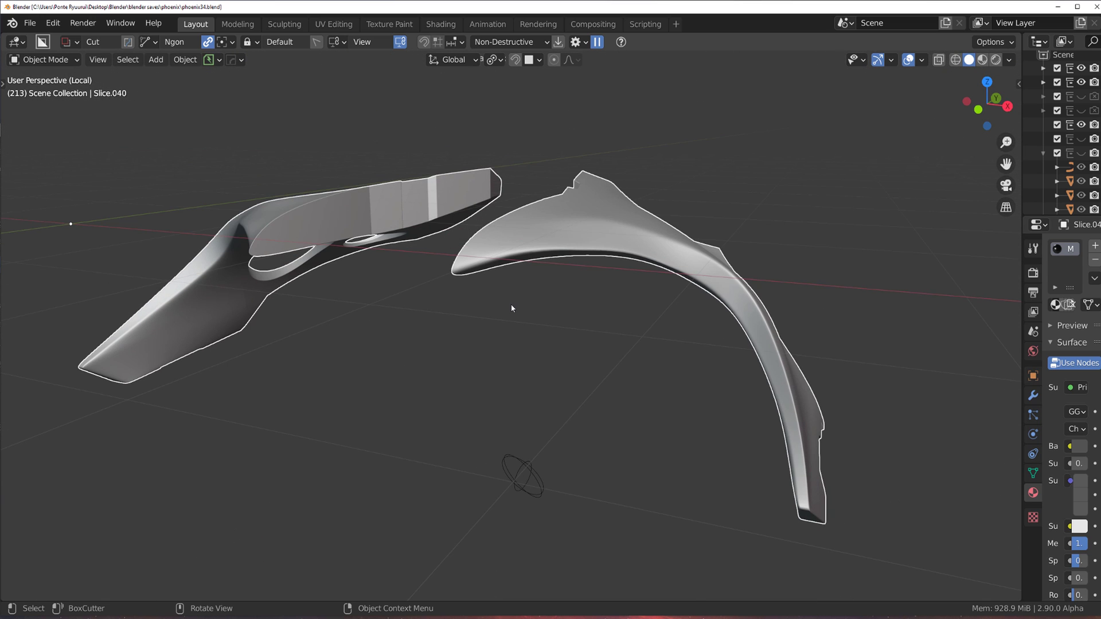
Delete the demonstration wing panel and leave the local view to show the full ship
{"action": "key", "text": "period"}
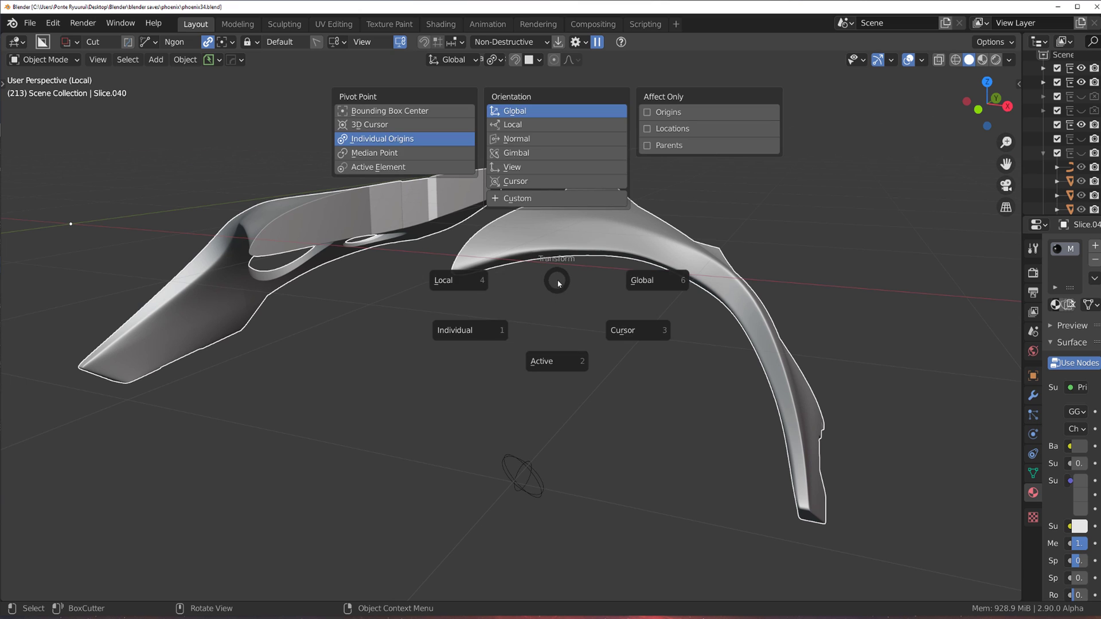
{"action": "key", "text": "x"}
{"action": "left_click", "coordinate": [543, 284]}
{"action": "scroll", "coordinate": [488, 310], "scroll_direction": "down", "scroll_amount": 10}
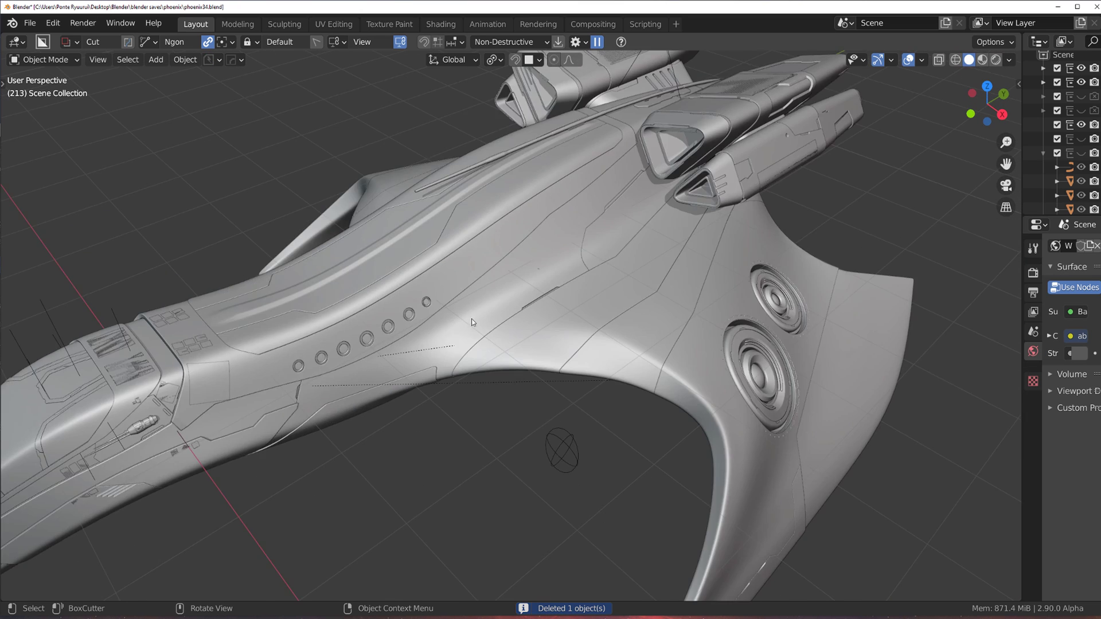
Inspect the complete ship from several angles in perspective and orthographic views, including the front view
{"action": "middle_click_drag", "start_coordinate": [527, 273], "coordinate": [535, 257]}
{"action": "scroll", "coordinate": [536, 257], "scroll_direction": "up", "scroll_amount": 3}
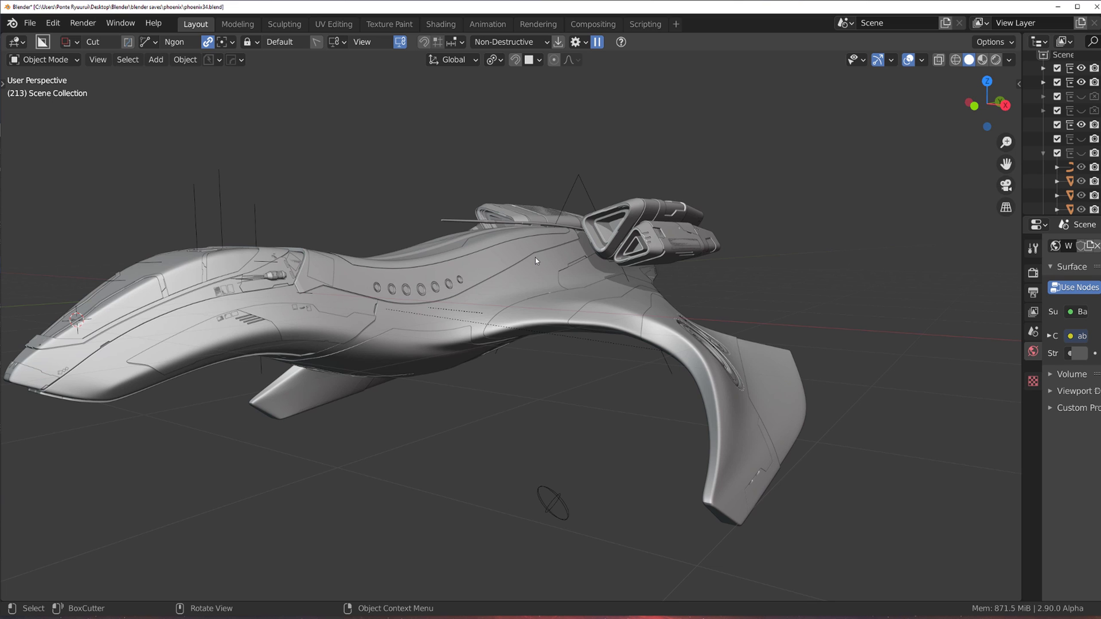
{"action": "key", "text": "KP_5"}
{"action": "middle_click_drag", "start_coordinate": [535, 257], "coordinate": [564, 243]}
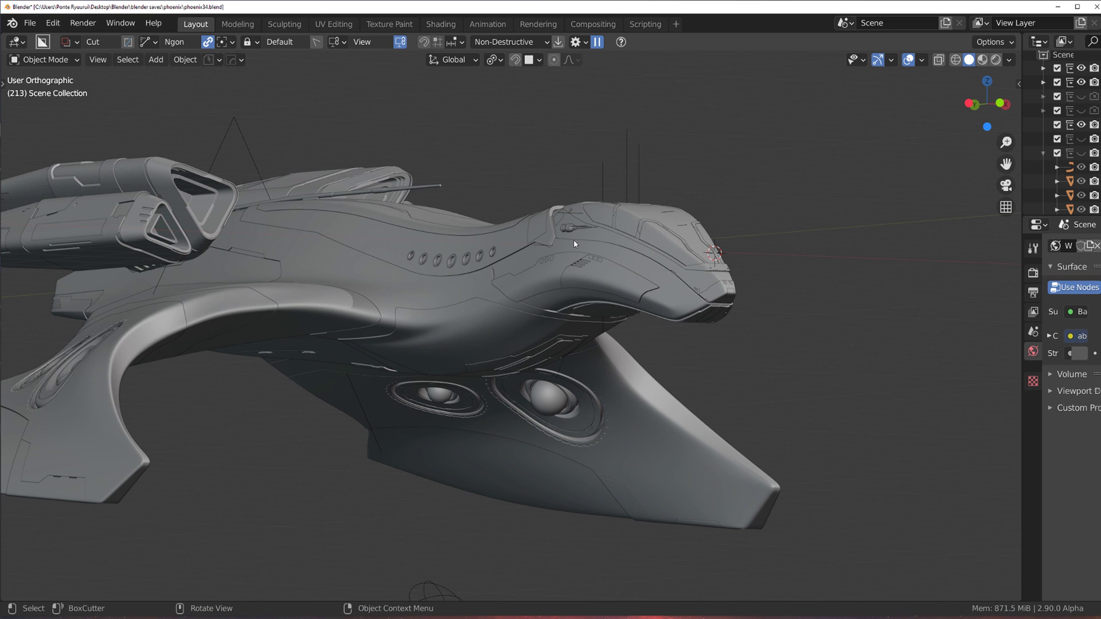
{"action": "key", "text": "KP_5"}
{"action": "key", "text": "KP_5"}
{"action": "middle_click_drag", "start_coordinate": [585, 255], "coordinate": [609, 235]}
{"action": "key", "text": "grave"}
{"action": "left_click", "coordinate": [589, 211]}
{"action": "key", "text": "grave"}
{"action": "left_click", "coordinate": [528, 230]}
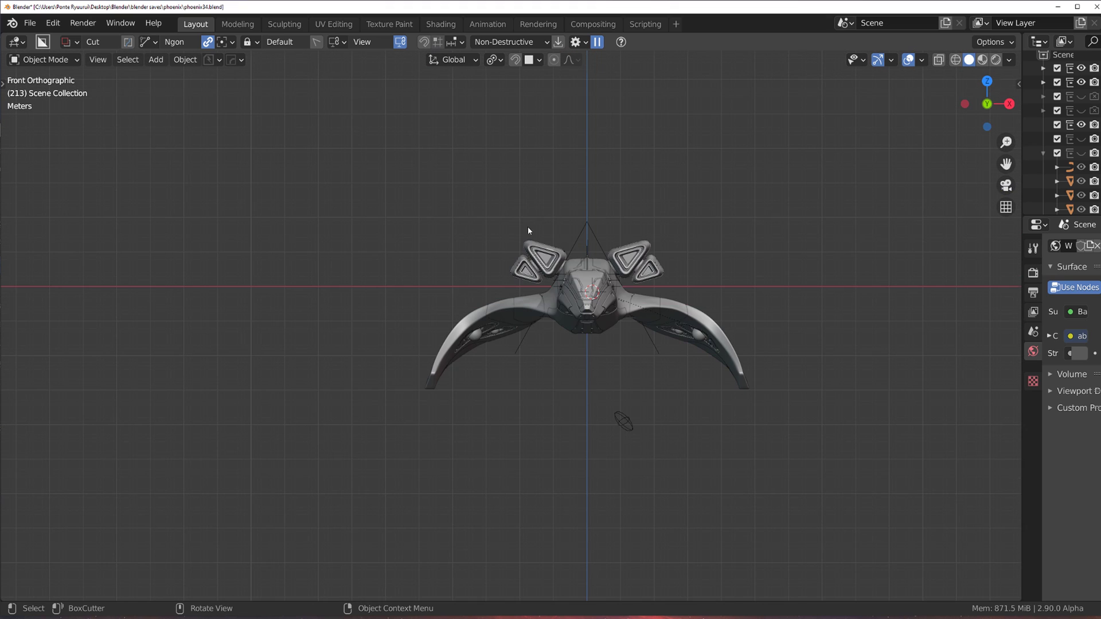
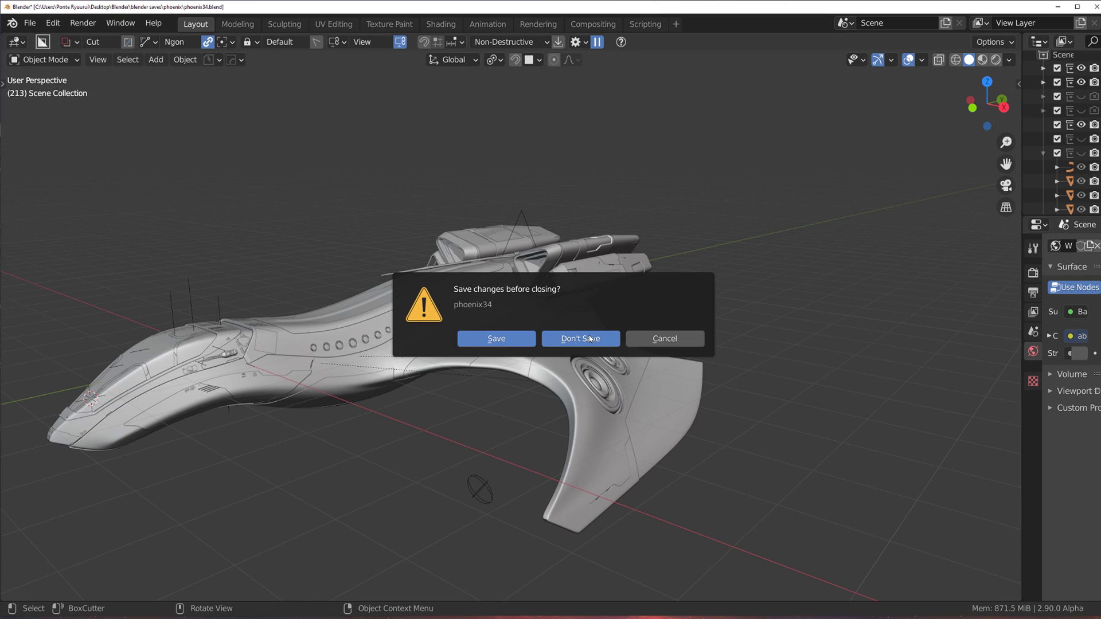
Discard the unsaved changes to phoenix34 and add a mesh cube to the new empty scene
{"action": "left_click", "coordinate": [589, 341]}
{"action": "key", "text": "shift+a"}
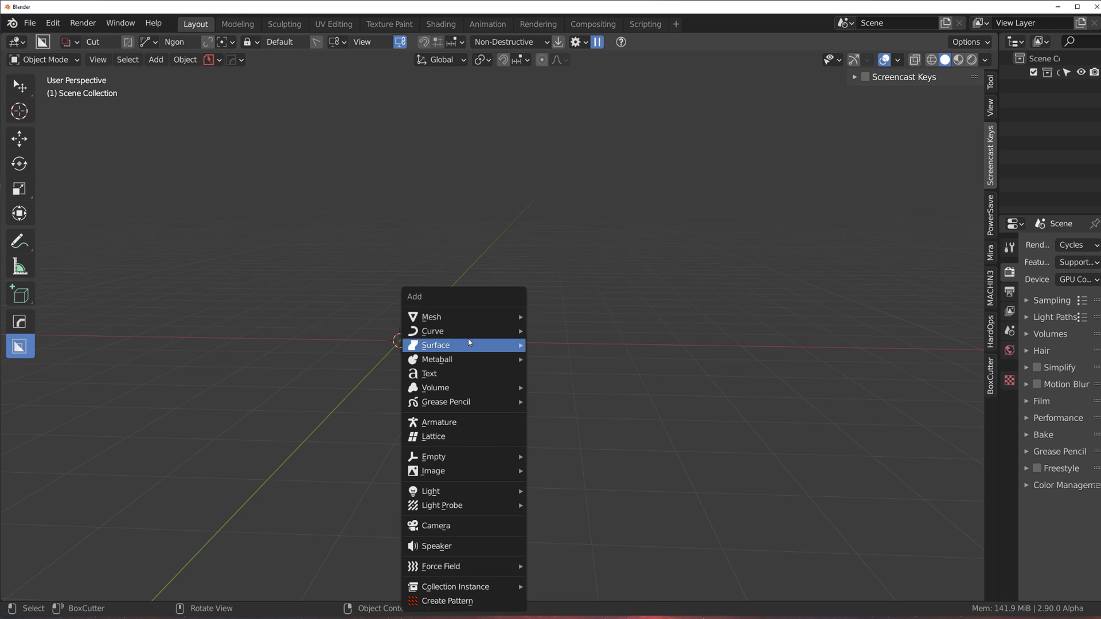
{"action": "mouse_move", "coordinate": [465, 317]}
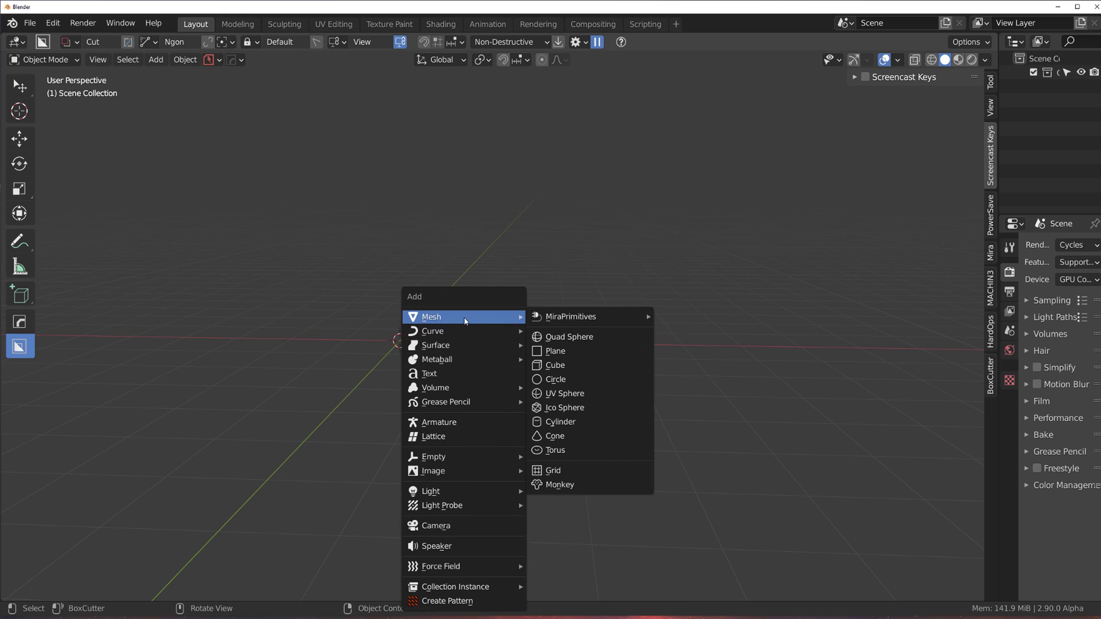
{"action": "left_click", "coordinate": [586, 367]}
Stretch the cube along the global Y axis by about 6.742, show it in the right view and apply its scale
{"action": "middle_click_drag", "start_coordinate": [541, 363], "coordinate": [487, 352]}
{"action": "key", "text": "s"}
{"action": "key", "text": "y"}
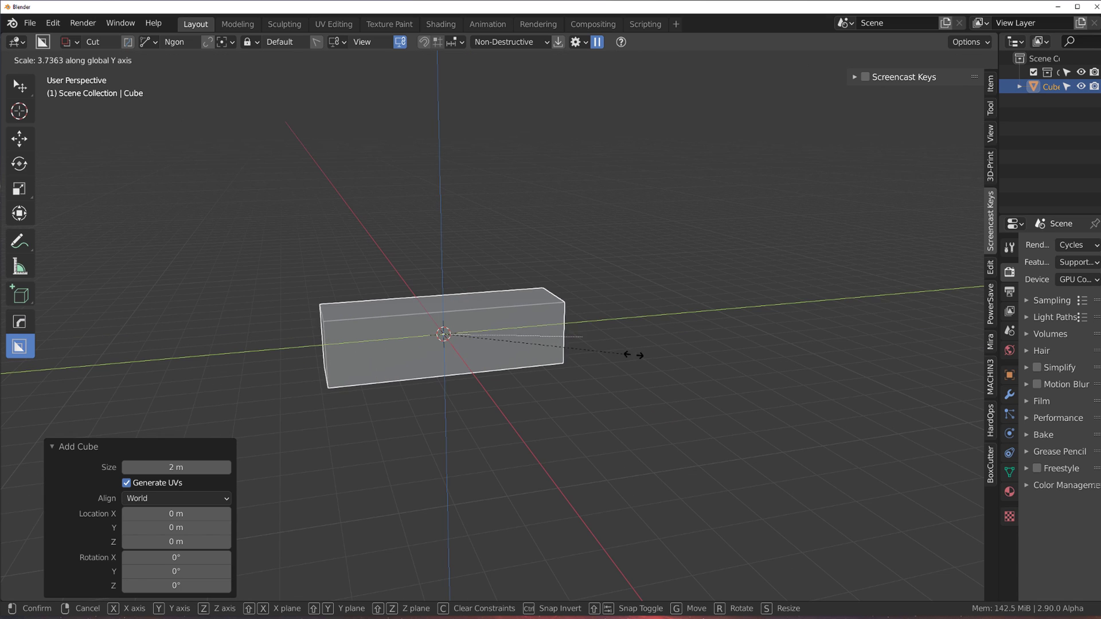
{"action": "left_click", "coordinate": [763, 348]}
{"action": "key", "text": "KP_1"}
{"action": "key", "text": "grave"}
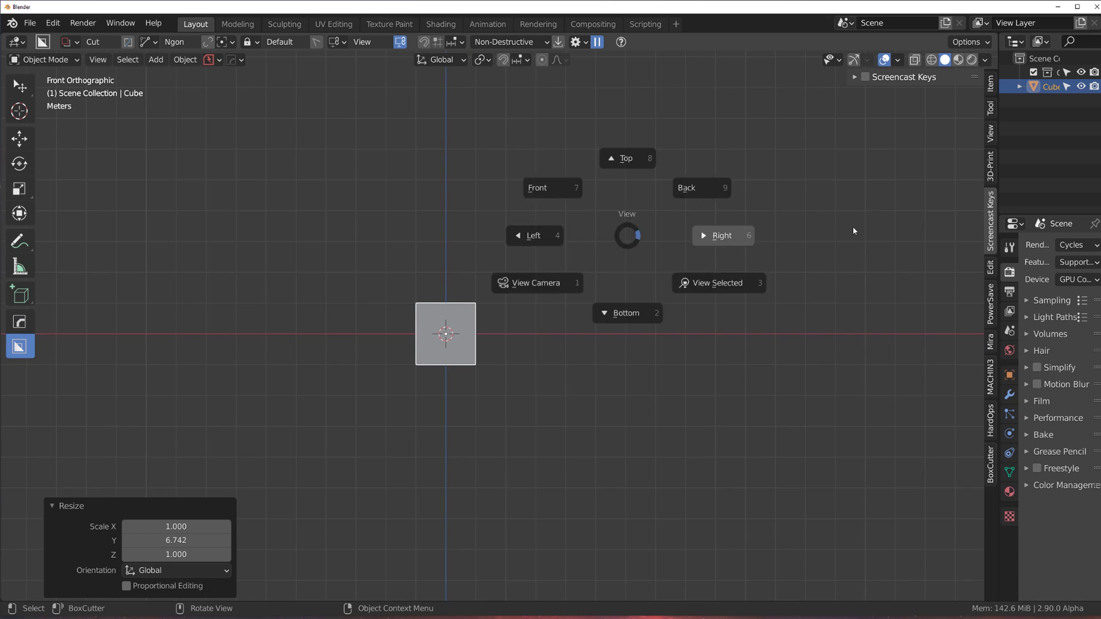
{"action": "left_click", "coordinate": [853, 231]}
{"action": "key", "text": "KP_Decimal"}
{"action": "key", "text": "ctrl+a"}
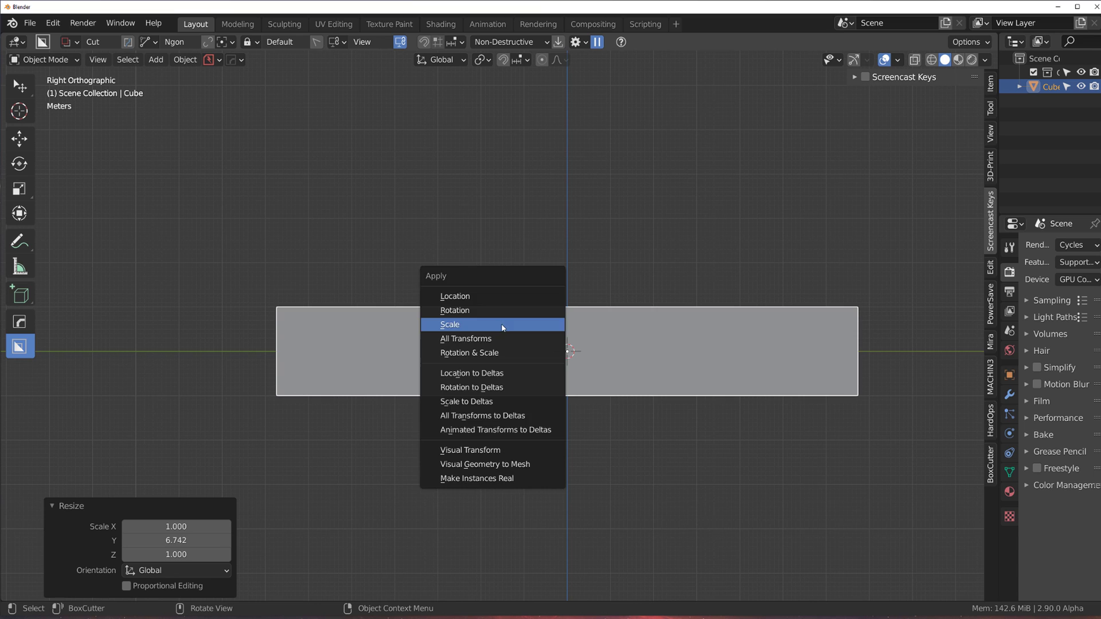
{"action": "left_click", "coordinate": [501, 324]}
Cut a stepped recess with slanted ends into the bar's upper edge using a BoxCutter Ngon
{"action": "left_click_drag", "start_coordinate": [376, 286], "coordinate": [410, 329]}
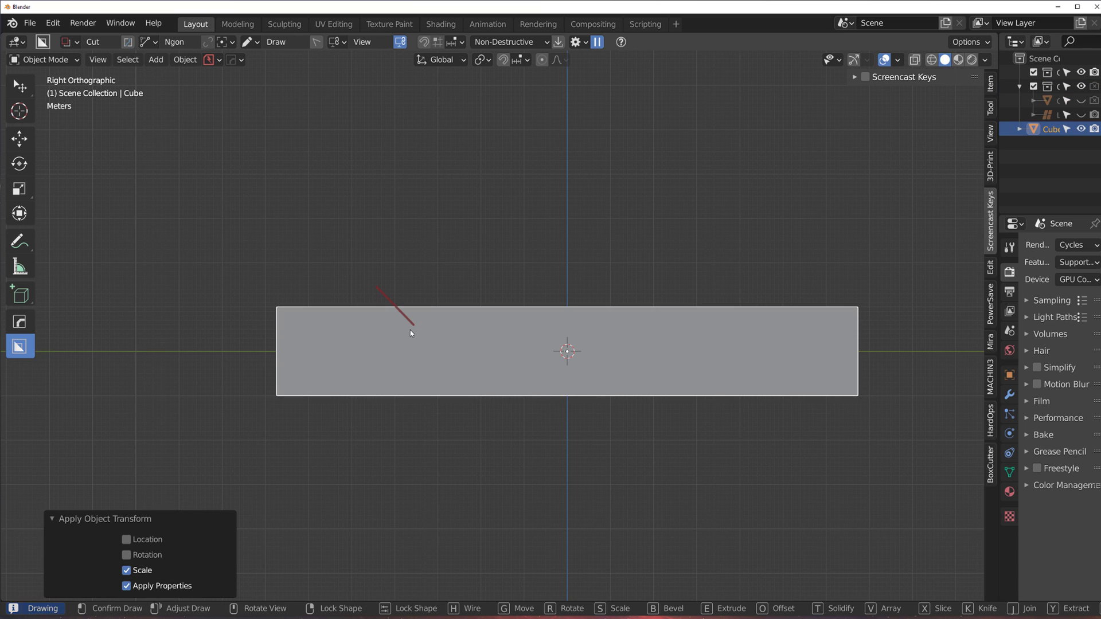
{"action": "right_click", "coordinate": [411, 330]}
{"action": "left_click", "coordinate": [339, 258]}
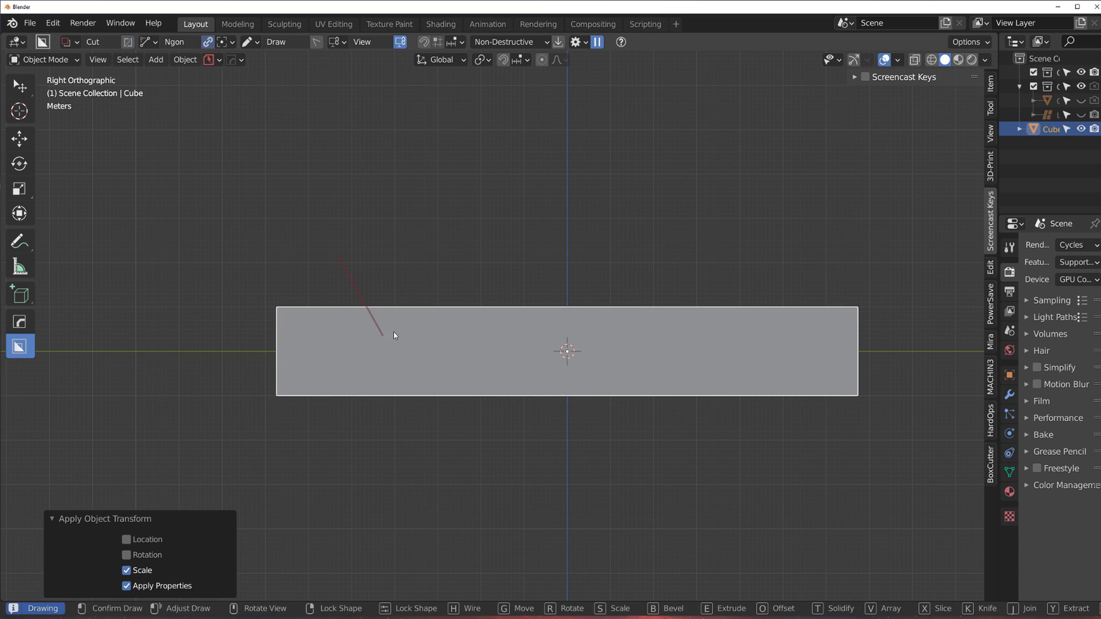
{"action": "left_click", "coordinate": [390, 336]}
{"action": "left_click", "coordinate": [556, 337]}
{"action": "left_click", "coordinate": [582, 313]}
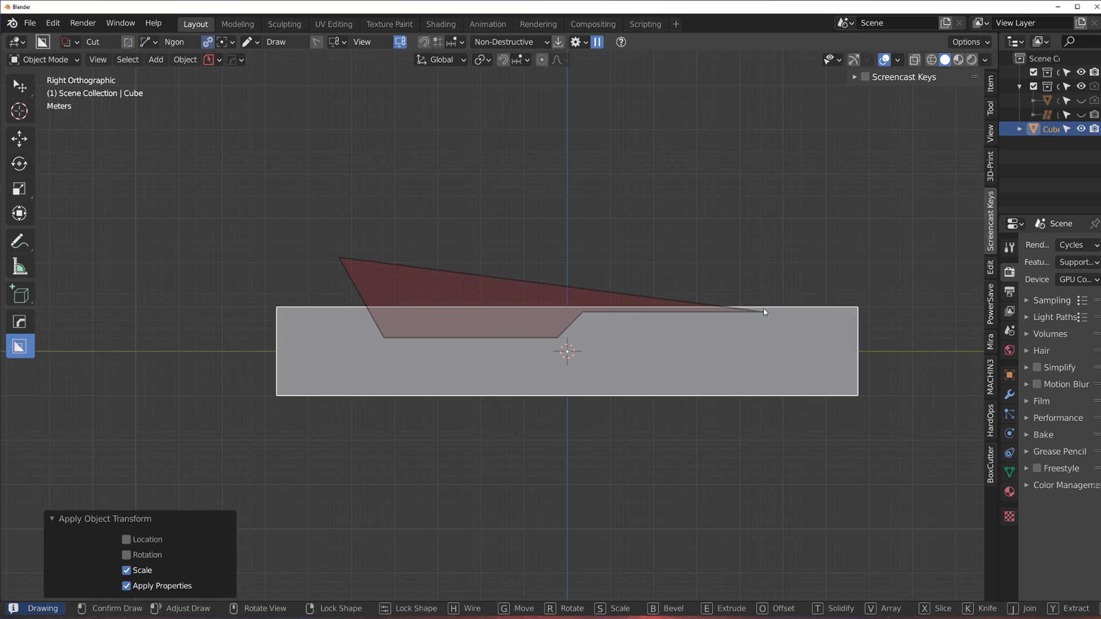
{"action": "left_click", "coordinate": [764, 312]}
{"action": "key", "text": "space"}
Cut four rounded slots along the bar's lower part with a BoxCutter box, bevel width 0.179 and array distance 0.932
{"action": "key", "text": "d"}
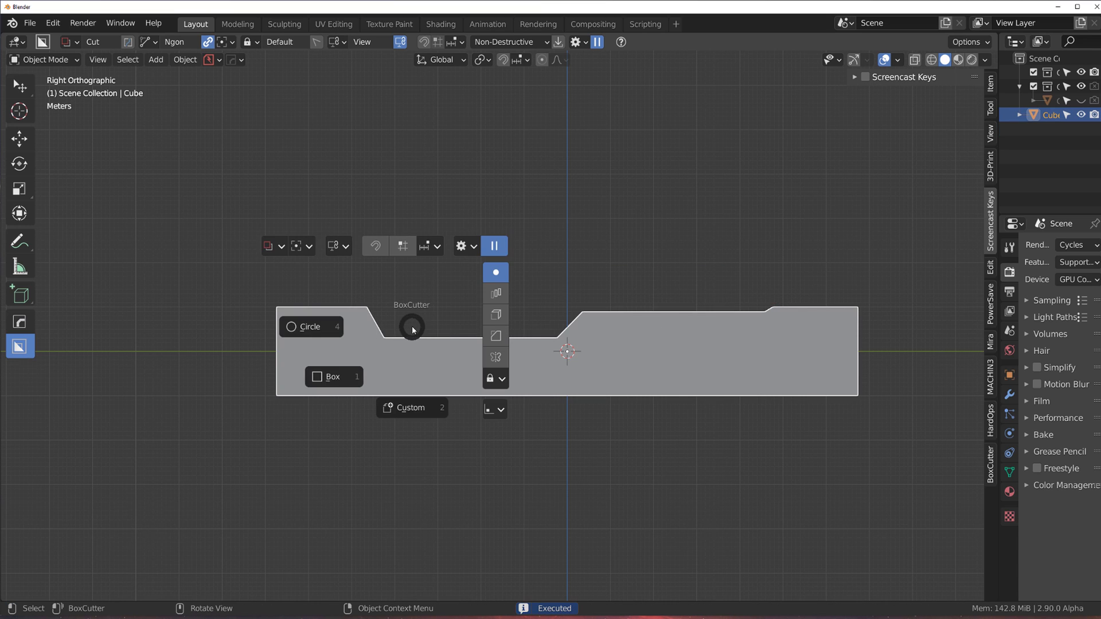
{"action": "left_click", "coordinate": [334, 375]}
{"action": "left_click_drag", "start_coordinate": [337, 372], "coordinate": [387, 373]}
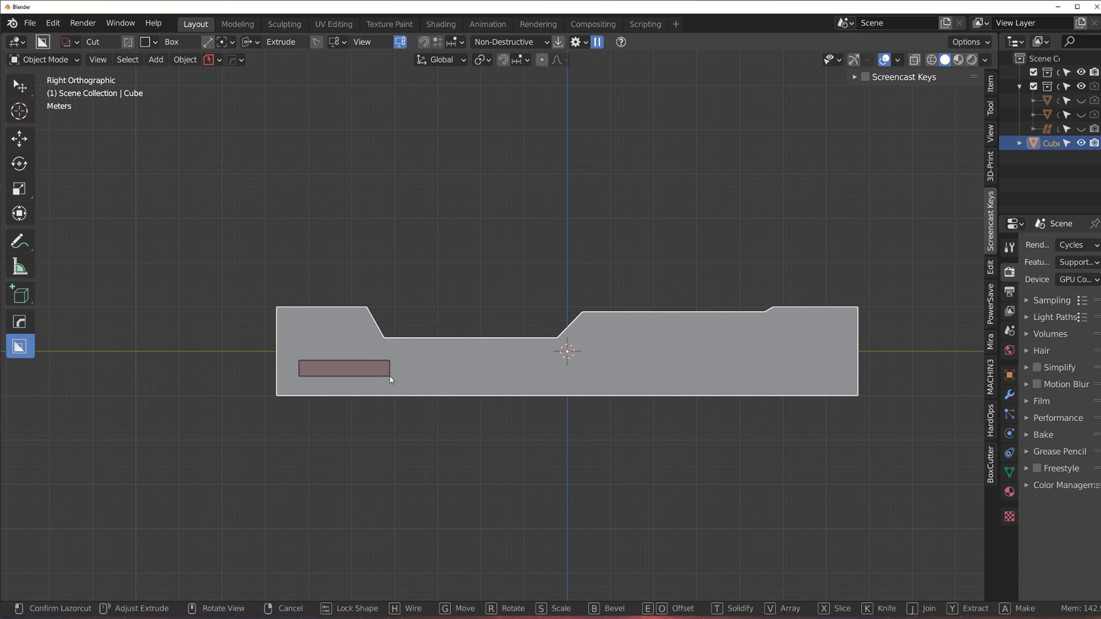
{"action": "key", "text": "b"}
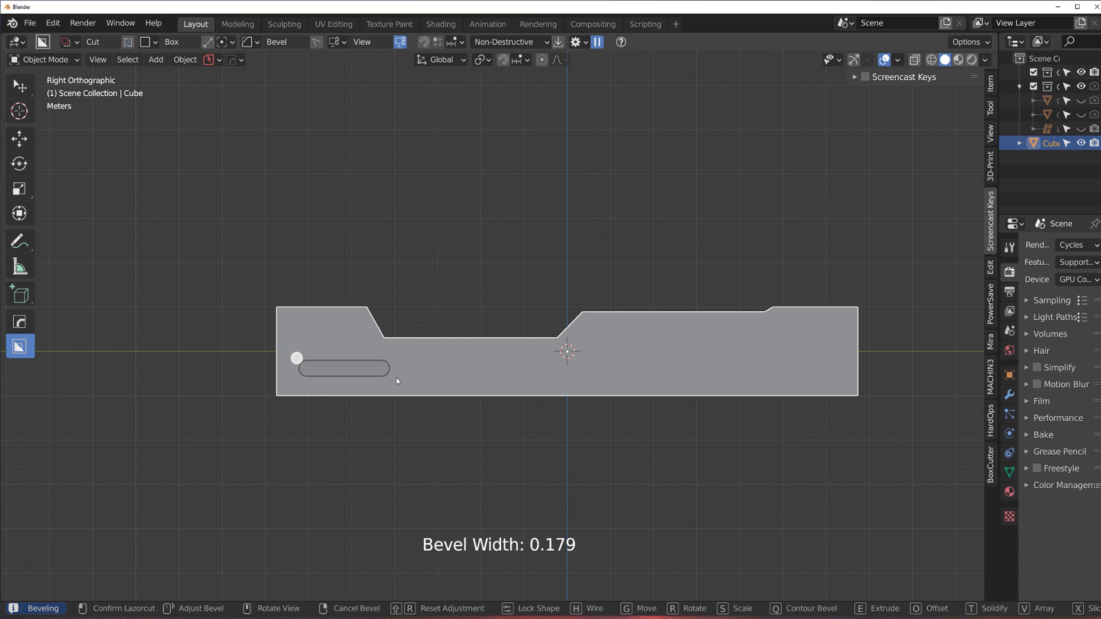
{"action": "key", "text": "v"}
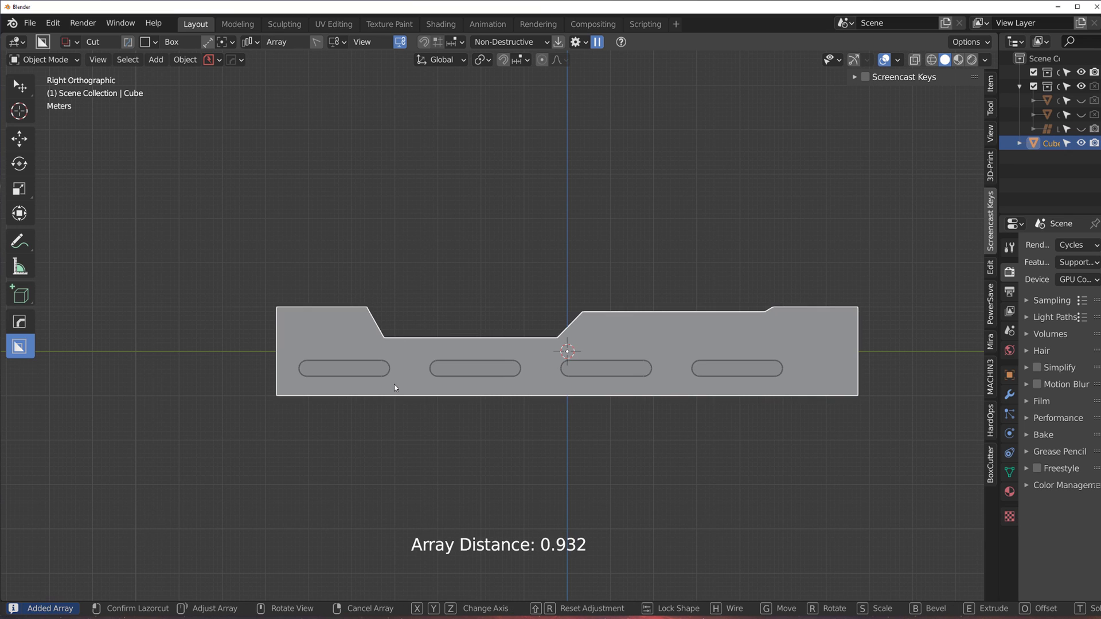
{"action": "key", "text": "Tab"}
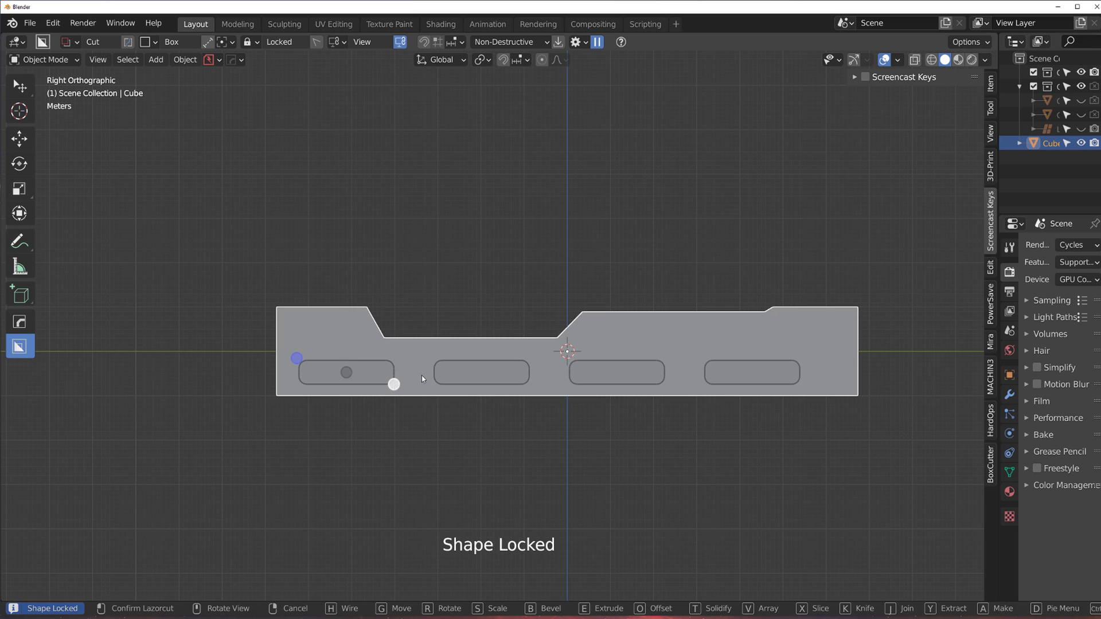
{"action": "left_click", "coordinate": [421, 377]}
{"action": "right_click", "coordinate": [376, 347]}
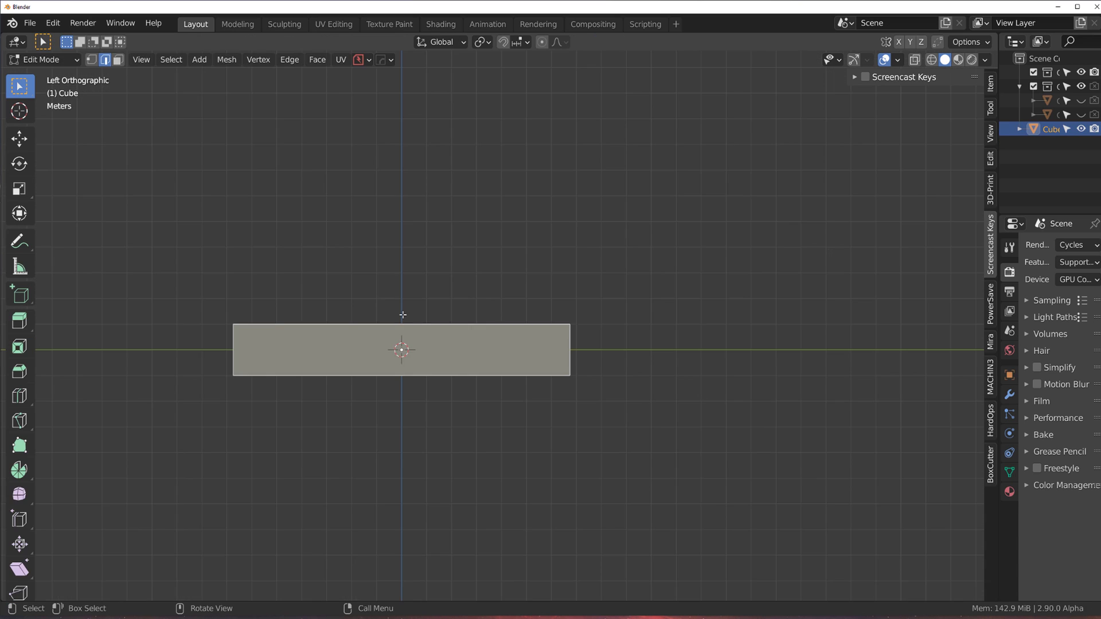
Try slicing the bar lengthwise through its four slots with a BoxCutter box in the left view
{"action": "key", "text": "Tab"}
{"action": "left_click", "coordinate": [484, 183]}
{"action": "scroll", "coordinate": [480, 381], "scroll_direction": "up", "scroll_amount": 2}
{"action": "scroll", "coordinate": [522, 344], "scroll_direction": "down", "scroll_amount": 4}
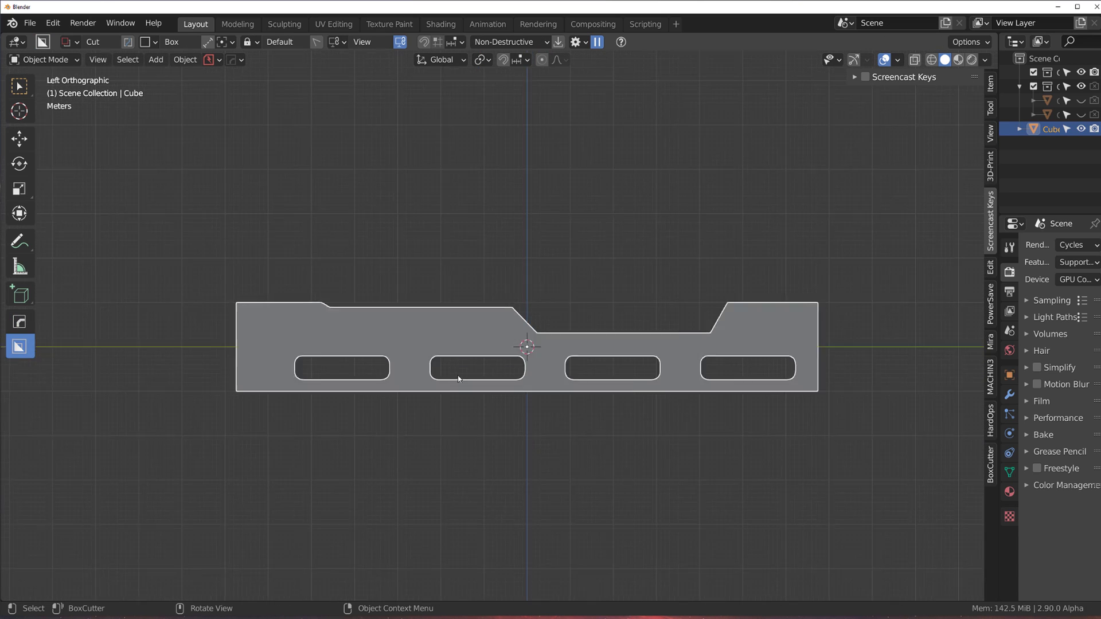
{"action": "mouse_move", "coordinate": [288, 253]}
{"action": "left_mouse_down"}
{"action": "mouse_move", "coordinate": [435, 322]}
{"action": "mouse_move", "coordinate": [755, 344]}
{"action": "mouse_move", "coordinate": [763, 359]}
{"action": "left_mouse_up"}
{"action": "key", "text": "x"}
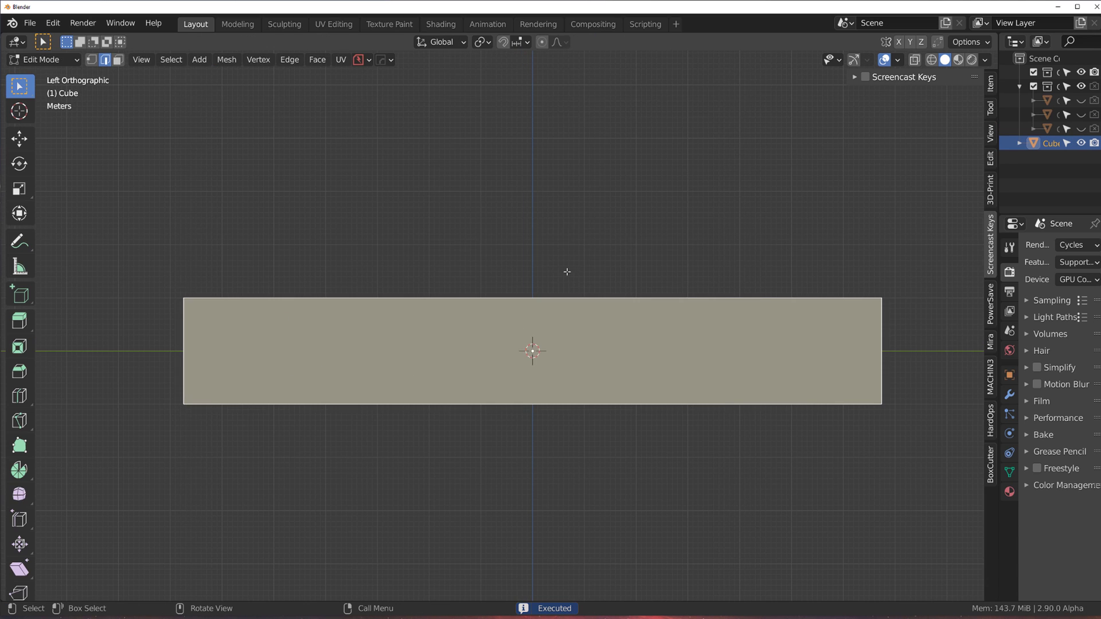
{"action": "key", "text": "Tab"}
{"action": "key", "text": "q"}
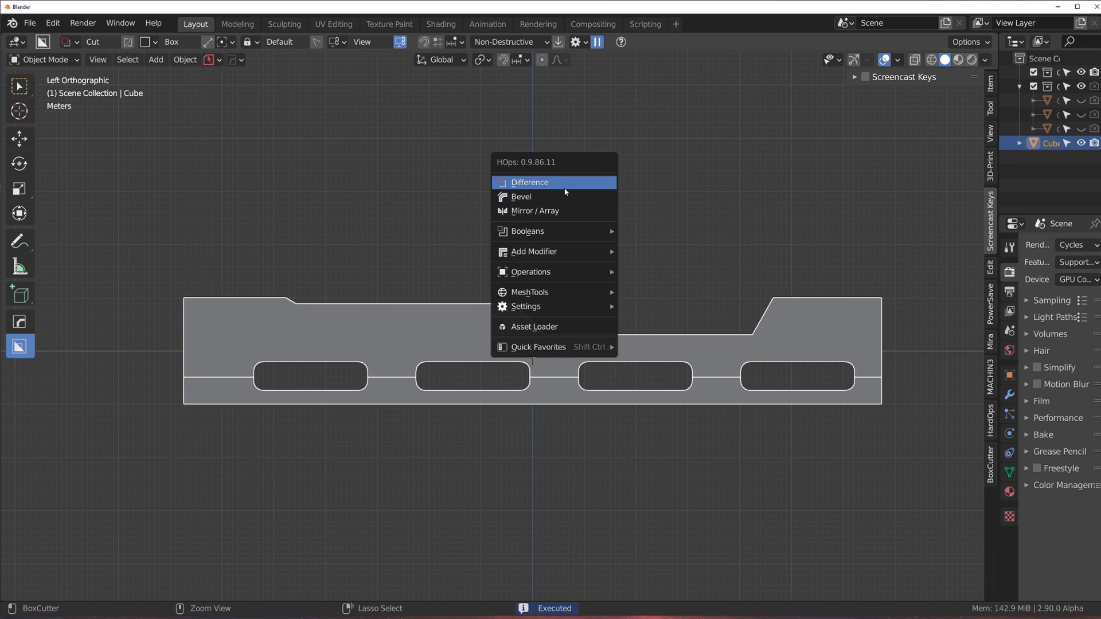
{"action": "middle_click_drag", "start_coordinate": [715, 344], "coordinate": [658, 301]}
{"action": "key", "text": "ctrl+z"}
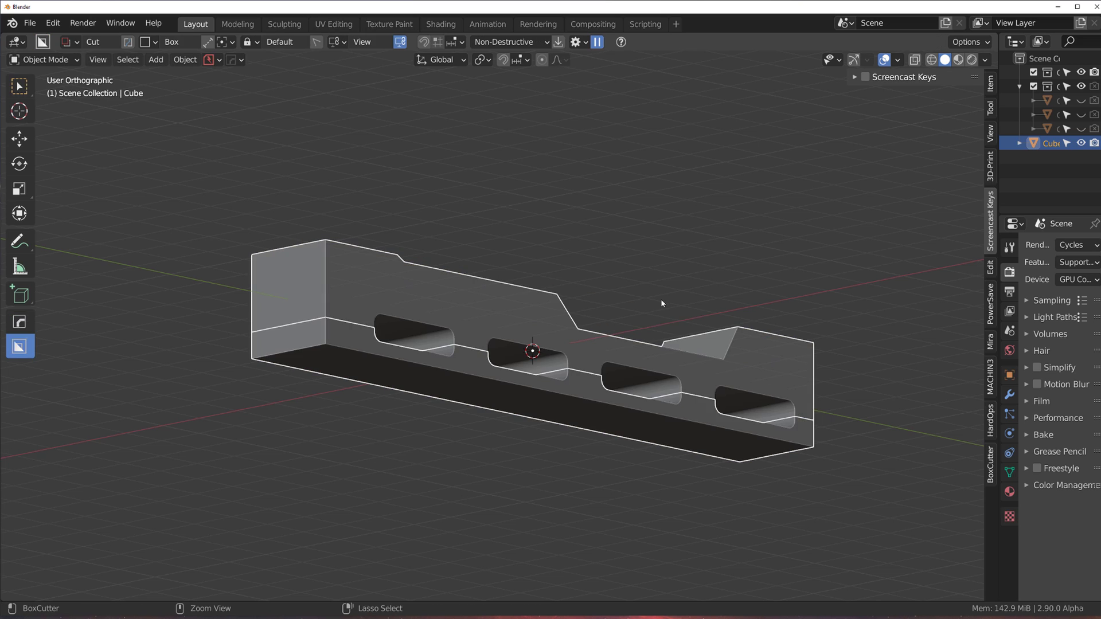
Knife a horizontal edge line through the four slots along the bar's full length with a BoxCutter box in the right view
{"action": "key", "text": "Tab"}
{"action": "middle_click_drag", "start_coordinate": [619, 216], "coordinate": [550, 280], "text": "alt"}
{"action": "key", "text": "Tab"}
{"action": "left_click", "coordinate": [529, 180]}
{"action": "key", "text": "KP_3"}
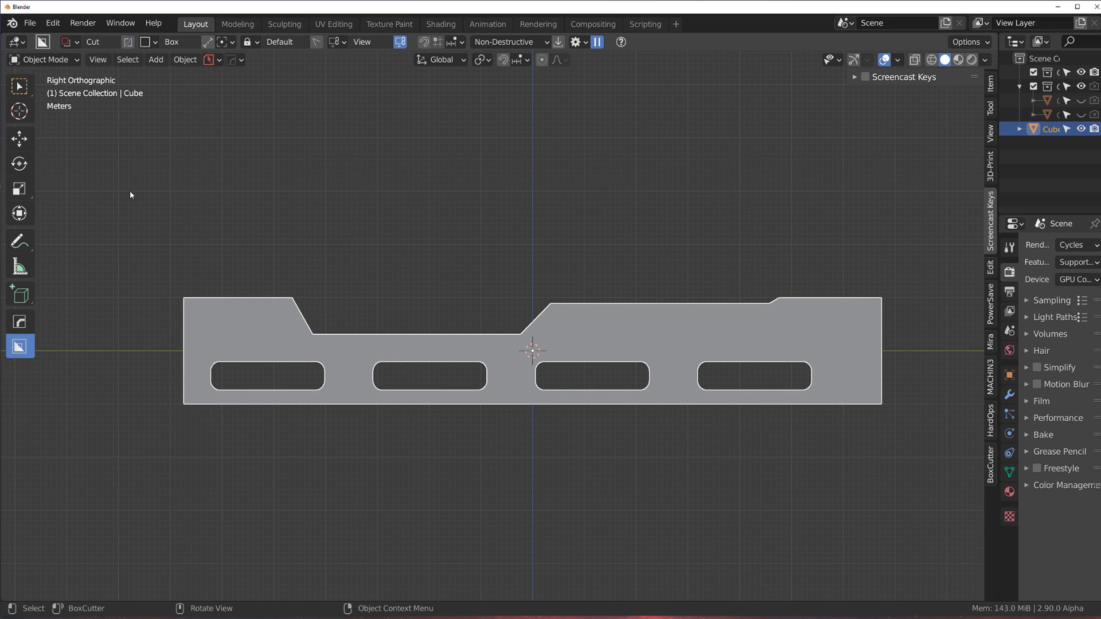
{"action": "left_click_drag", "start_coordinate": [130, 195], "coordinate": [928, 374]}
{"action": "key", "text": "Tab"}
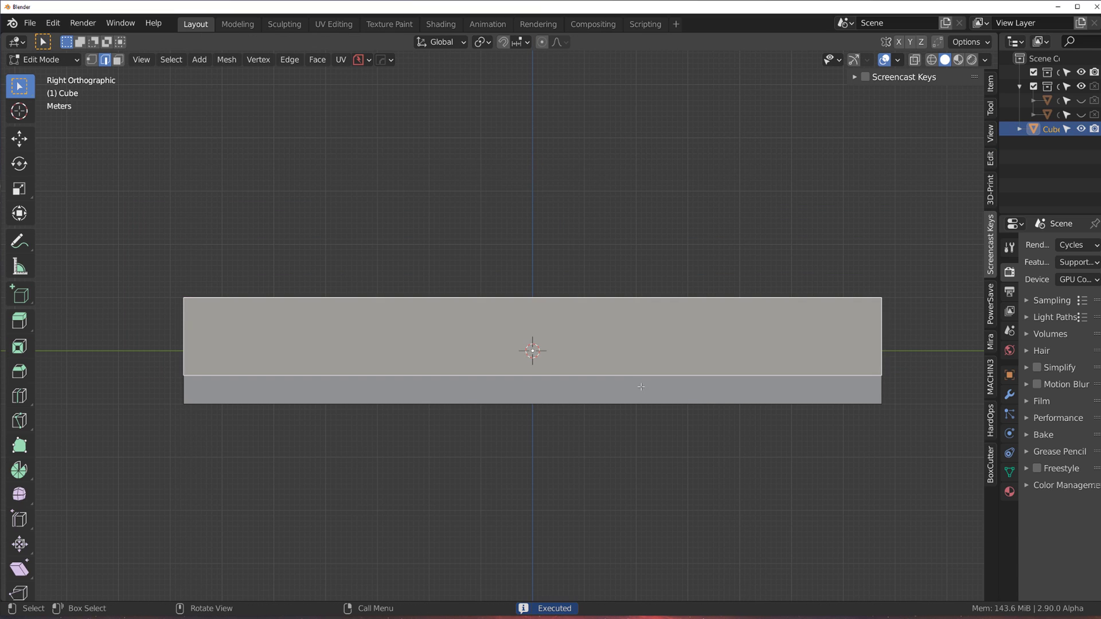
Apply the bar's Boolean cuts and mark its hard edges with HardOps Sharpen
{"action": "key", "text": "ctrl+Tab"}
{"action": "left_click", "coordinate": [630, 246]}
{"action": "key", "text": "q"}
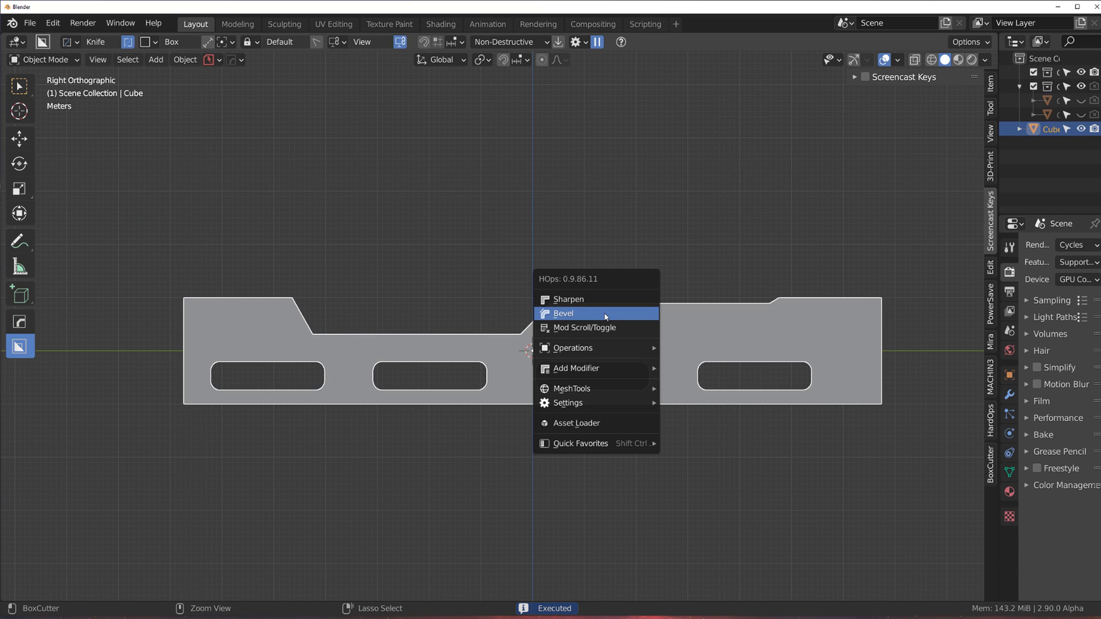
{"action": "left_click", "coordinate": [609, 300]}
{"action": "middle_click_drag", "start_coordinate": [609, 304], "coordinate": [610, 308]}
Bevel the vertical corner edges at both ends of the bar by about 0.6 m with 9 segments
{"action": "key", "text": "Tab"}
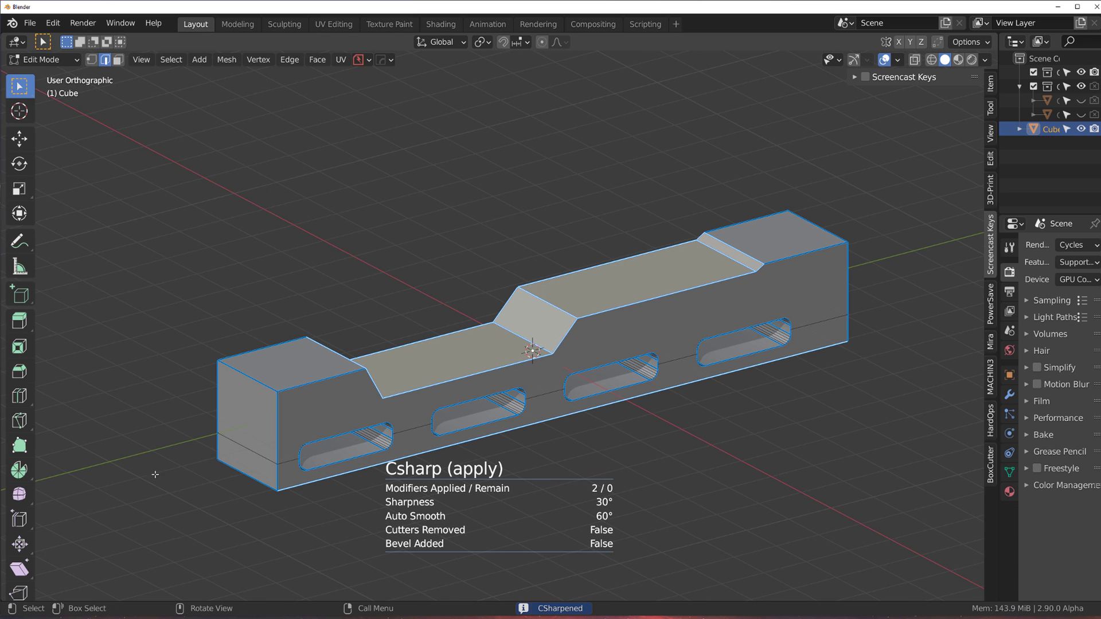
{"action": "scroll", "coordinate": [403, 308], "scroll_direction": "up", "scroll_amount": 3}
{"action": "scroll", "coordinate": [403, 308], "scroll_direction": "up", "scroll_amount": 1}
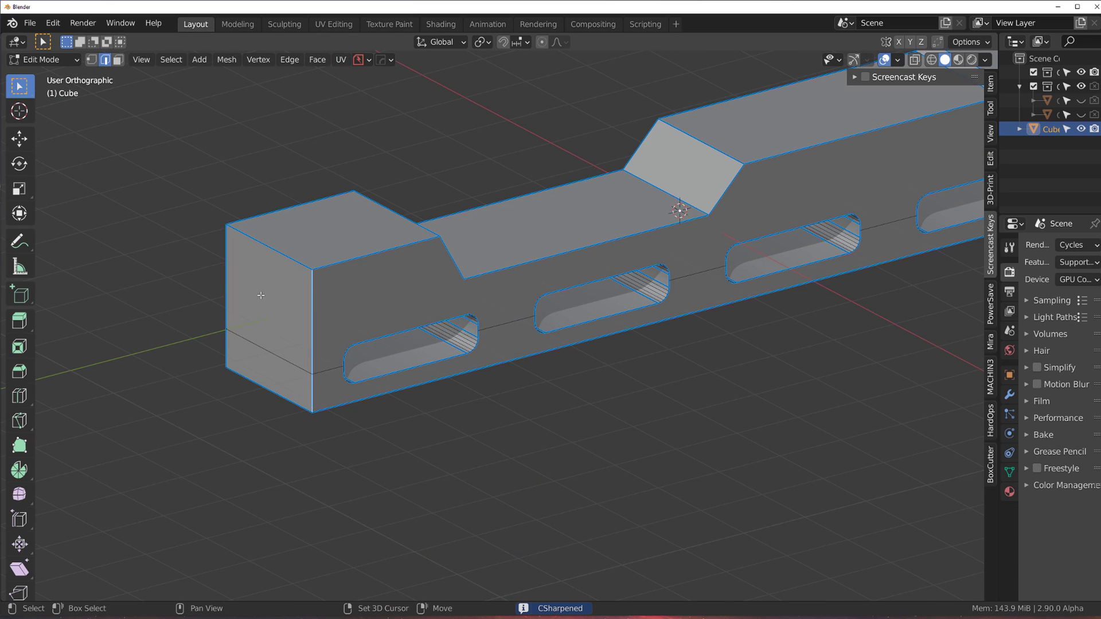
{"action": "scroll", "coordinate": [236, 349], "scroll_direction": "down", "scroll_amount": 3}
{"action": "middle_click_drag", "start_coordinate": [237, 349], "coordinate": [623, 444]}
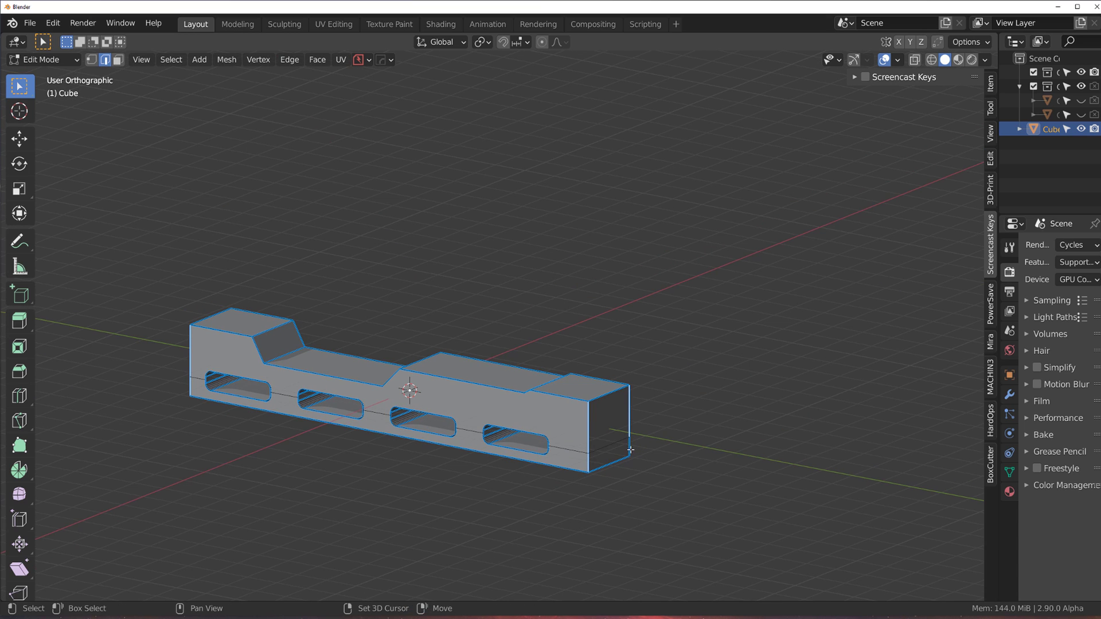
{"action": "key", "text": "ctrl+b"}
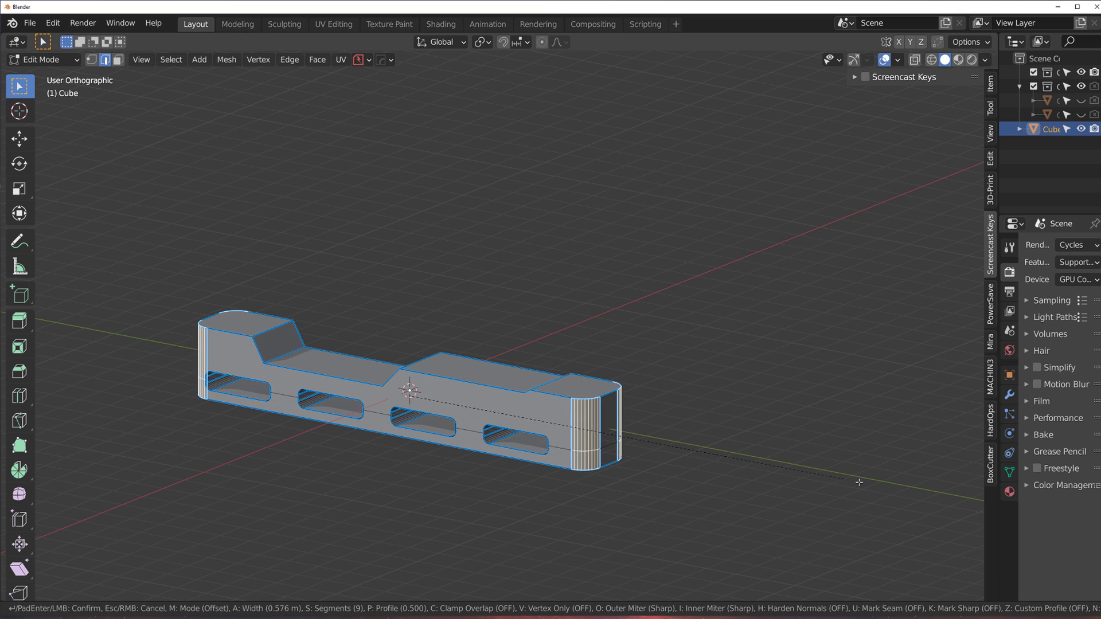
{"action": "left_click", "coordinate": [880, 482]}
Add a HardOps bevel of about 0.05 width with 3 segments, profile 0.70 and a 30° angle limit
{"action": "key", "text": "Tab"}
{"action": "key", "text": "q"}
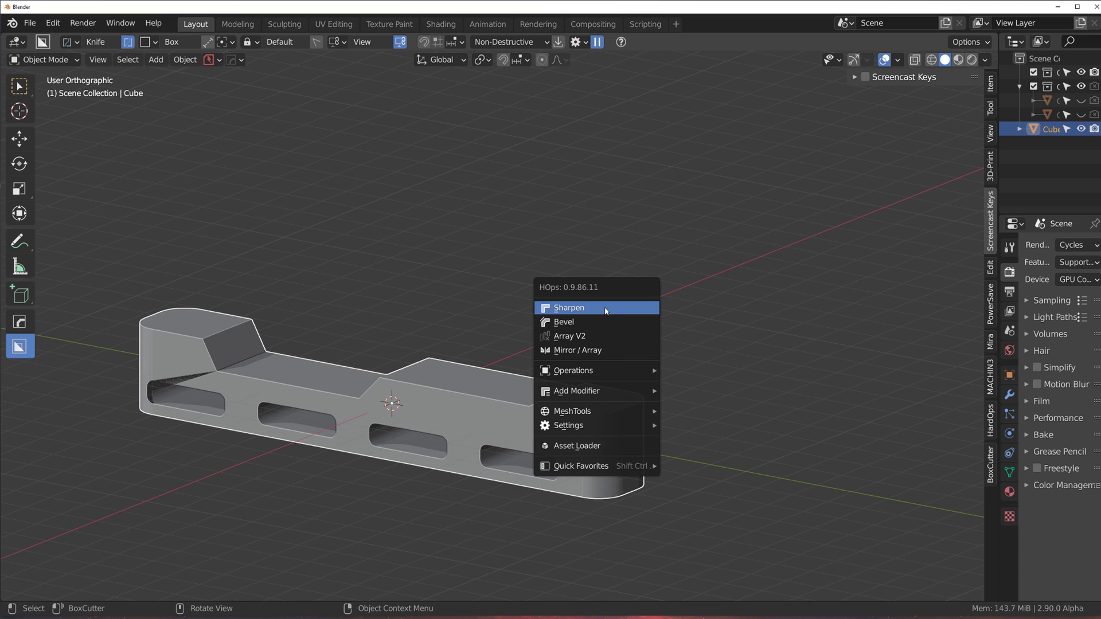
{"action": "left_click", "coordinate": [602, 324]}
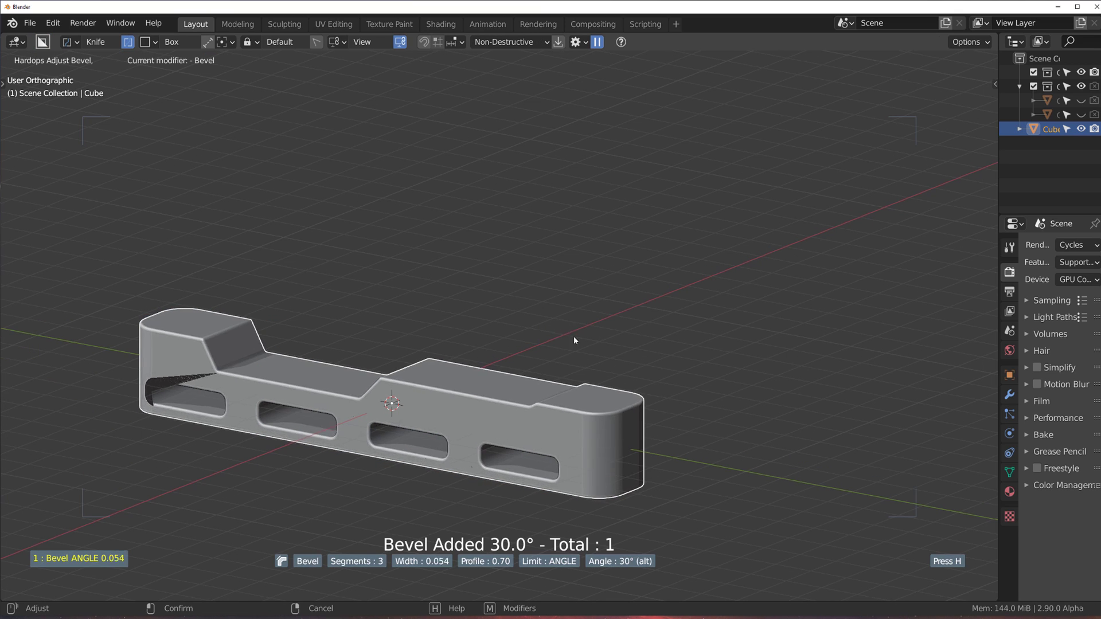
{"action": "left_click", "coordinate": [590, 365]}
Examine the first slot beside the rounded end in the right view and undo both bevels
{"action": "scroll", "coordinate": [521, 312], "scroll_direction": "up", "scroll_amount": 3}
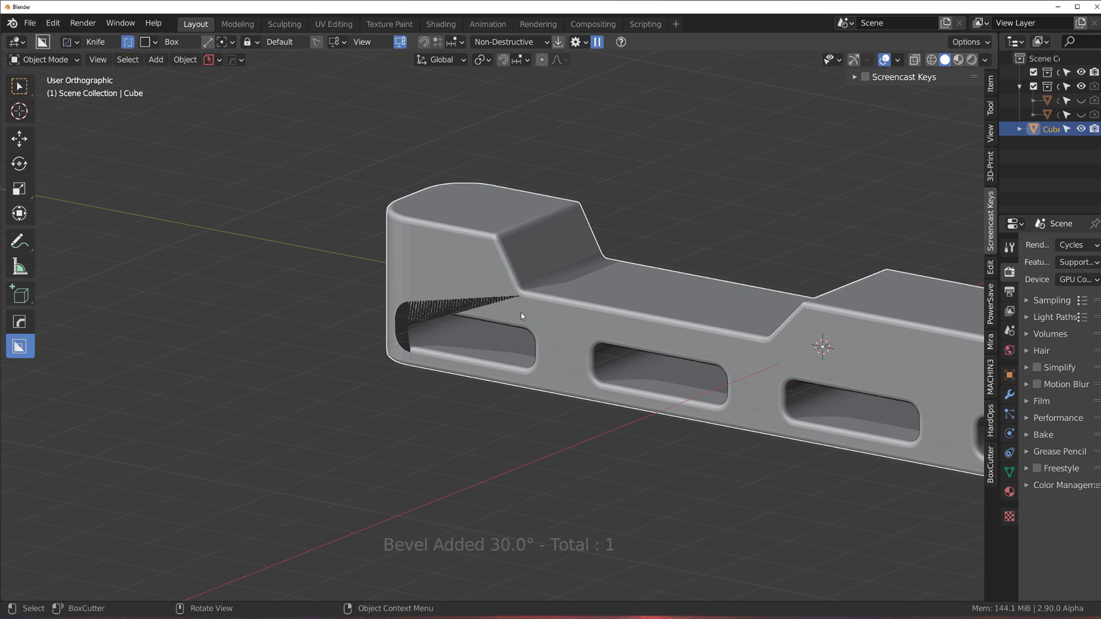
{"action": "middle_click_drag", "start_coordinate": [418, 280], "coordinate": [468, 376]}
{"action": "key", "text": "Tab"}
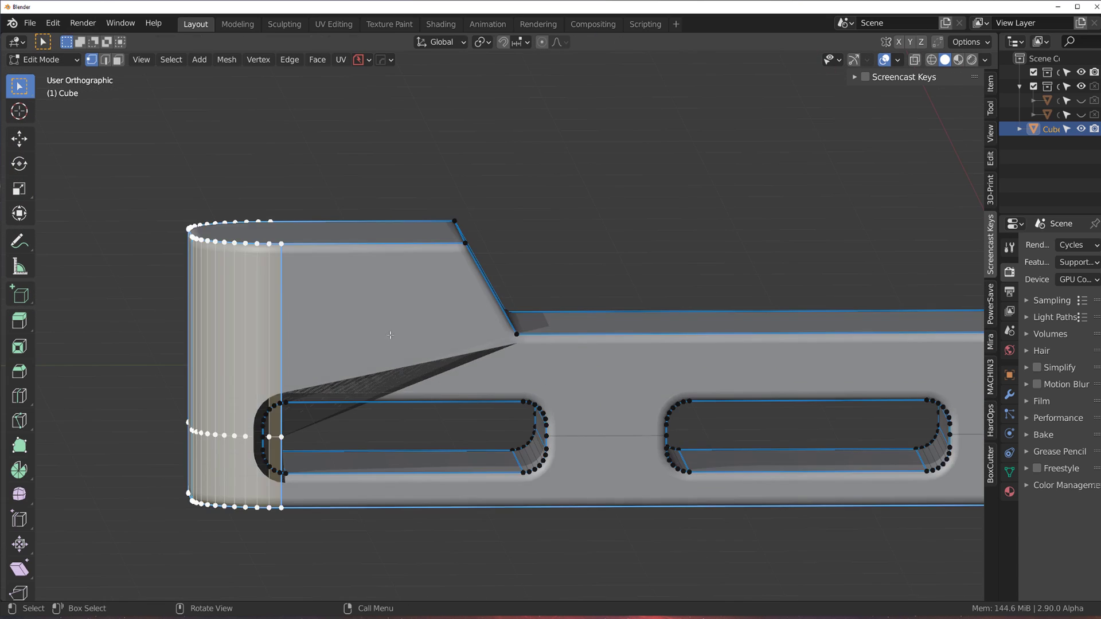
{"action": "key", "text": "grave"}
{"action": "key", "text": "KP_3"}
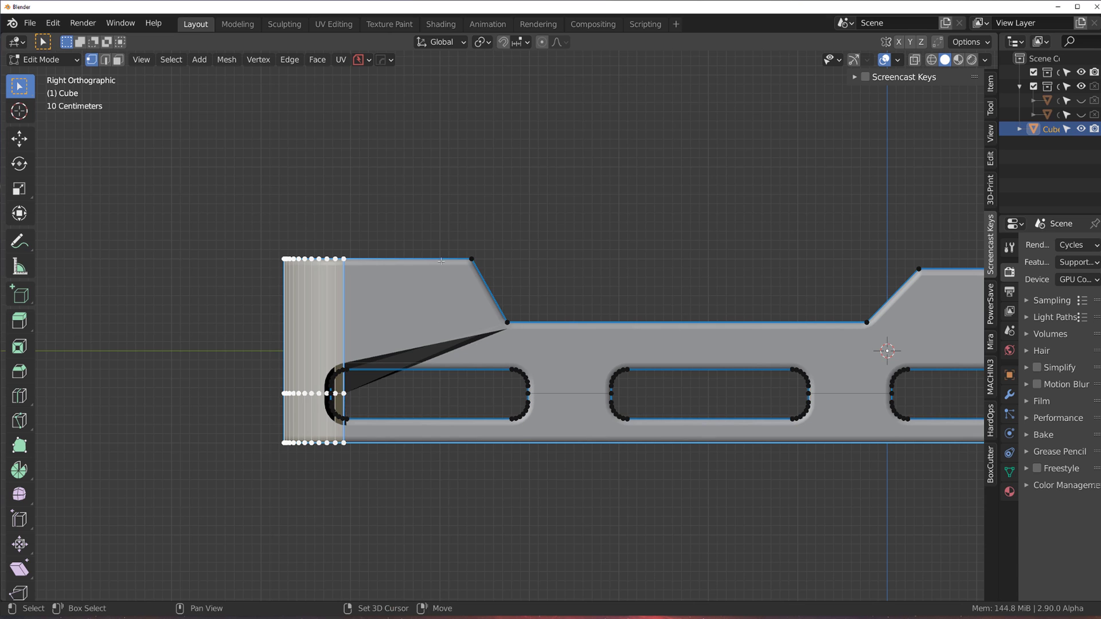
{"action": "middle_click_drag", "start_coordinate": [462, 224], "coordinate": [502, 176], "text": "shift"}
{"action": "scroll", "coordinate": [347, 302], "scroll_direction": "up", "scroll_amount": 4}
{"action": "key", "text": "Tab"}
{"action": "scroll", "coordinate": [460, 233], "scroll_direction": "up", "scroll_amount": 1}
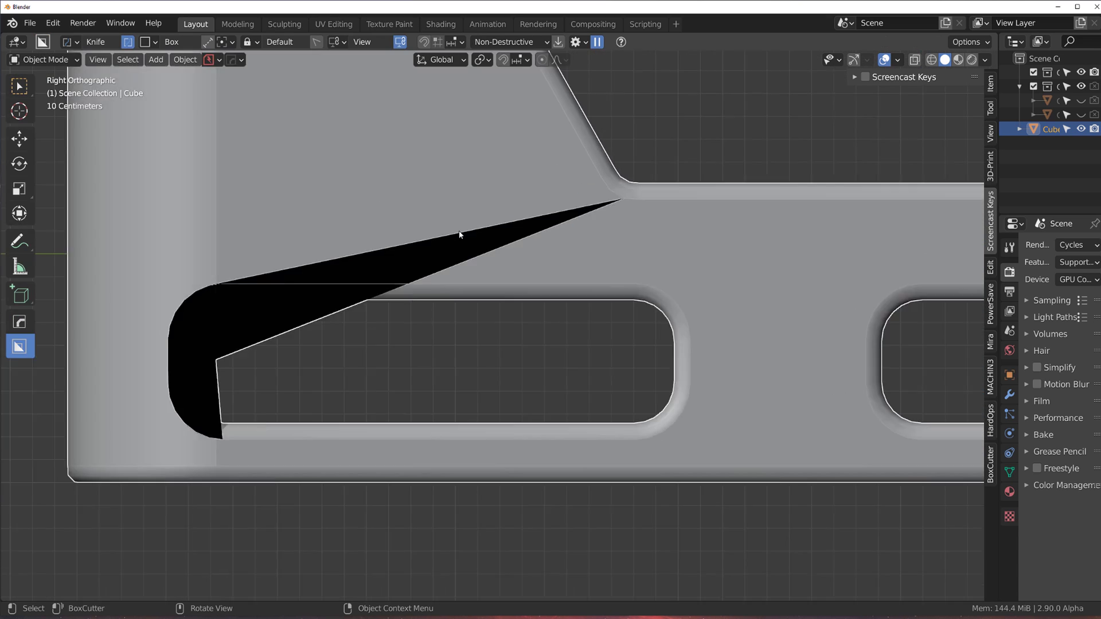
{"action": "scroll", "coordinate": [456, 239], "scroll_direction": "down", "scroll_amount": 5}
{"action": "key", "text": "Tab"}
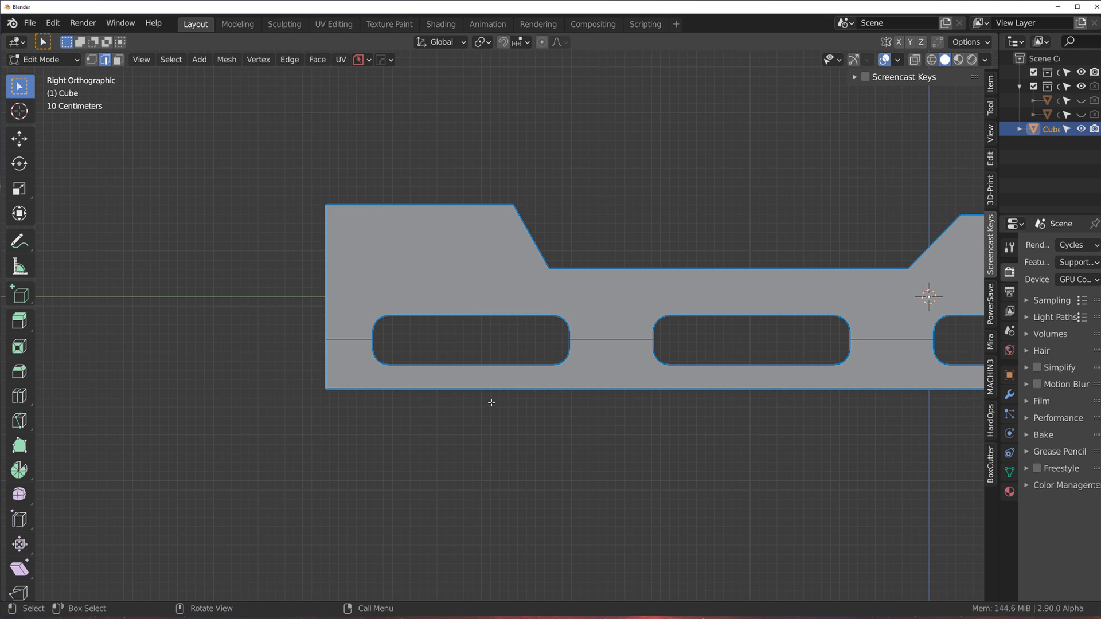
Select the vertices of all four slots through the mesh and move them about 0.342 m along global Y
{"action": "scroll", "coordinate": [491, 396], "scroll_direction": "down", "scroll_amount": 3}
{"action": "key", "text": "ctrl+Tab"}
{"action": "left_click", "coordinate": [413, 354]}
{"action": "scroll", "coordinate": [448, 378], "scroll_direction": "up", "scroll_amount": 1}
{"action": "key", "text": "Tab"}
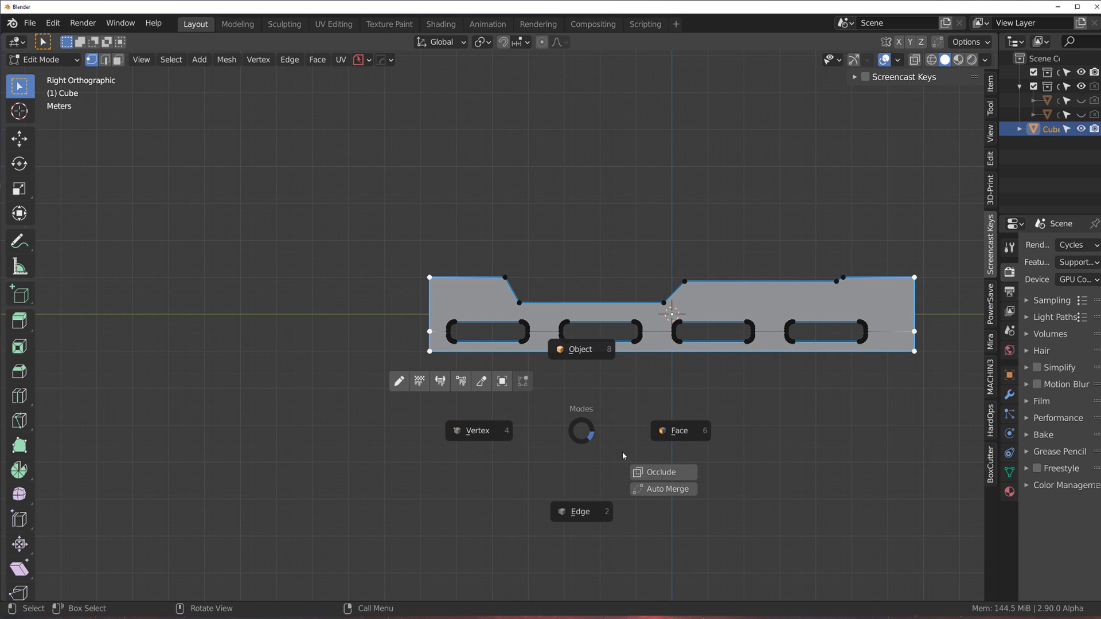
{"action": "left_click", "coordinate": [656, 471]}
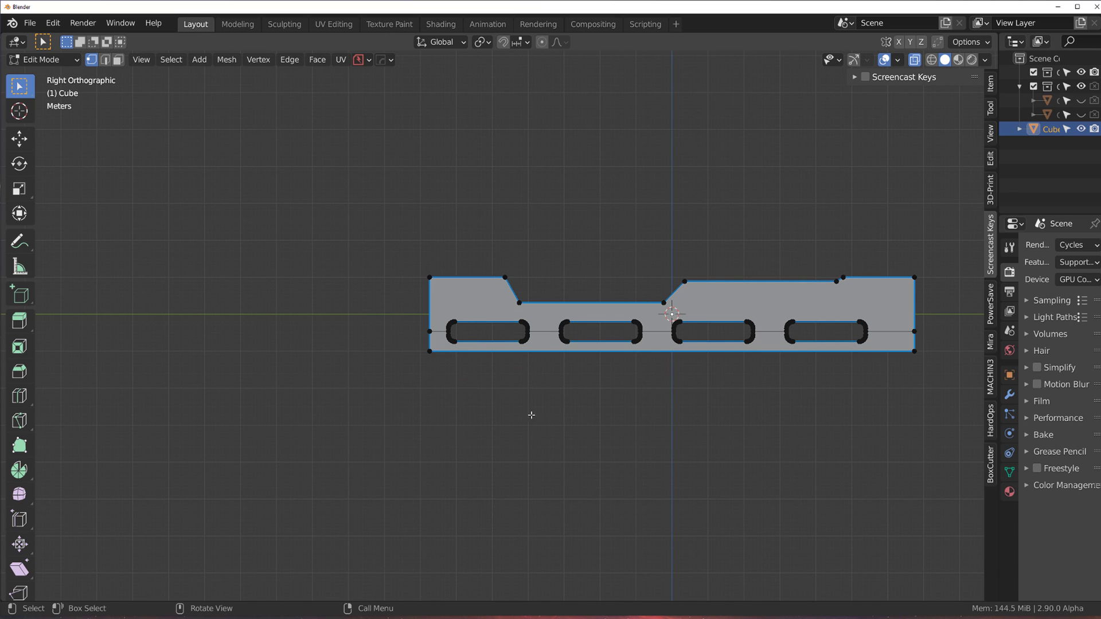
{"action": "key", "text": "b"}
{"action": "left_click_drag", "start_coordinate": [717, 348], "coordinate": [878, 349]}
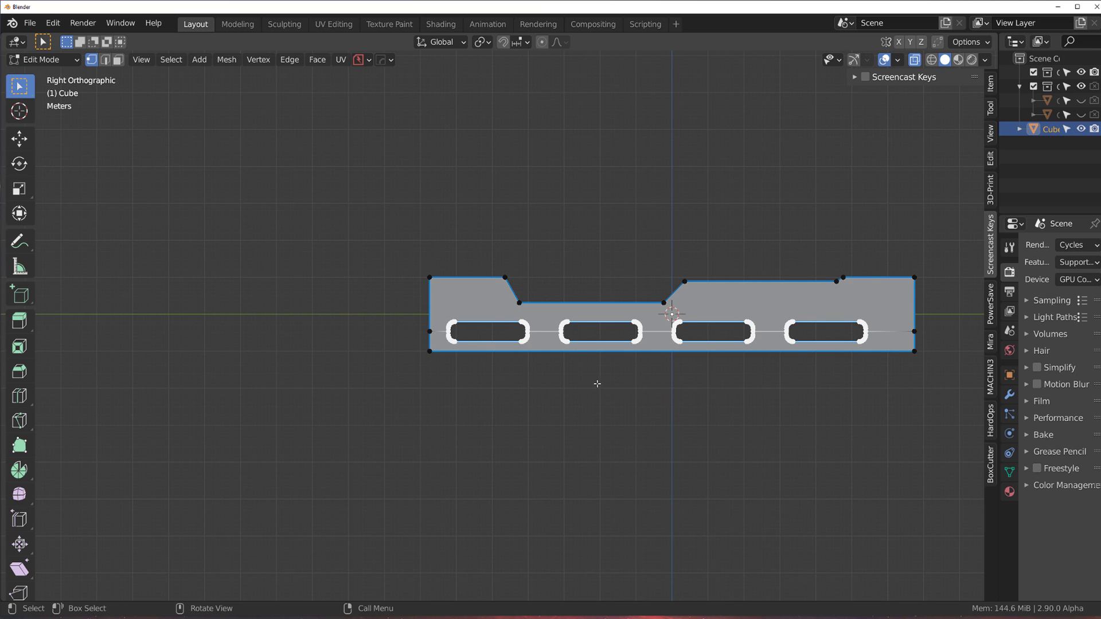
{"action": "key", "text": "g"}
{"action": "key", "text": "y"}
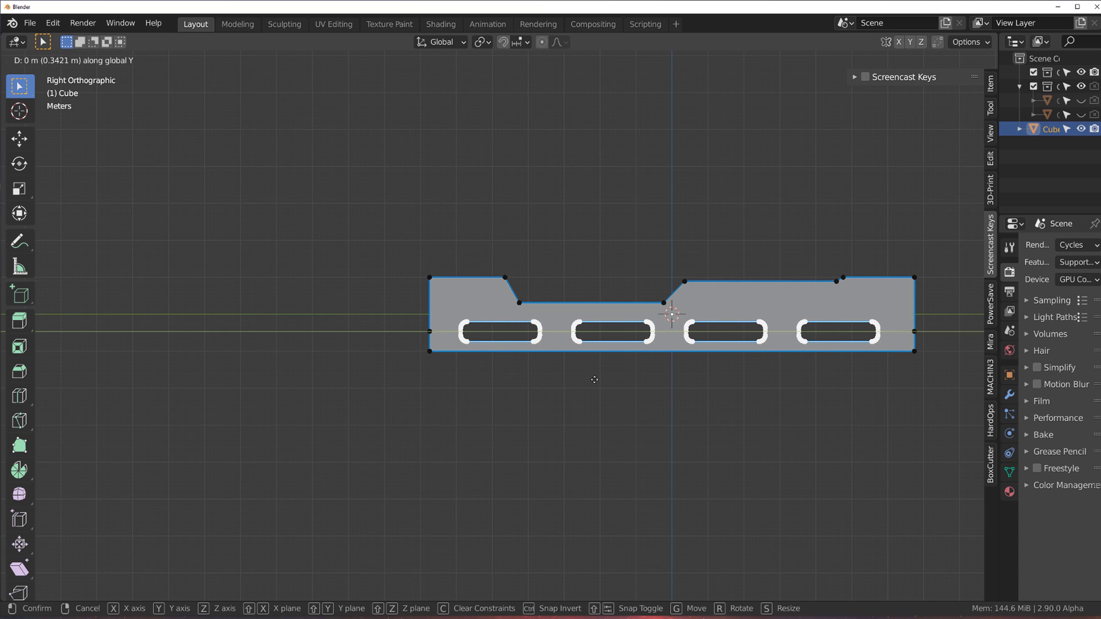
{"action": "left_click", "coordinate": [595, 380]}
Try to bevel the vertical end edges by selecting edges similar in direction, using 11 segments
{"action": "key", "text": "Tab"}
{"action": "key", "text": "Tab"}
{"action": "scroll", "coordinate": [389, 325], "scroll_direction": "up", "scroll_amount": 2}
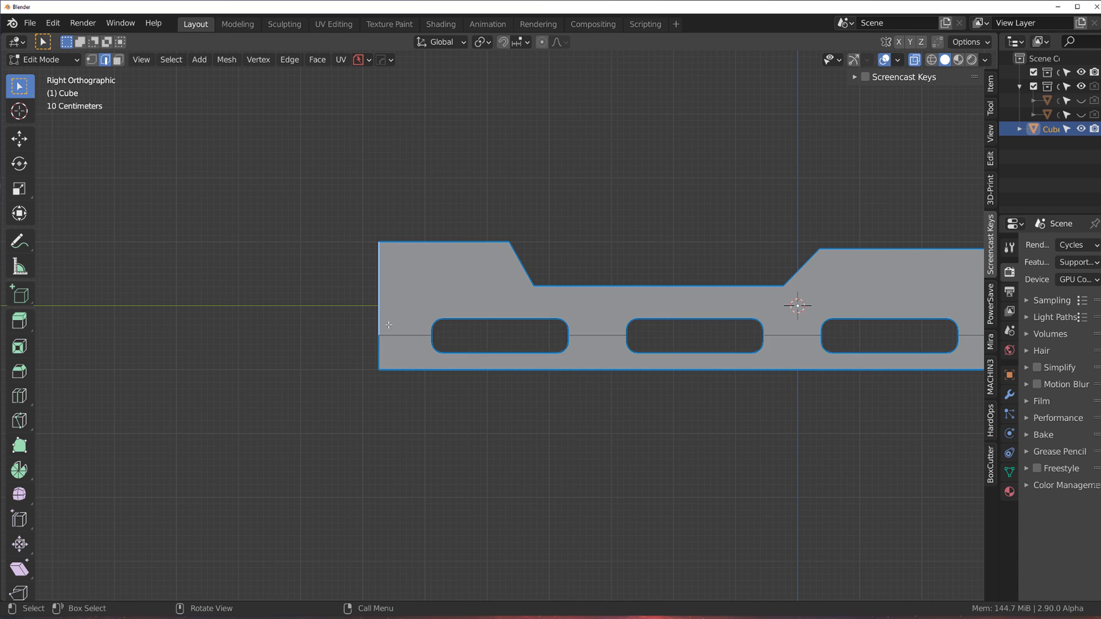
{"action": "middle_click_drag", "start_coordinate": [389, 325], "coordinate": [484, 351]}
{"action": "key", "text": "shift+g"}
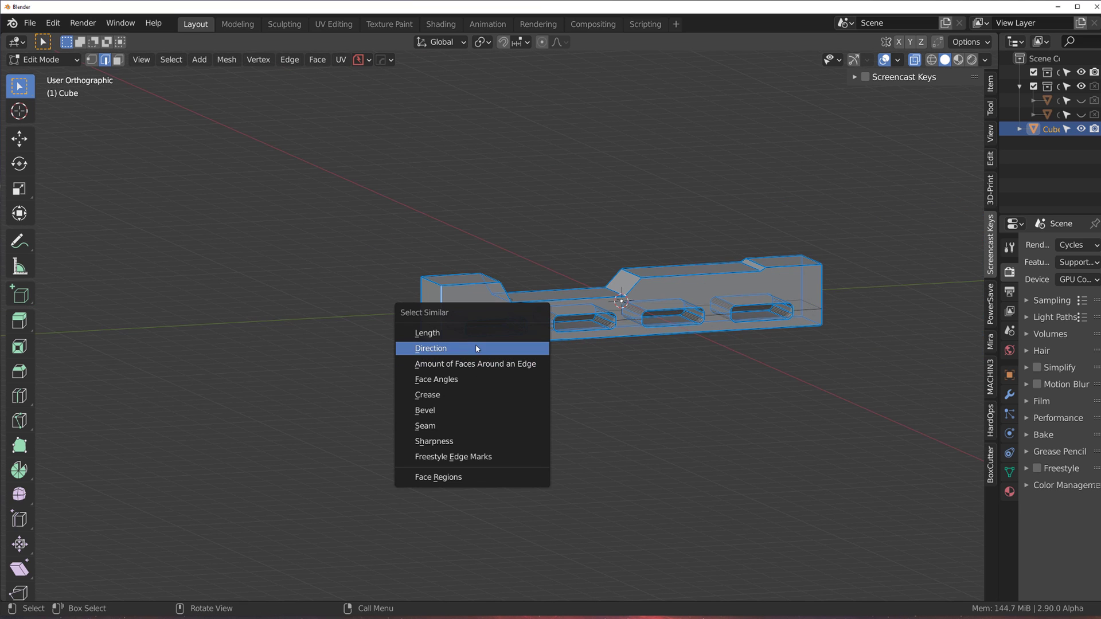
{"action": "left_click", "coordinate": [477, 348]}
{"action": "key", "text": "ctrl+b"}
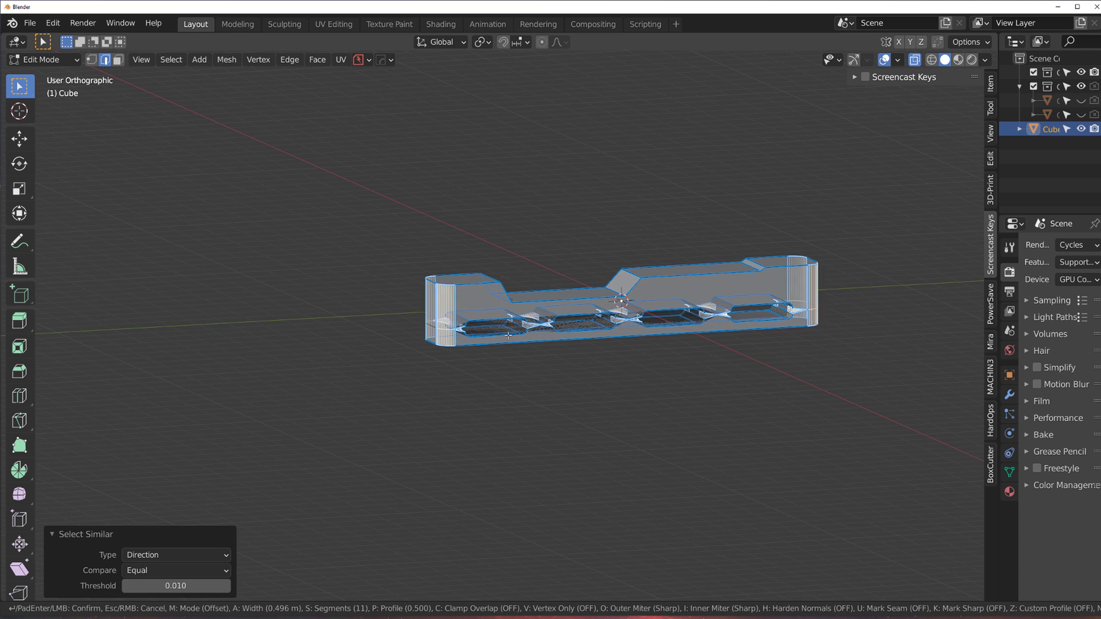
{"action": "key", "text": "Escape"}
Select only the vertical corner edges at both ends, turn off select-through and bevel them with 11 segments
{"action": "scroll", "coordinate": [323, 265], "scroll_direction": "up", "scroll_amount": 5}
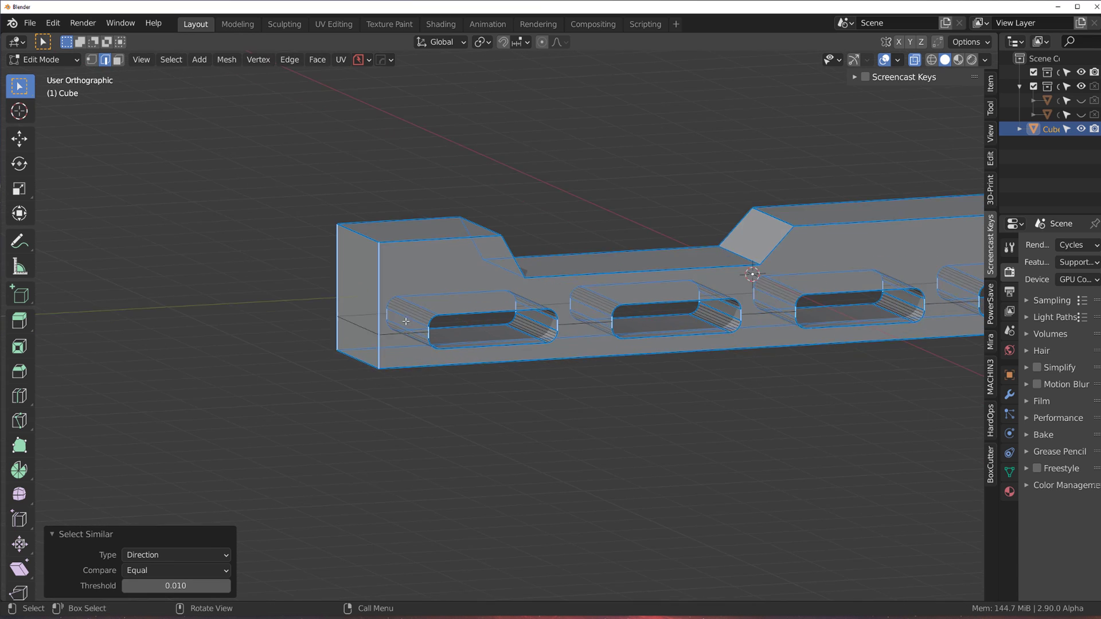
{"action": "left_click", "coordinate": [341, 246]}
{"action": "left_click", "coordinate": [308, 345], "text": "shift"}
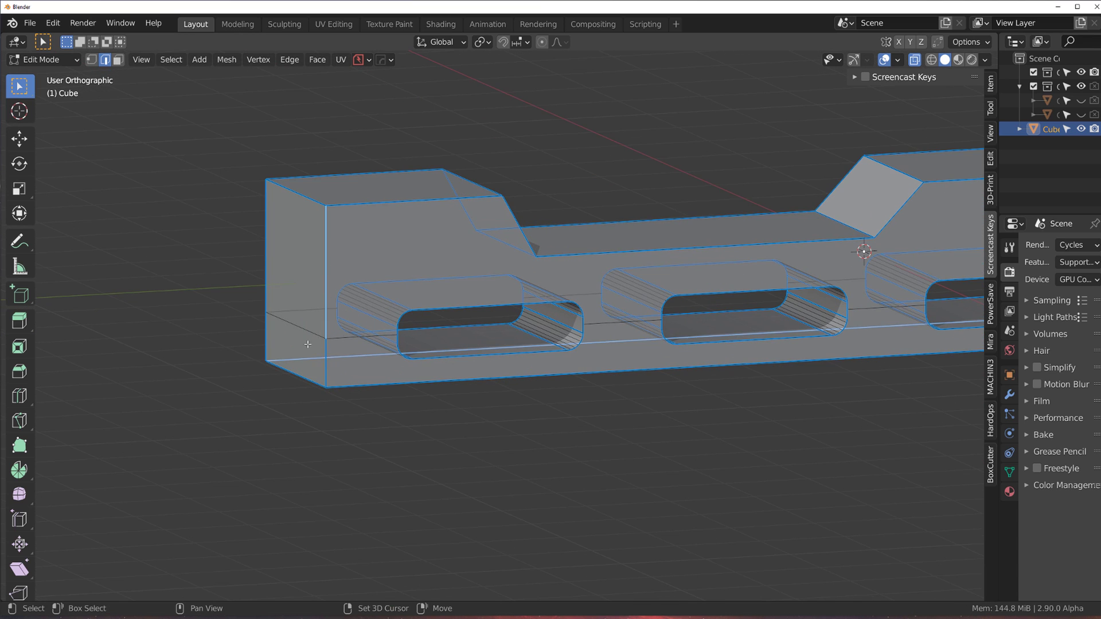
{"action": "left_click", "coordinate": [275, 330]}
{"action": "key", "text": "Tab"}
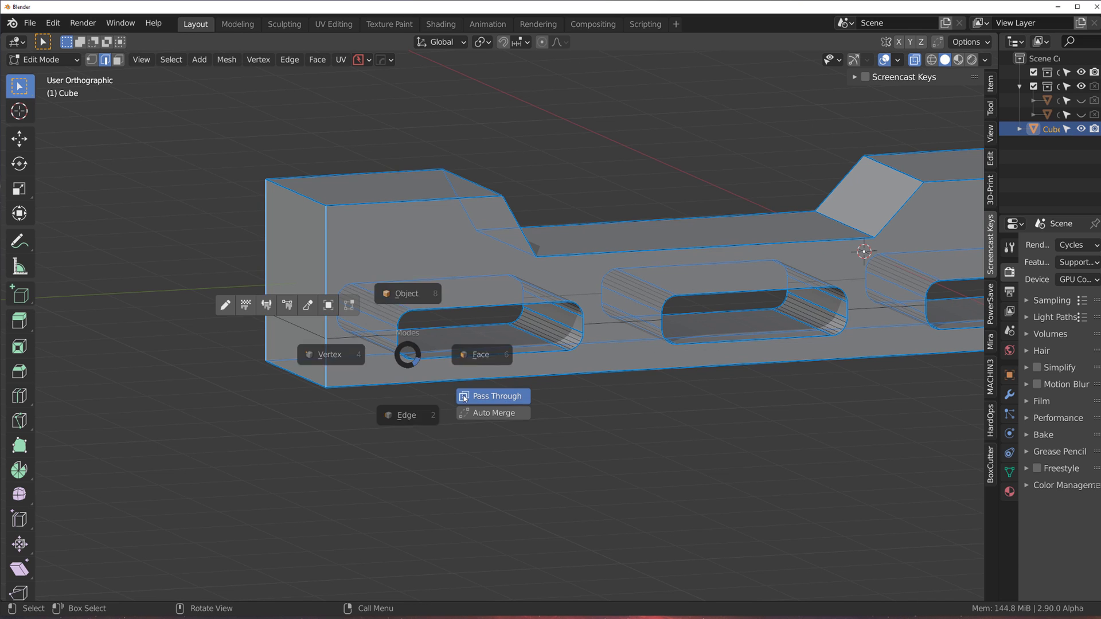
{"action": "left_click", "coordinate": [494, 395]}
{"action": "scroll", "coordinate": [548, 360], "scroll_direction": "down", "scroll_amount": 3}
{"action": "middle_click_drag", "start_coordinate": [749, 257], "coordinate": [666, 264]}
{"action": "scroll", "coordinate": [643, 266], "scroll_direction": "down", "scroll_amount": 1}
{"action": "middle_click_drag", "start_coordinate": [529, 282], "coordinate": [394, 282], "text": "shift"}
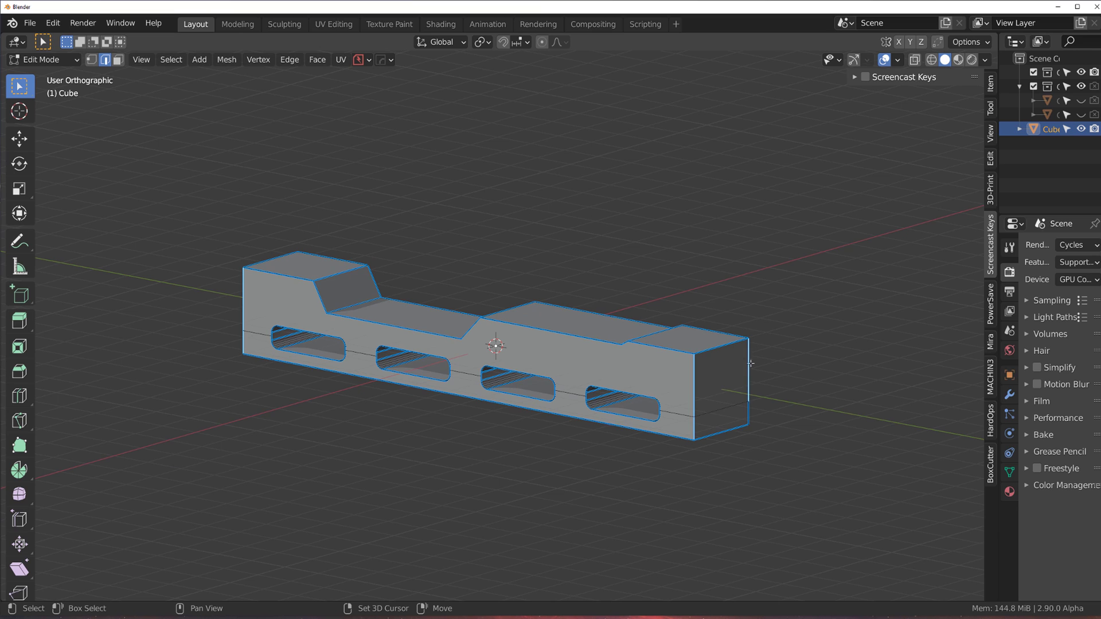
{"action": "key", "text": "ctrl+b"}
{"action": "scroll", "coordinate": [823, 351], "scroll_direction": "up", "scroll_amount": 10}
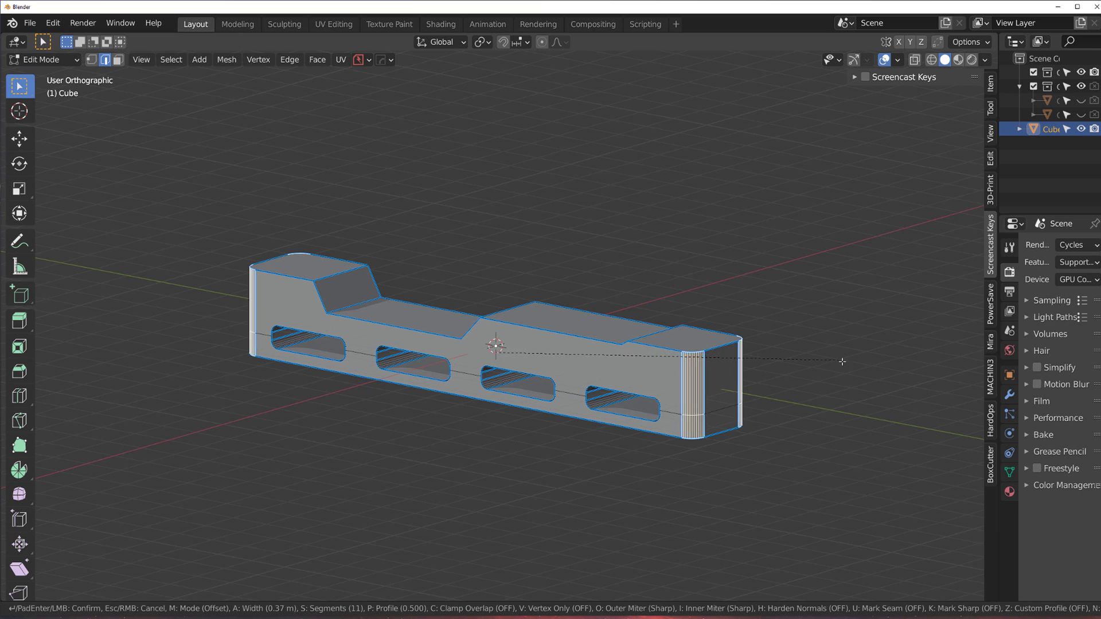
{"action": "left_click", "coordinate": [854, 365]}
Add a HardOps bevel modifier with 3 segments, profile 0.70 and a 30° angle limit to the rounded bar
{"action": "key", "text": "Tab"}
{"action": "left_click", "coordinate": [625, 191]}
{"action": "key", "text": "q"}
{"action": "left_click", "coordinate": [628, 212]}
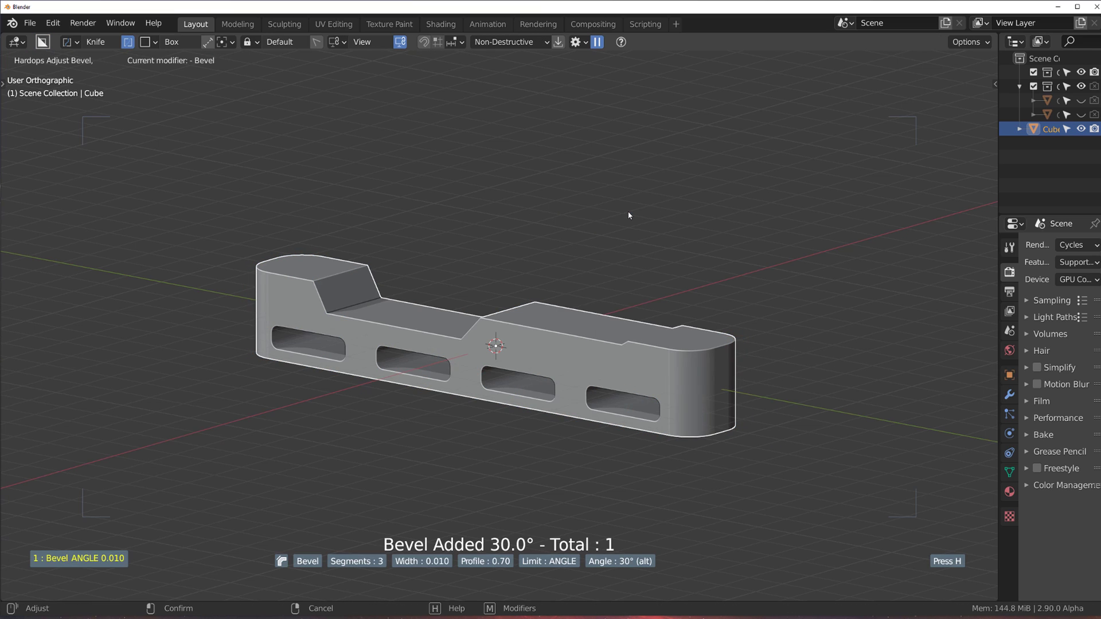
{"action": "left_click", "coordinate": [558, 213]}
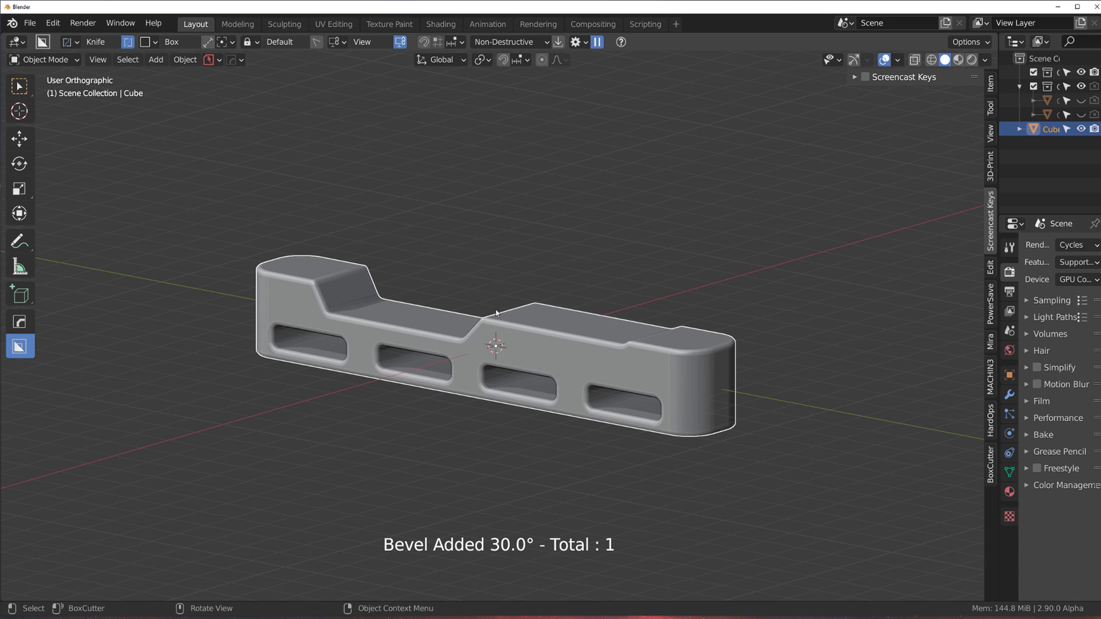
Open the bar's mesh for vertex editing in the left orthographic view, clear the selection and turn on X-ray
{"action": "middle_click_drag", "start_coordinate": [558, 214], "coordinate": [539, 287]}
{"action": "scroll", "coordinate": [540, 288], "scroll_direction": "up", "scroll_amount": 4}
{"action": "key", "text": "q"}
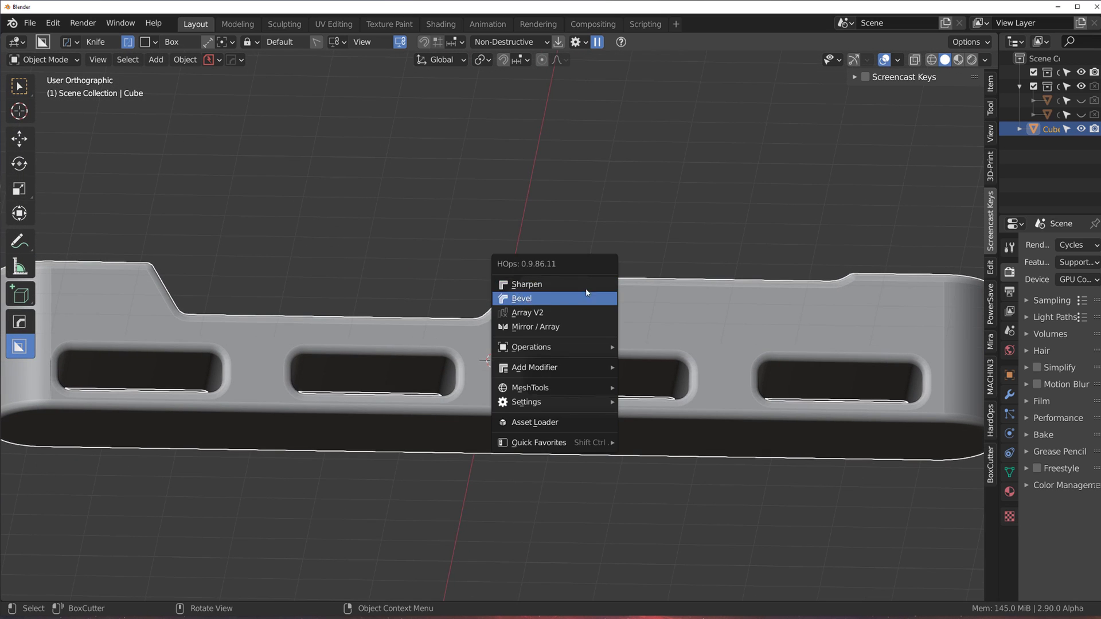
{"action": "key", "text": "ctrl+KP_3"}
{"action": "scroll", "coordinate": [476, 378], "scroll_direction": "down", "scroll_amount": 3}
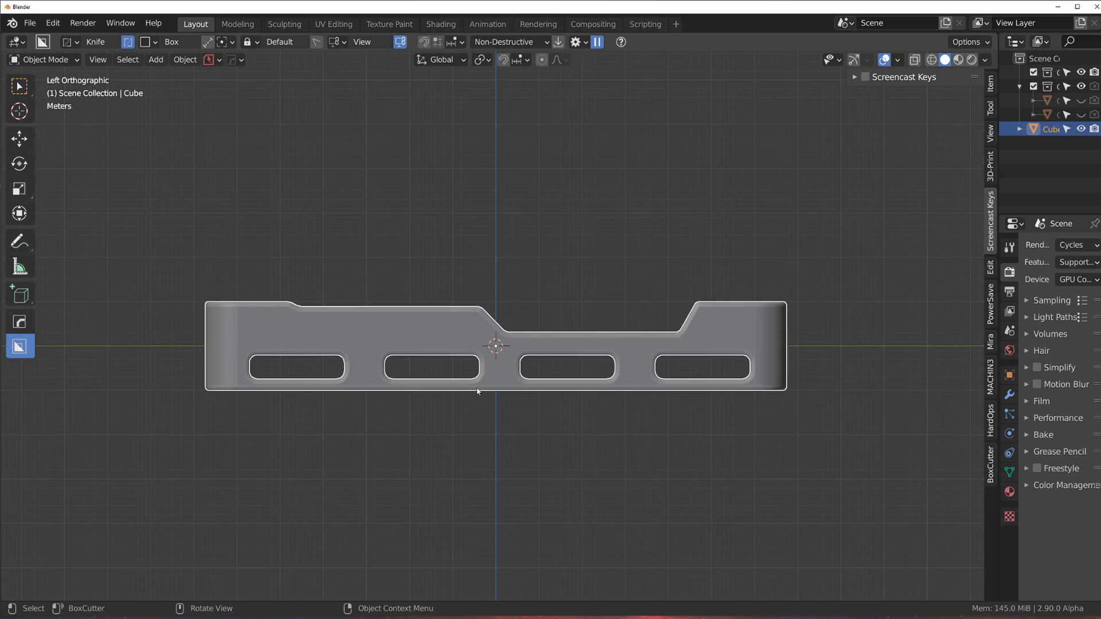
{"action": "key", "text": "Tab"}
{"action": "key", "text": "ctrl+Tab"}
{"action": "left_click", "coordinate": [341, 370]}
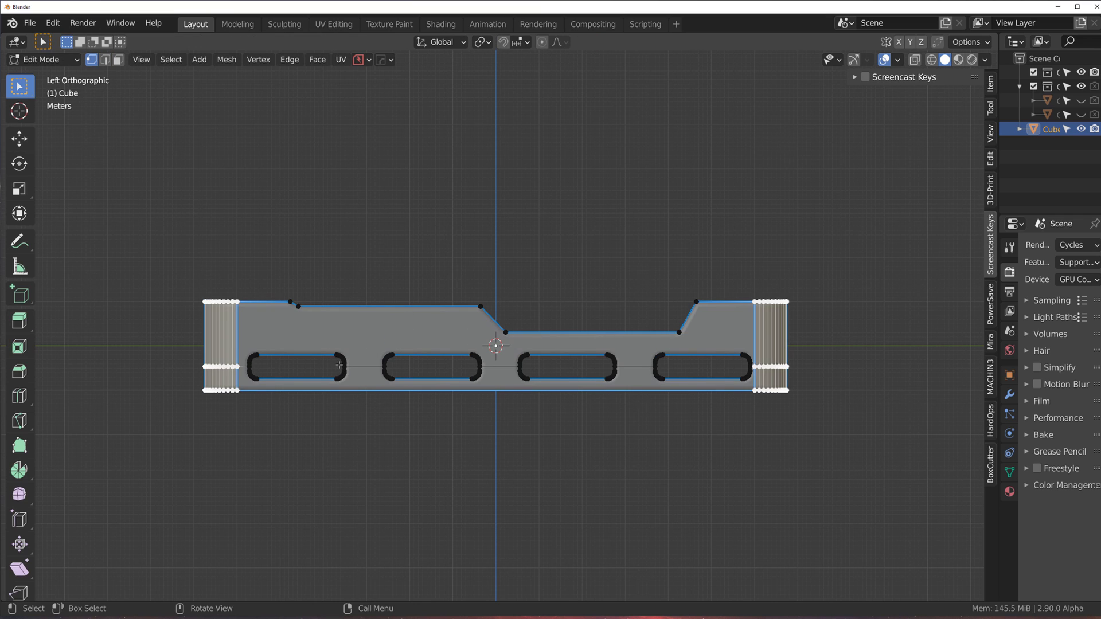
{"action": "scroll", "coordinate": [541, 376], "scroll_direction": "up", "scroll_amount": 2}
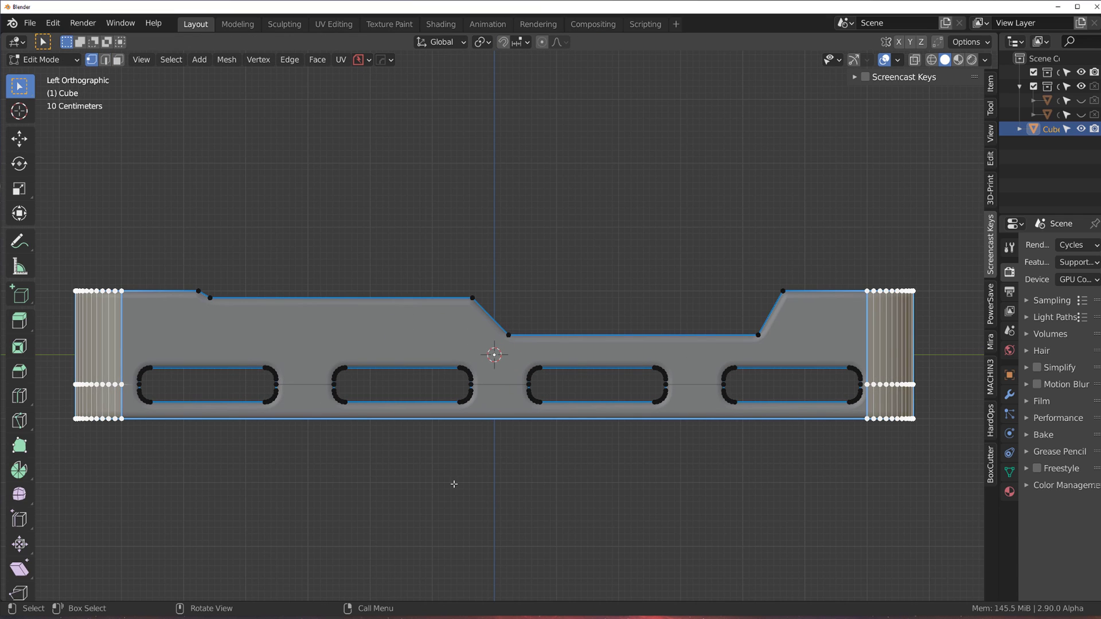
{"action": "left_click", "coordinate": [454, 484]}
{"action": "key", "text": "Tab"}
{"action": "left_click", "coordinate": [542, 525]}
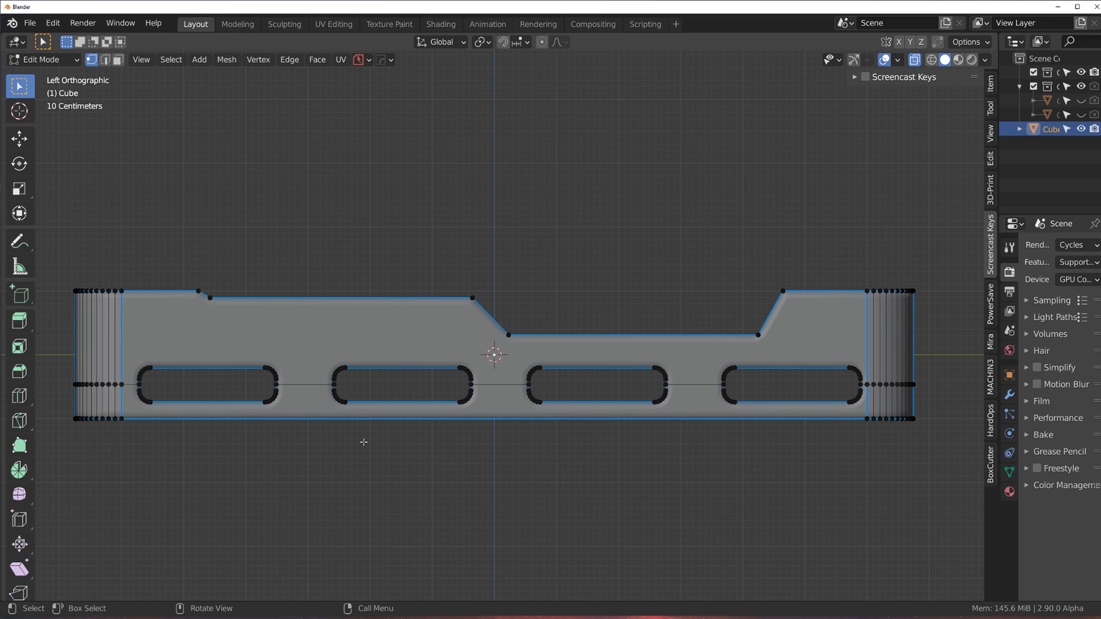
Select the vertices of all four slots through the mesh and move them about 0.104 m along Y and 0.094 m along Z
{"action": "key", "text": "n"}
{"action": "left_click_drag", "start_coordinate": [133, 354], "coordinate": [863, 411]}
{"action": "key", "text": "g"}
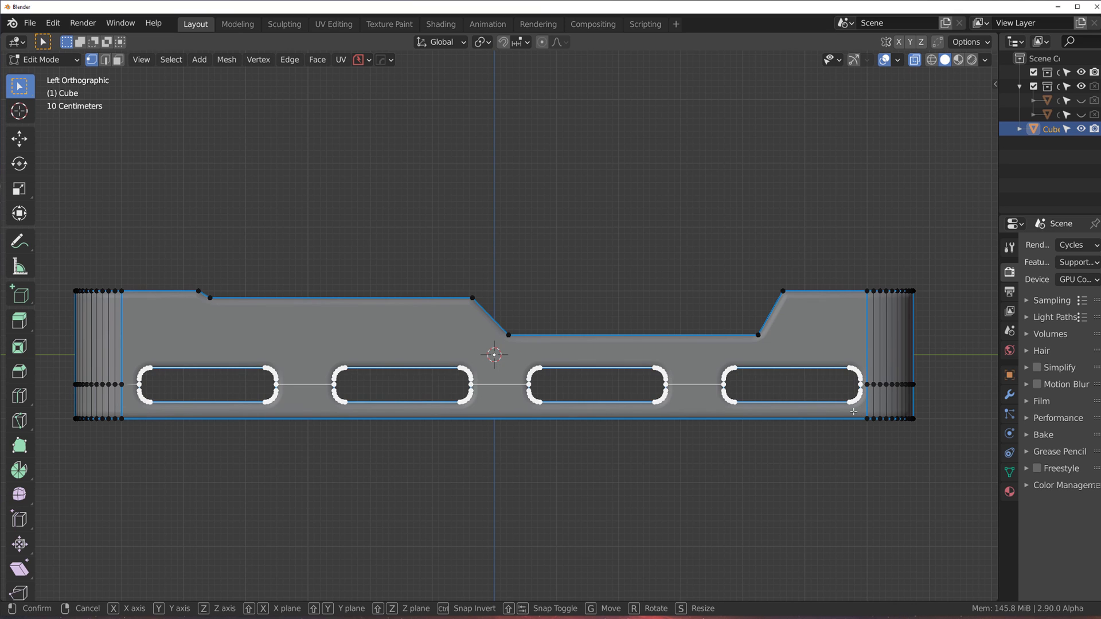
{"action": "left_click", "coordinate": [789, 351]}
{"action": "scroll", "coordinate": [602, 409], "scroll_direction": "down", "scroll_amount": 3}
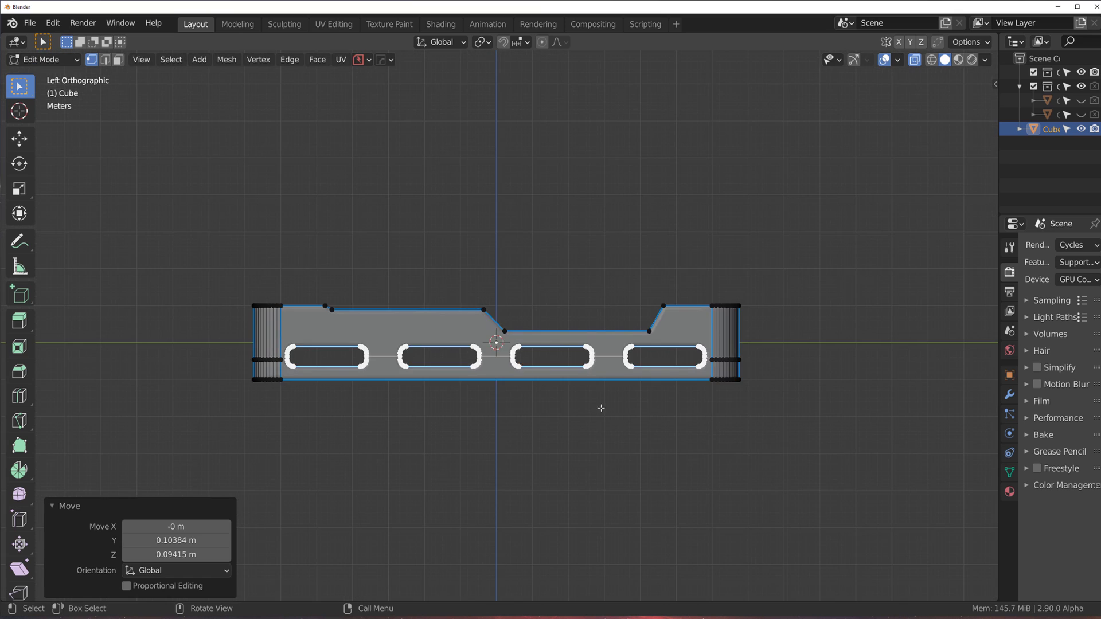
{"action": "key", "text": "Tab"}
Readjust the bar's HardOps bevel in perspective view, setting its width to about 0.096
{"action": "scroll", "coordinate": [501, 288], "scroll_direction": "up", "scroll_amount": 2}
{"action": "scroll", "coordinate": [501, 288], "scroll_direction": "up", "scroll_amount": 1}
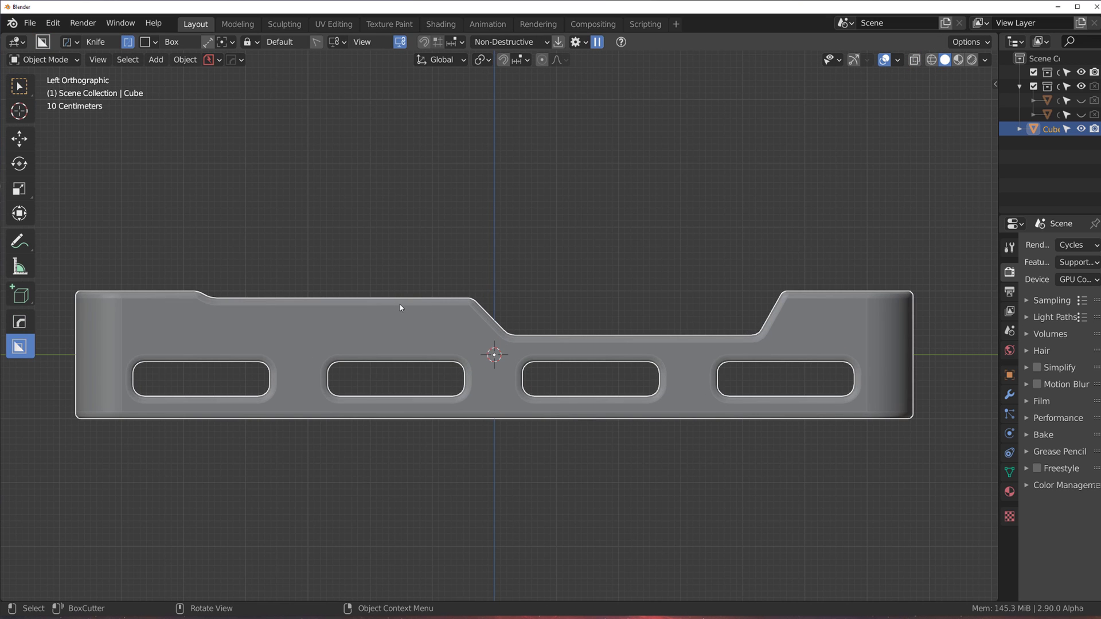
{"action": "middle_click_drag", "start_coordinate": [401, 308], "coordinate": [550, 323]}
{"action": "key", "text": "Tab"}
{"action": "key", "text": "Tab"}
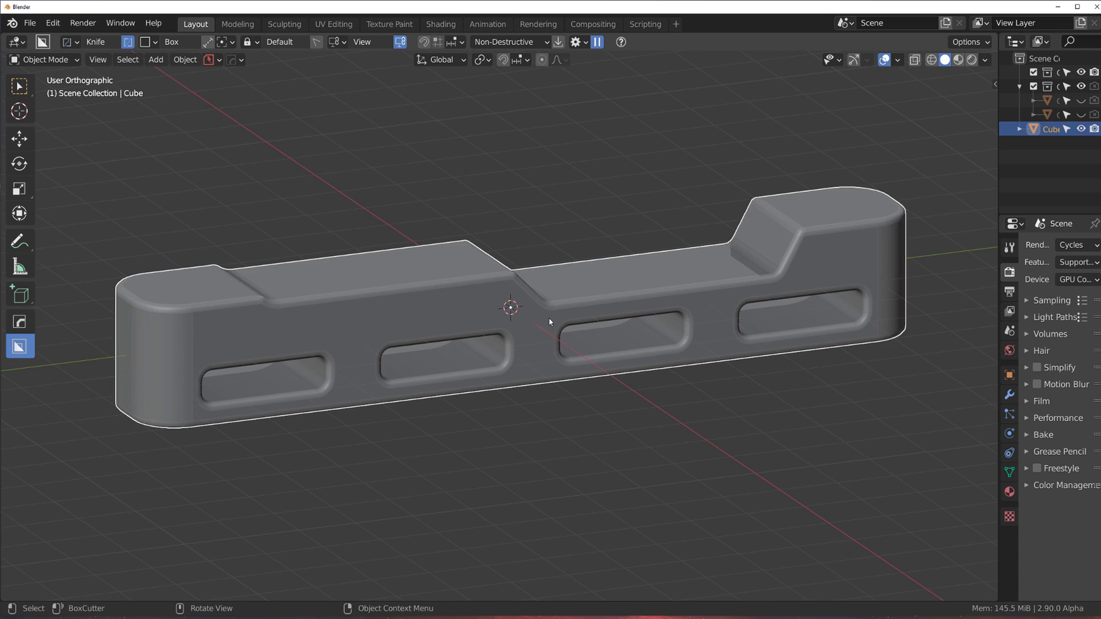
{"action": "key", "text": "KP_5"}
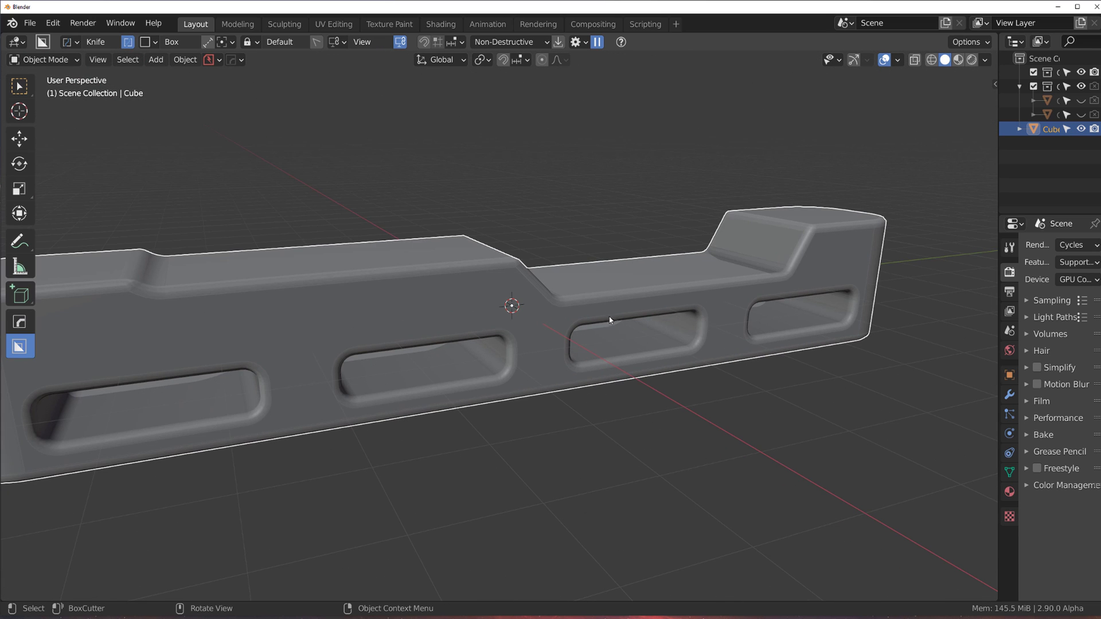
{"action": "scroll", "coordinate": [607, 309], "scroll_direction": "down", "scroll_amount": 3}
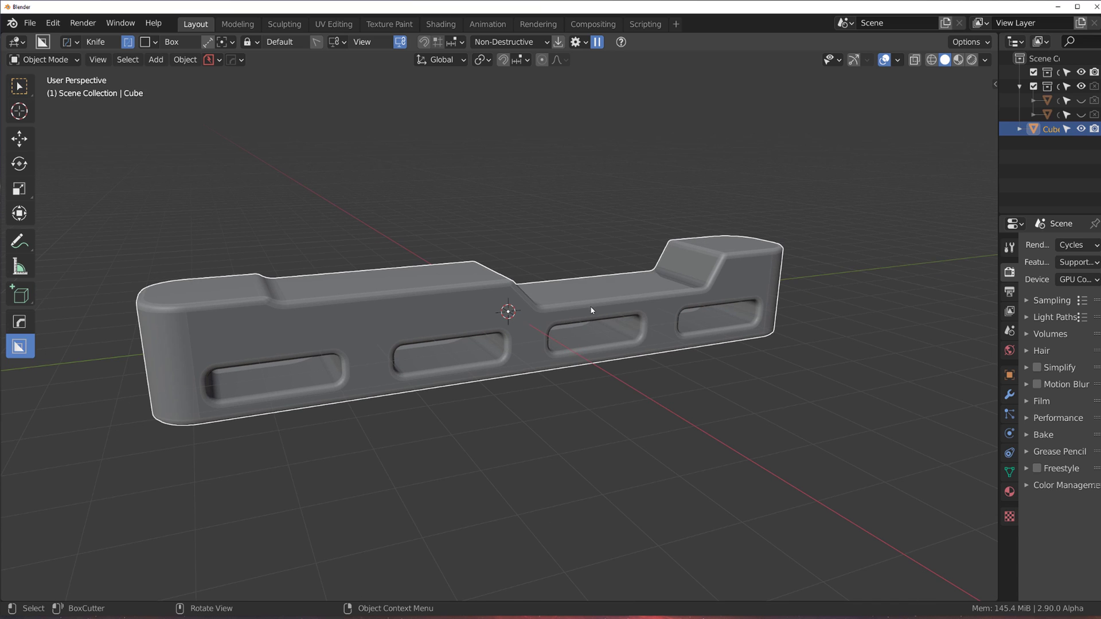
{"action": "key", "text": "q"}
{"action": "left_click", "coordinate": [591, 306]}
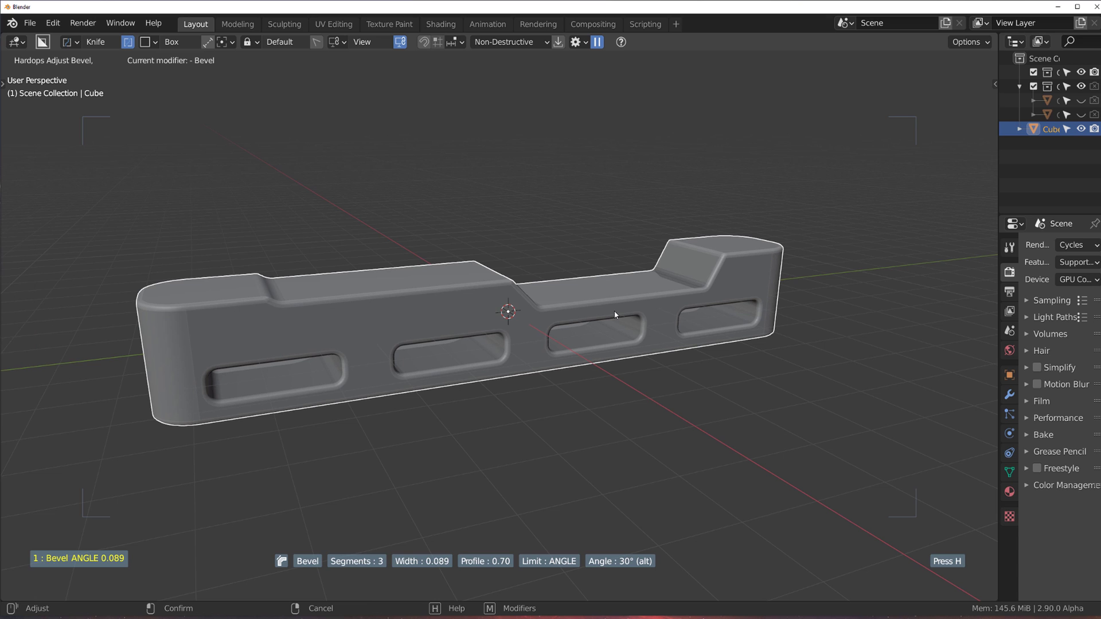
{"action": "key", "text": "s"}
{"action": "key", "text": "s"}
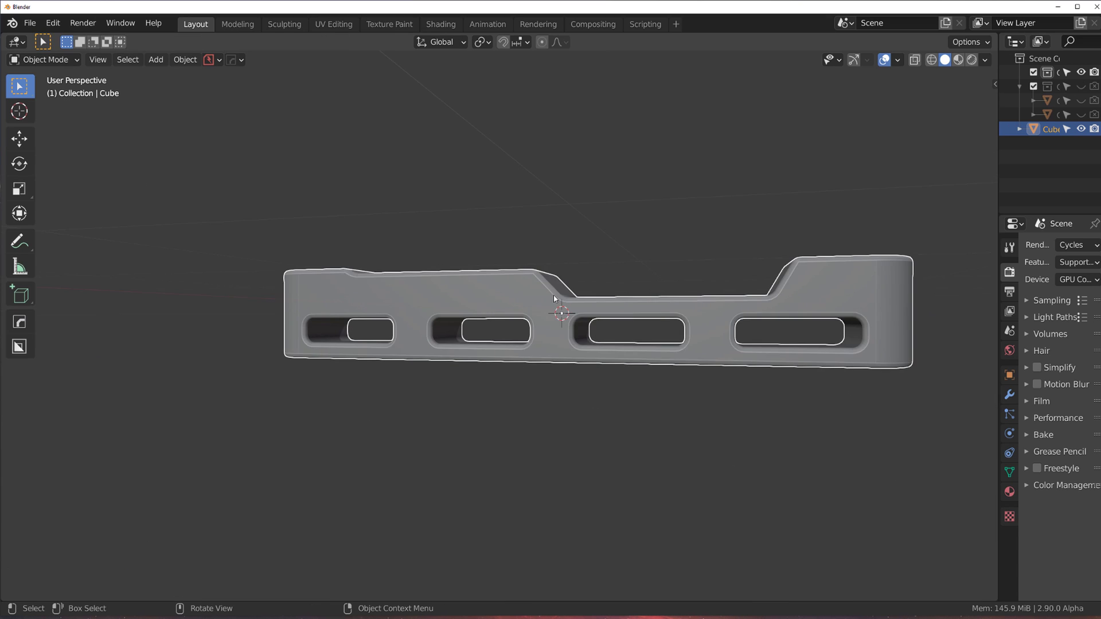
Examine the bevelled bar's slots and see-through mesh edges from several angles, ending in the right orthographic view
{"action": "middle_click_drag", "start_coordinate": [554, 298], "coordinate": [332, 327], "text": "shift"}
{"action": "scroll", "coordinate": [331, 326], "scroll_direction": "up", "scroll_amount": 3}
{"action": "scroll", "coordinate": [453, 287], "scroll_direction": "down", "scroll_amount": 3}
{"action": "middle_click_drag", "start_coordinate": [425, 289], "coordinate": [638, 271]}
{"action": "key", "text": "Tab"}
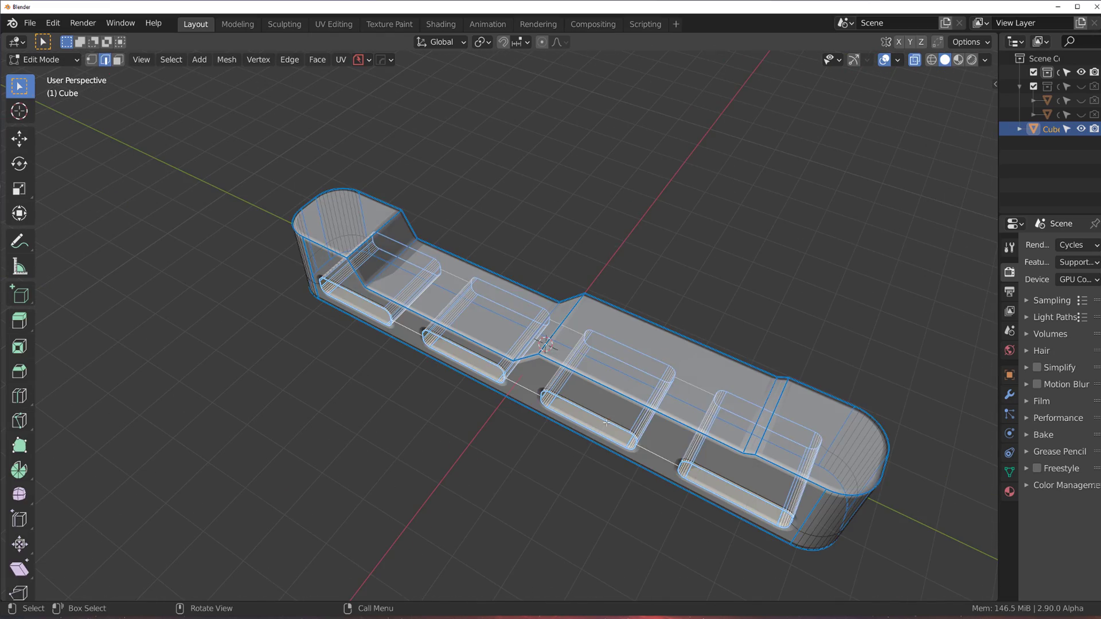
{"action": "middle_click_drag", "start_coordinate": [598, 384], "coordinate": [546, 192]}
{"action": "key", "text": "Tab"}
{"action": "key", "text": "KP_1"}
{"action": "key", "text": "KP_5"}
{"action": "middle_click_drag", "start_coordinate": [608, 256], "coordinate": [476, 281]}
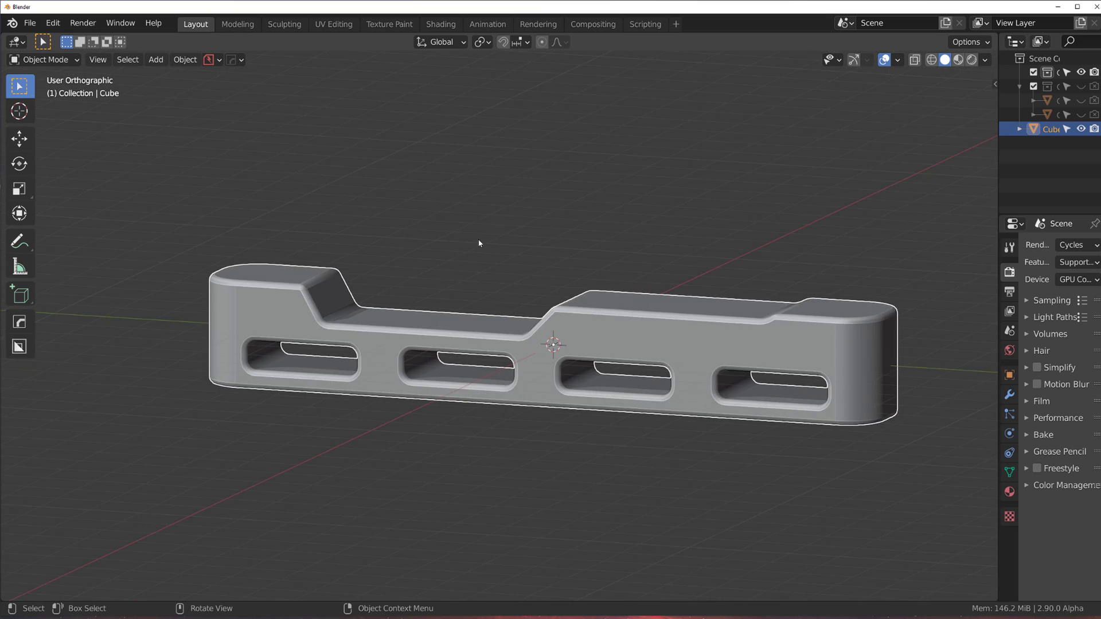
{"action": "key", "text": "KP_1"}
{"action": "key", "text": "KP_3"}
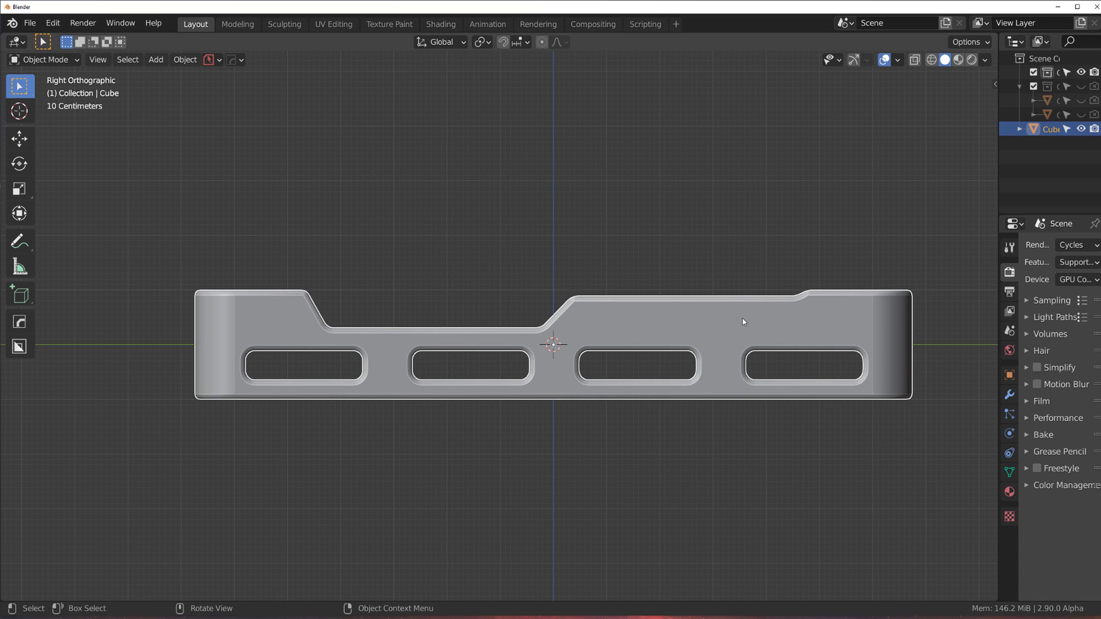
{"action": "scroll", "coordinate": [744, 322], "scroll_direction": "down", "scroll_amount": 3}
{"action": "middle_click_drag", "start_coordinate": [619, 344], "coordinate": [598, 322], "text": "shift"}
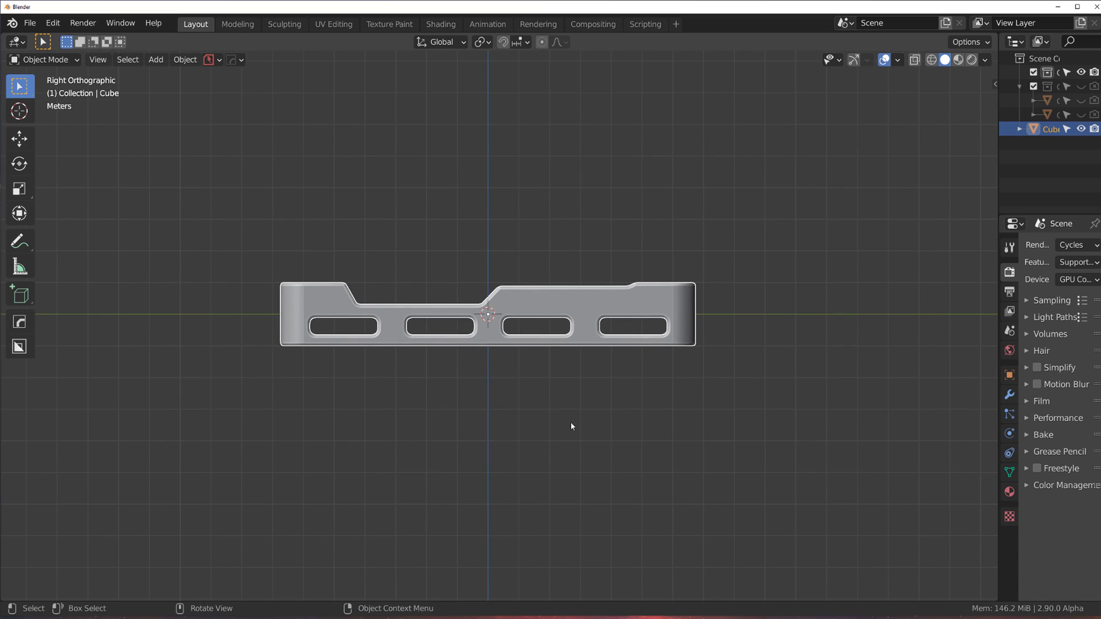
Add a HardOps lattice modifier to the bar
{"action": "key", "text": "ctrl+grave"}
{"action": "key", "text": "q"}
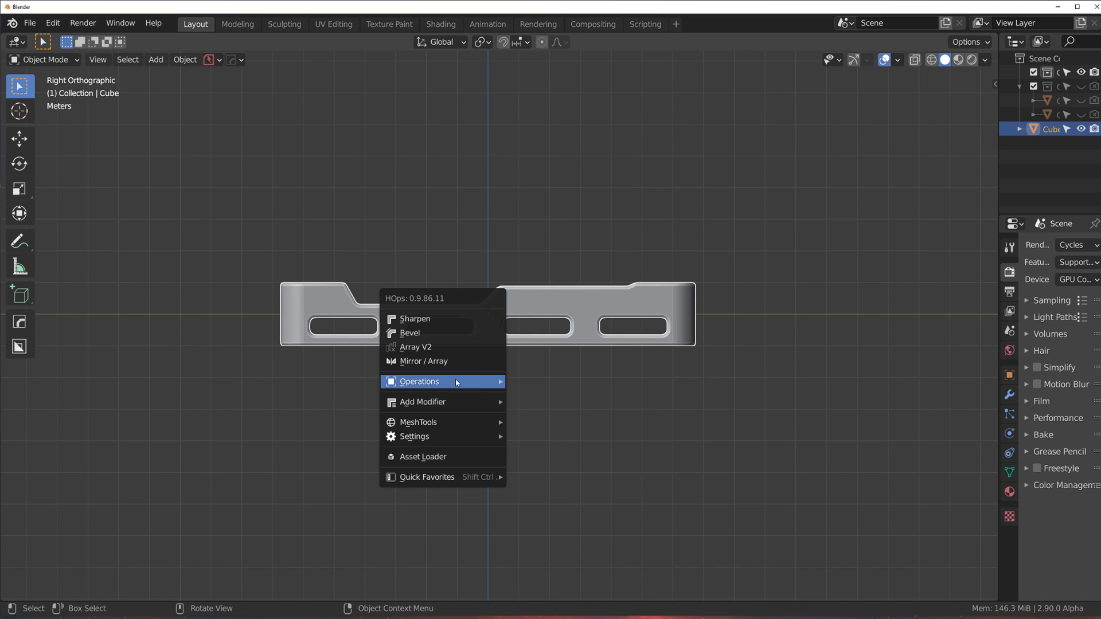
{"action": "mouse_move", "coordinate": [455, 381]}
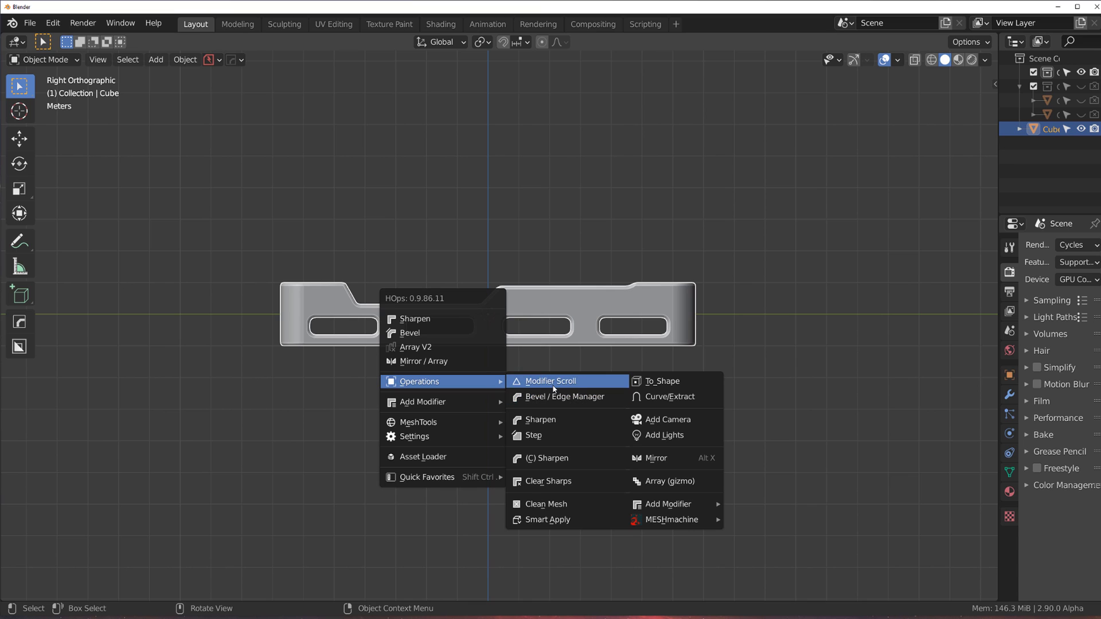
{"action": "mouse_move", "coordinate": [468, 409]}
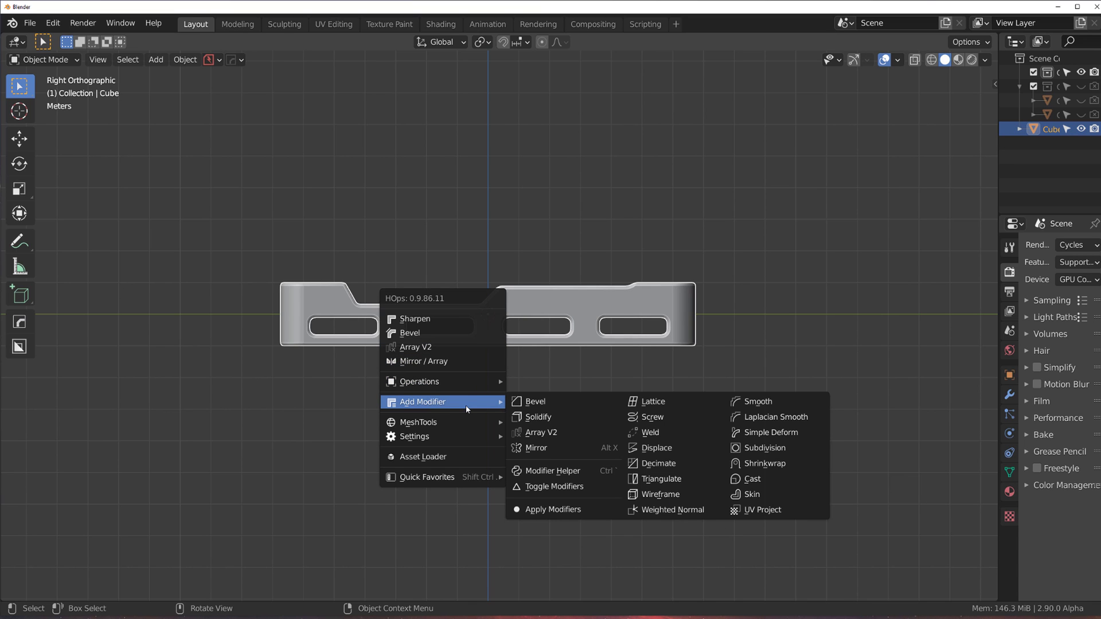
{"action": "left_click", "coordinate": [654, 402]}
{"action": "left_click", "coordinate": [501, 308]}
{"action": "key", "text": "q"}
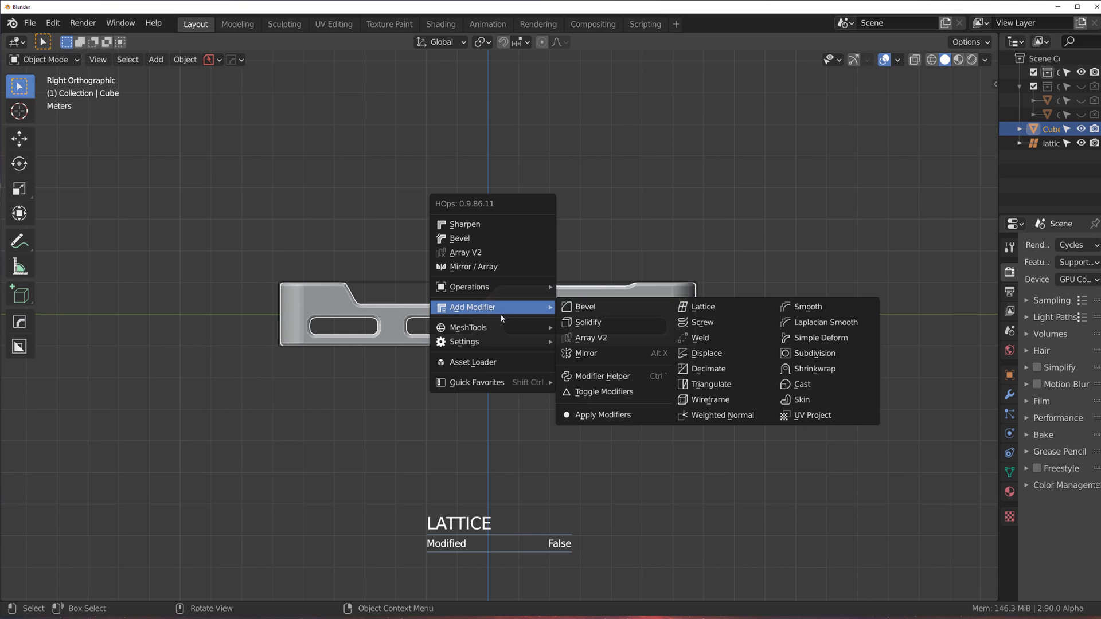
{"action": "mouse_move", "coordinate": [502, 328]}
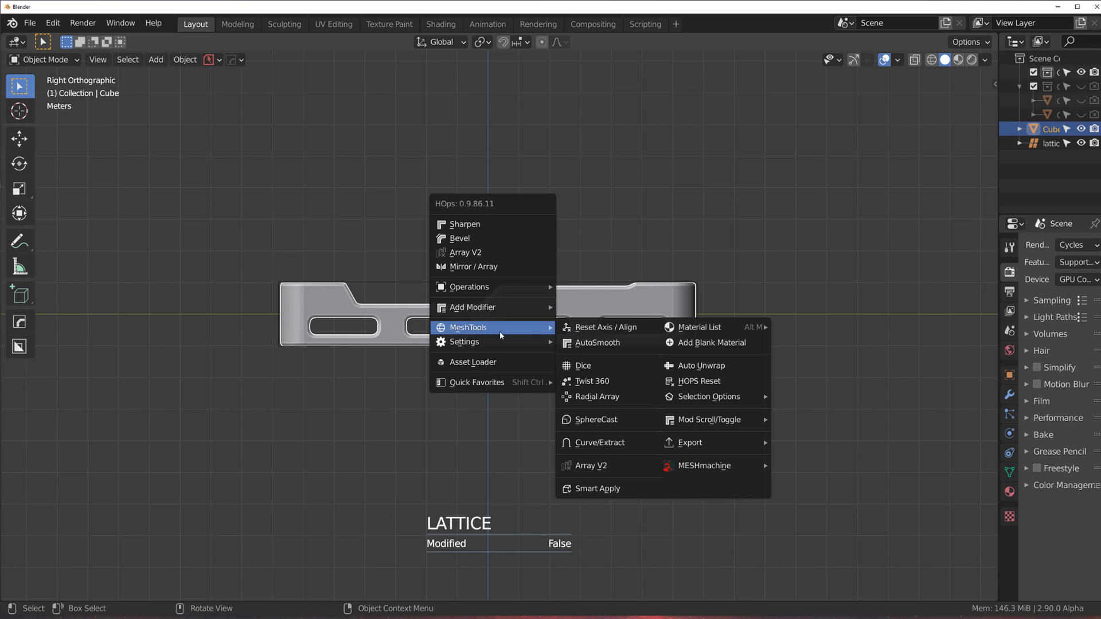
{"action": "left_click", "coordinate": [591, 380]}
{"action": "key", "text": "Escape"}
Dice the bar along only the Y axis with 23 segments, using the Mesh Intersect method
{"action": "key", "text": "q"}
{"action": "mouse_move", "coordinate": [543, 304]}
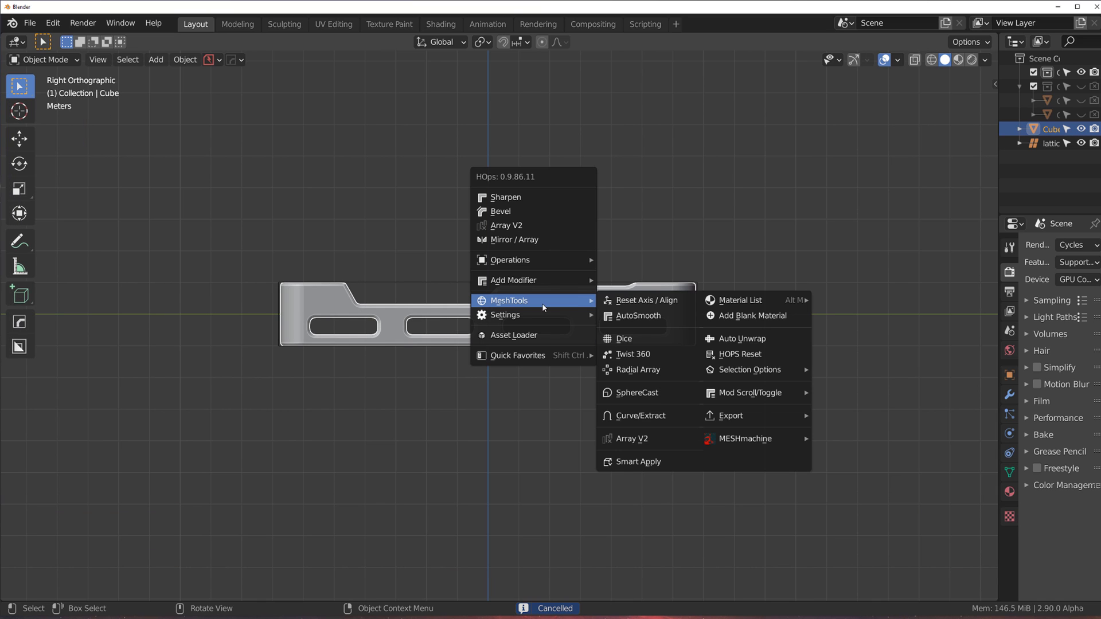
{"action": "left_click", "coordinate": [622, 339]}
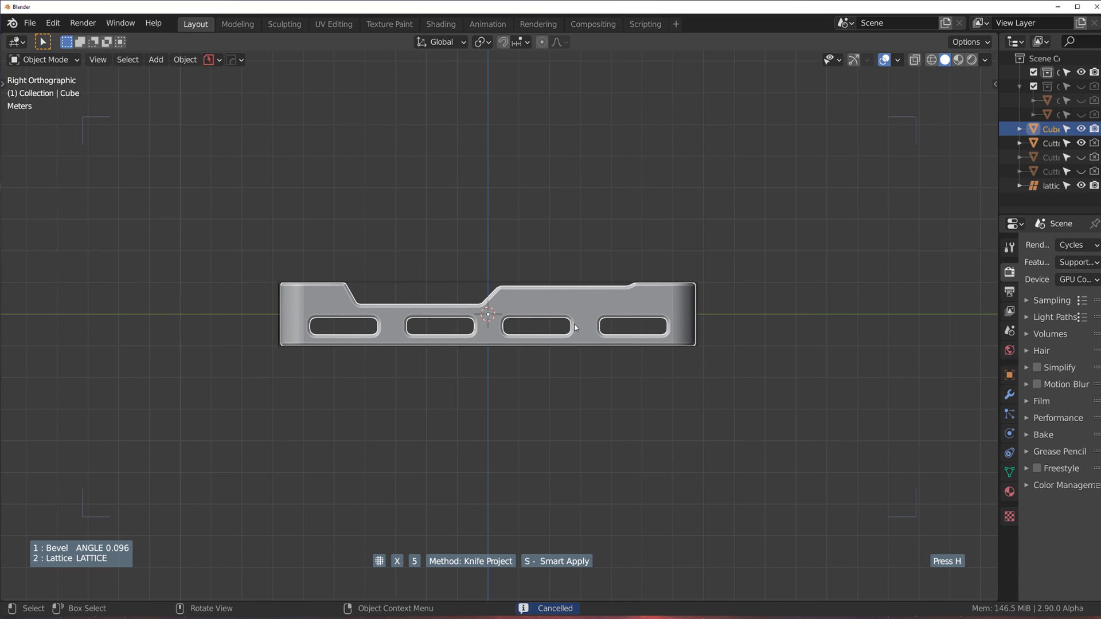
{"action": "key", "text": "q"}
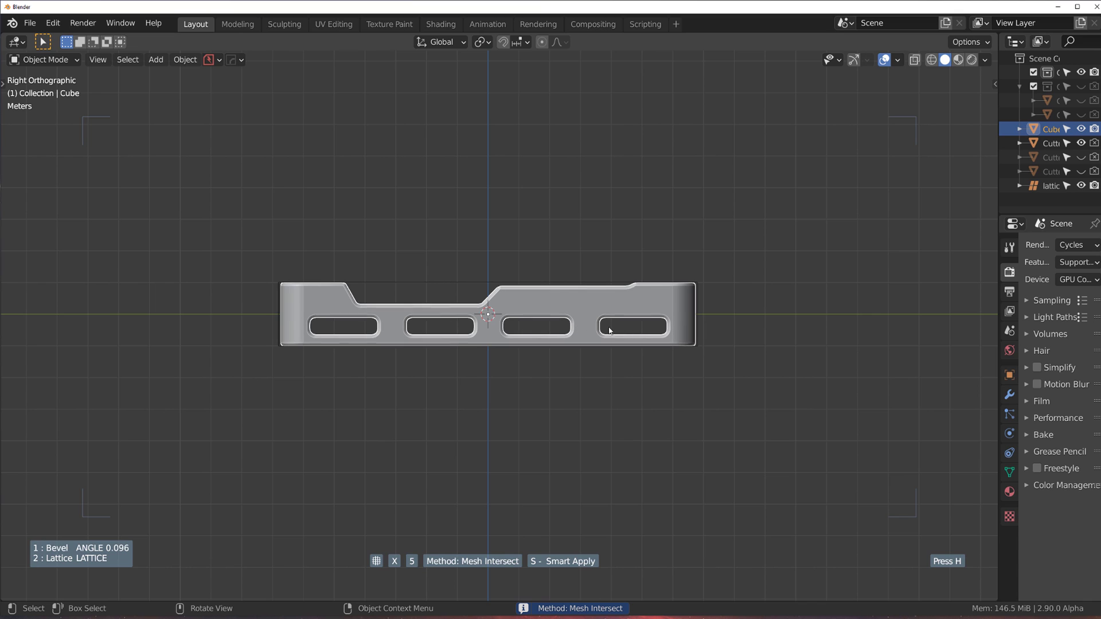
{"action": "key", "text": "x"}
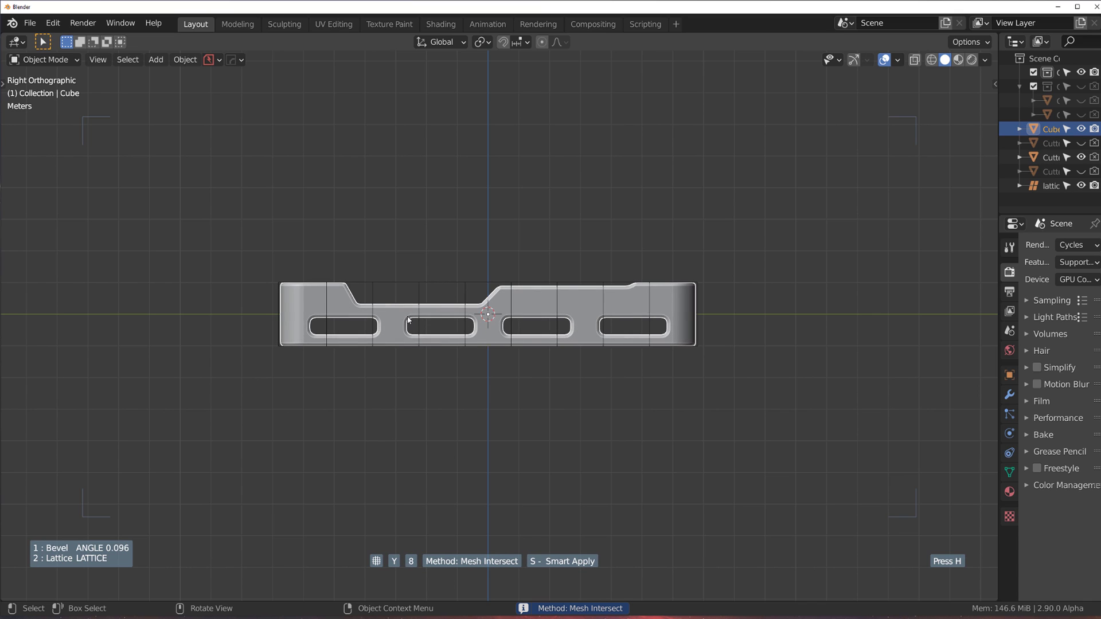
{"action": "scroll", "coordinate": [409, 320], "scroll_direction": "up", "scroll_amount": 17}
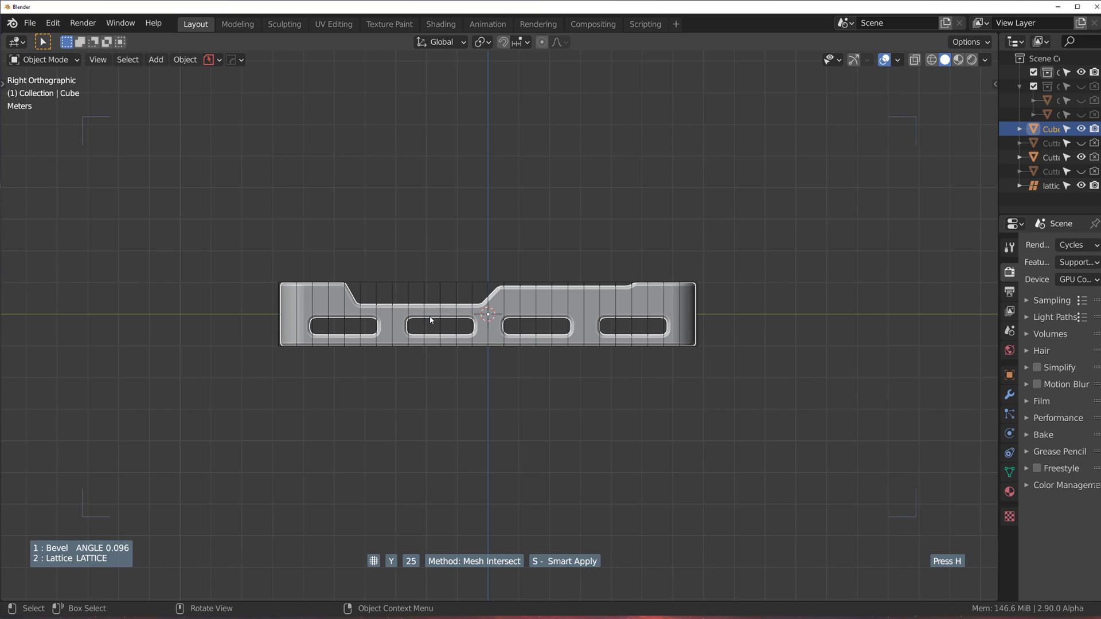
{"action": "scroll", "coordinate": [431, 320], "scroll_direction": "up", "scroll_amount": 7}
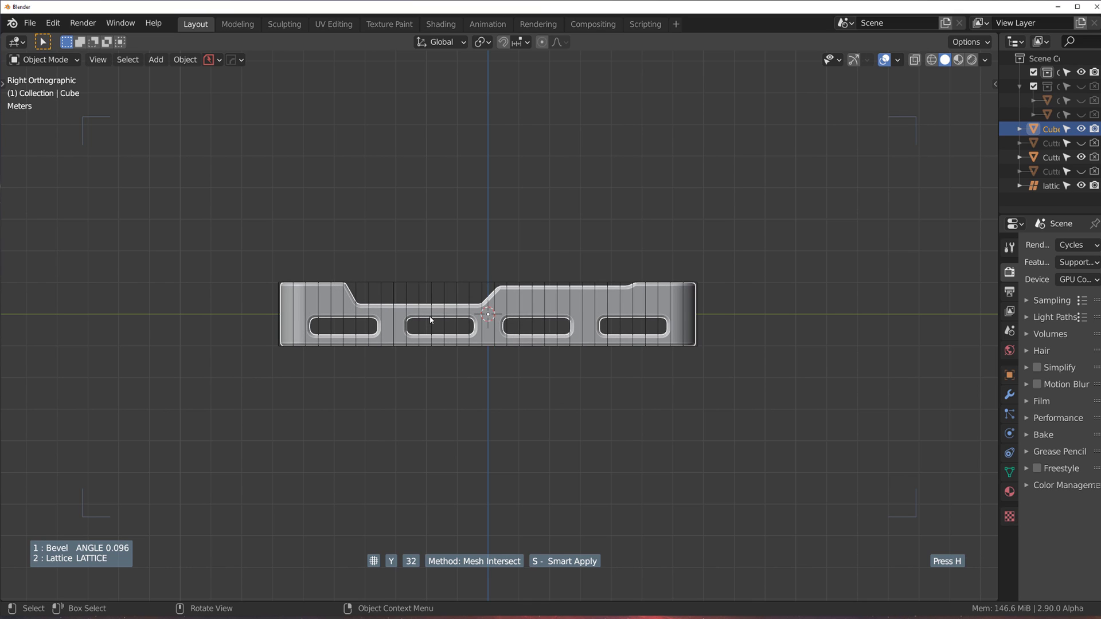
{"action": "scroll", "coordinate": [431, 320], "scroll_direction": "down", "scroll_amount": 4}
{"action": "scroll", "coordinate": [431, 320], "scroll_direction": "down", "scroll_amount": 4}
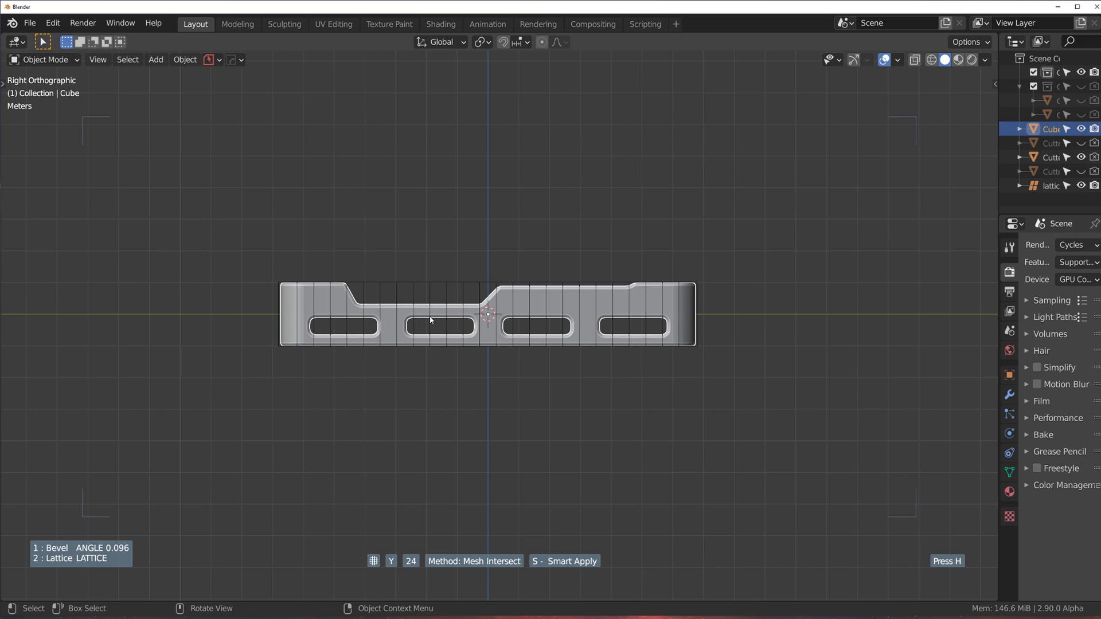
{"action": "scroll", "coordinate": [430, 320], "scroll_direction": "down", "scroll_amount": 1}
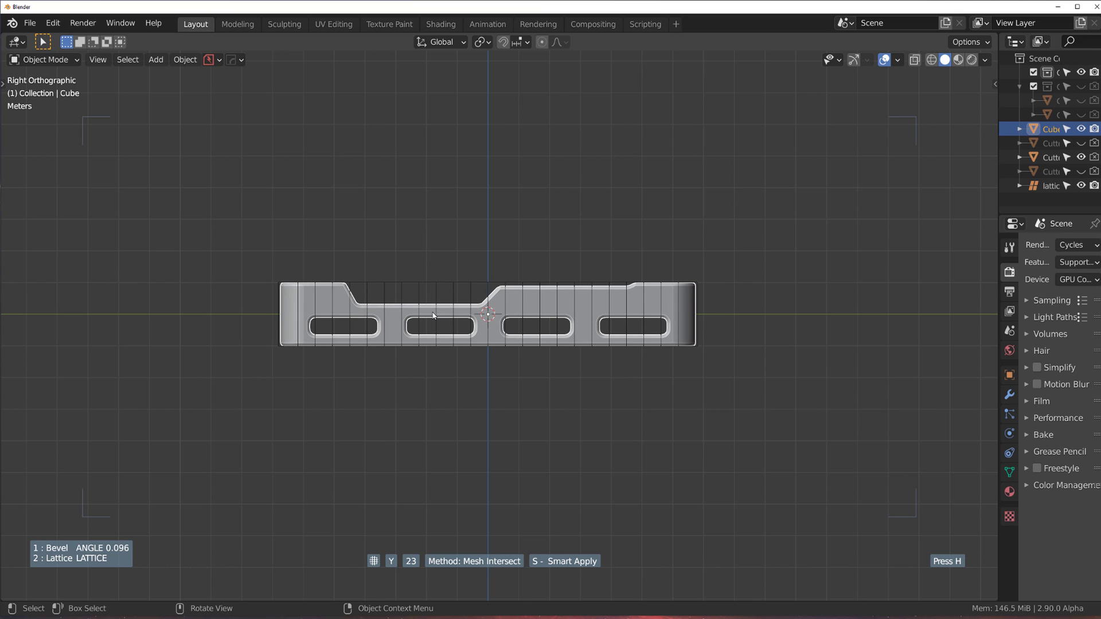
{"action": "left_click", "coordinate": [433, 315]}
{"action": "scroll", "coordinate": [446, 320], "scroll_direction": "up", "scroll_amount": 6}
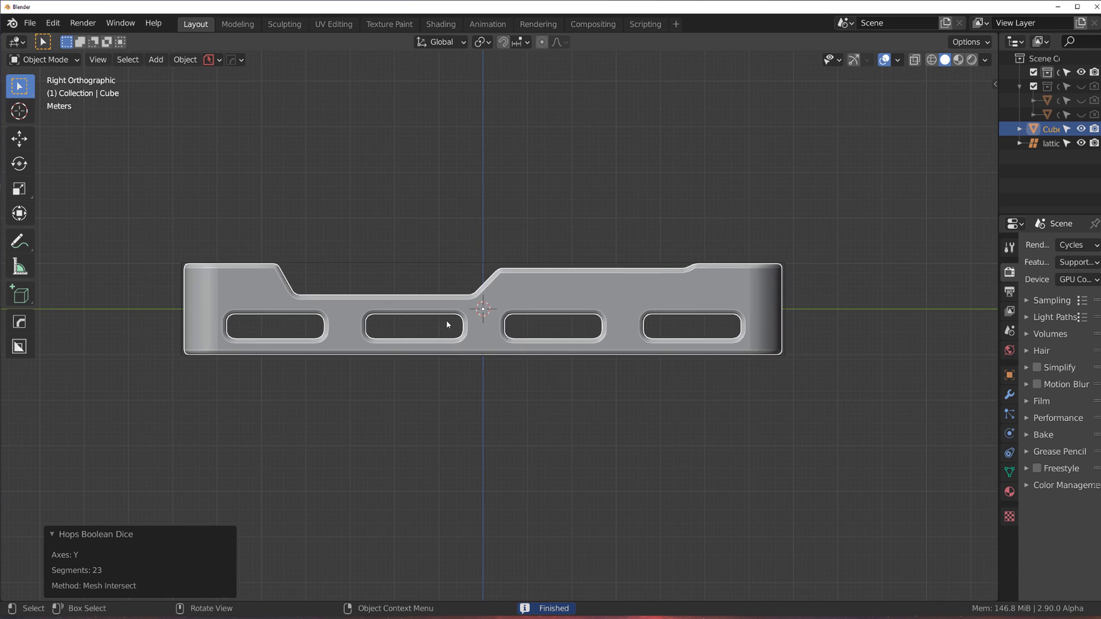
{"action": "scroll", "coordinate": [528, 294], "scroll_direction": "down", "scroll_amount": 3}
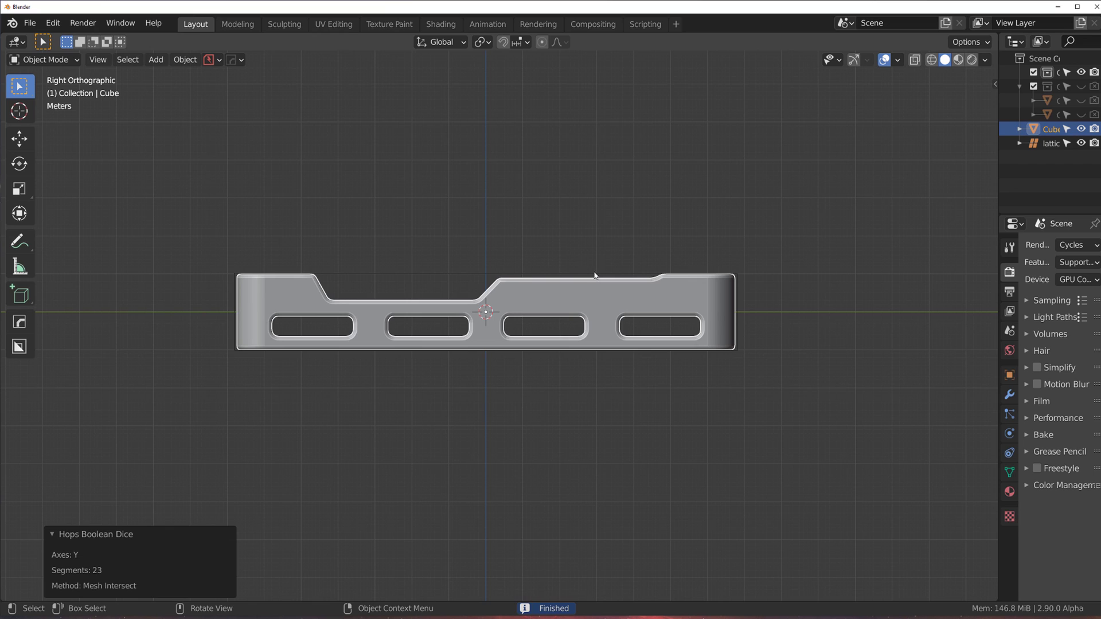
Select the lattice around the bar and open its control points for editing in top view
{"action": "key", "text": "grave"}
{"action": "left_click", "coordinate": [582, 156]}
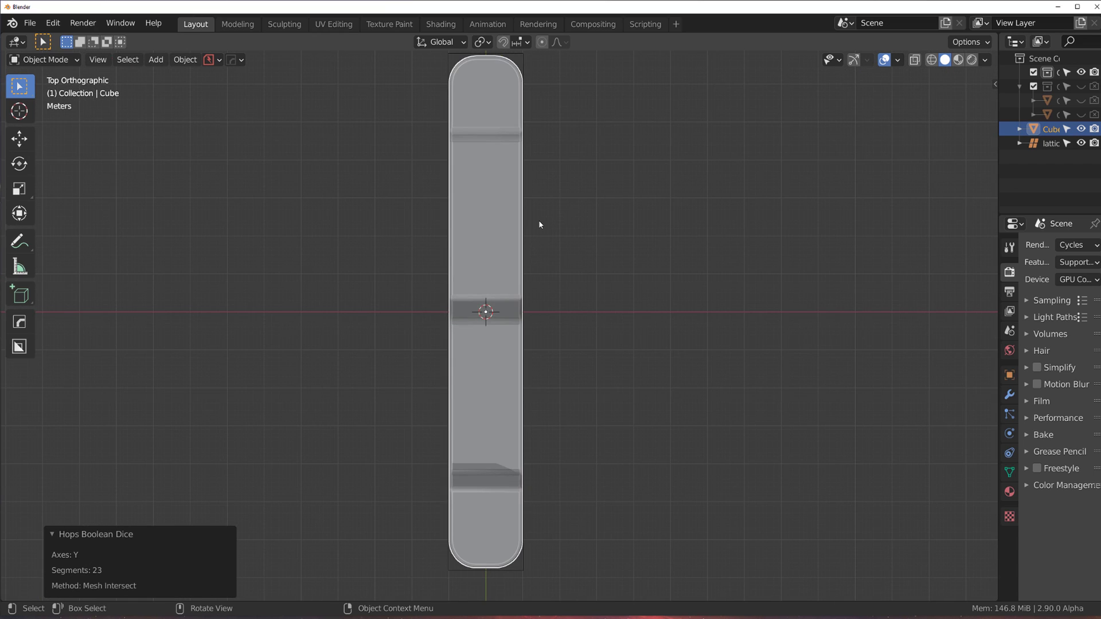
{"action": "key", "text": "Tab"}
{"action": "middle_click_drag", "start_coordinate": [548, 152], "coordinate": [494, 187]}
{"action": "key", "text": "Tab"}
{"action": "left_click", "coordinate": [637, 192]}
{"action": "key", "text": "KP_7"}
{"action": "scroll", "coordinate": [589, 206], "scroll_direction": "up", "scroll_amount": 2}
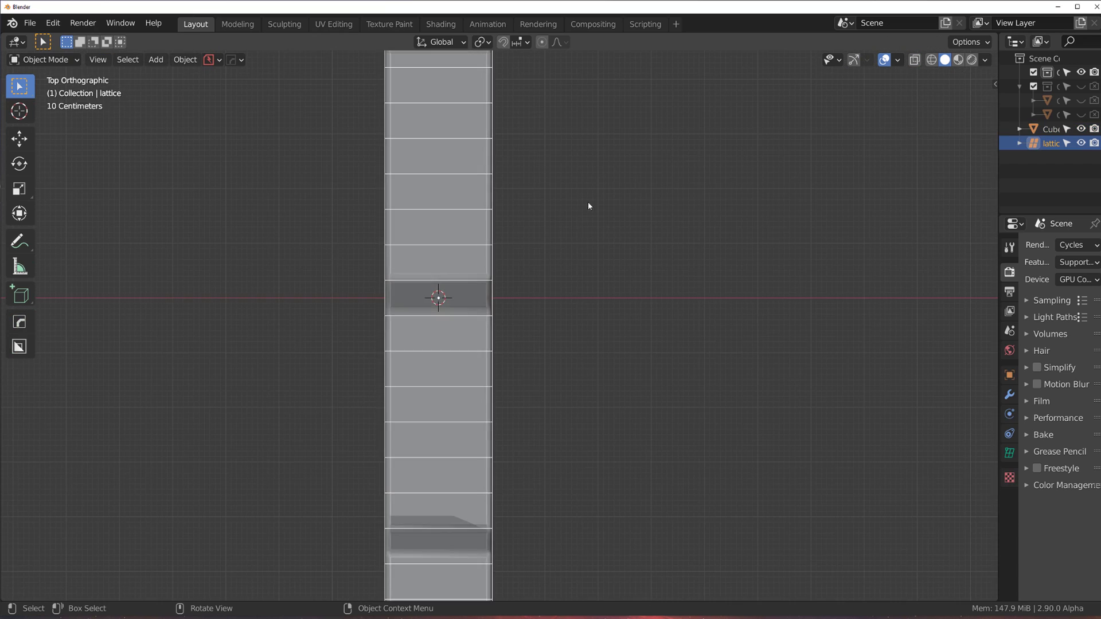
{"action": "scroll", "coordinate": [589, 205], "scroll_direction": "down", "scroll_amount": 6}
{"action": "scroll", "coordinate": [397, 291], "scroll_direction": "up", "scroll_amount": 4}
{"action": "key", "text": "Tab"}
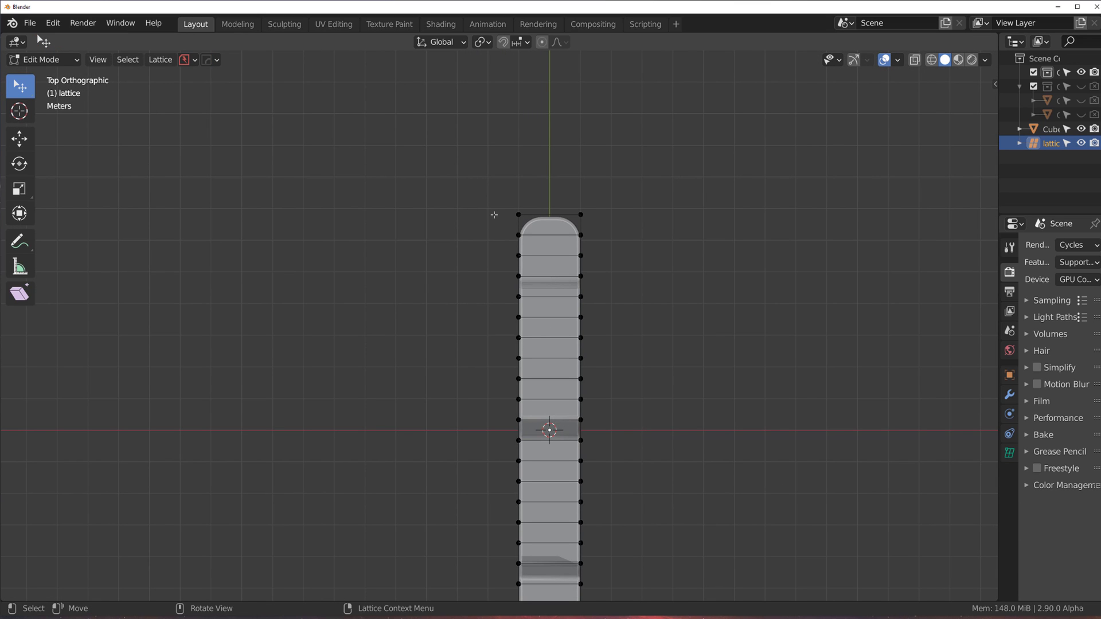
Rotate the lattice's upper control points by about -7.22° and move them about -0.39 m along X and 0.02 m along Y
{"action": "left_click_drag", "start_coordinate": [441, 170], "coordinate": [635, 390]}
{"action": "key", "text": "r"}
{"action": "left_click", "coordinate": [735, 207]}
{"action": "key", "text": "g"}
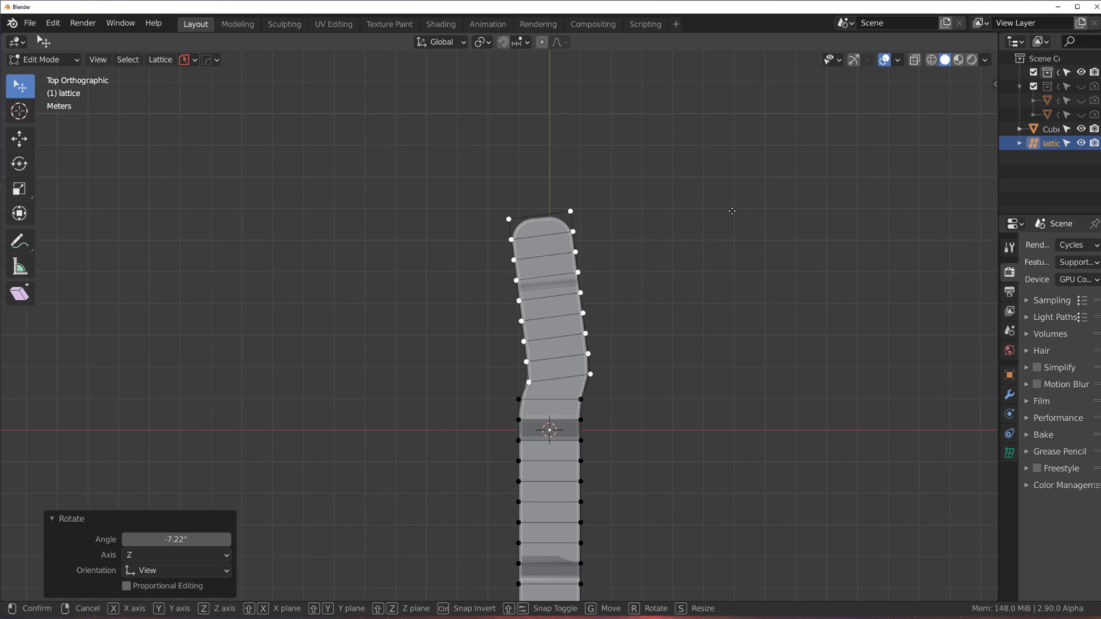
{"action": "left_click", "coordinate": [651, 204]}
Rotate the same upper lattice points by about another -16.1° and shift them about -0.75 m in X and -0.09 m in Y
{"action": "middle_click_drag", "start_coordinate": [651, 204], "coordinate": [691, 197]}
{"action": "scroll", "coordinate": [598, 194], "scroll_direction": "up", "scroll_amount": 4}
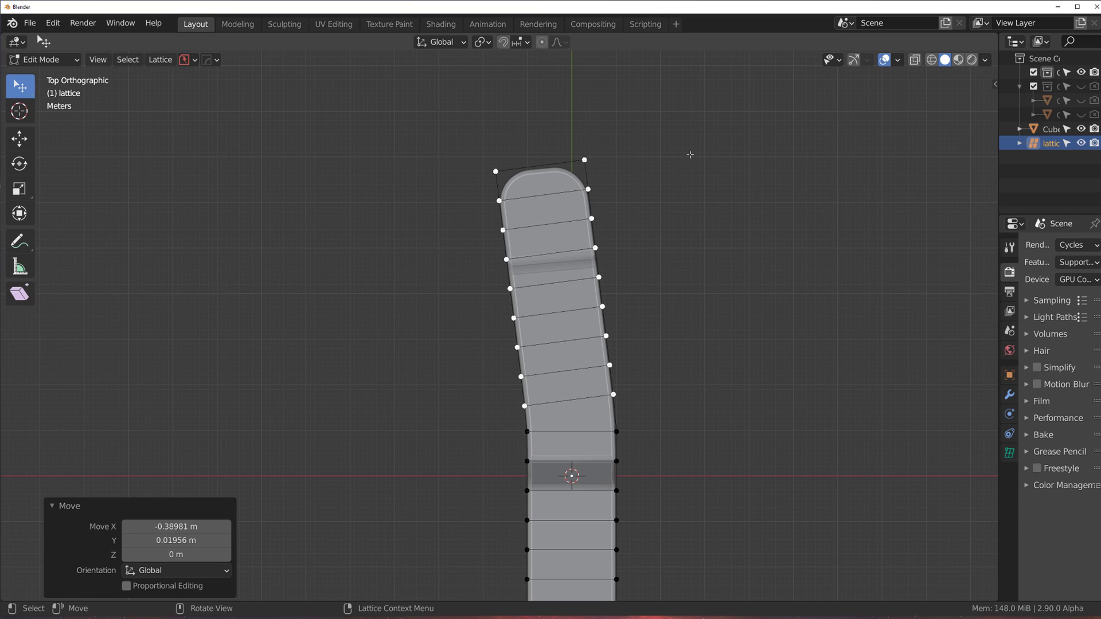
{"action": "key", "text": "r"}
{"action": "left_click", "coordinate": [639, 161]}
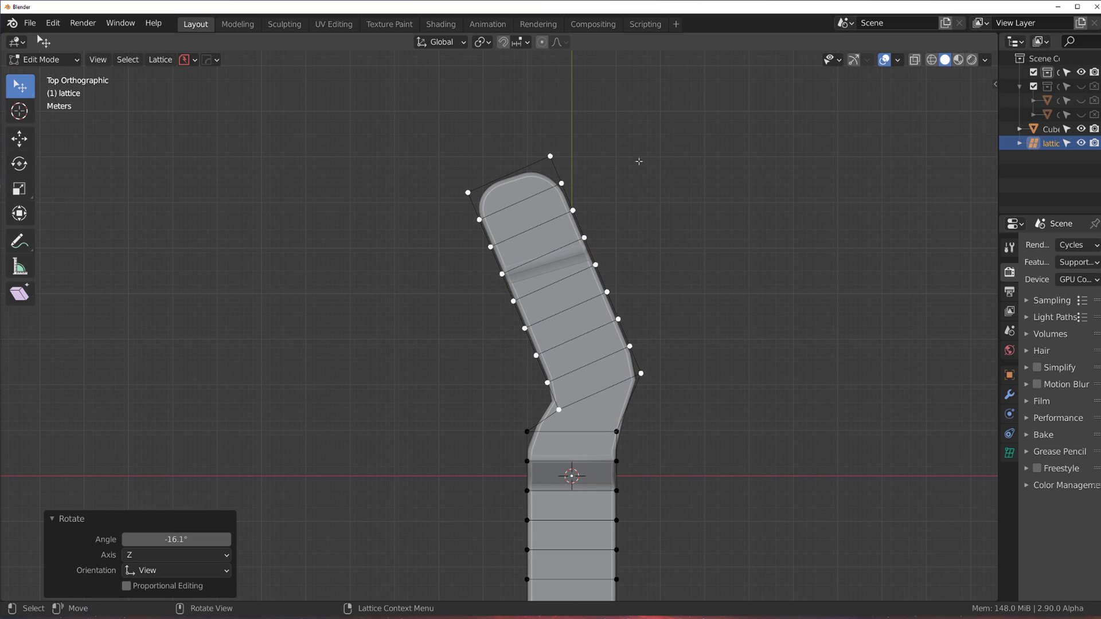
{"action": "key", "text": "g"}
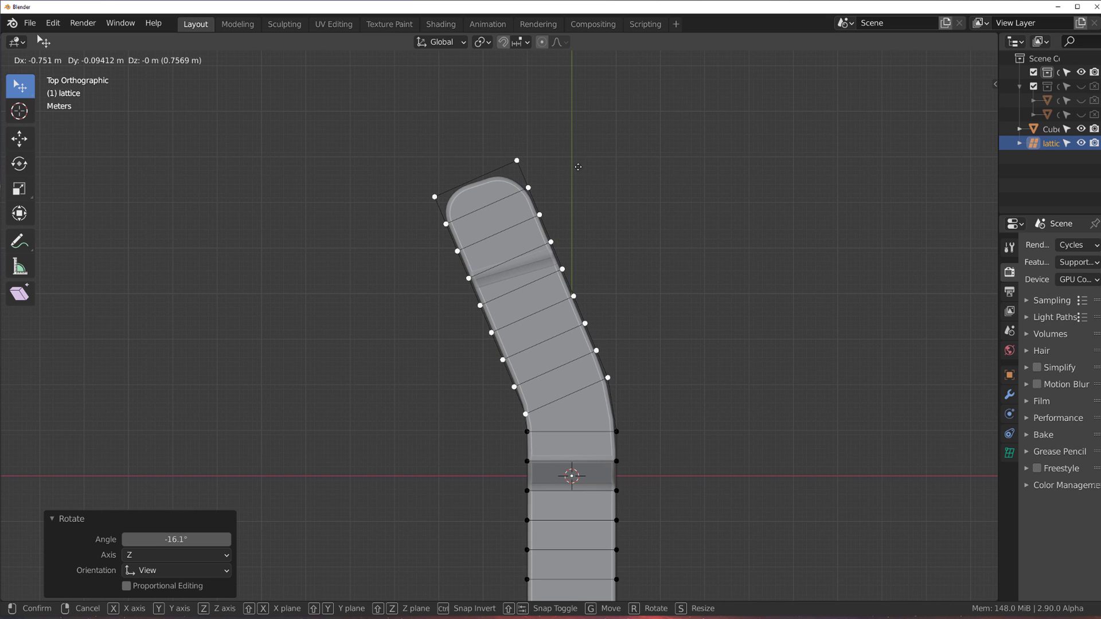
{"action": "left_click", "coordinate": [583, 168]}
Finish editing the lattice and hide it, and inspect the bar's bend and slots up close
{"action": "middle_click_drag", "start_coordinate": [584, 168], "coordinate": [421, 250]}
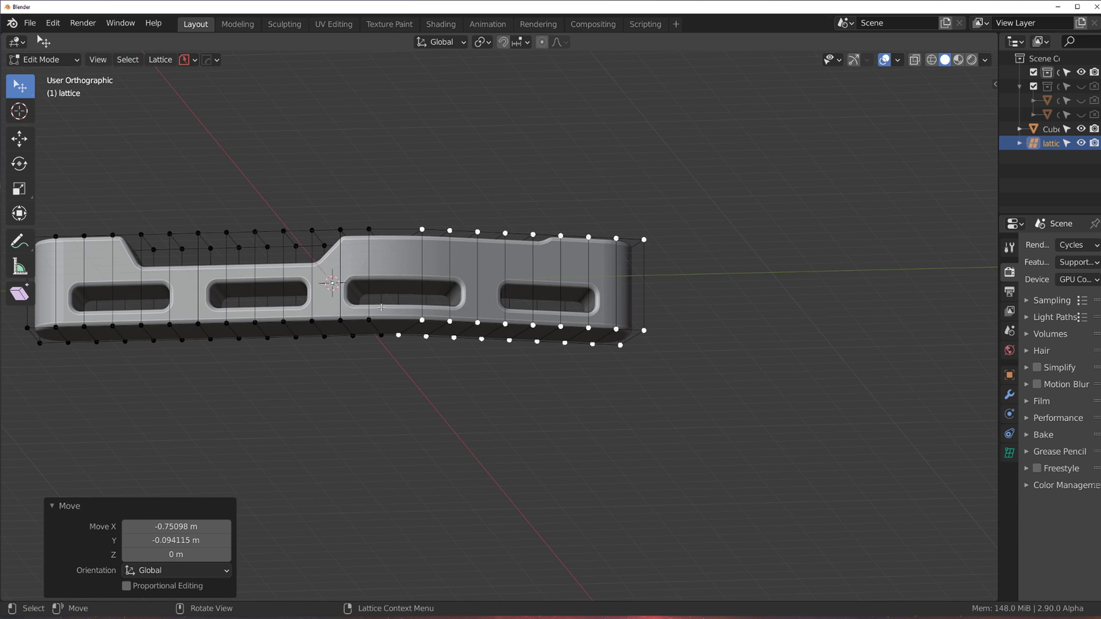
{"action": "middle_click_drag", "start_coordinate": [382, 307], "coordinate": [501, 238]}
{"action": "key", "text": "Tab"}
{"action": "scroll", "coordinate": [594, 291], "scroll_direction": "up", "scroll_amount": 8}
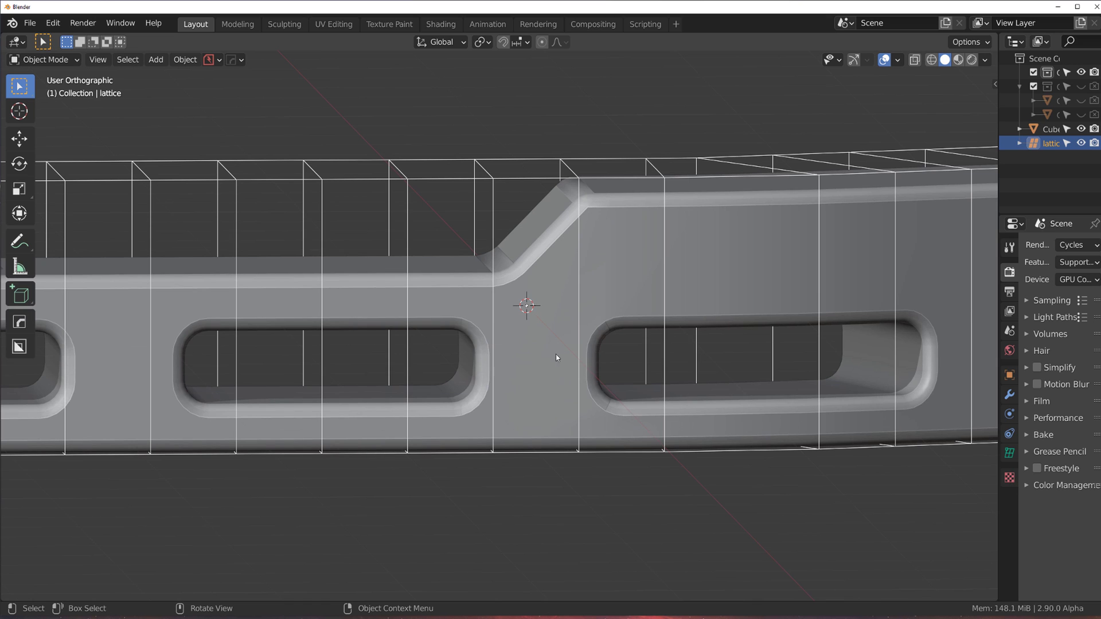
{"action": "scroll", "coordinate": [634, 311], "scroll_direction": "down", "scroll_amount": 6}
{"action": "middle_click_drag", "start_coordinate": [634, 311], "coordinate": [561, 366]}
{"action": "scroll", "coordinate": [597, 315], "scroll_direction": "up", "scroll_amount": 2}
{"action": "key", "text": "h"}
{"action": "scroll", "coordinate": [725, 367], "scroll_direction": "up", "scroll_amount": 5}
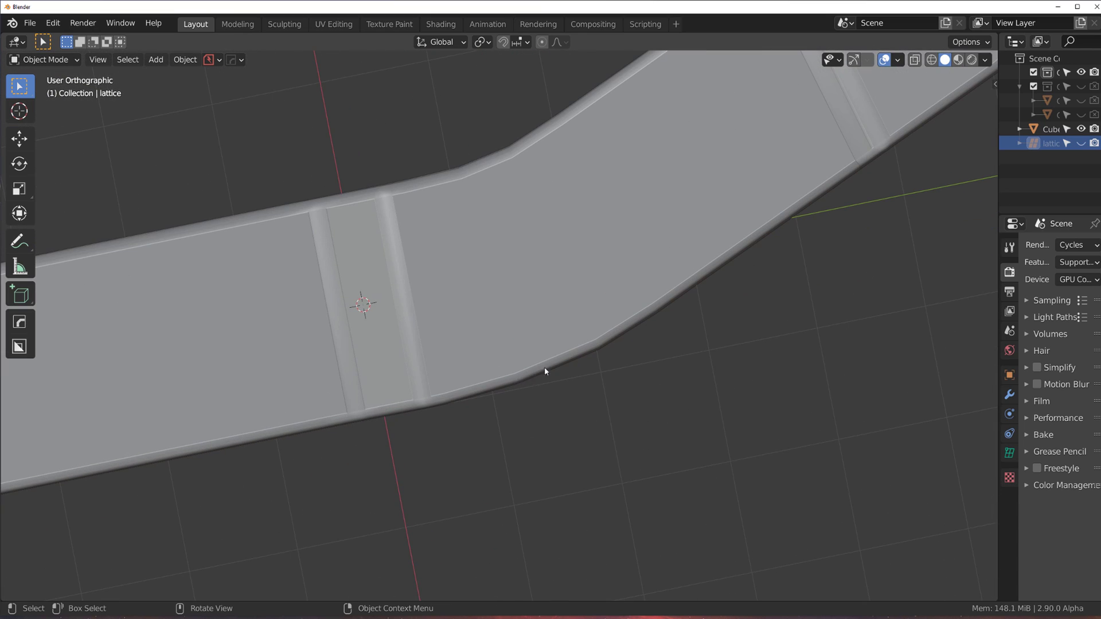
Bevel the two edge loops crossing the bar at its bend with one segment, and return to Object Mode
{"action": "scroll", "coordinate": [568, 301], "scroll_direction": "down", "scroll_amount": 3}
{"action": "left_click", "coordinate": [547, 290]}
{"action": "key", "text": "Tab"}
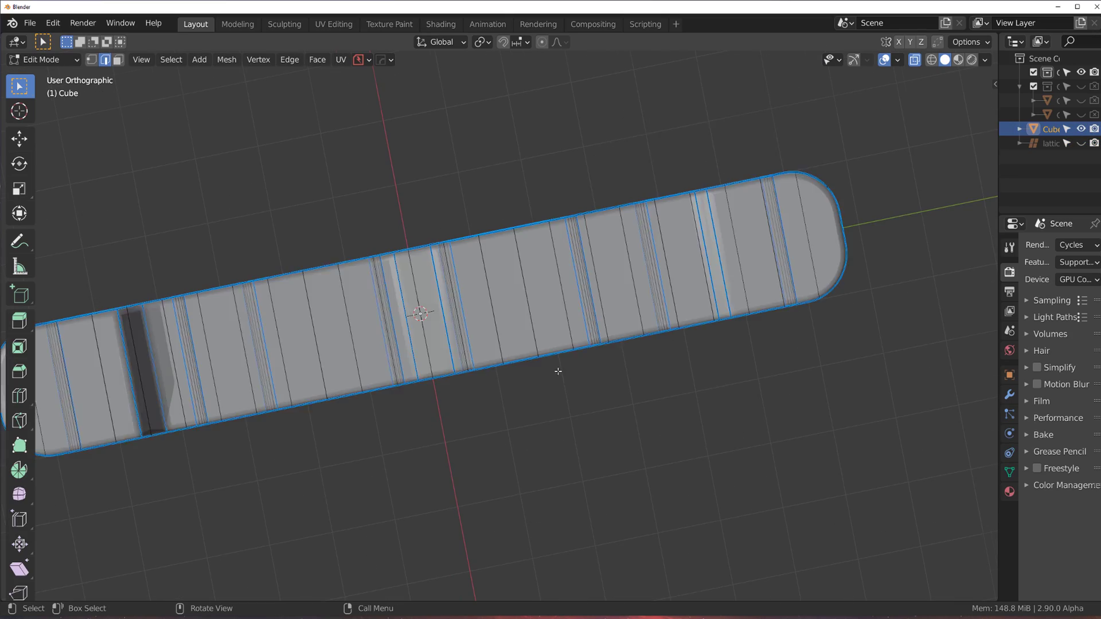
{"action": "scroll", "coordinate": [561, 369], "scroll_direction": "up", "scroll_amount": 3}
{"action": "middle_click_drag", "start_coordinate": [514, 262], "coordinate": [538, 248]}
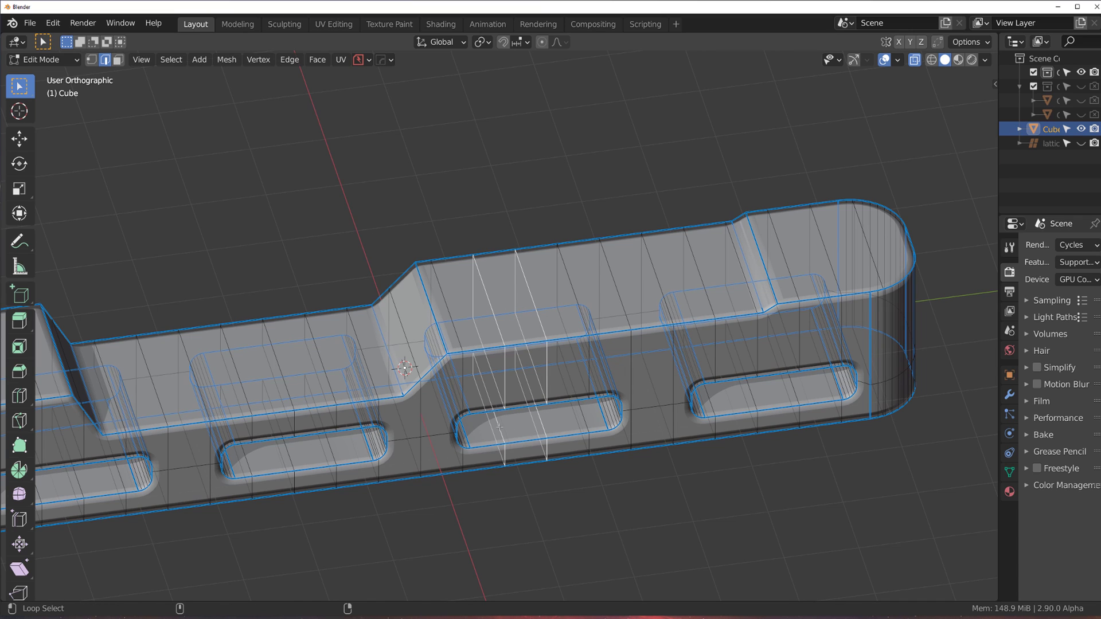
{"action": "key", "text": "ctrl+b"}
{"action": "scroll", "coordinate": [715, 419], "scroll_direction": "up", "scroll_amount": 10}
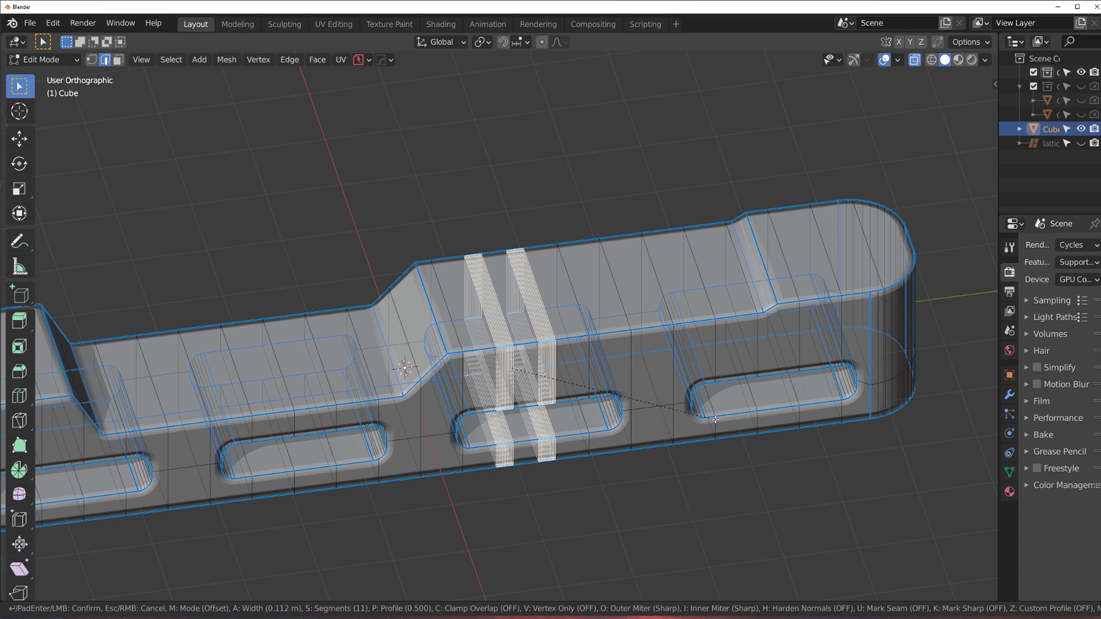
{"action": "scroll", "coordinate": [716, 420], "scroll_direction": "down", "scroll_amount": 10}
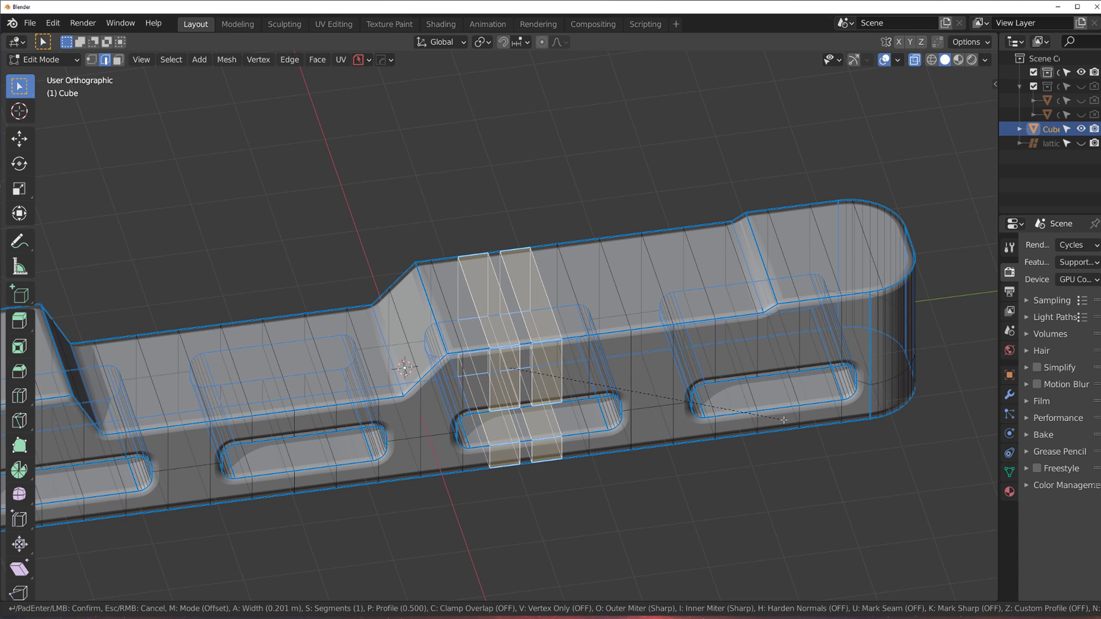
{"action": "left_click", "coordinate": [749, 416]}
{"action": "key", "text": "ctrl+Tab"}
{"action": "left_click", "coordinate": [733, 465]}
Examine the bent bar's shading and slots from several angles, ending in top view
{"action": "middle_click_drag", "start_coordinate": [572, 267], "coordinate": [596, 354]}
{"action": "scroll", "coordinate": [552, 288], "scroll_direction": "up", "scroll_amount": 3}
{"action": "scroll", "coordinate": [635, 404], "scroll_direction": "down", "scroll_amount": 6}
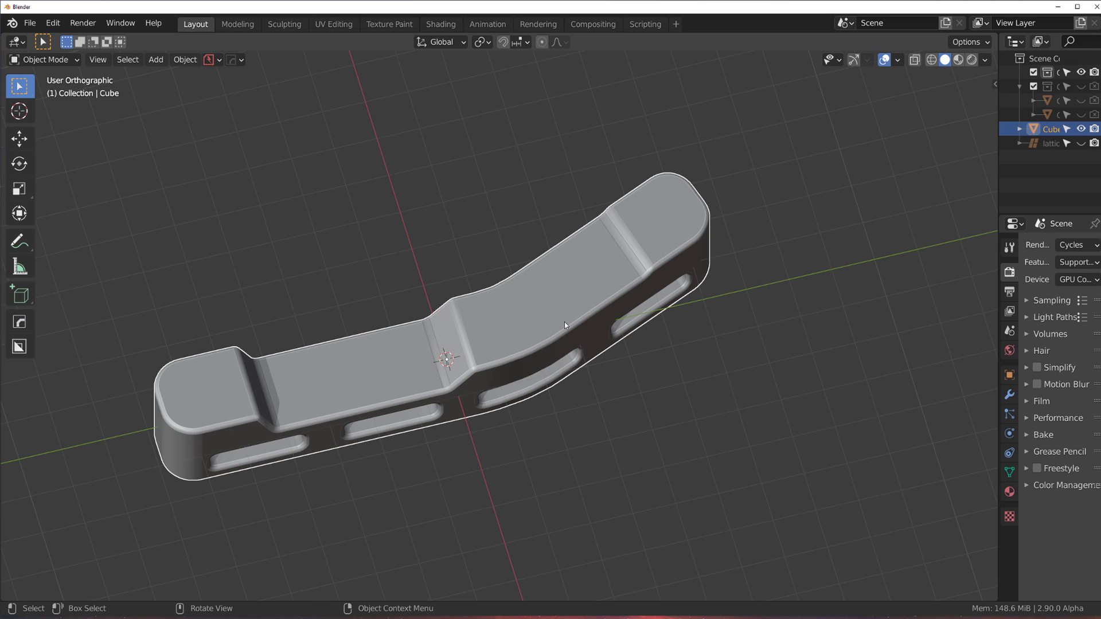
{"action": "middle_click_drag", "start_coordinate": [571, 316], "coordinate": [408, 247]}
{"action": "middle_click_drag", "start_coordinate": [504, 225], "coordinate": [691, 235]}
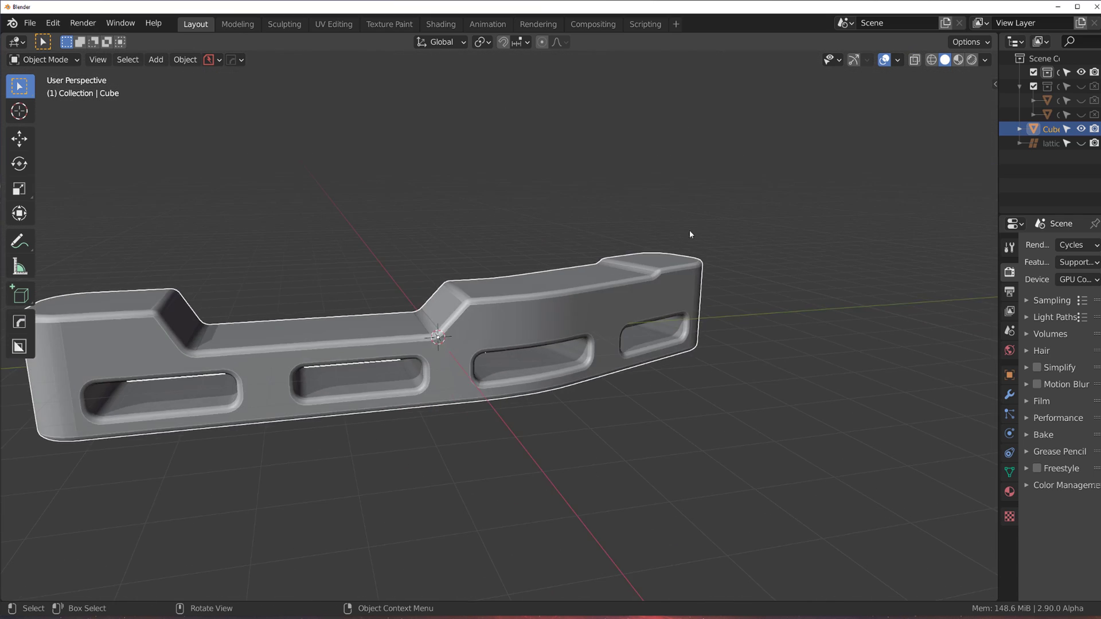
{"action": "key", "text": "KP_1"}
{"action": "key", "text": "KP_7"}
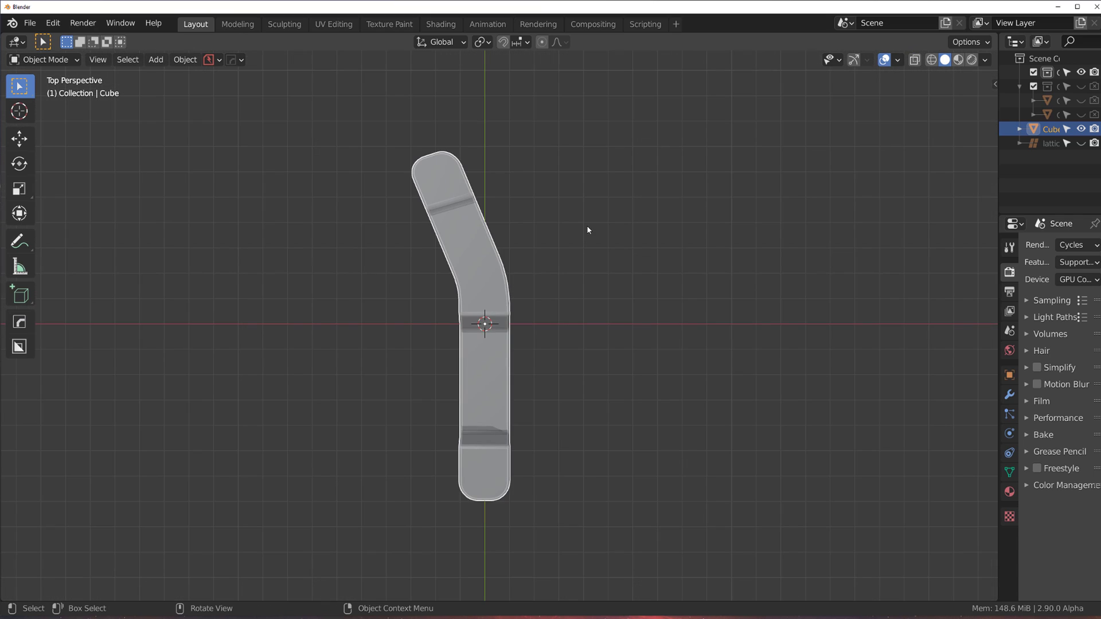